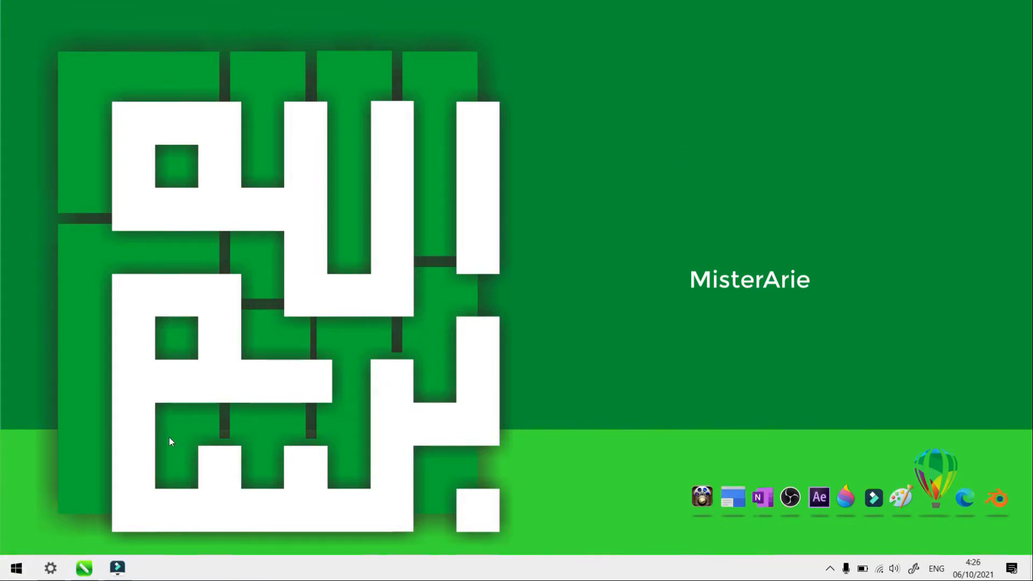
# Switch to CorelDRAW and start a new document named Poster Progress Report
pyautogui.click(85, 570)
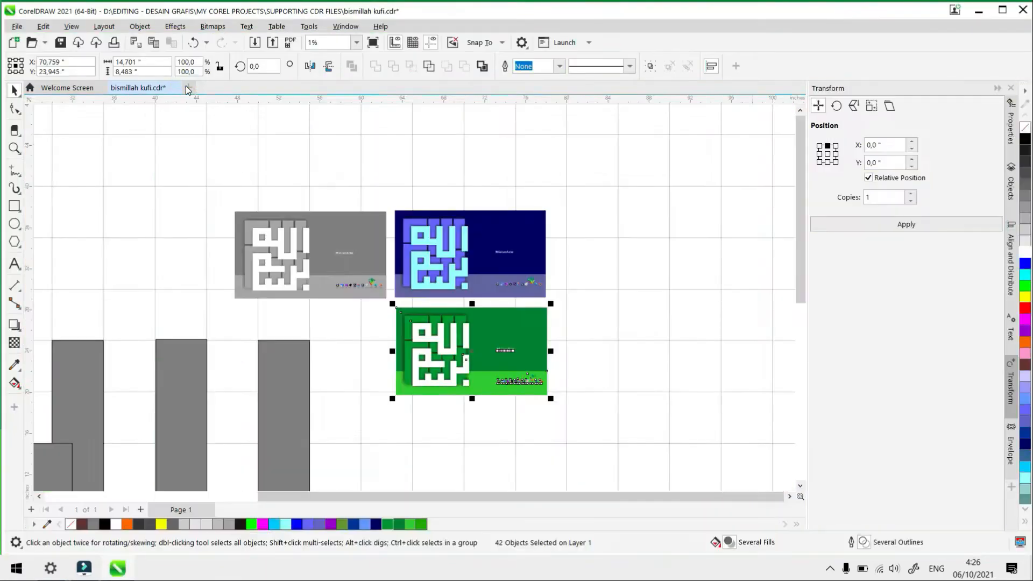
pyautogui.click(187, 88)
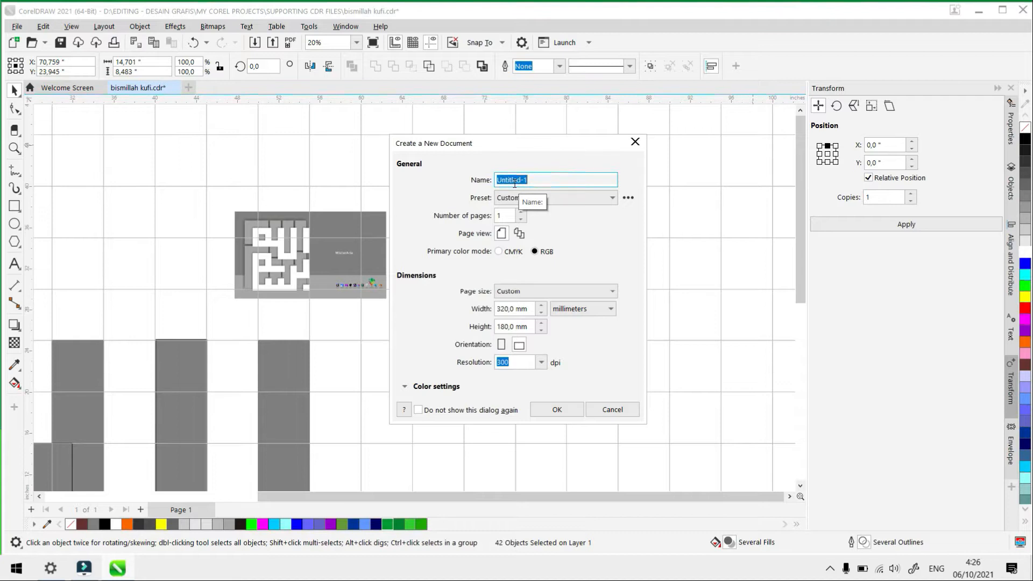
pyautogui.write('Poster Progress Report')
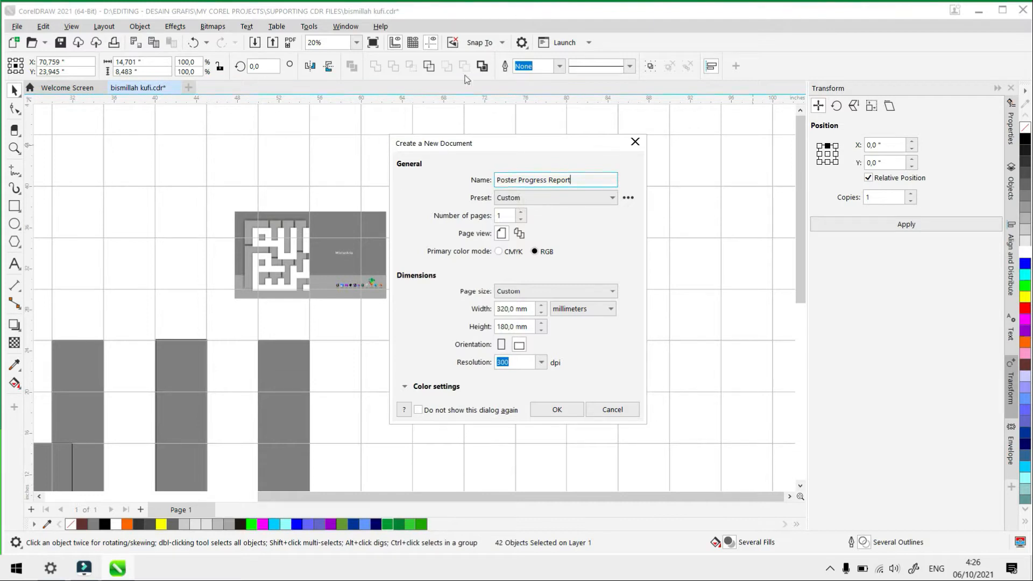
# Set the new document's page size to 10 cm wide by 10 cm high and create it
pyautogui.click(555, 294)
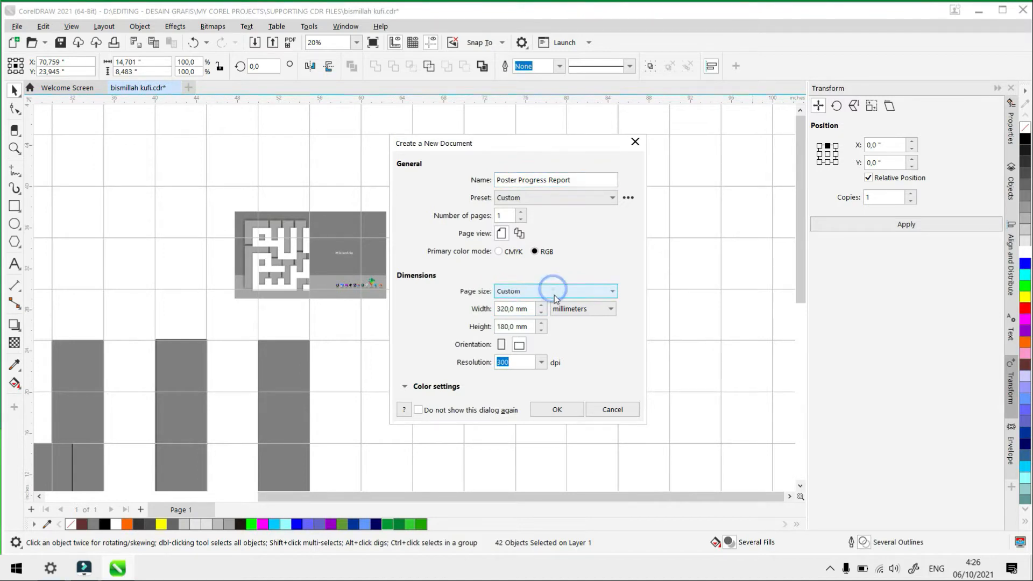
pyautogui.click(624, 347)
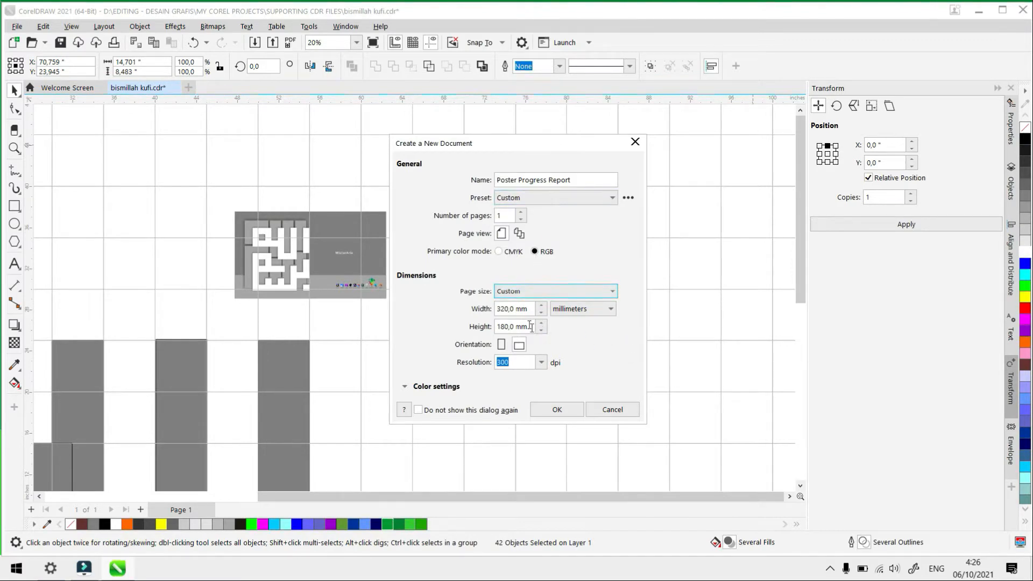
pyautogui.click(530, 309)
pyautogui.doubleClick(529, 309)
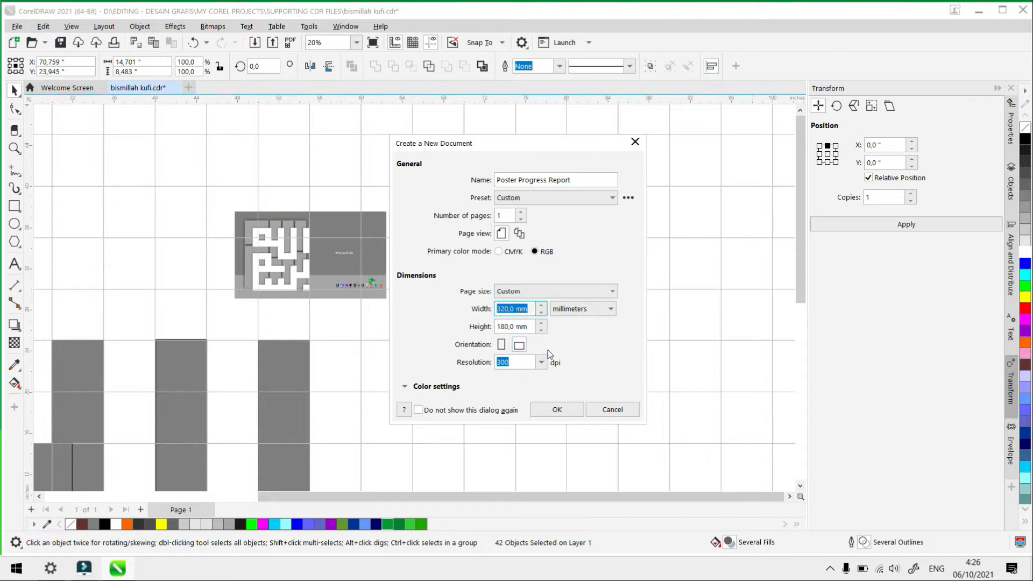
pyautogui.write('10 cm')
pyautogui.doubleClick(530, 326)
pyautogui.write('10 c')
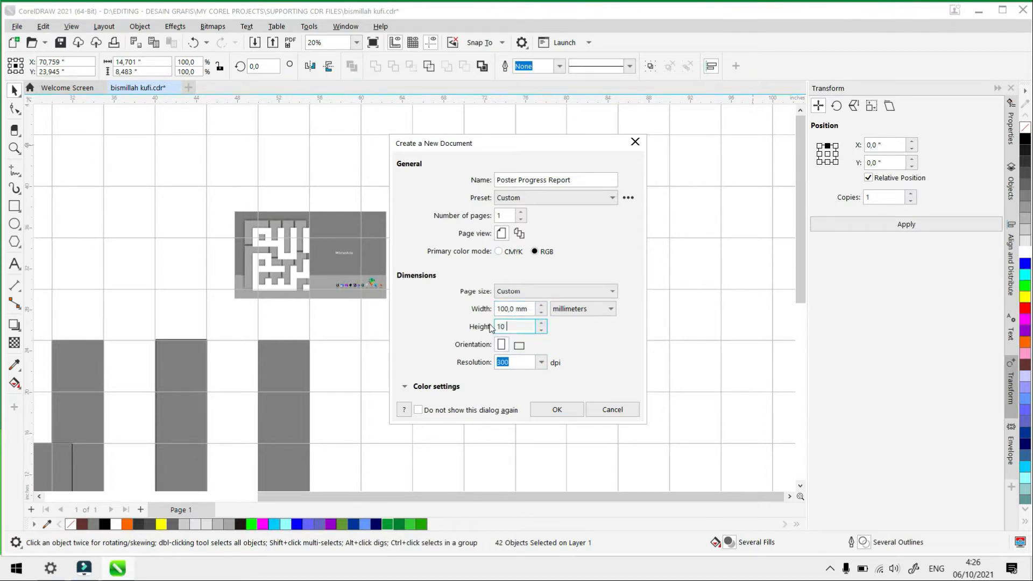
pyautogui.write('m')
pyautogui.click(557, 409)
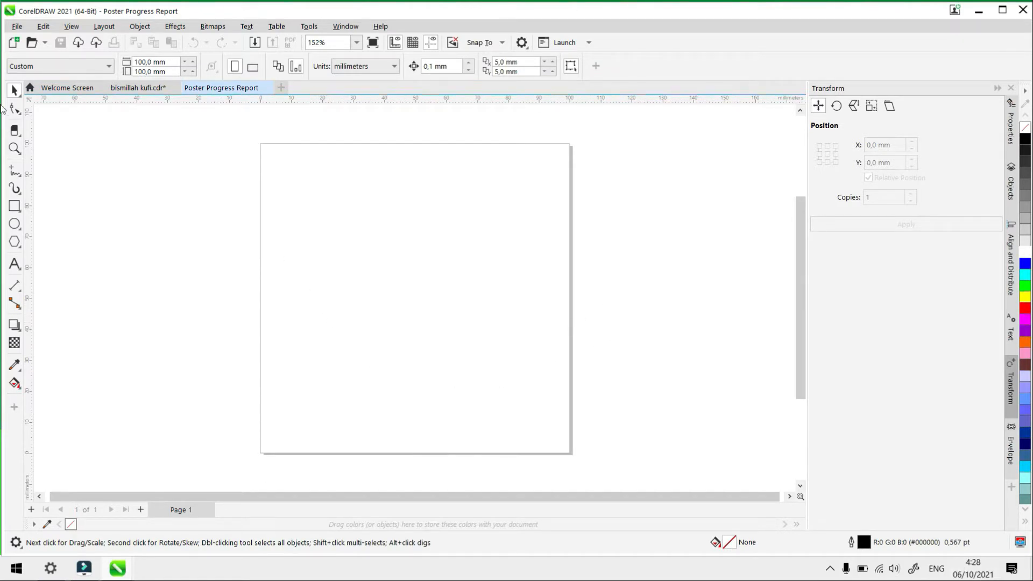
# Draw an upright rectangle about 11.3 mm wide near the page's left edge and shorten it from above to about 21.6 mm high
pyautogui.click(15, 212)
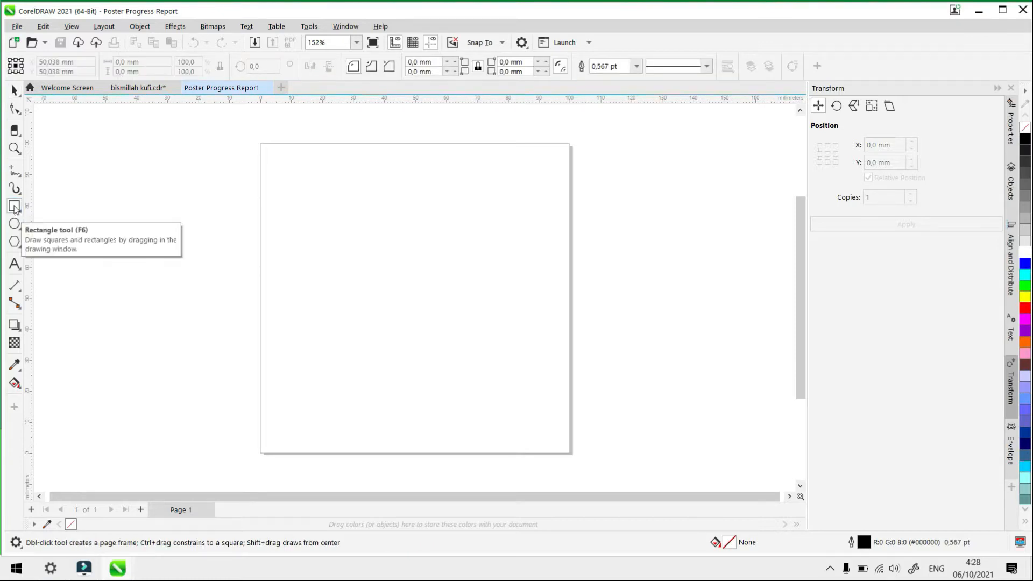
pyautogui.moveTo(291, 228); pyautogui.dragTo(330, 341)
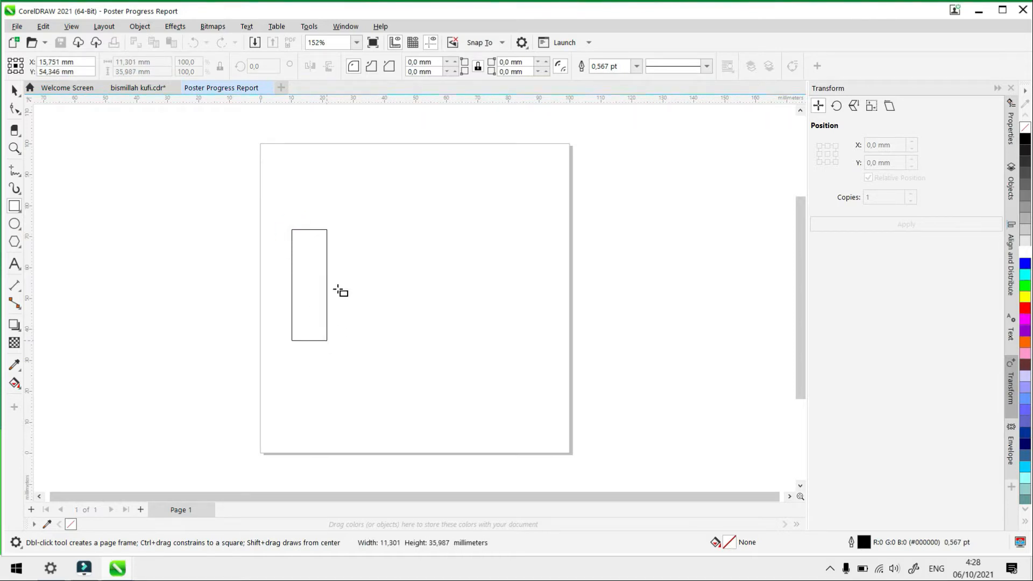
pyautogui.moveTo(310, 226); pyautogui.dragTo(310, 270)
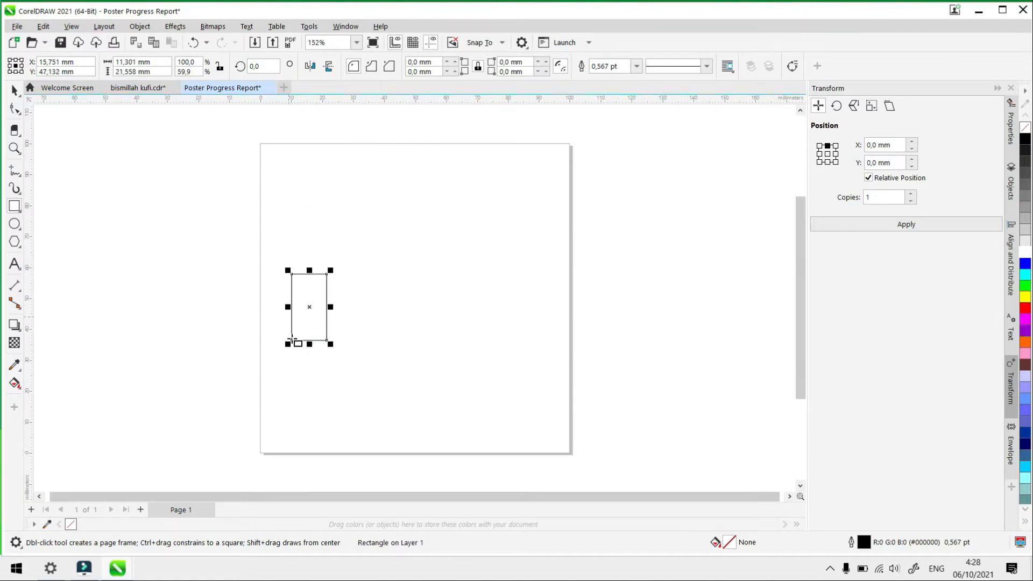
# Duplicate the rectangle and move the copy horizontally towards the page's right edge, centred at about X 81 mm
pyautogui.click(14, 90)
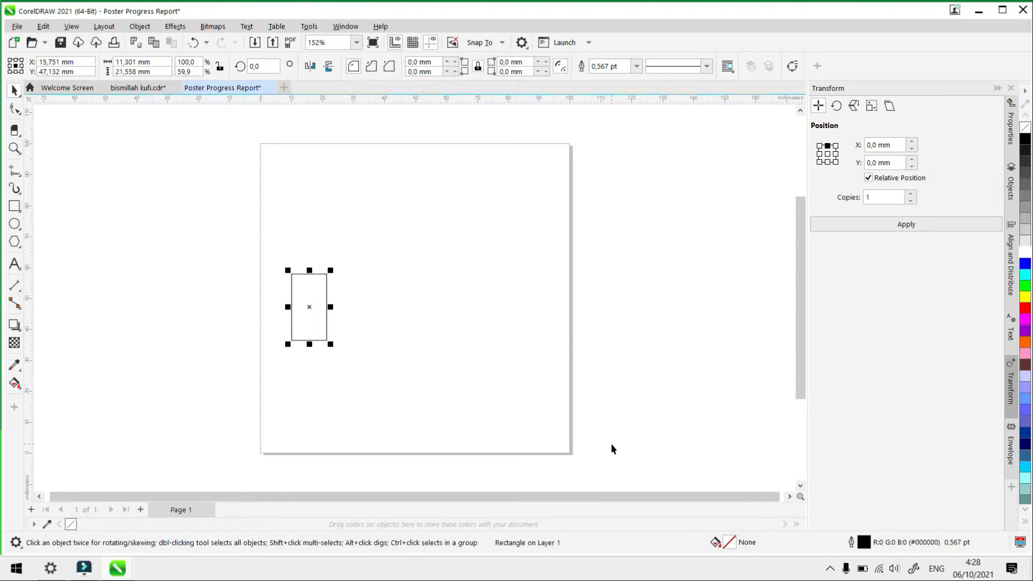
pyautogui.hotkey('ctrl', 'c')
pyautogui.hotkey('ctrl', 'v')
pyautogui.moveTo(309, 298); pyautogui.dragTo(529, 341)
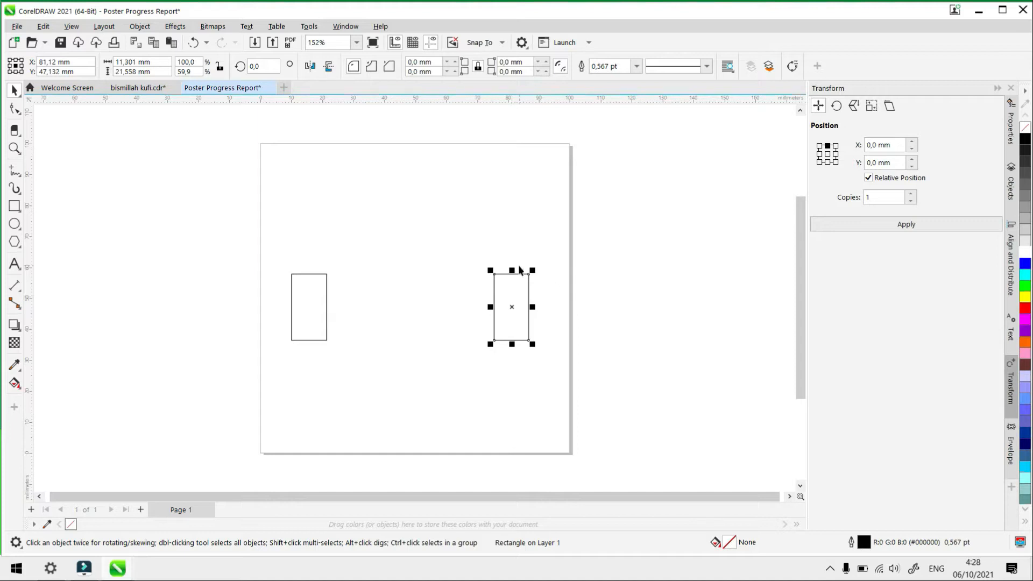
# Stretch the right-hand rectangle upward to about 41.9 mm high, keeping its base in place
pyautogui.click(315, 291)
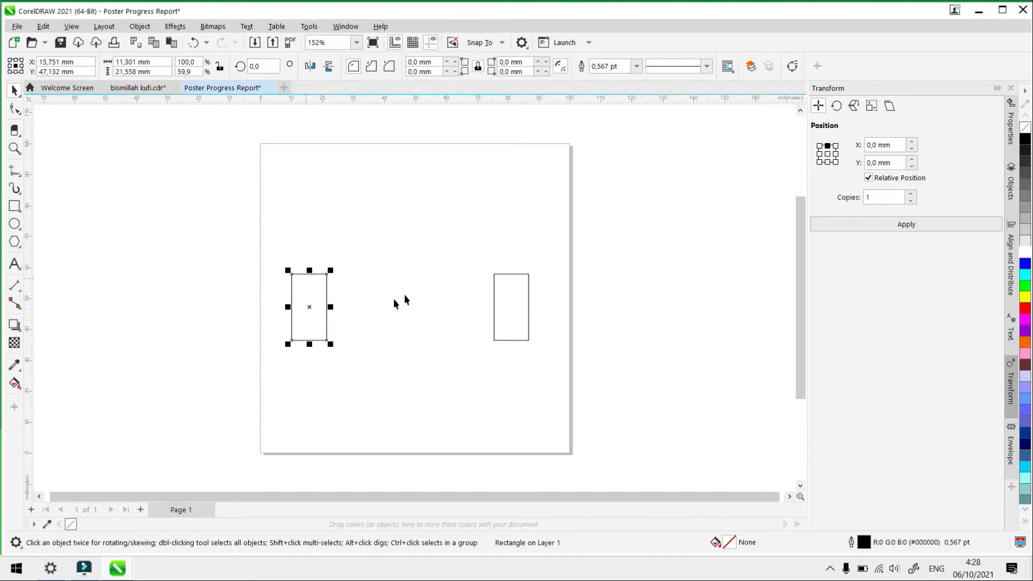
pyautogui.click(500, 298)
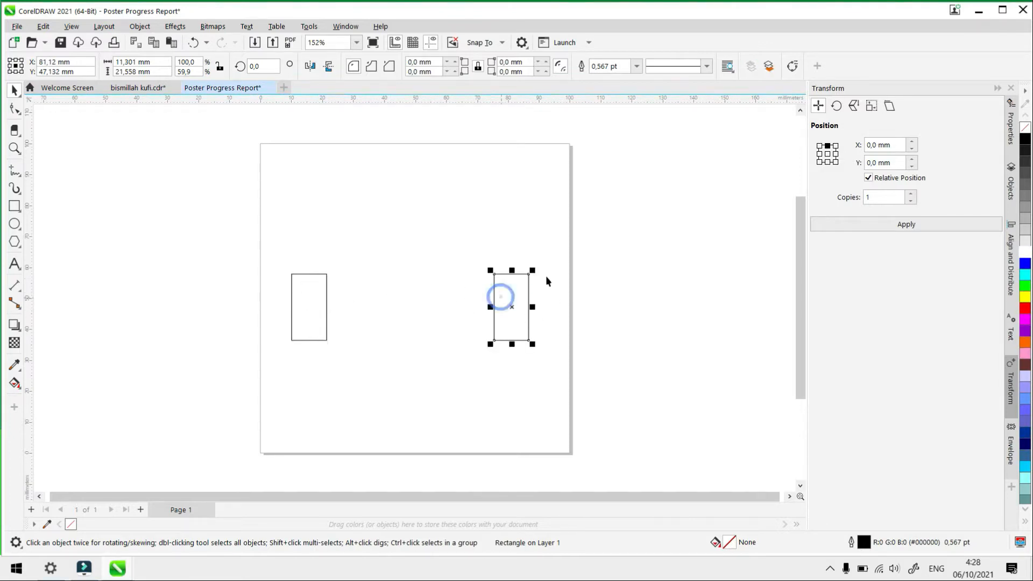
pyautogui.moveTo(512, 271); pyautogui.dragTo(536, 209)
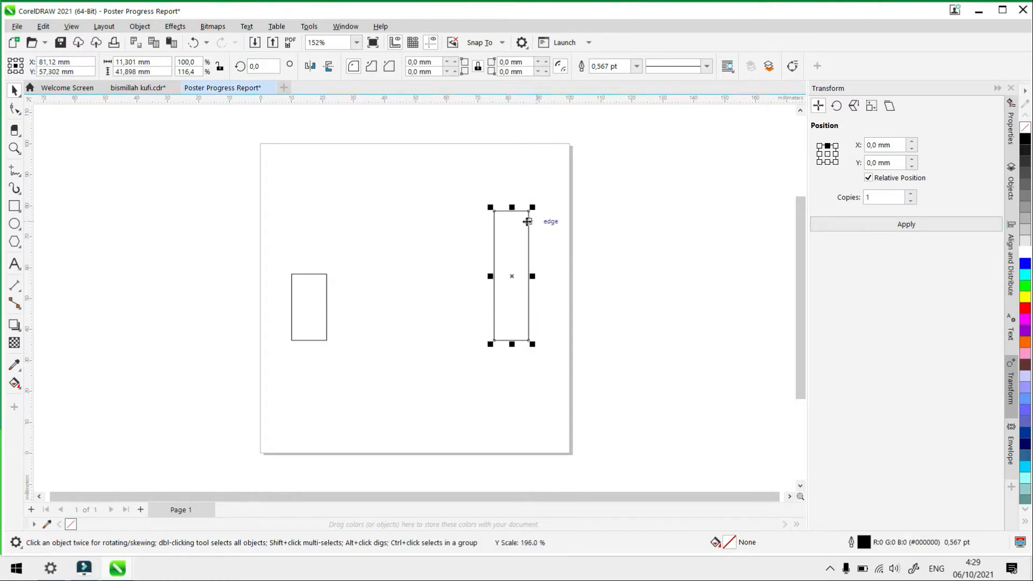
pyautogui.click(380, 244)
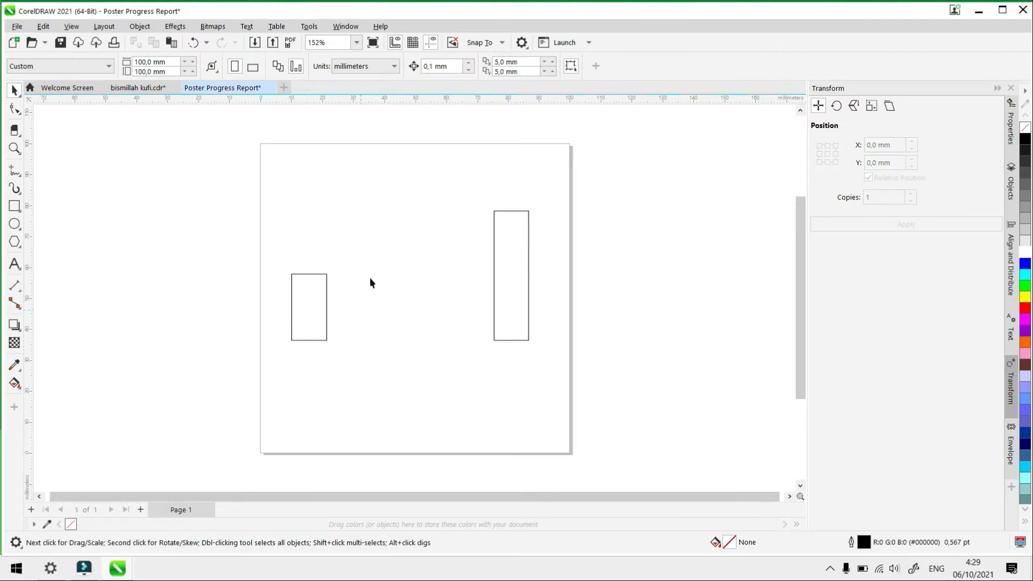
# Blend the short rectangle into the tall one with 3 intermediate steps to form a rising bar chart
pyautogui.click(311, 300)
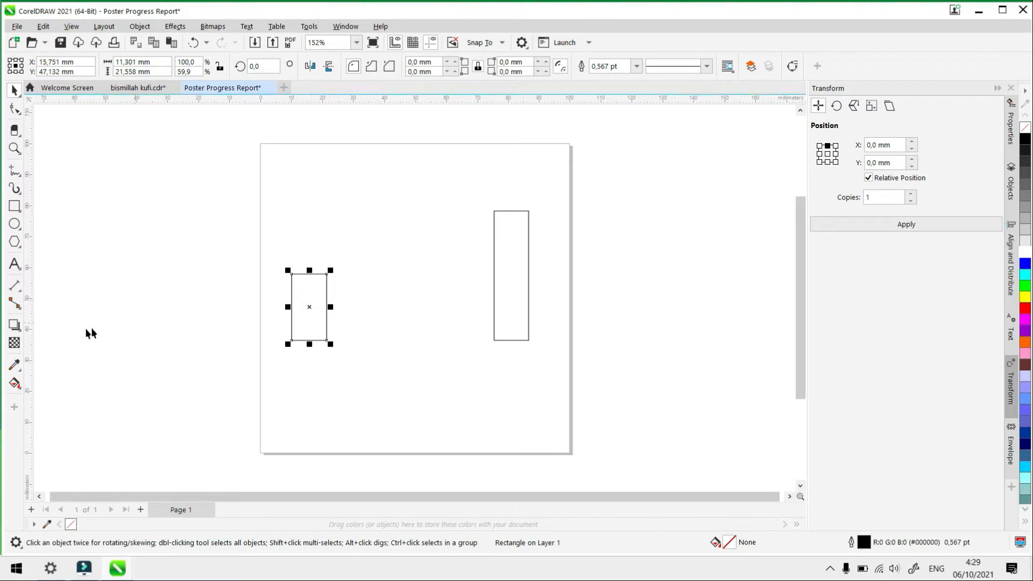
pyautogui.click(19, 329)
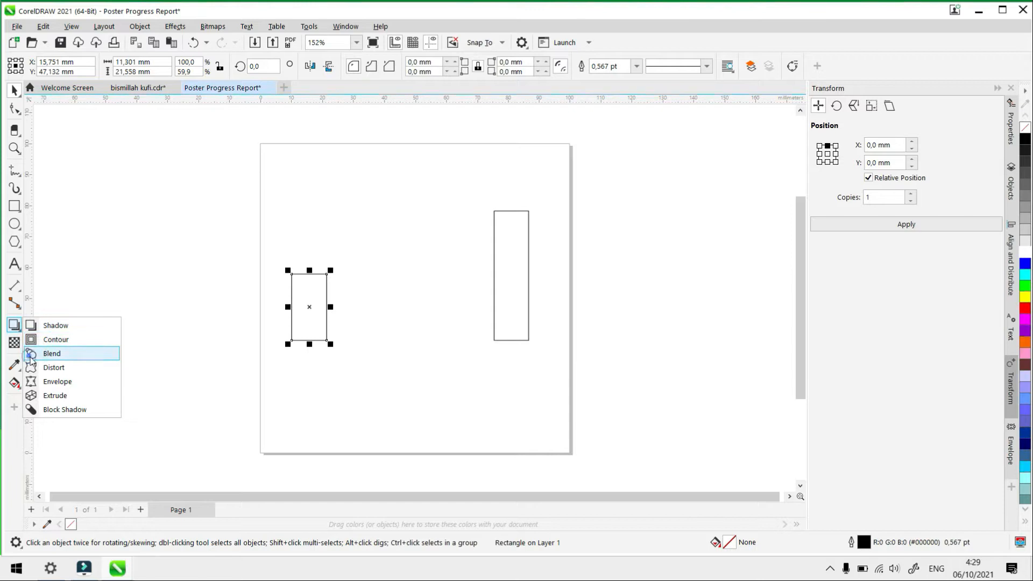
pyautogui.click(32, 353)
pyautogui.moveTo(318, 321)
pyautogui.mouseDown()
pyautogui.moveTo(412, 325)
pyautogui.moveTo(517, 295)
pyautogui.mouseUp()
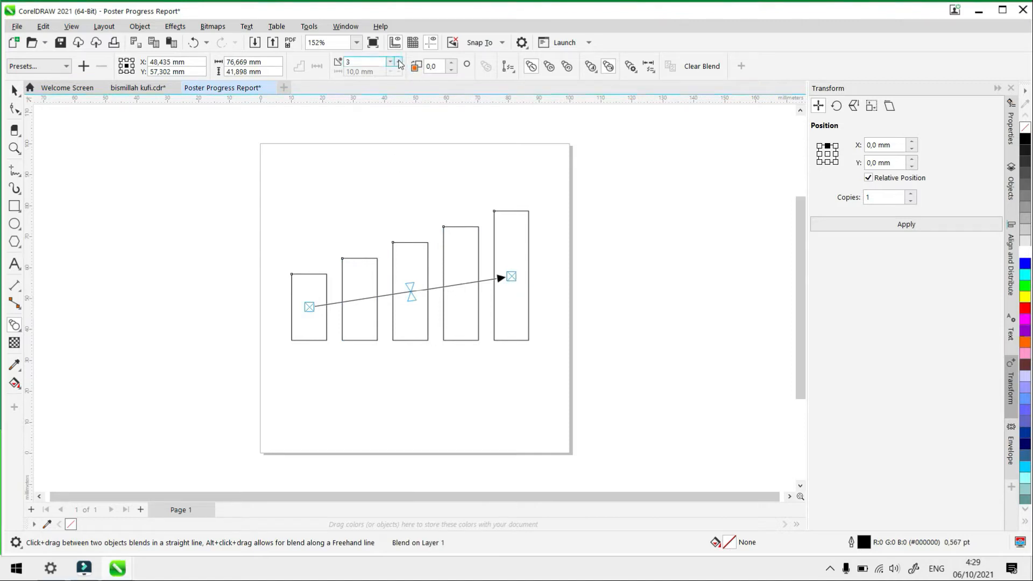
pyautogui.click(399, 59)
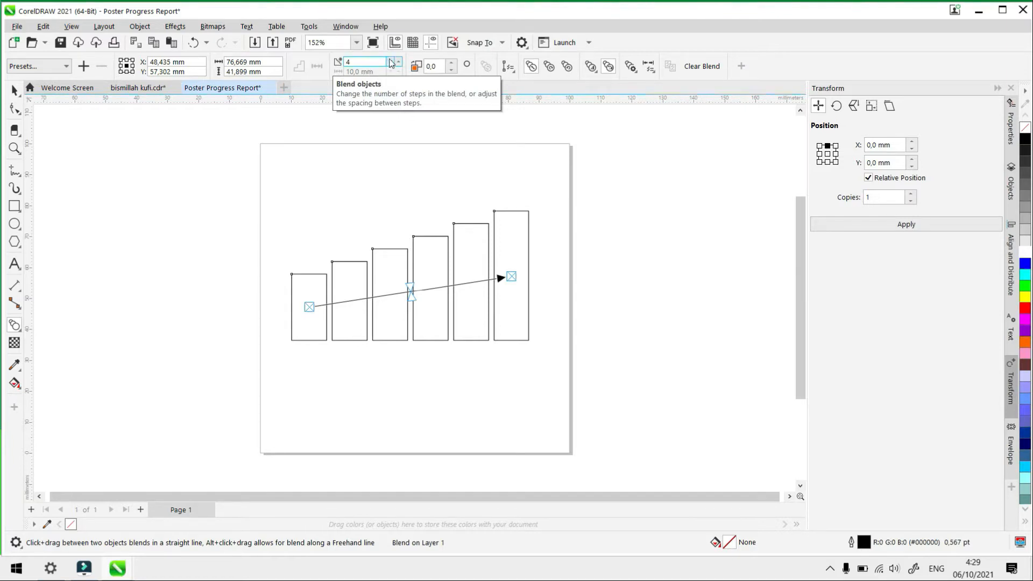
pyautogui.click(390, 62)
pyautogui.click(390, 62)
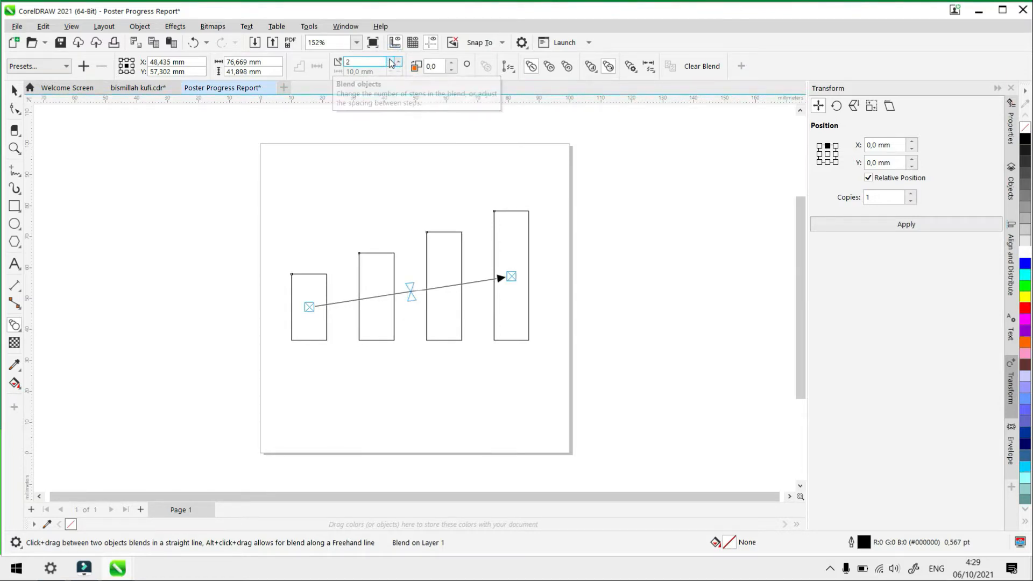
pyautogui.click(399, 62)
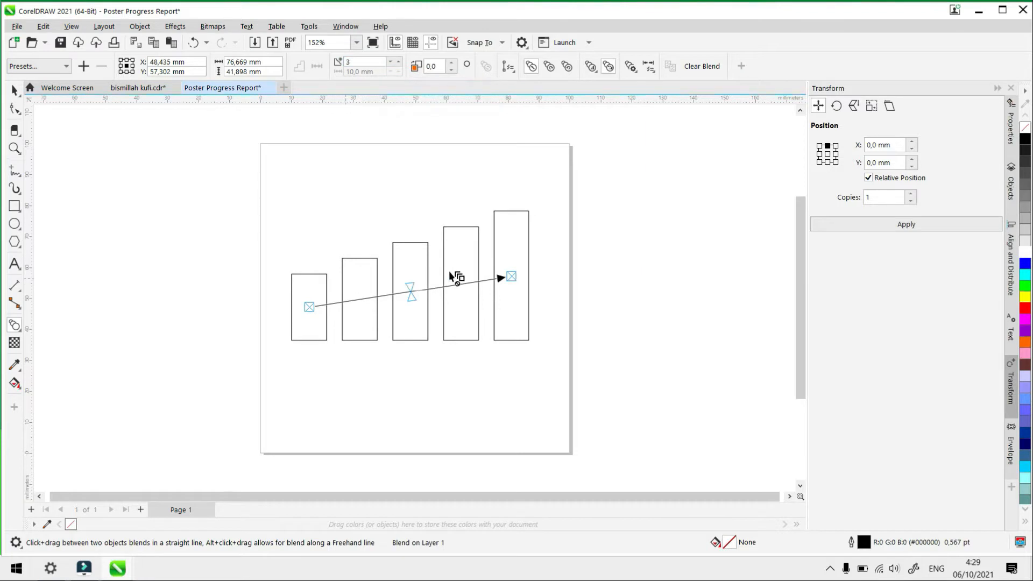
pyautogui.click(14, 90)
pyautogui.click(321, 227)
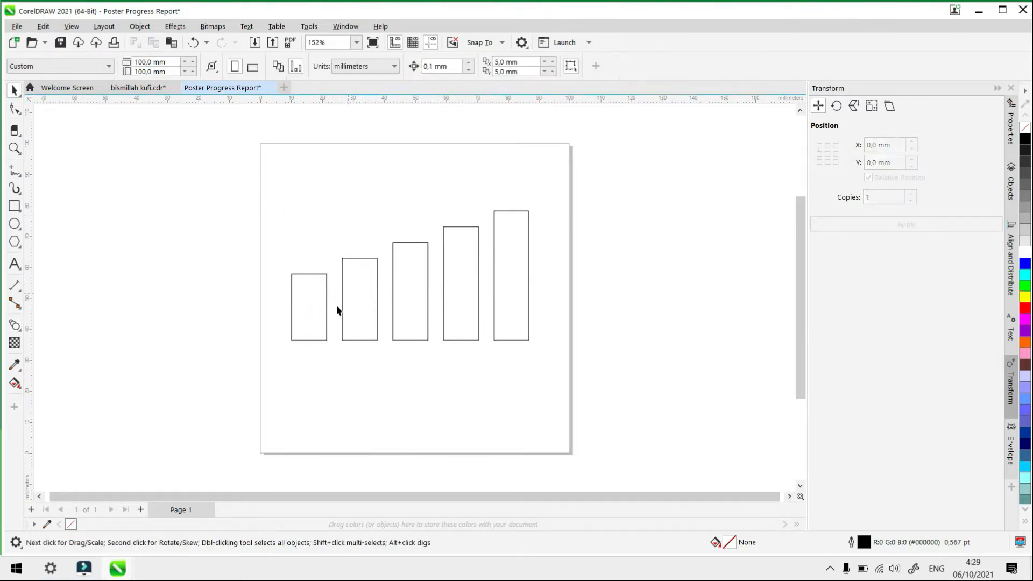
# Fill the shortest bar, at the start of the blend, with Deep Yellow (#FFCC00)
pyautogui.click(307, 316)
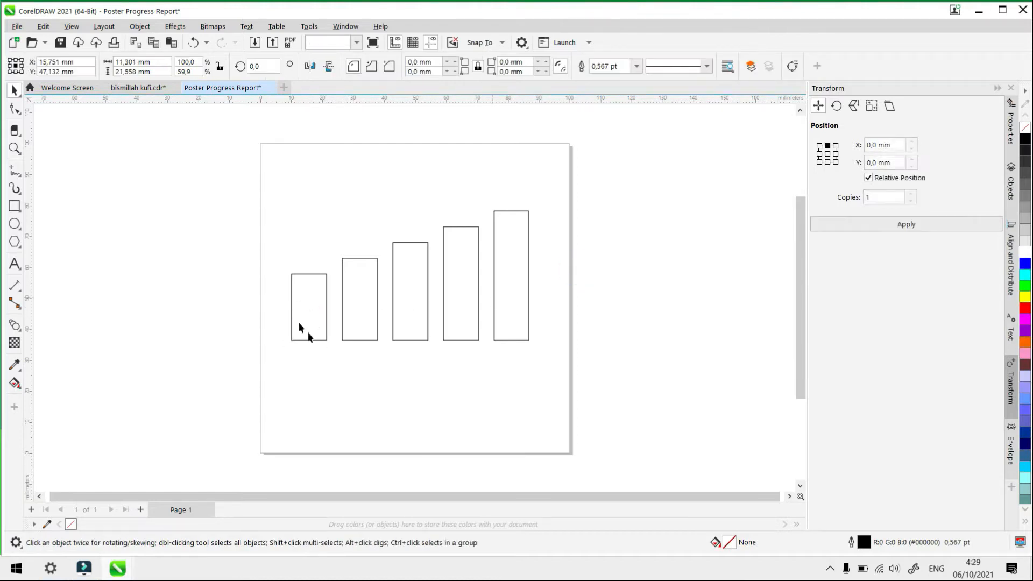
pyautogui.click(708, 318)
pyautogui.click(315, 324)
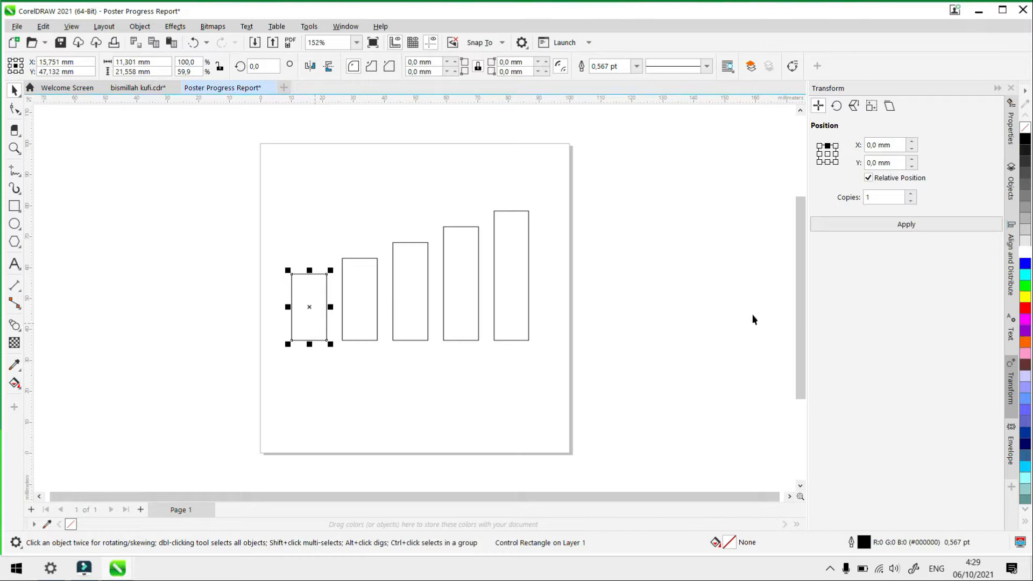
pyautogui.click(1026, 523)
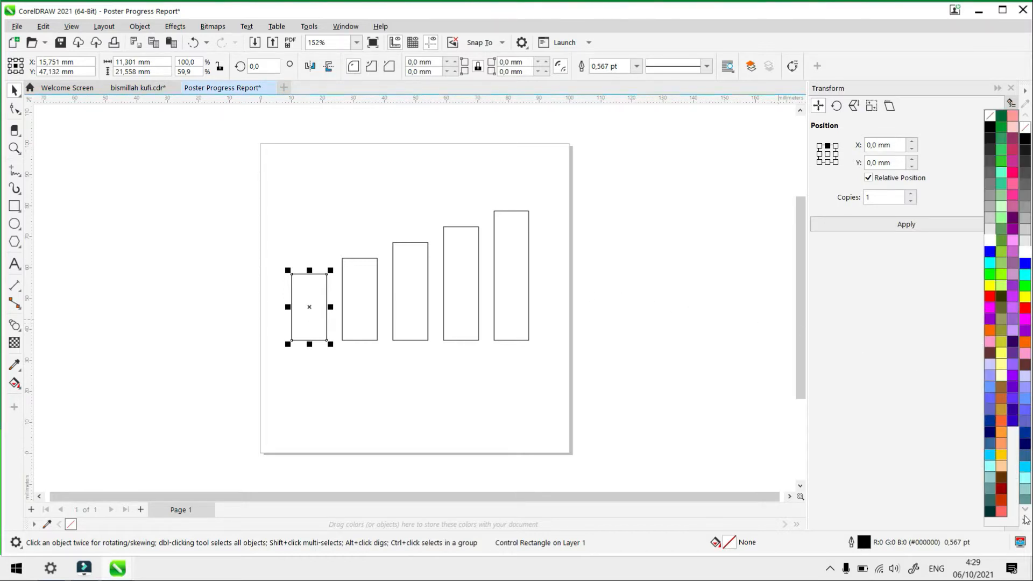
pyautogui.click(998, 457)
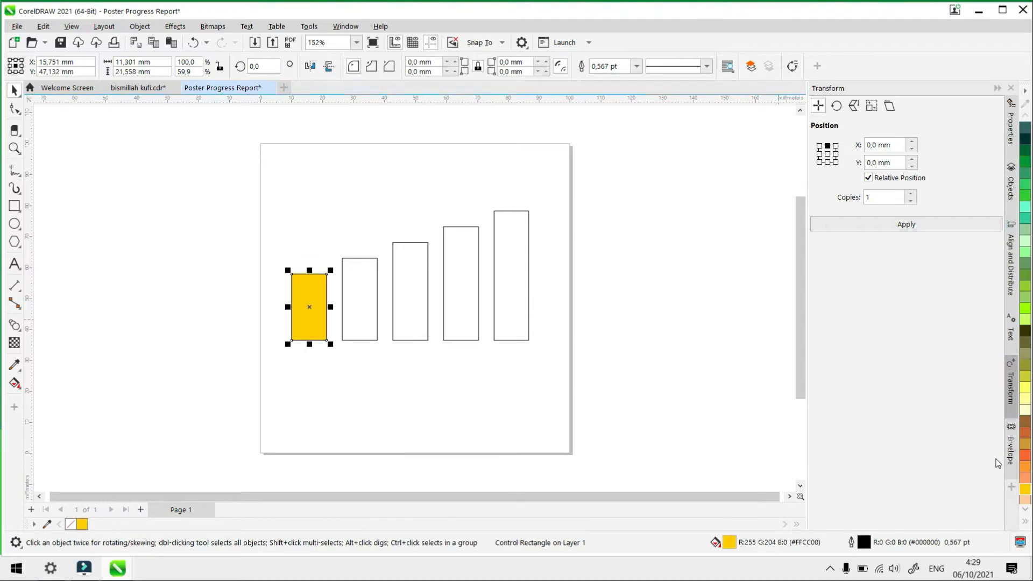
# Stretch the tallest bar upward to about 55.3 mm high and fill it with bright yellow
pyautogui.click(513, 263)
pyautogui.moveTo(511, 207); pyautogui.dragTo(518, 166)
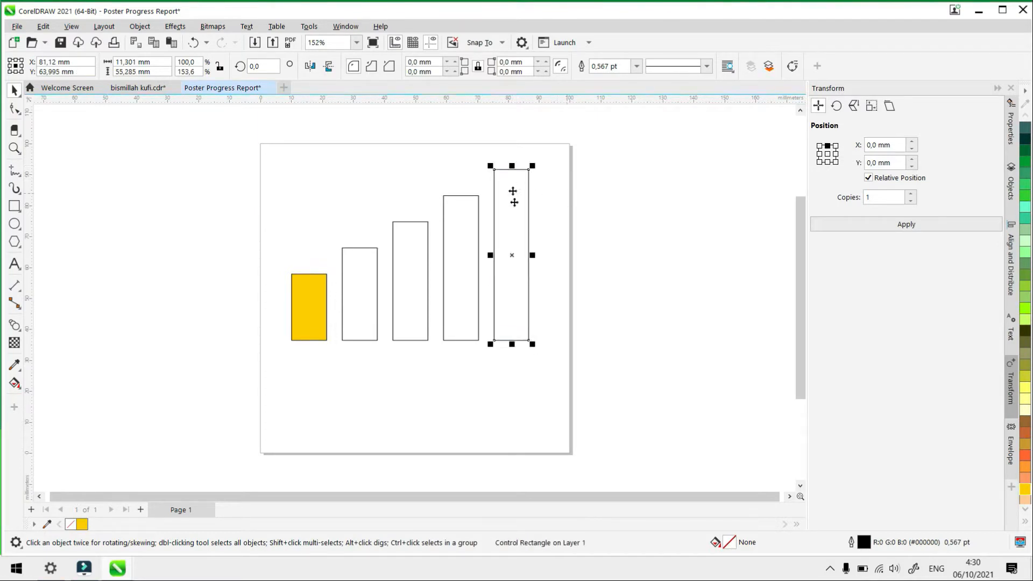
pyautogui.click(1026, 524)
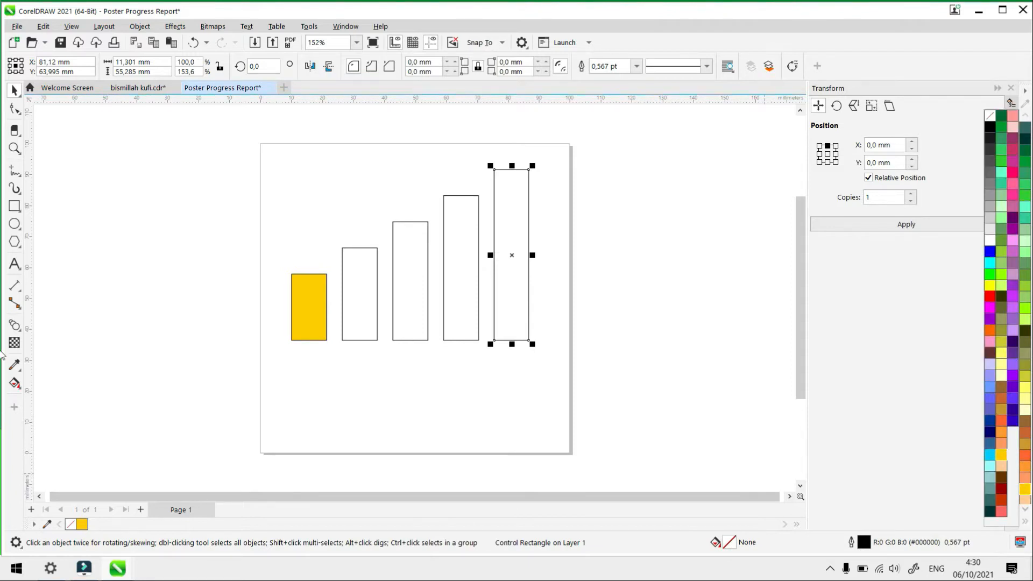
pyautogui.click(990, 285)
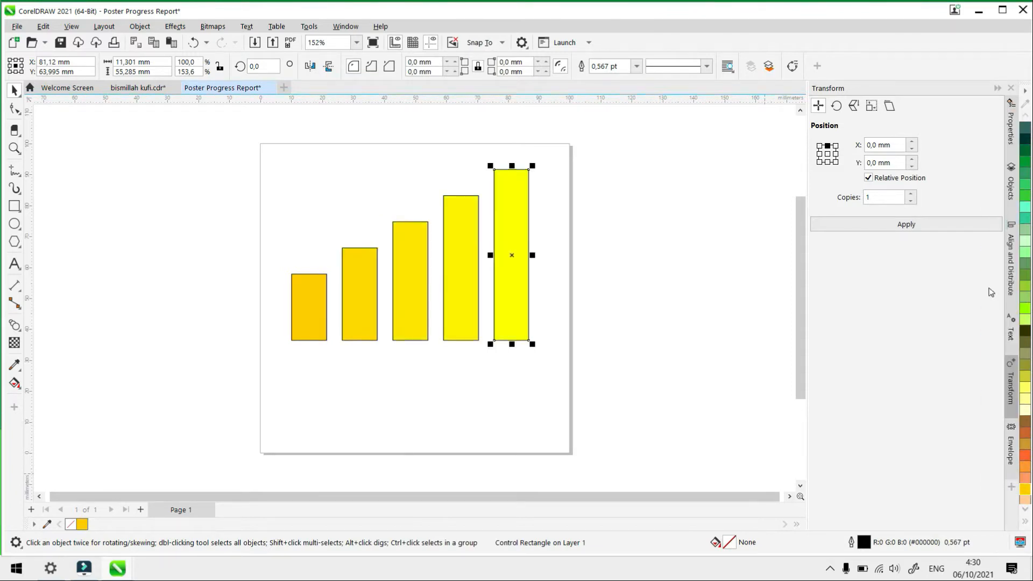
pyautogui.click(769, 316)
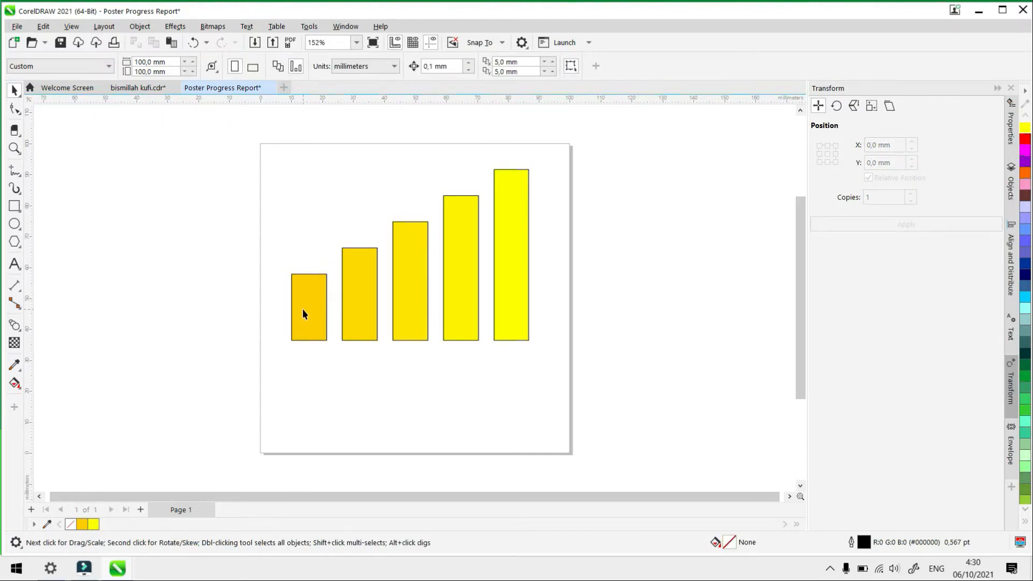
# Change the fill of the shortest bar at the start of the blend to dark gold (#B89507)
pyautogui.click(303, 308)
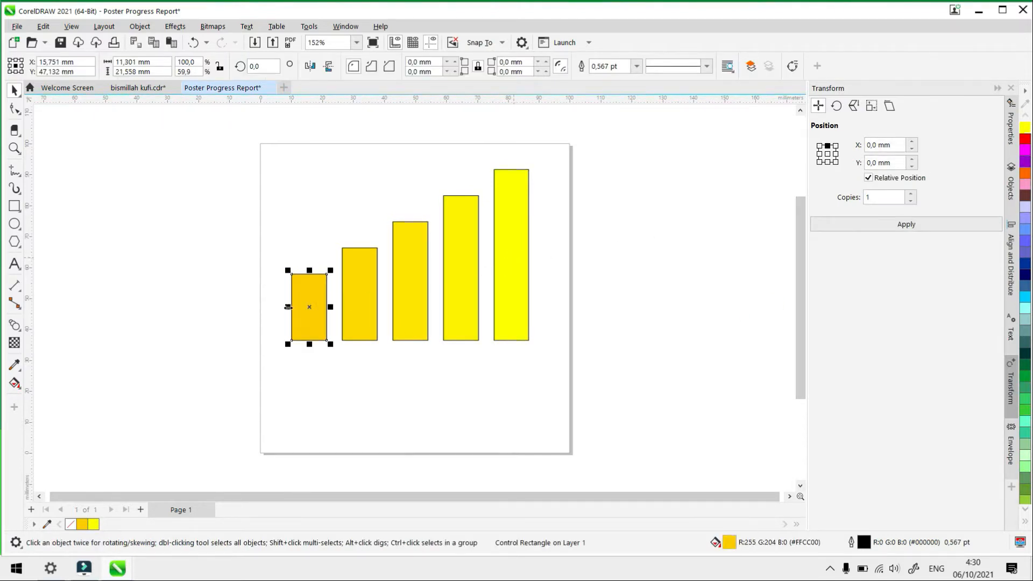
pyautogui.doubleClick(733, 545)
pyautogui.moveTo(563, 98); pyautogui.dragTo(744, 82)
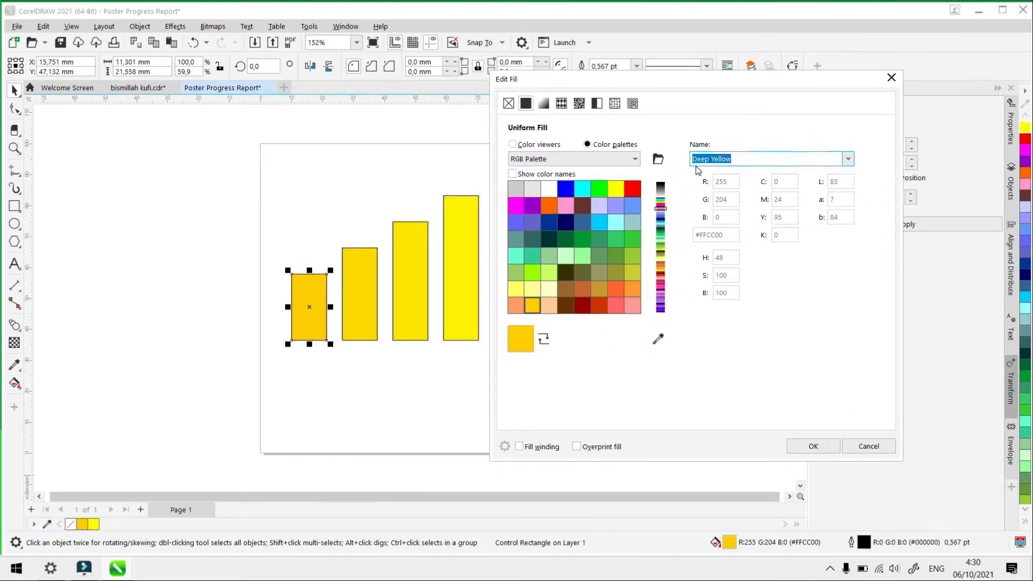
pyautogui.moveTo(630, 77); pyautogui.dragTo(735, 75)
pyautogui.click(643, 143)
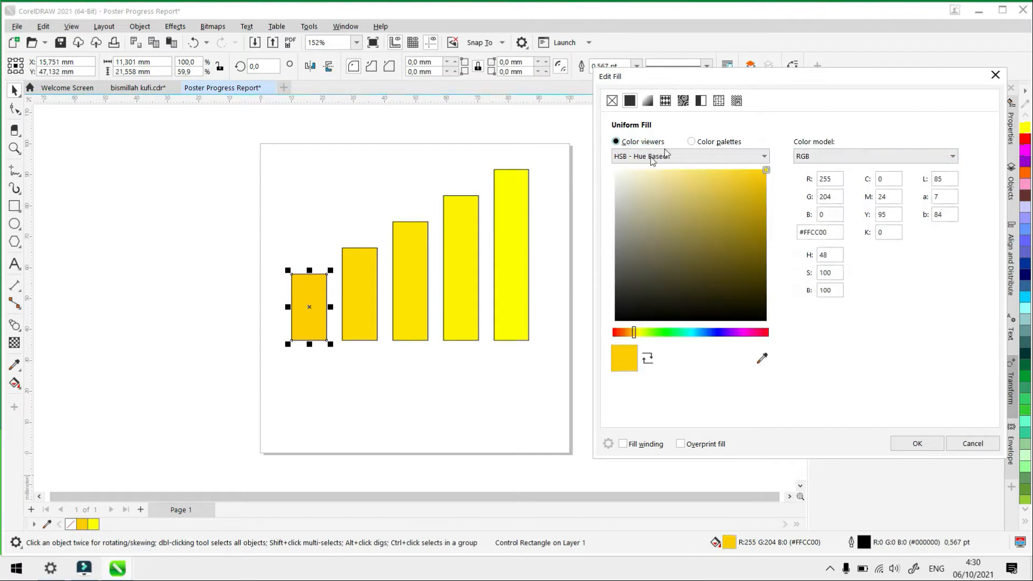
pyautogui.moveTo(766, 173); pyautogui.dragTo(760, 212)
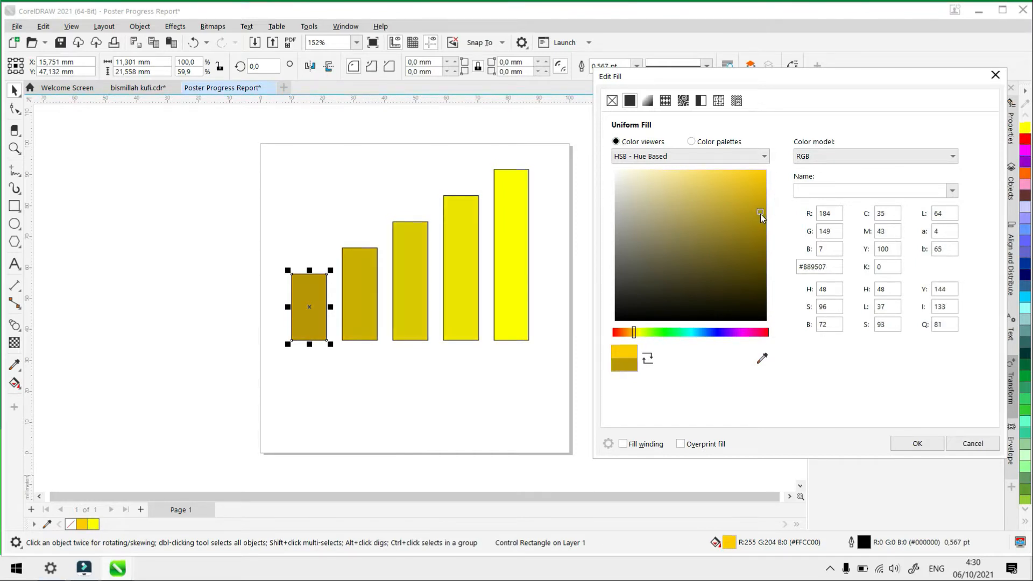
pyautogui.click(914, 445)
pyautogui.click(711, 378)
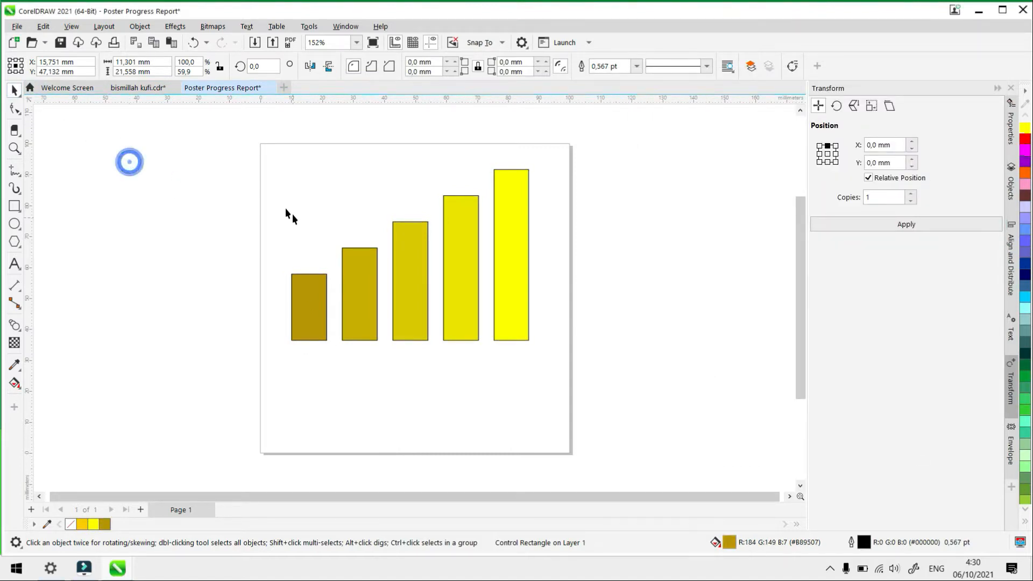
# Remove the outline from the whole blended bar chart
pyautogui.moveTo(256, 161); pyautogui.dragTo(622, 399)
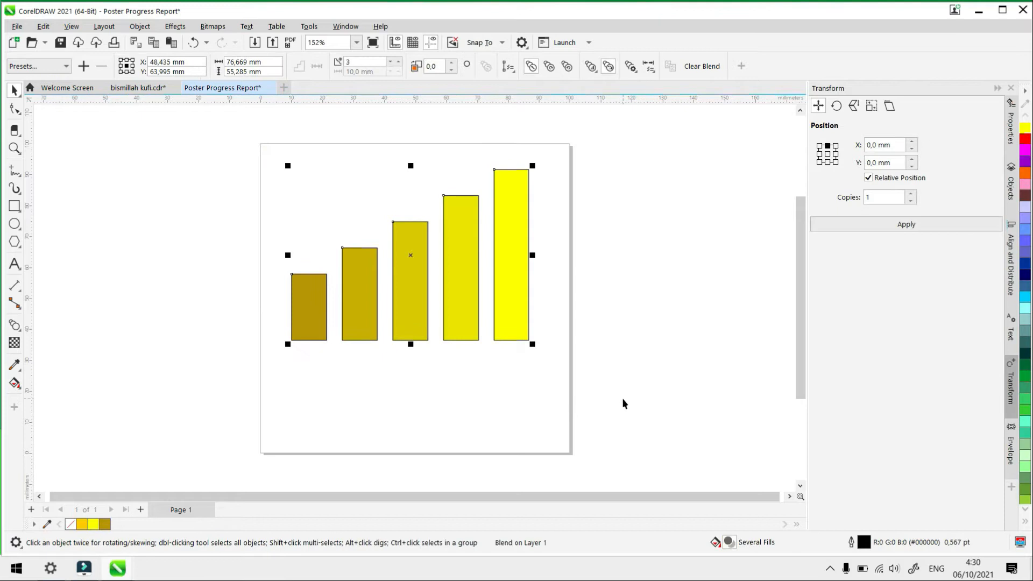
pyautogui.rightClick(75, 528)
pyautogui.click(221, 351)
pyautogui.scroll(-1, 400, 325)
pyautogui.scroll(2, 400, 325)
pyautogui.scroll(-2, 399, 323)
pyautogui.scroll(2, 399, 323)
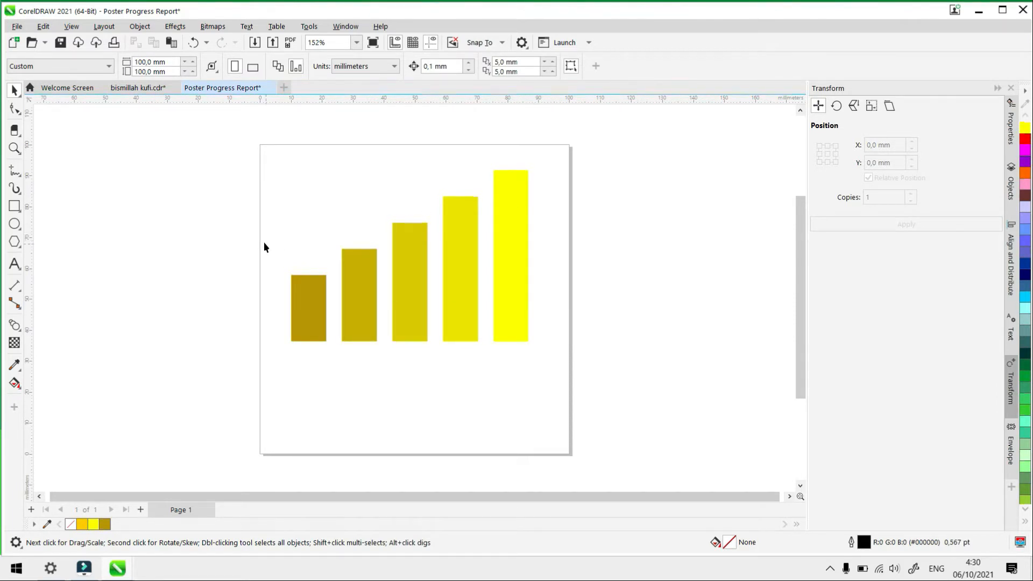
# Scale the bar chart down proportionally to about 45.6 x 32.9 mm and move it near the middle of the page
pyautogui.moveTo(222, 144); pyautogui.dragTo(580, 402)
pyautogui.click(527, 341)
pyautogui.moveTo(528, 344); pyautogui.dragTo(494, 337)
pyautogui.moveTo(411, 264)
pyautogui.mouseDown()
pyautogui.moveTo(410, 297)
pyautogui.moveTo(413, 285)
pyautogui.mouseUp()
pyautogui.click(513, 274)
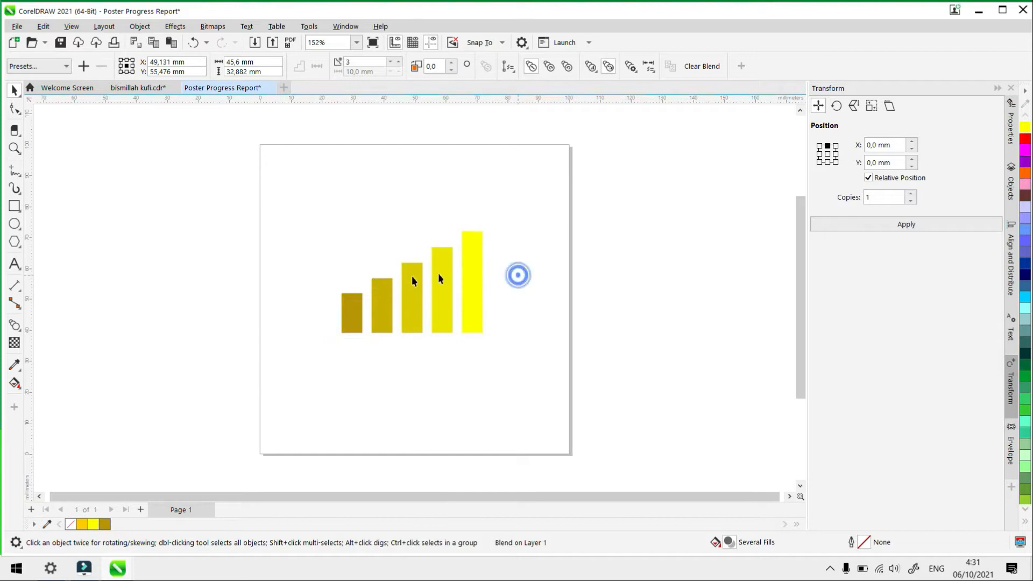
pyautogui.click(321, 309)
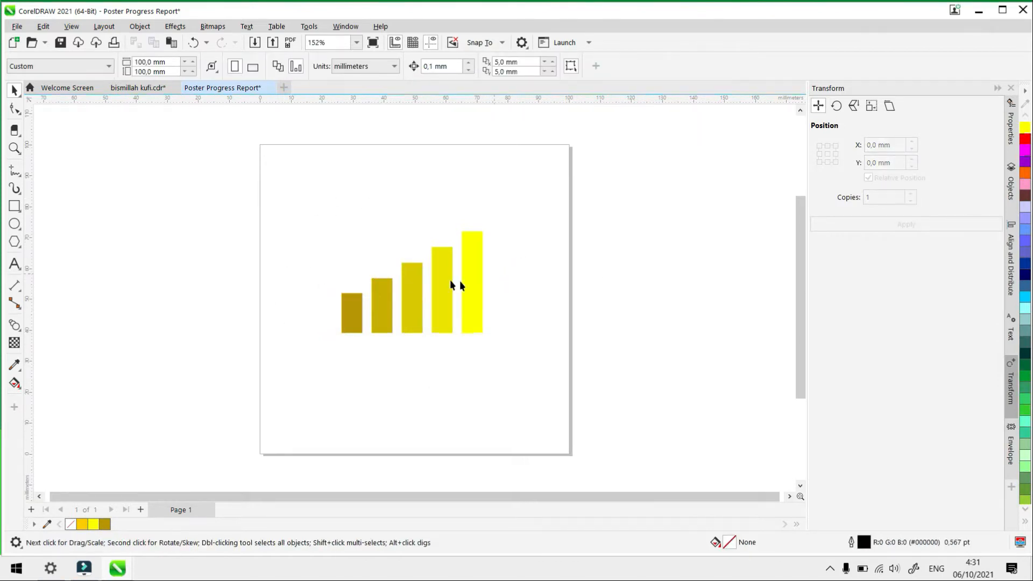
# Draw a circle about 33.5 mm in diameter over the upper part of the three tallest bars
pyautogui.scroll(4, 451, 285)
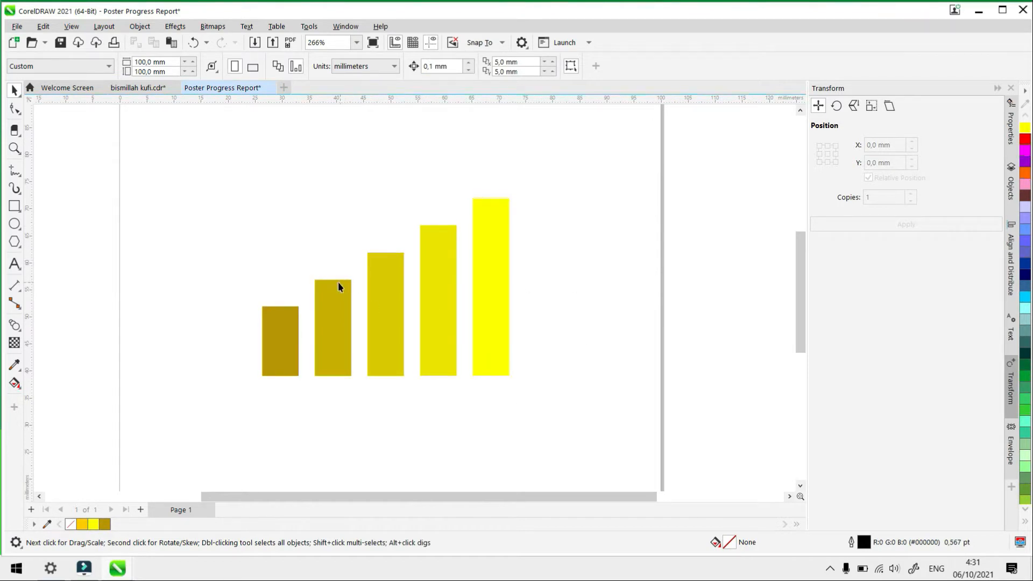
pyautogui.click(14, 229)
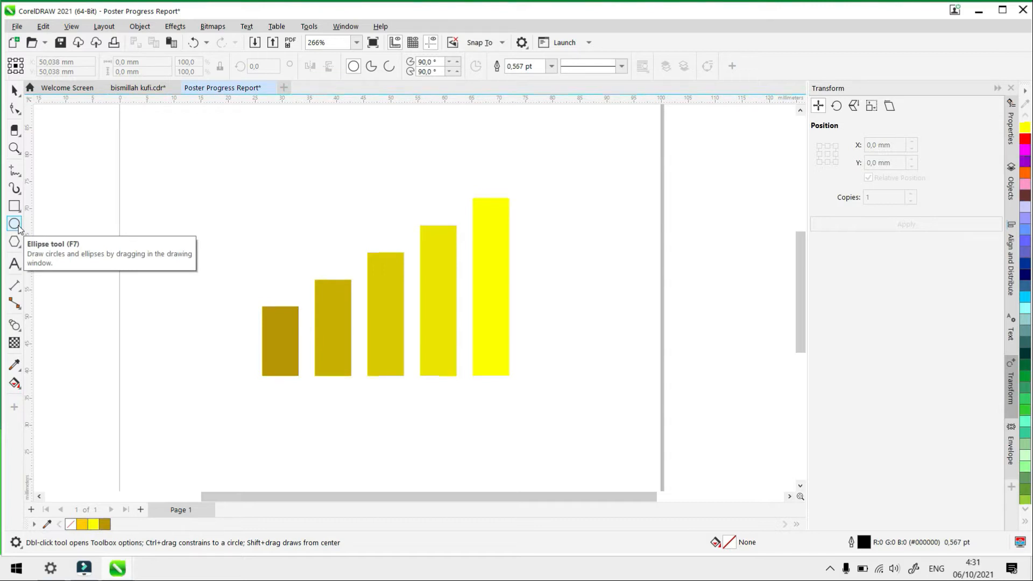
pyautogui.moveTo(379, 172); pyautogui.dragTo(537, 355)
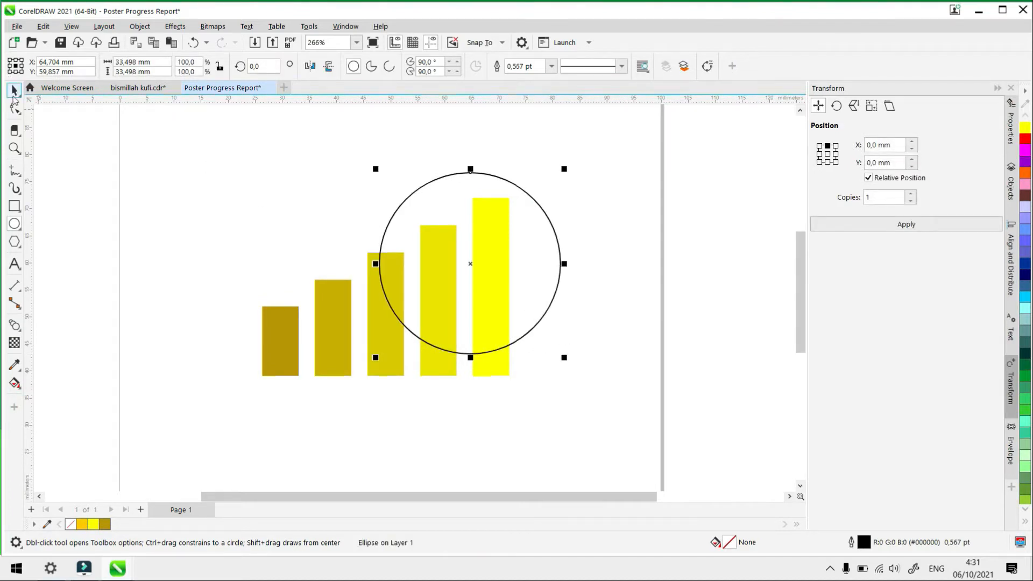
pyautogui.click(14, 92)
# Make a smaller concentric copy of the circle, scaled to 90.5% (about 30.3 mm)
pyautogui.click(402, 119)
pyautogui.click(462, 190)
pyautogui.click(456, 200)
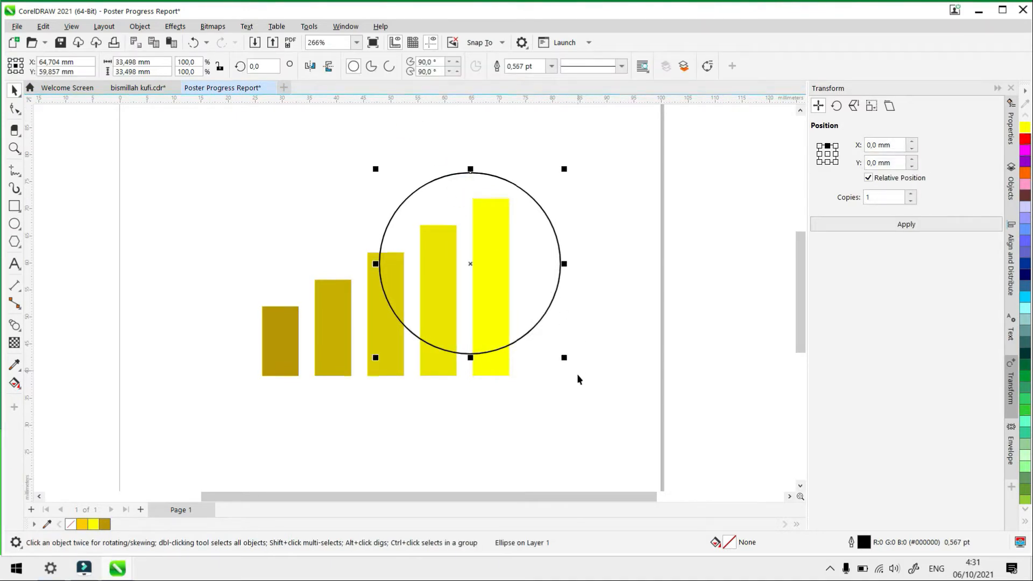
pyautogui.moveTo(567, 360); pyautogui.dragTo(558, 363)
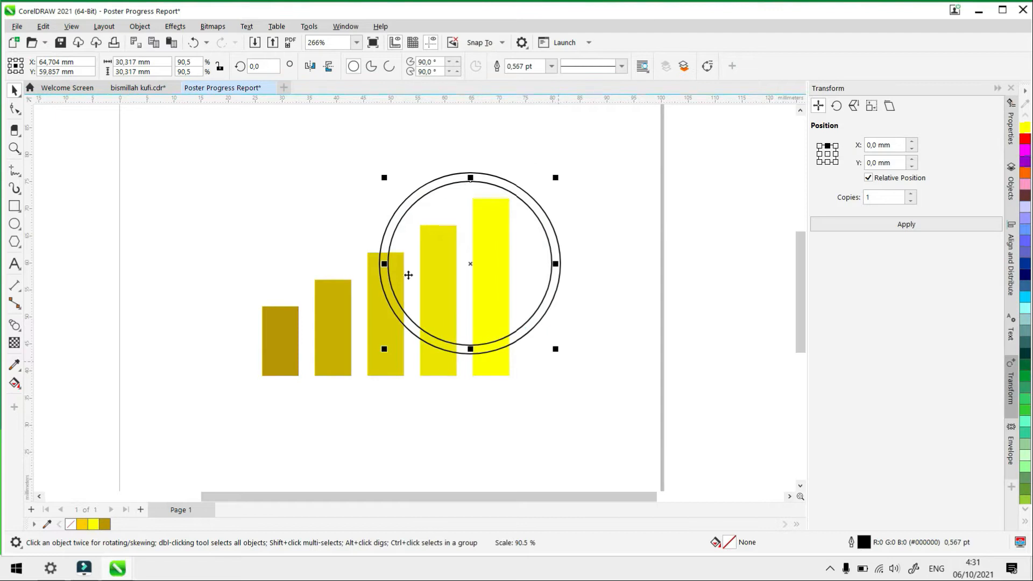
pyautogui.click(506, 152)
# Fill the outer circle with light grey (#E6E6E6)
pyautogui.click(503, 179)
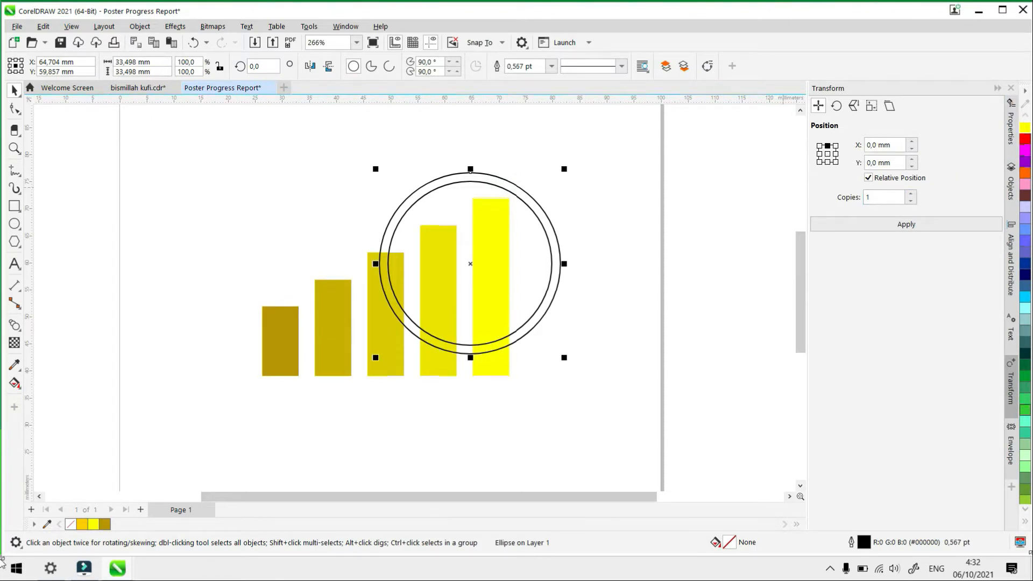
pyautogui.click(1027, 522)
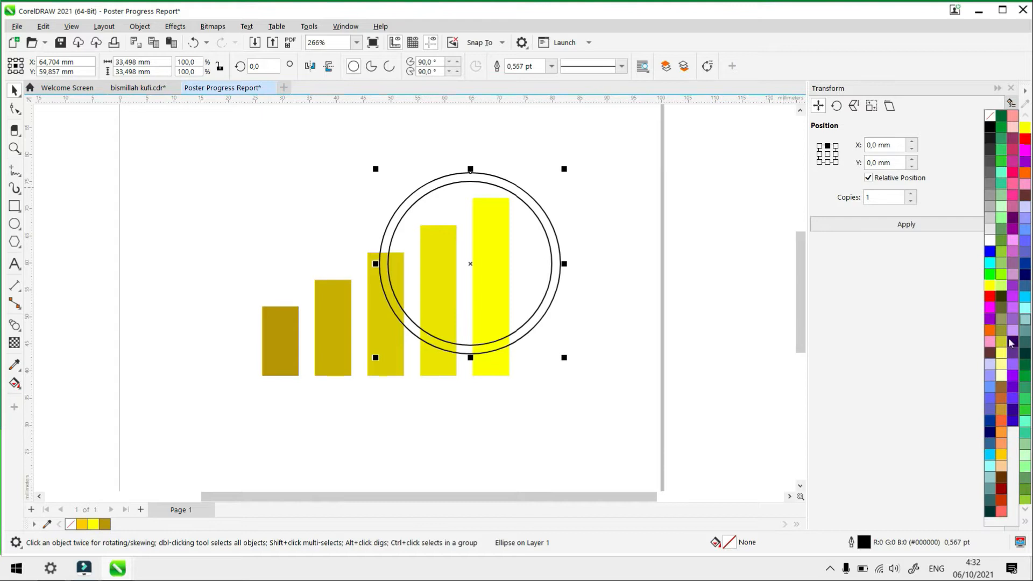
pyautogui.click(991, 232)
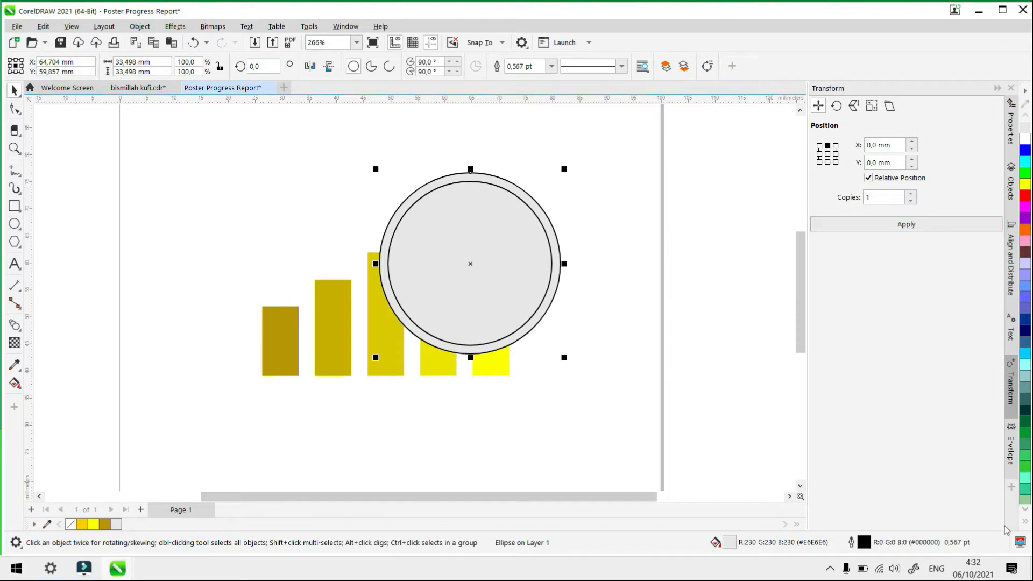
pyautogui.click(1026, 523)
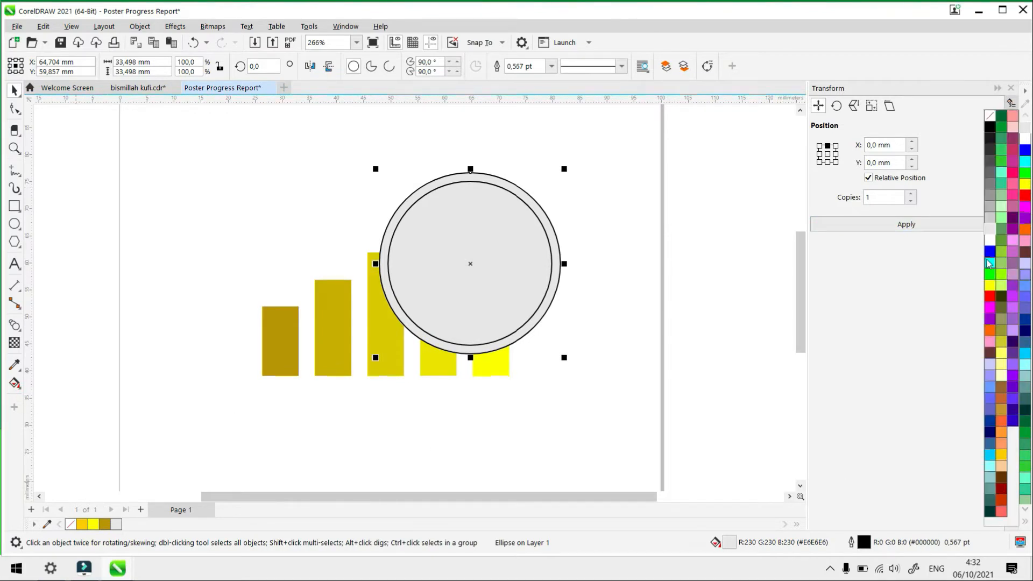
pyautogui.click(990, 230)
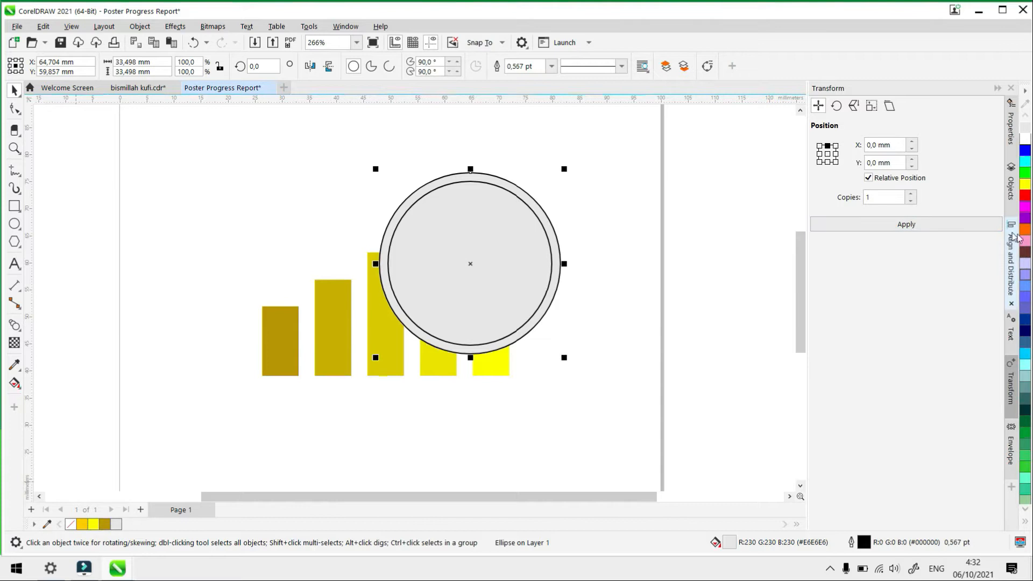
# Fill the outer circle with white (#FFFFFF)
pyautogui.click(1026, 523)
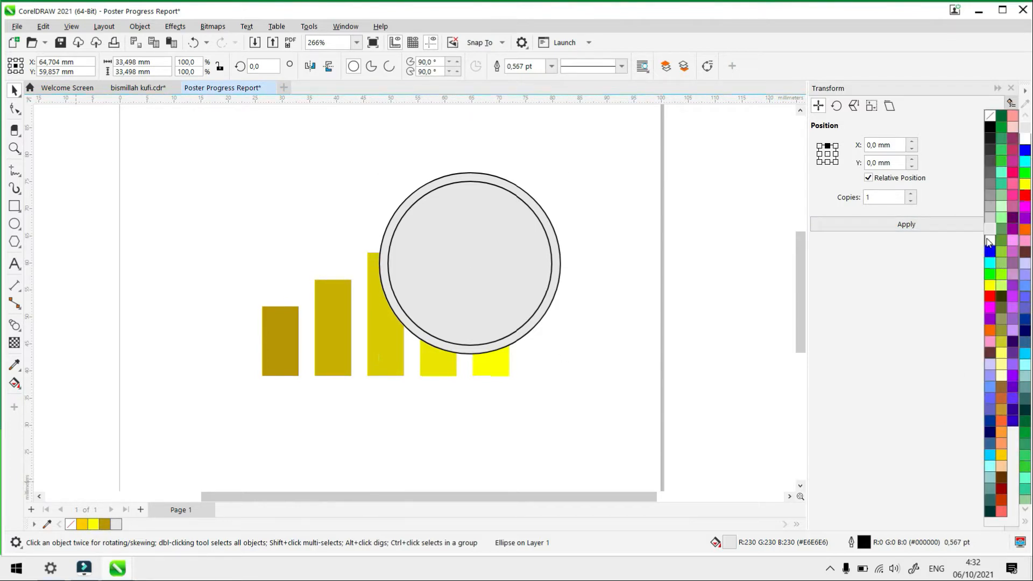
pyautogui.click(989, 241)
pyautogui.click(658, 199)
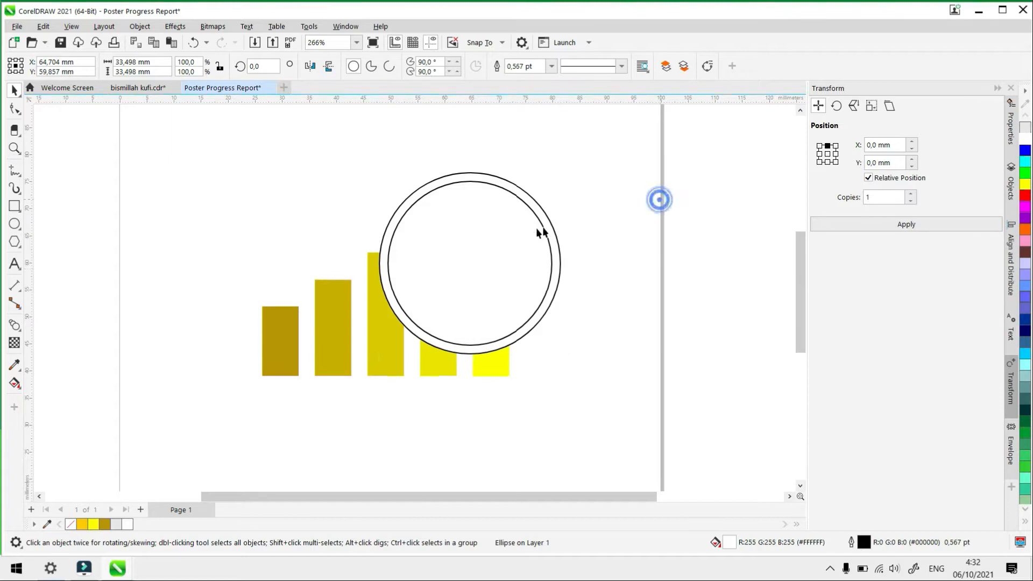
# Fill the inner circle with bright green (#00FF00)
pyautogui.click(525, 233)
pyautogui.scroll(3, 489, 193)
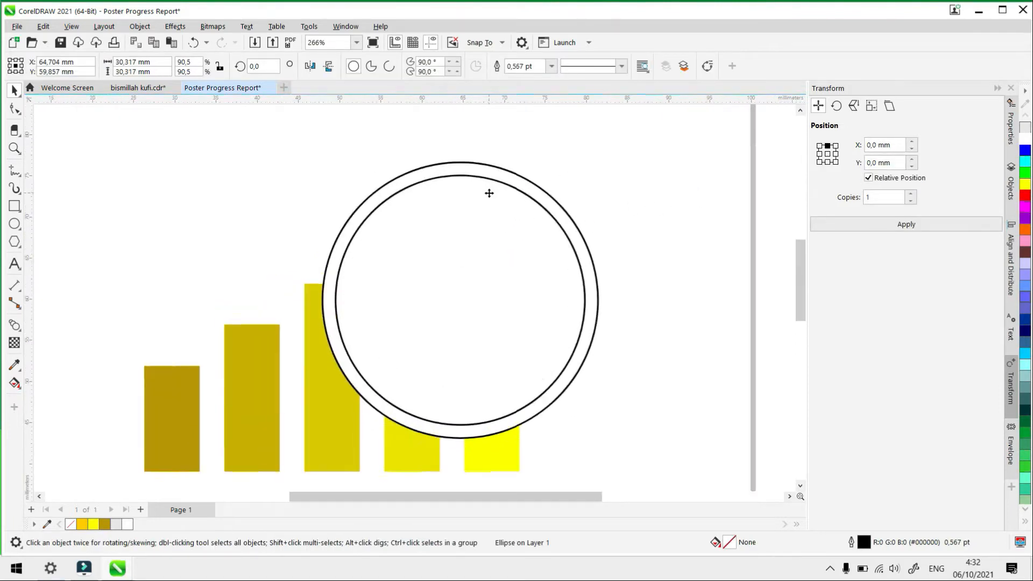
pyautogui.click(1026, 173)
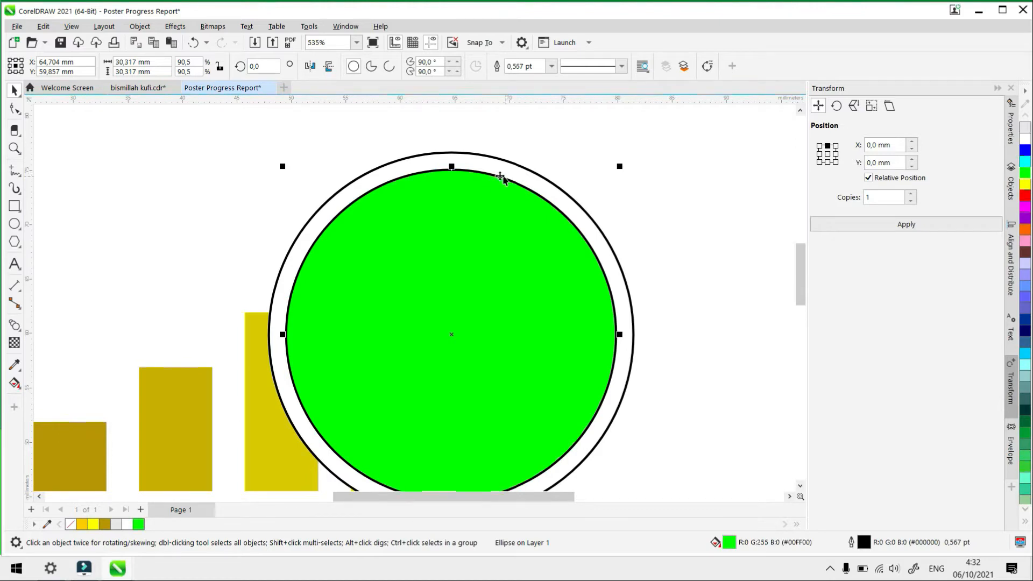
# Trim the outer white circle with the inner green one and delete the green circle to leave a ring
pyautogui.keyDown('shift'); pyautogui.click(388, 172); pyautogui.keyUp('shift')
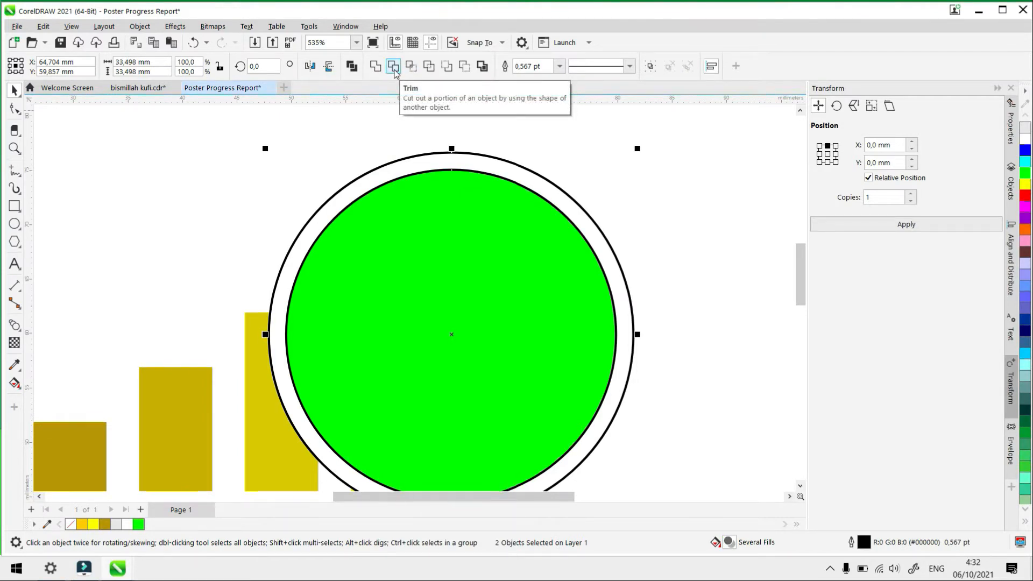
pyautogui.click(394, 67)
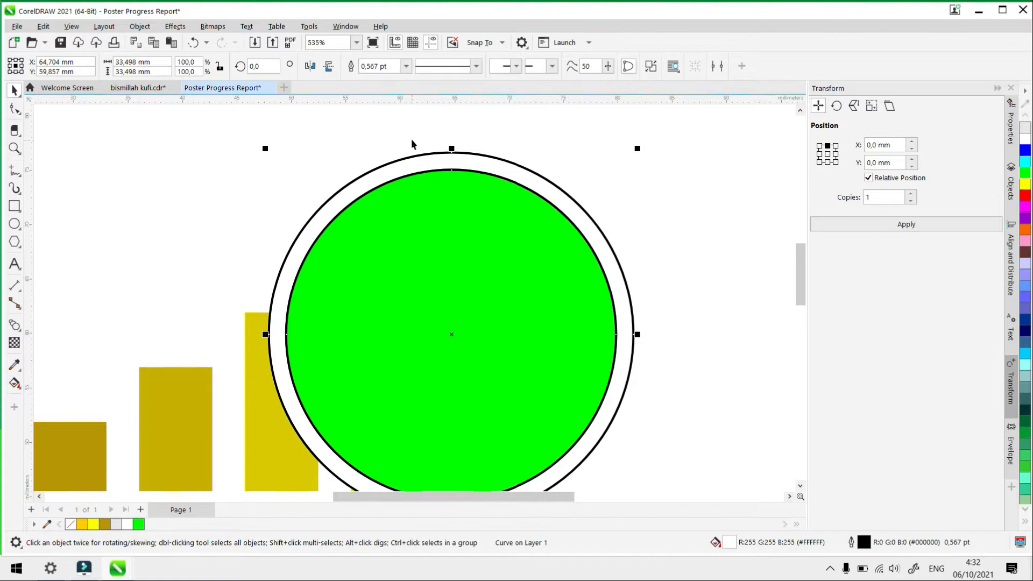
pyautogui.click(428, 211)
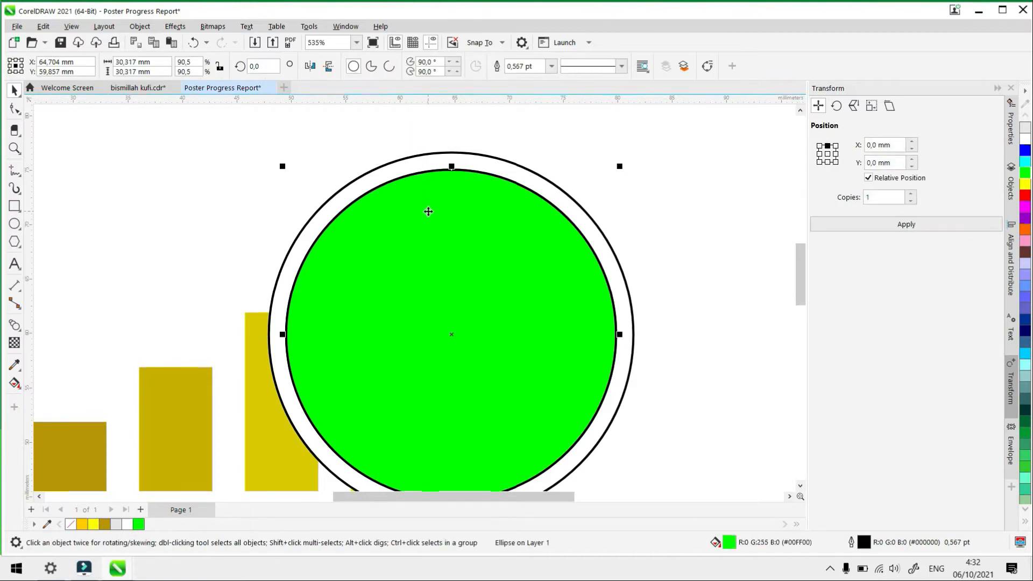
pyautogui.hotkey('shift', 'pagedown')
pyautogui.press('Escape')
pyautogui.scroll(-2, 430, 211)
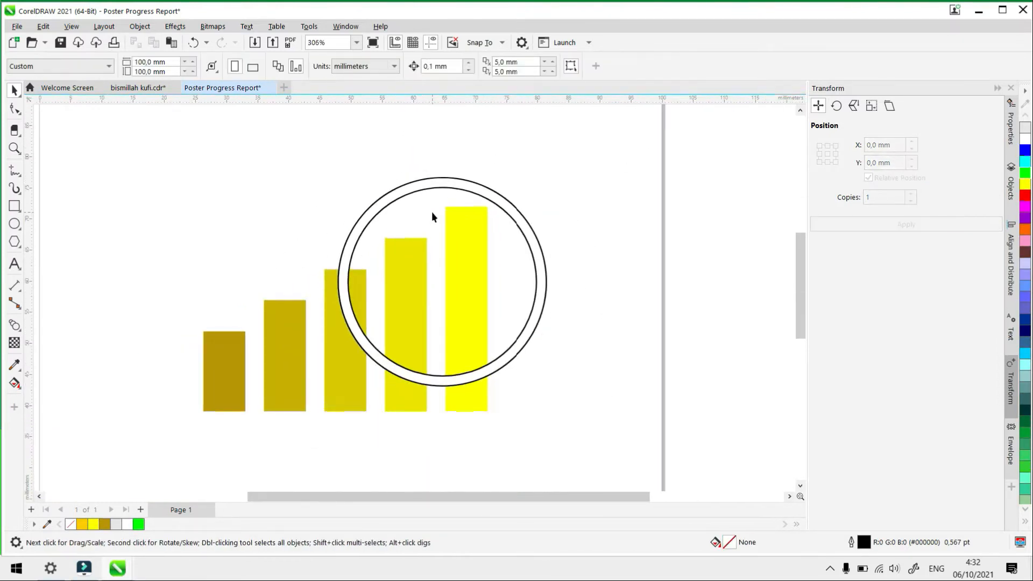
pyautogui.scroll(1, 432, 214)
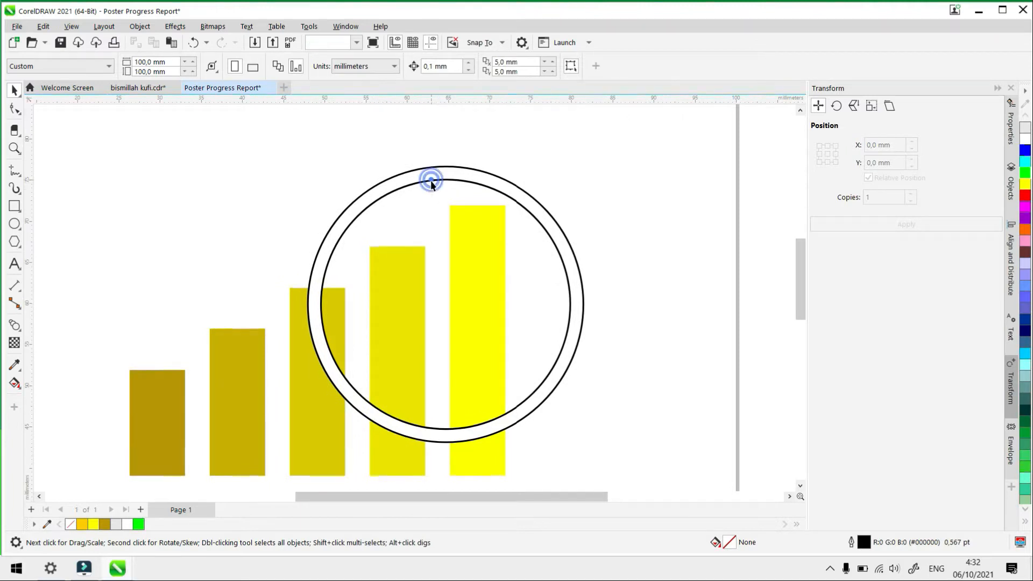
# Remove the outline from the white ring over the bars
pyautogui.click(431, 181)
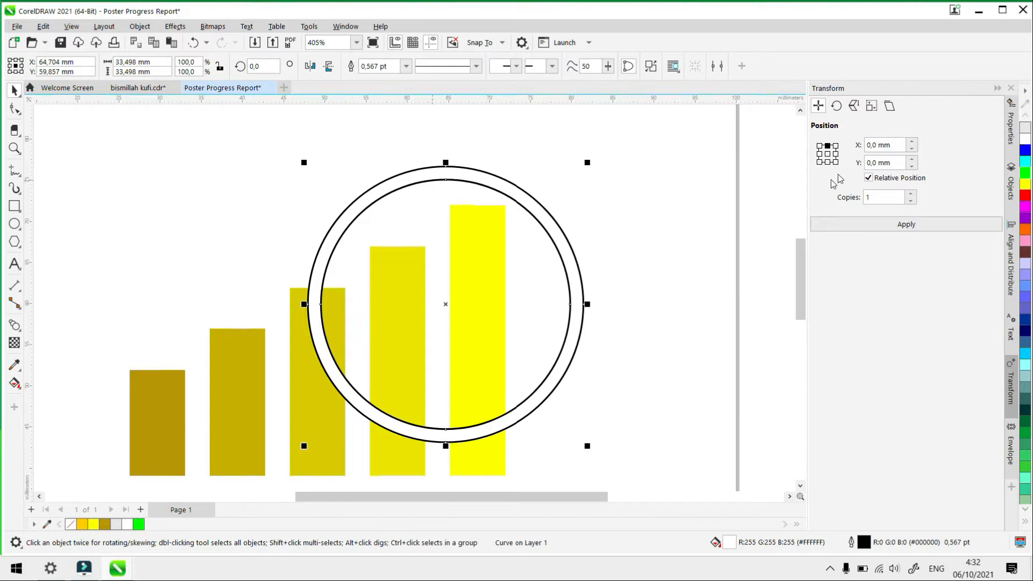
pyautogui.rightClick(71, 524)
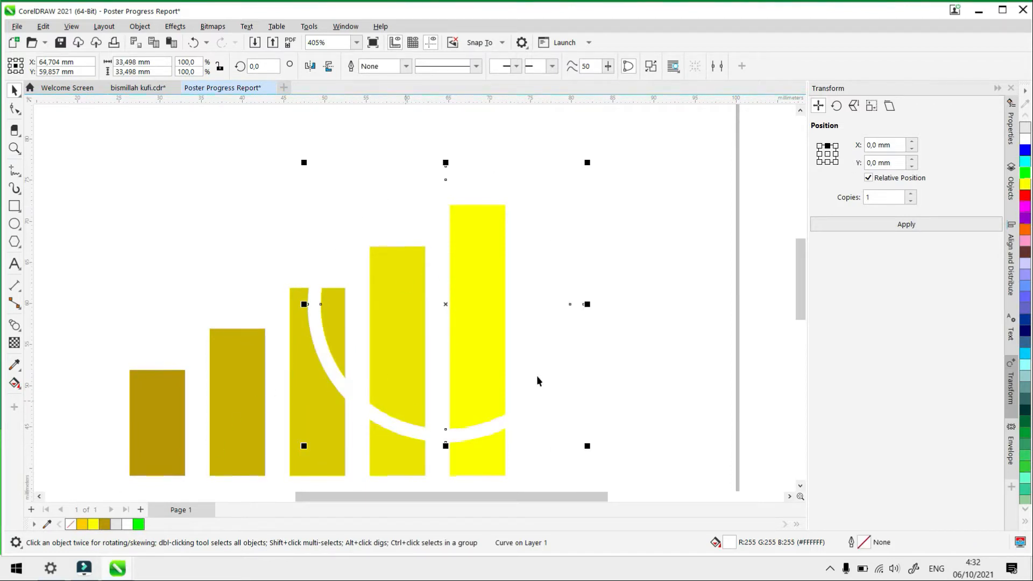
pyautogui.scroll(-2, 537, 376)
pyautogui.click(697, 324)
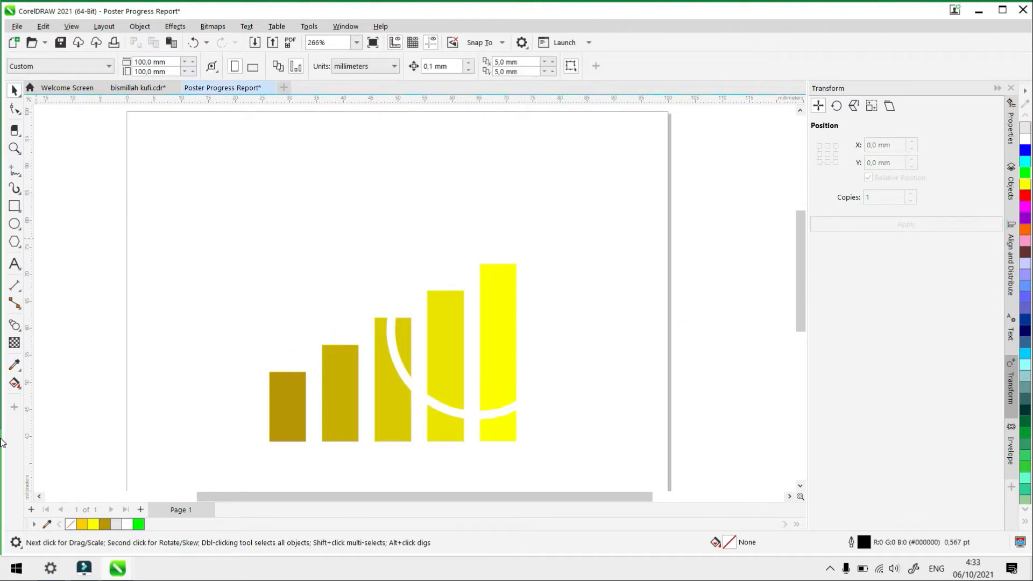
# Add a page-sized 100 x 100 mm background rectangle and fill it with dark blue (#003399)
pyautogui.doubleClick(14, 208)
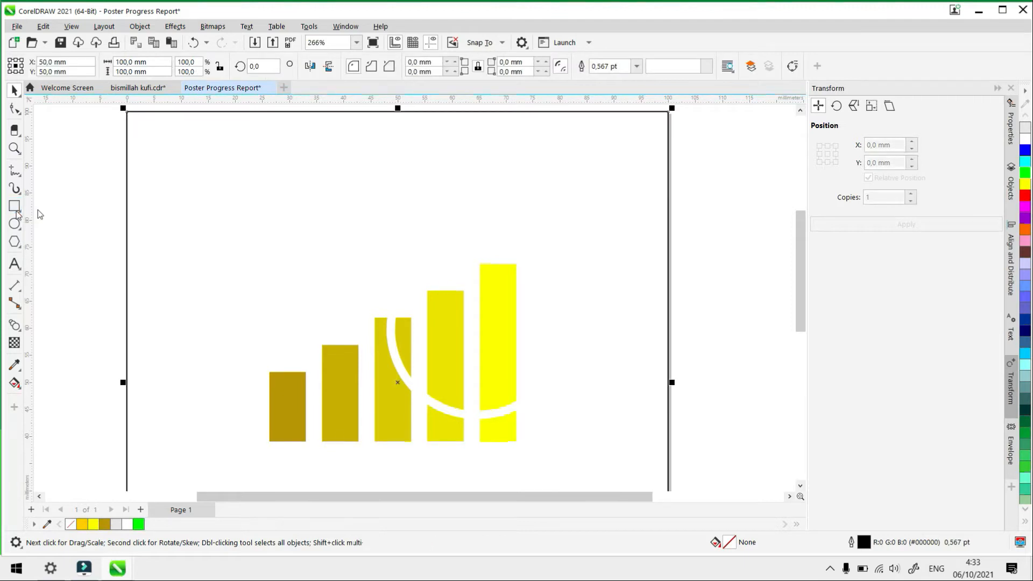
pyautogui.click(1024, 323)
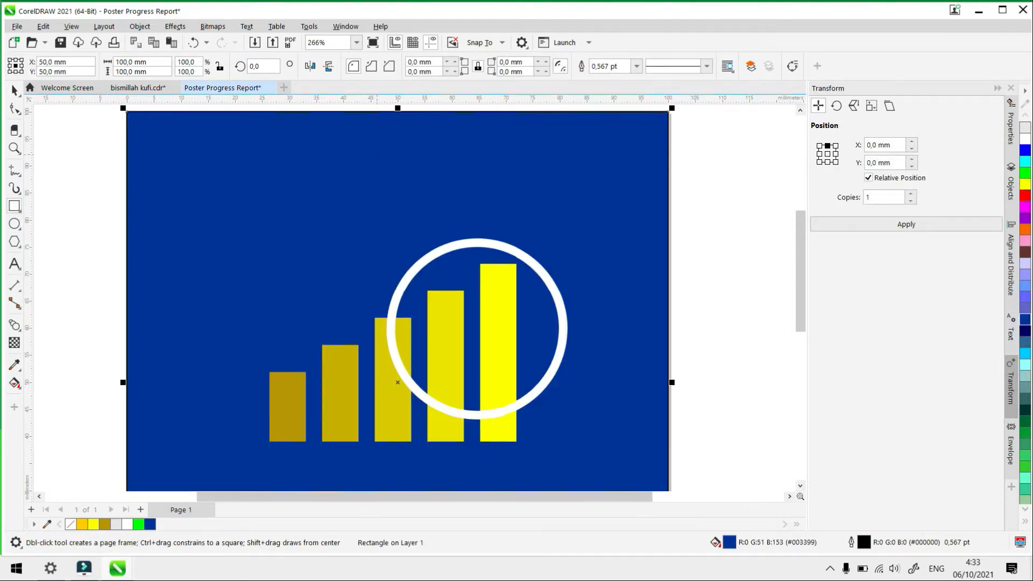
pyautogui.click(14, 92)
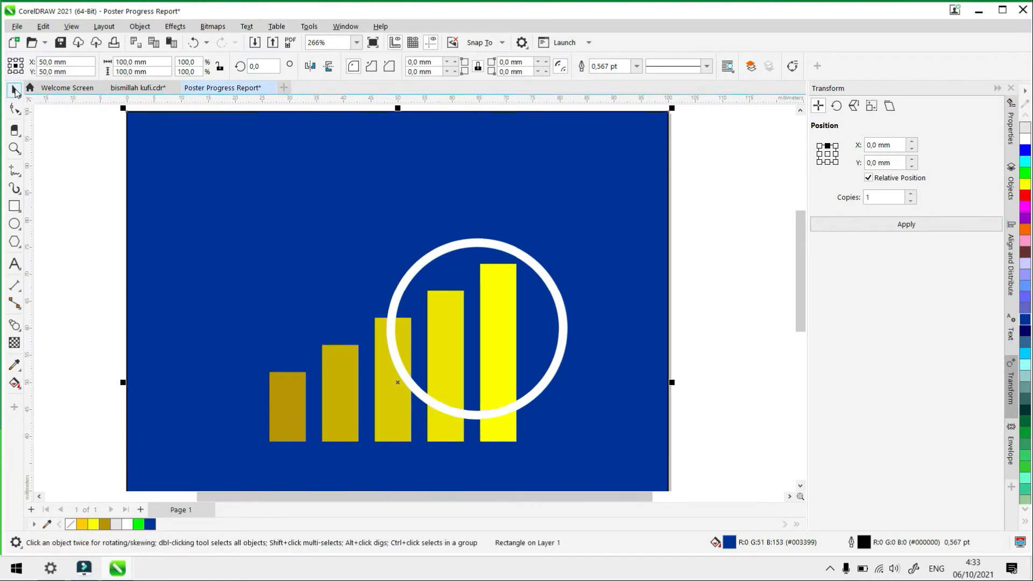
pyautogui.click(64, 185)
pyautogui.scroll(3, 535, 397)
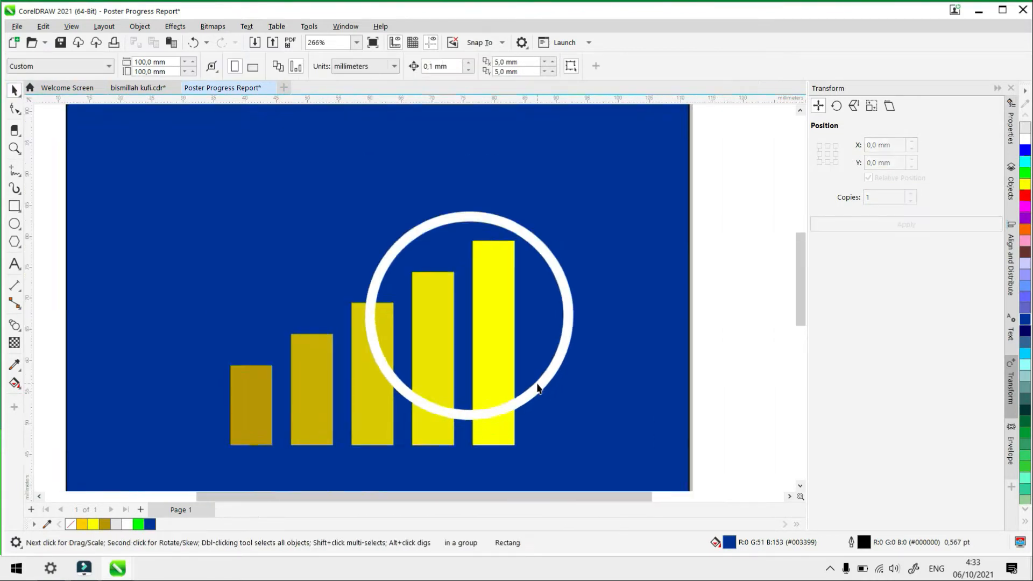
# Draw a narrow upright rectangle about 4.6 x 17.1 mm extending down from the lowest part of the white ring
pyautogui.click(14, 205)
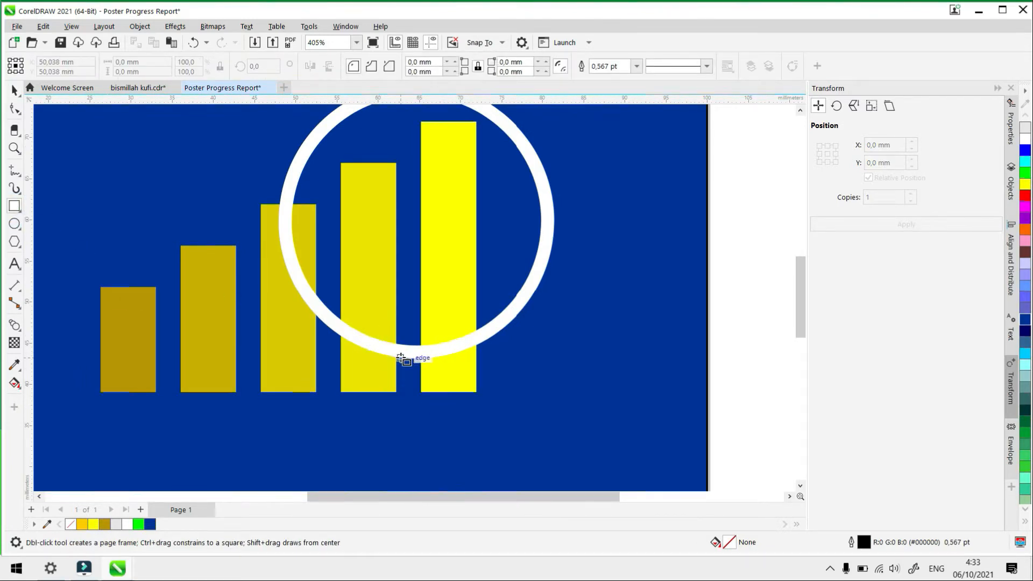
pyautogui.moveTo(397, 352); pyautogui.dragTo(435, 434)
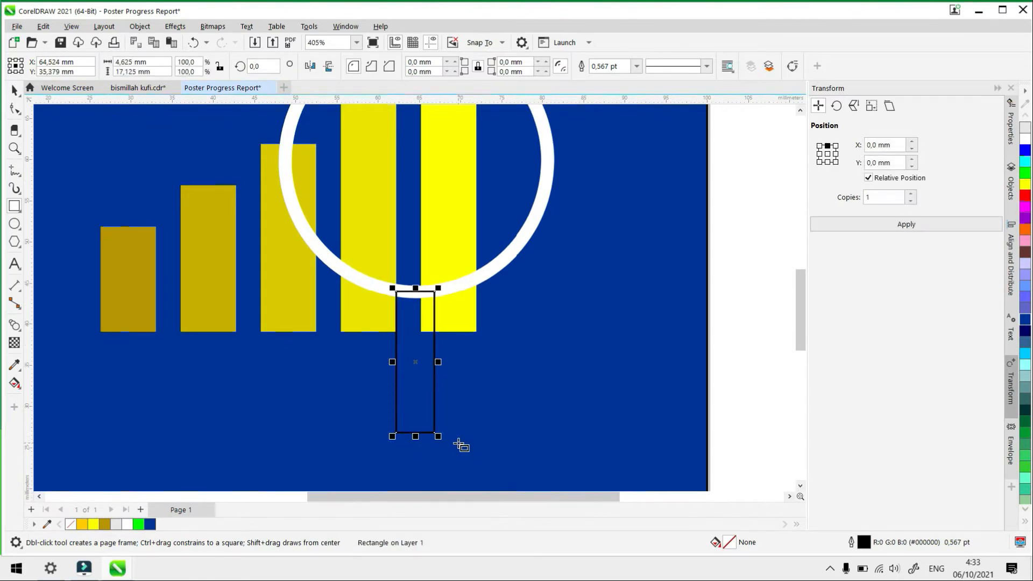
pyautogui.scroll(2, 422, 459)
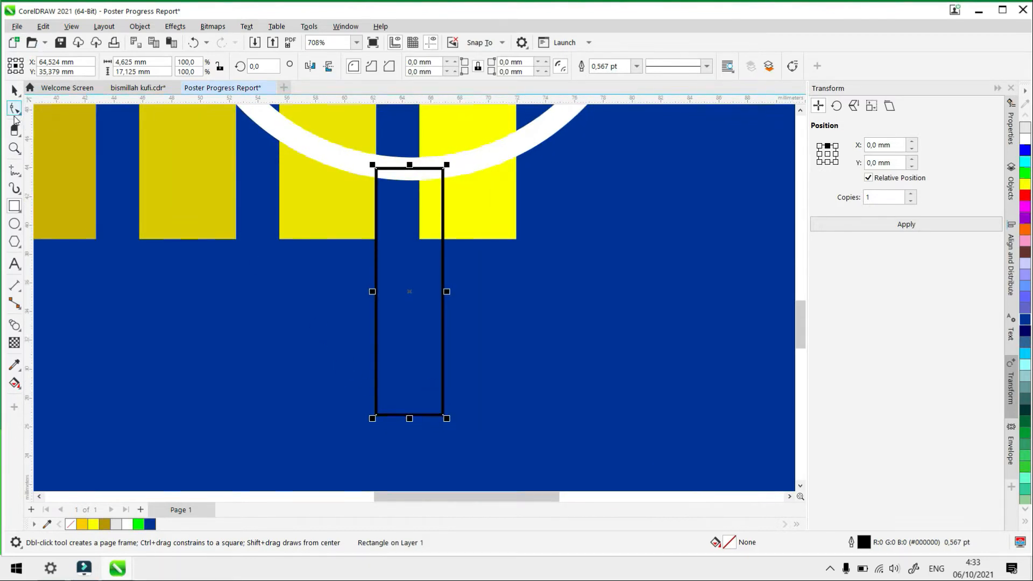
# Round both lower corners of the narrow rectangle to the full radius of about 2.3 mm
pyautogui.click(14, 109)
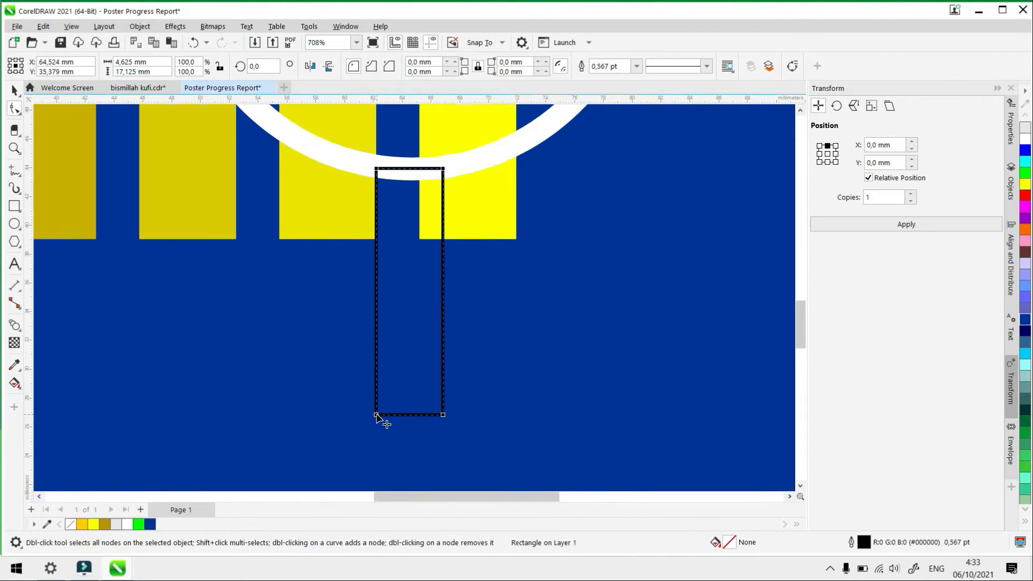
pyautogui.moveTo(376, 415); pyautogui.dragTo(418, 434)
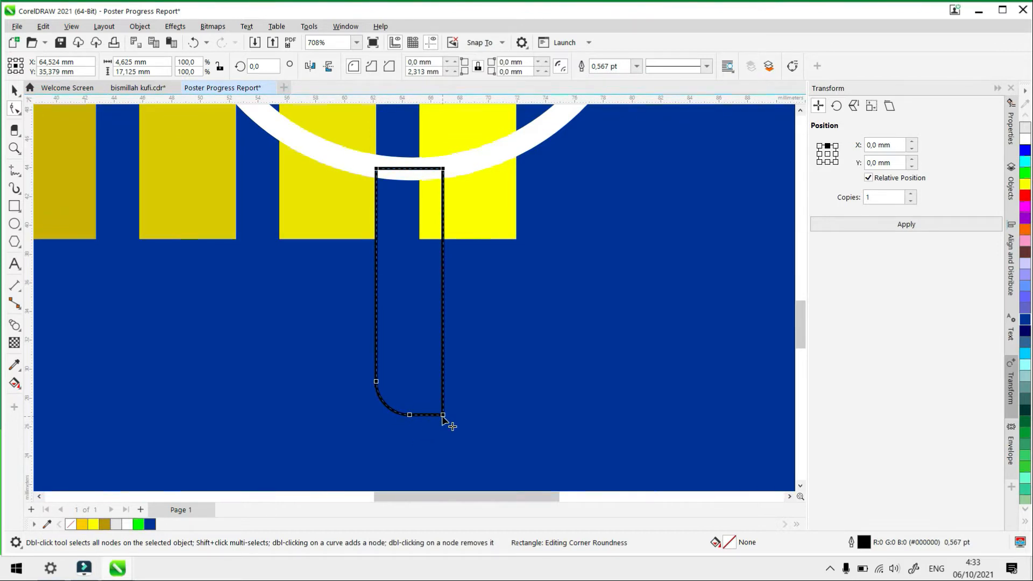
pyautogui.moveTo(443, 415); pyautogui.dragTo(442, 349)
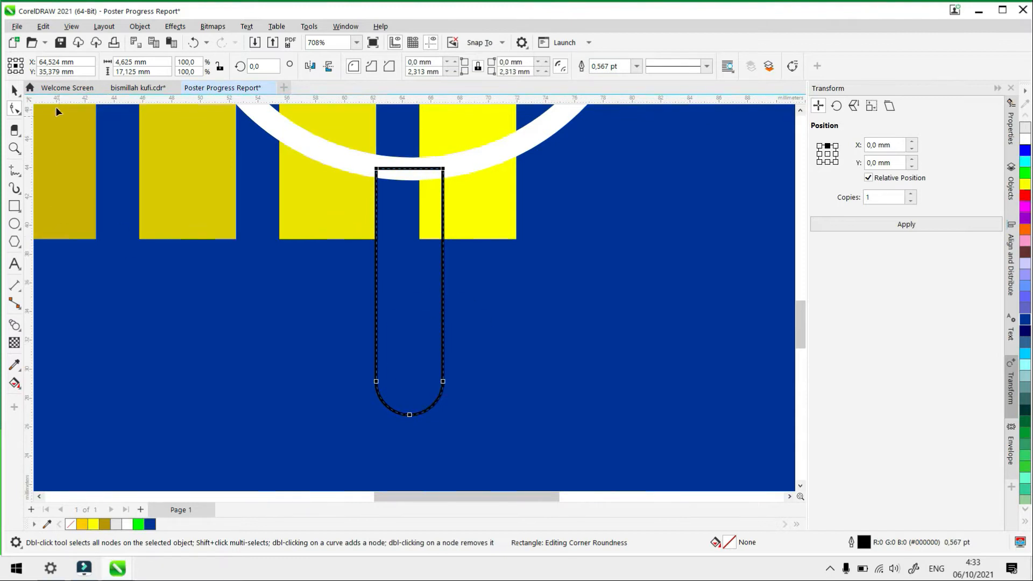
# Center the rounded handle horizontally on the white ring
pyautogui.click(15, 92)
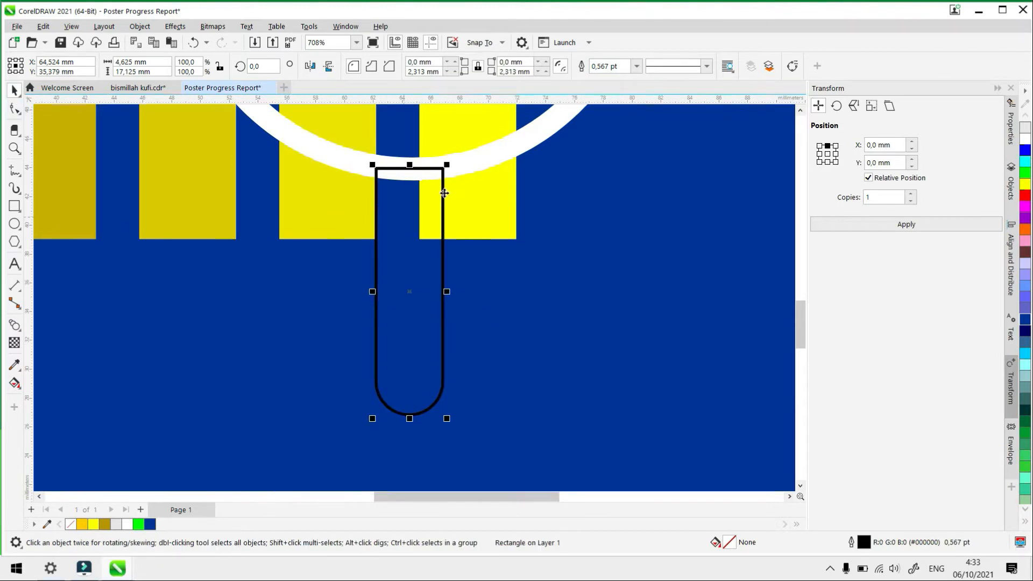
pyautogui.keyDown('shift'); pyautogui.click(539, 139); pyautogui.keyUp('shift')
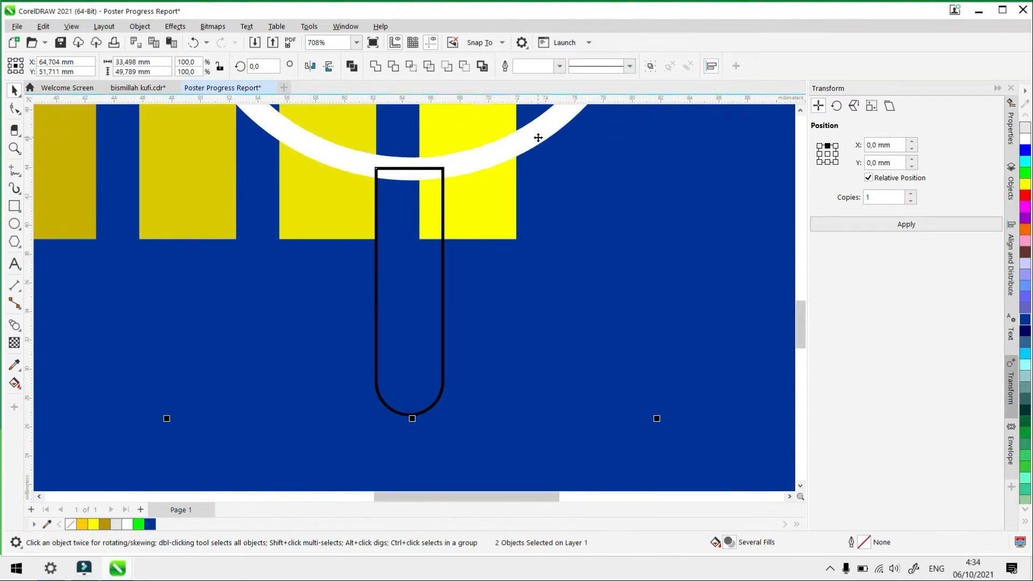
pyautogui.press('c')
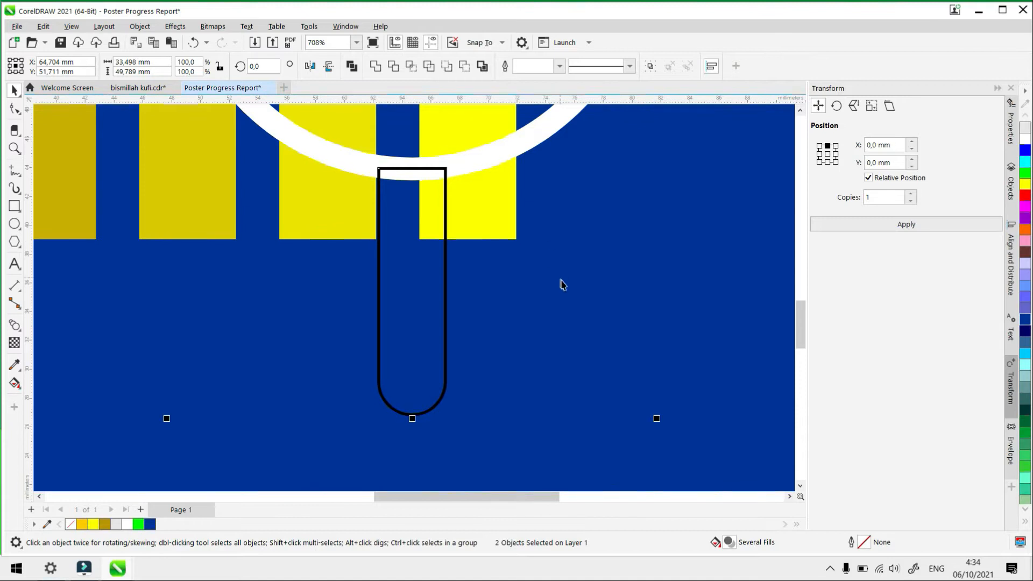
pyautogui.scroll(-4, 561, 284)
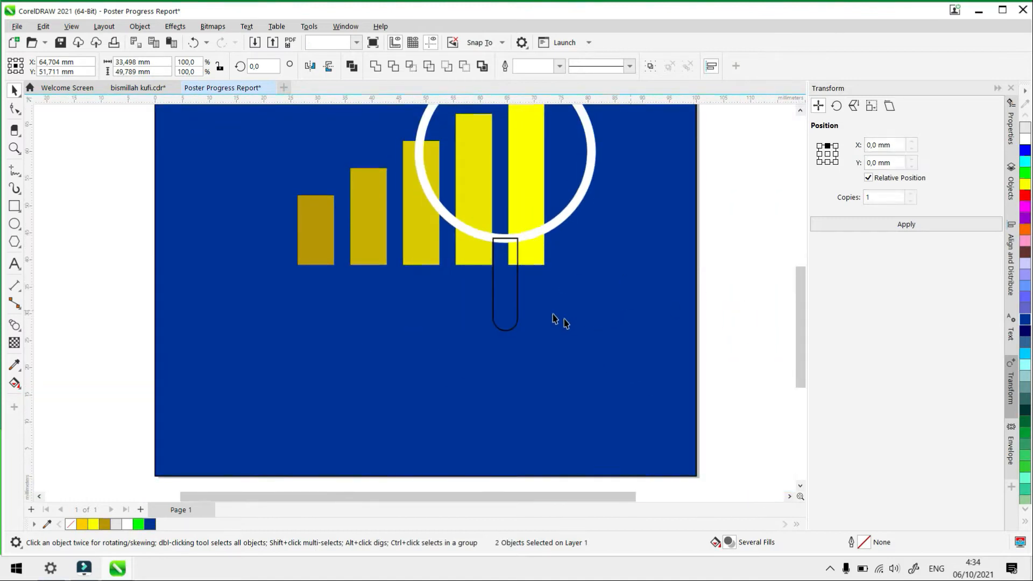
# Fill the handle with white (#FFFFFF) and remove its outline
pyautogui.click(506, 329)
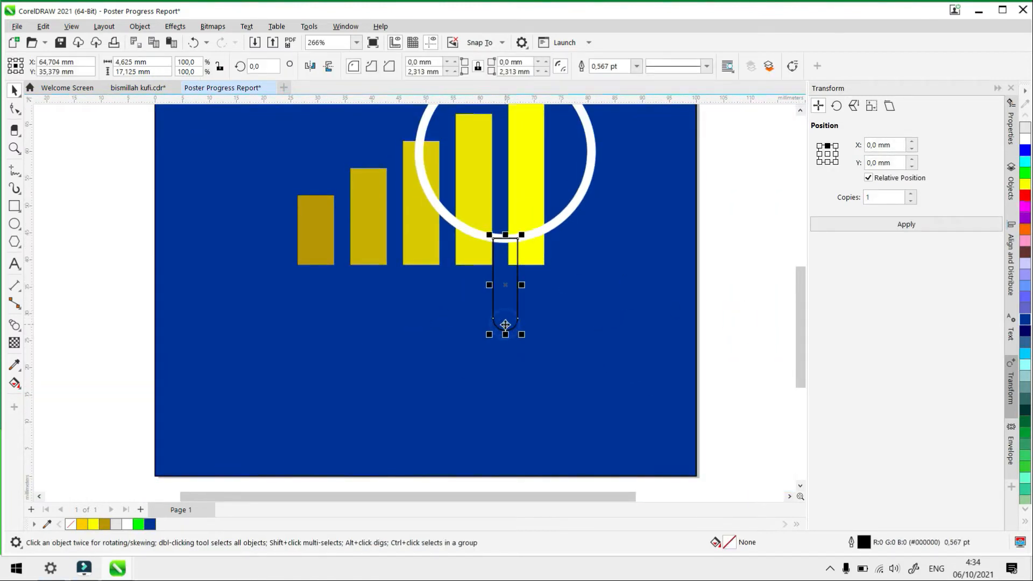
pyautogui.click(123, 525)
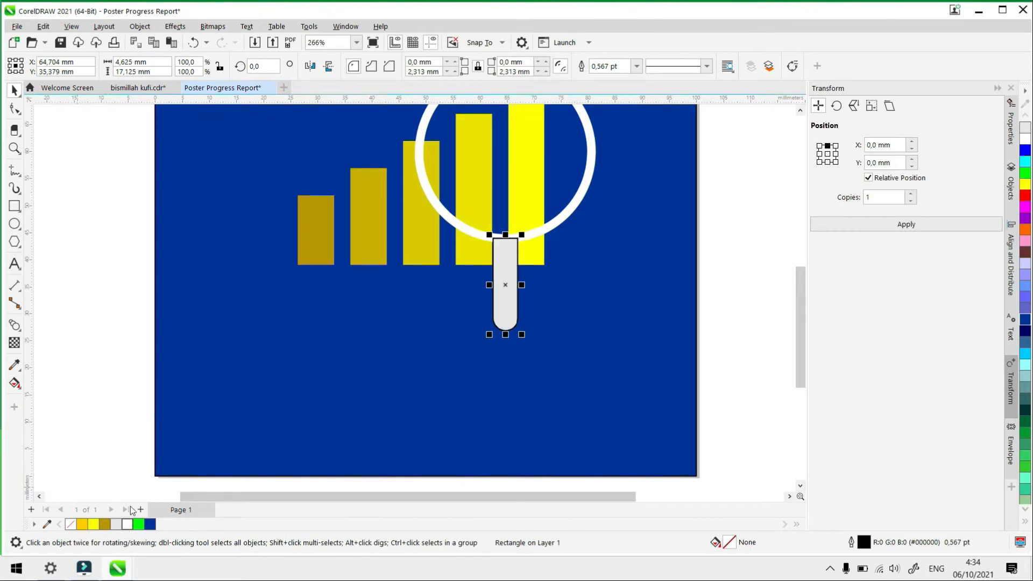
pyautogui.rightClick(71, 528)
pyautogui.click(127, 528)
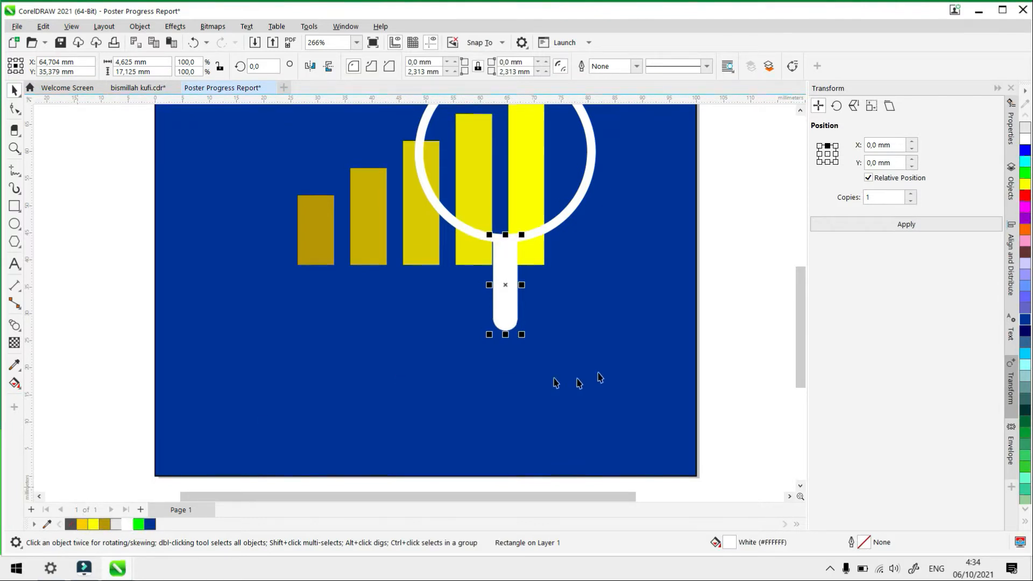
pyautogui.click(731, 311)
# Shorten the white handle from its lower end to about 13 mm
pyautogui.click(505, 277)
pyautogui.scroll(-2, 520, 311)
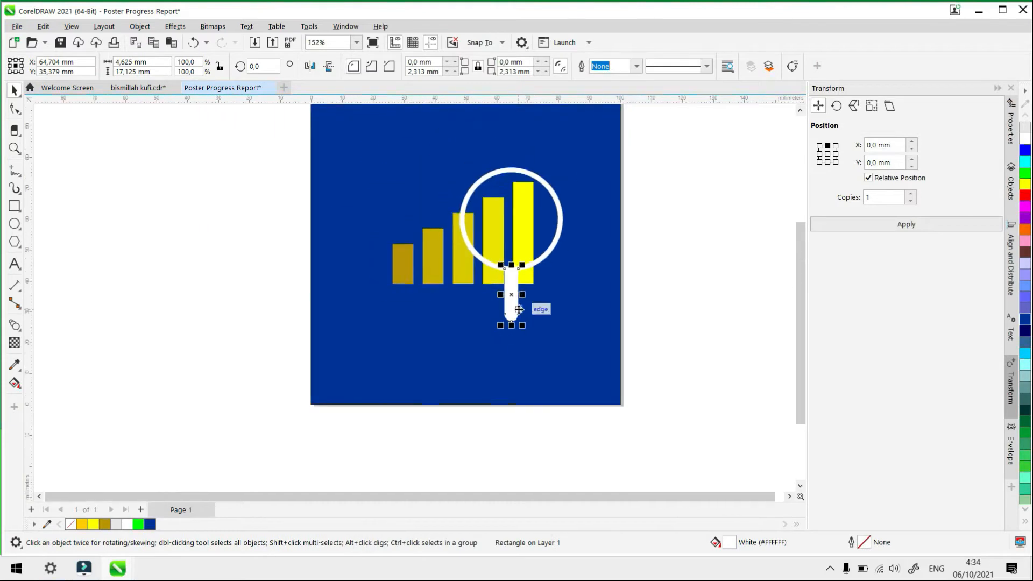
pyautogui.scroll(1, 506, 290)
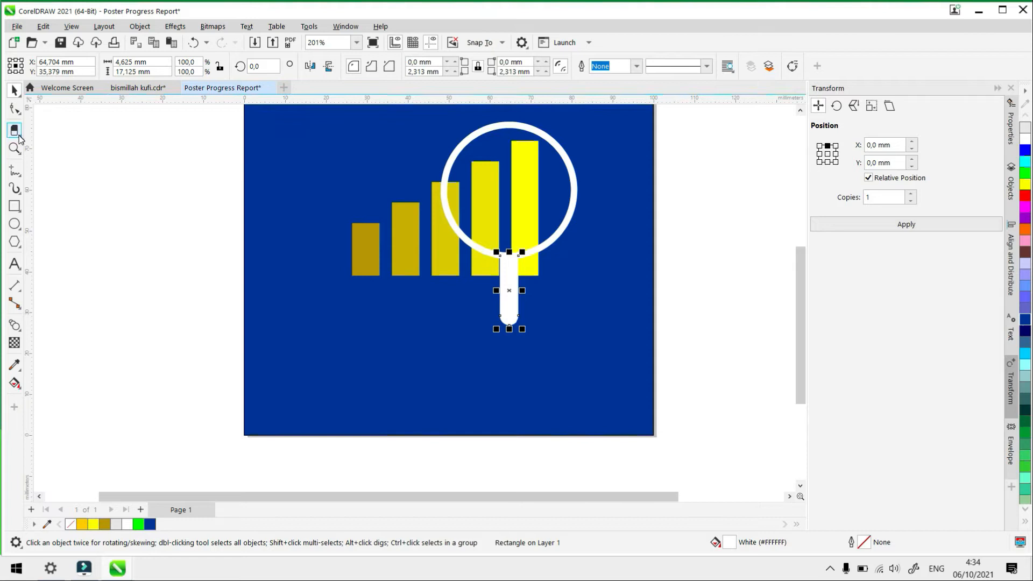
pyautogui.moveTo(509, 329); pyautogui.dragTo(546, 329)
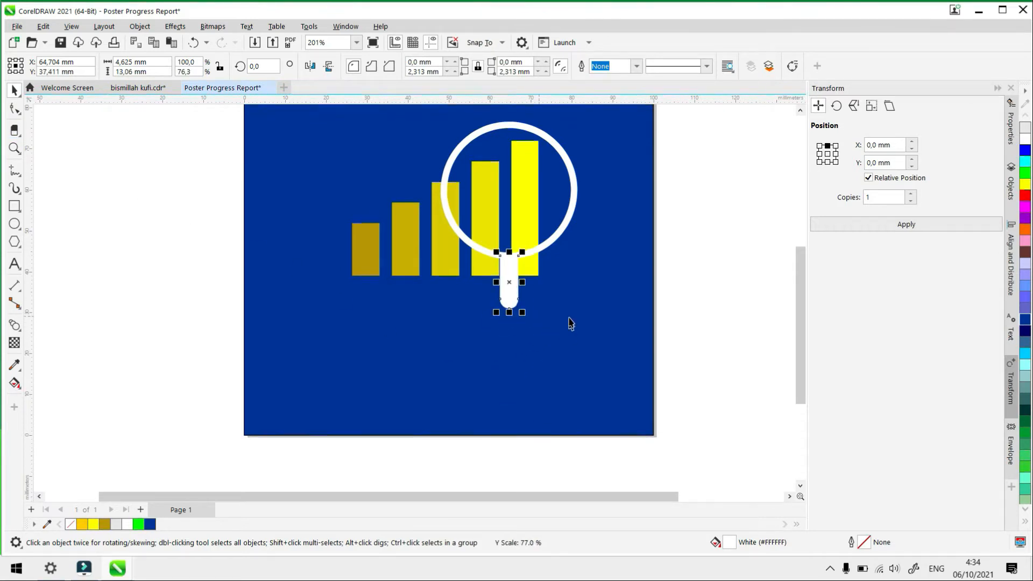
# Rotate the white handle by 45 degrees
pyautogui.scroll(1, 520, 280)
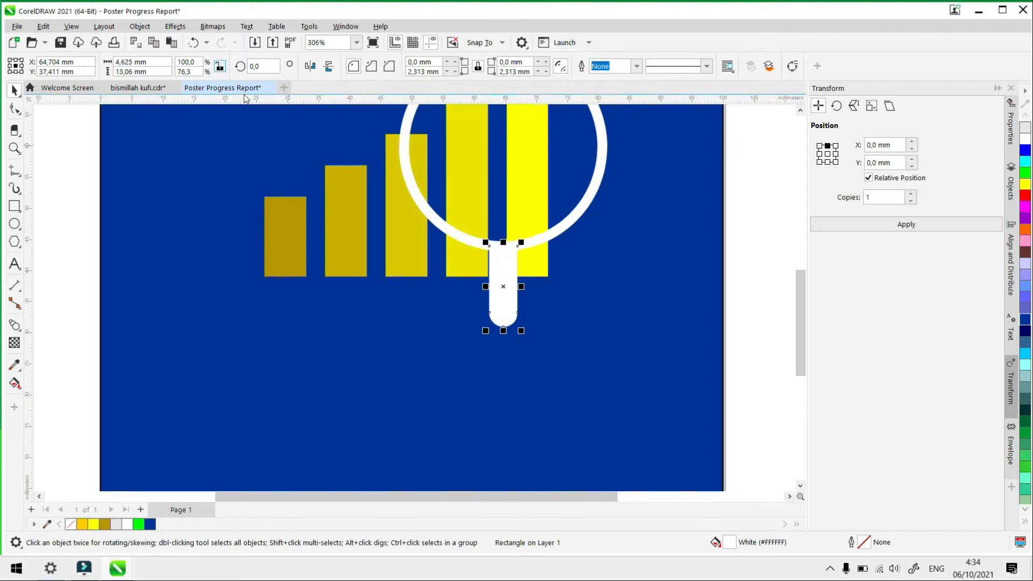
pyautogui.click(255, 66)
pyautogui.doubleClick(266, 65)
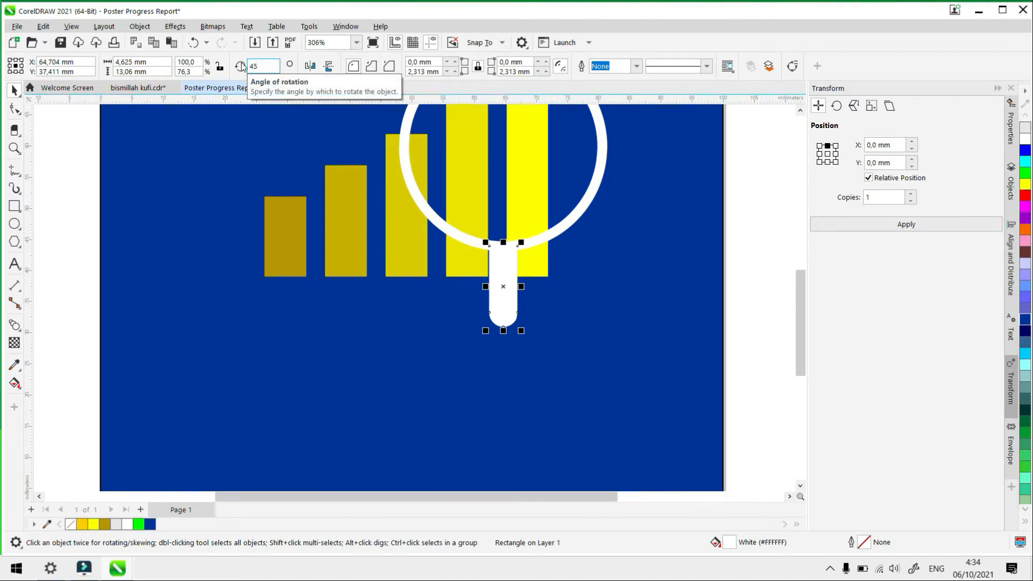
pyautogui.press('Return')
# Move the slanted handle against the lower-right edge of the ring to form a magnifying glass
pyautogui.click(502, 287)
pyautogui.moveTo(515, 280); pyautogui.dragTo(601, 239)
pyautogui.scroll(-1, 627, 338)
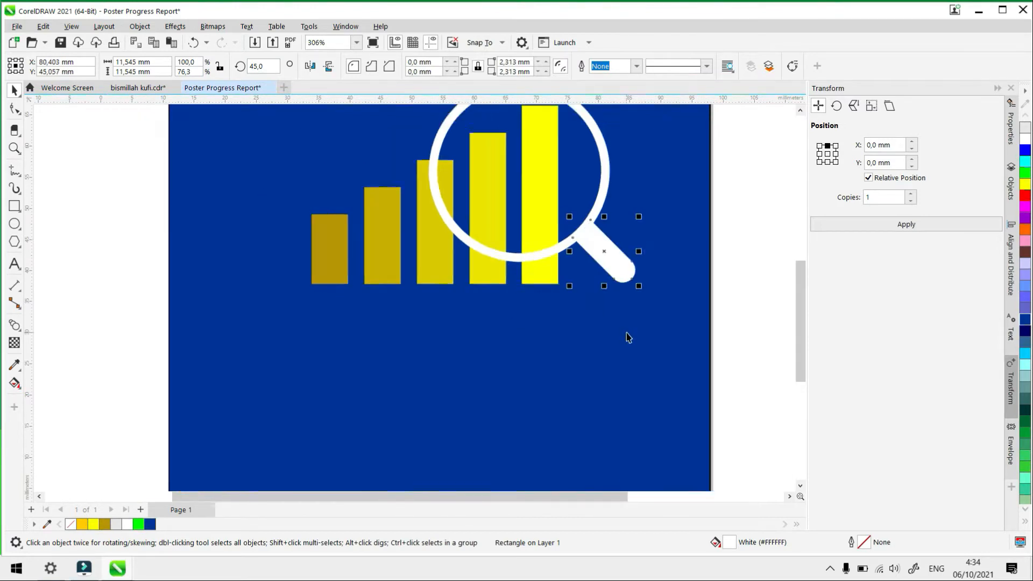
pyautogui.scroll(-4, 658, 335)
pyautogui.click(694, 351)
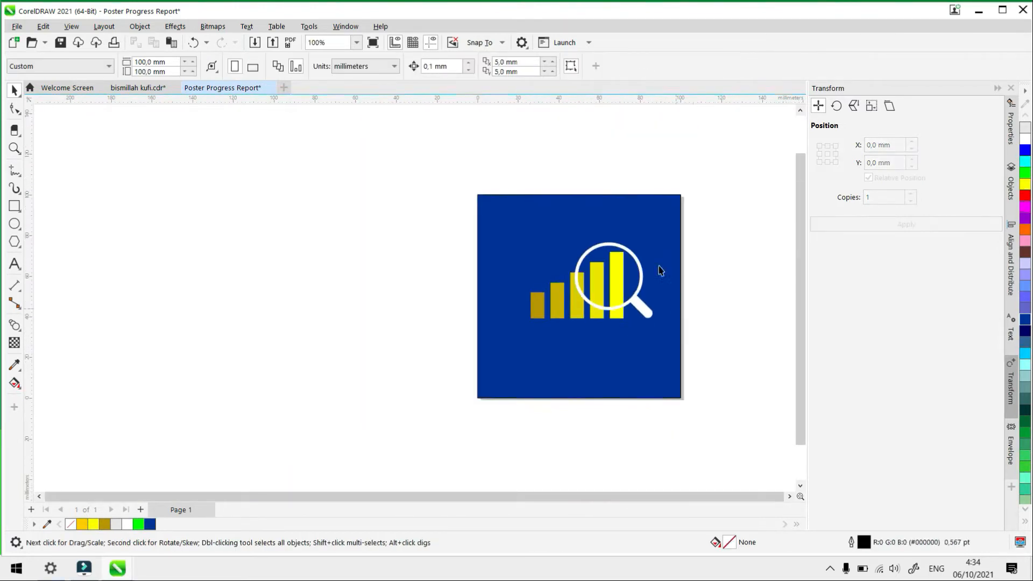
# Draw a circle about 23 mm in diameter inside the magnifying glass ring
pyautogui.scroll(2, 642, 300)
pyautogui.scroll(2, 628, 282)
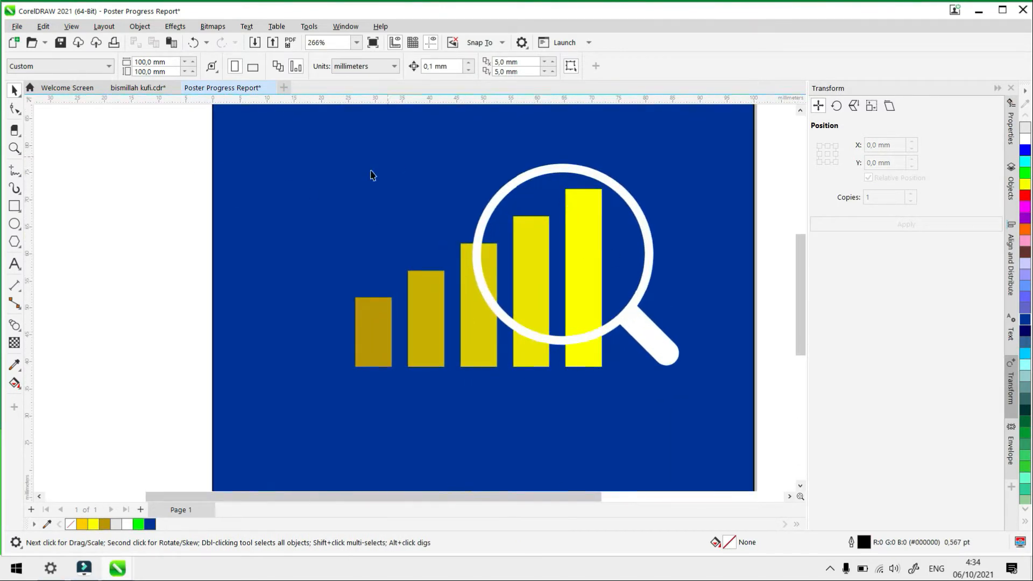
pyautogui.click(15, 223)
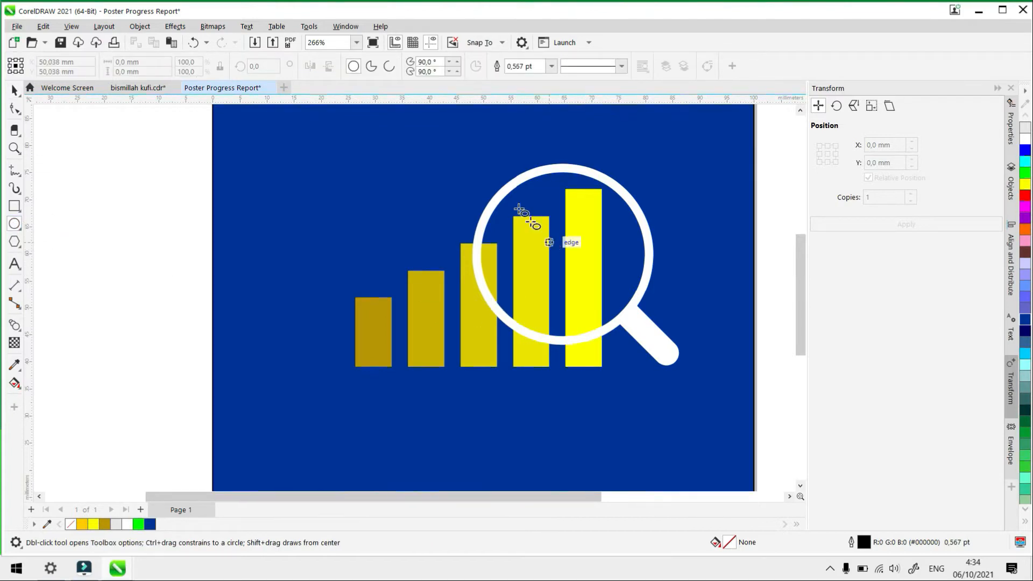
pyautogui.moveTo(510, 198); pyautogui.dragTo(639, 327)
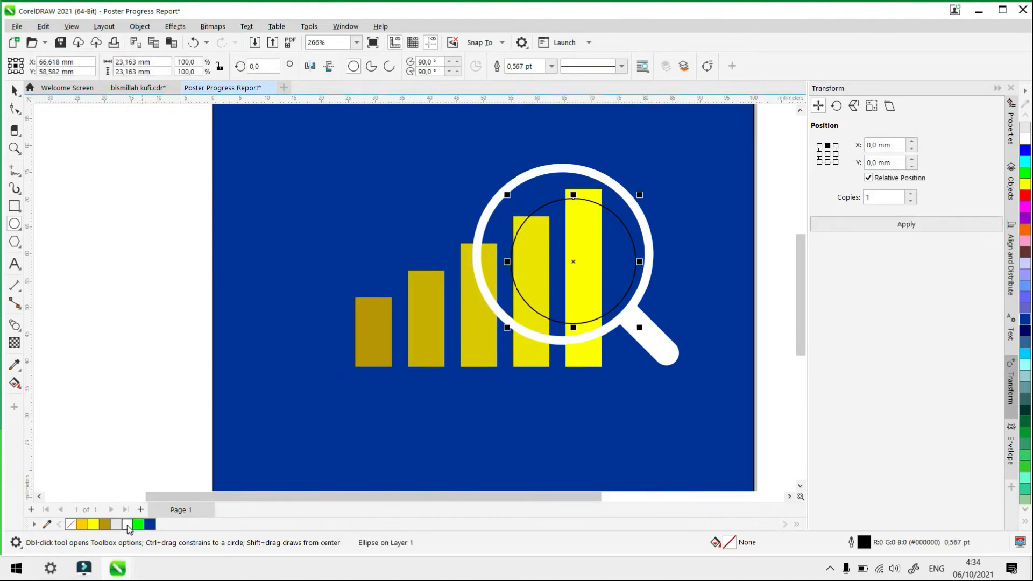
# Fill the inner circle with white, remove its outline, and center it within the ring
pyautogui.click(127, 524)
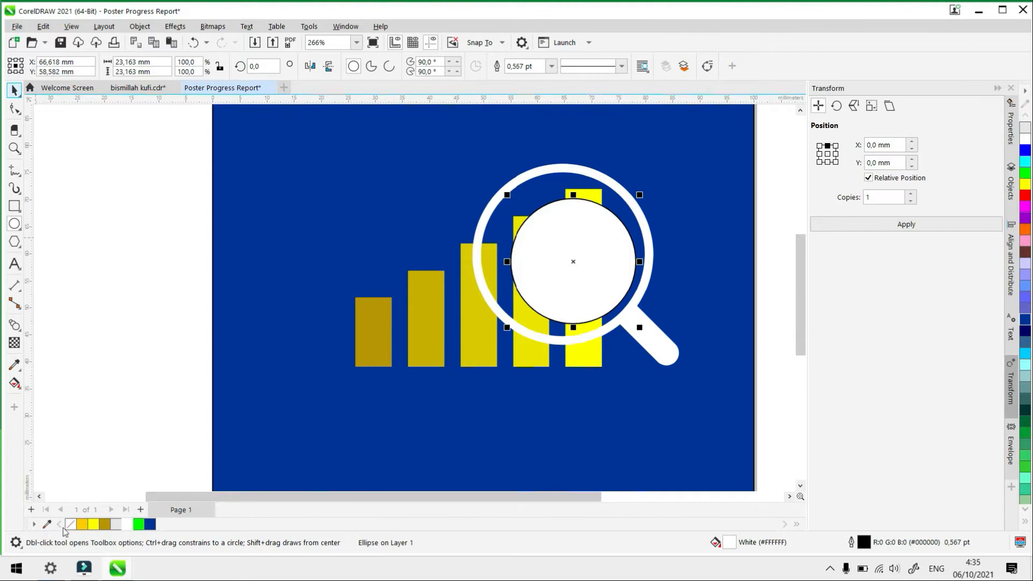
pyautogui.rightClick(71, 526)
pyautogui.click(15, 90)
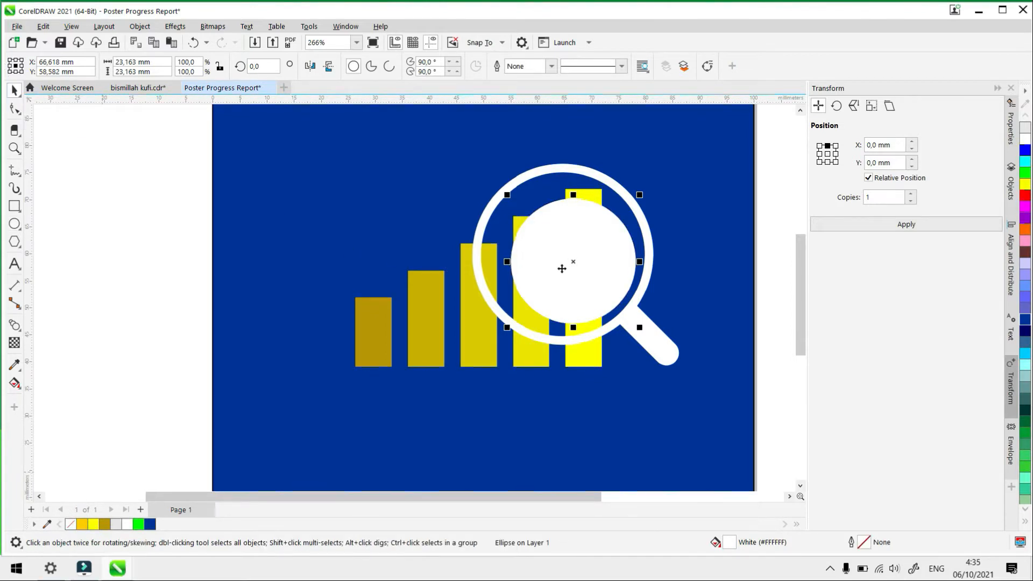
pyautogui.moveTo(570, 264)
pyautogui.mouseDown()
pyautogui.moveTo(562, 257)
pyautogui.moveTo(572, 270)
pyautogui.mouseUp()
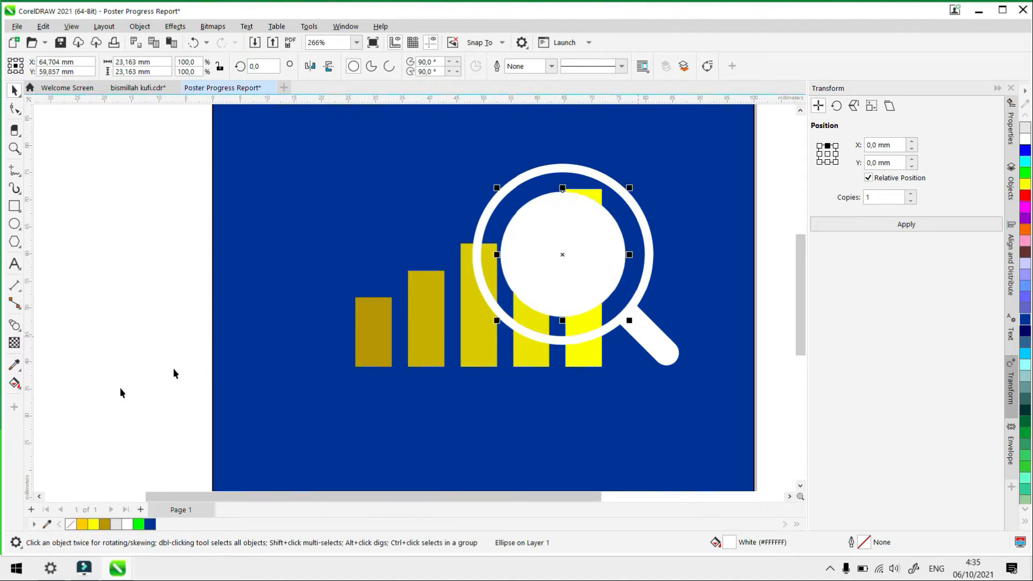
# Apply a uniform transparency of 30 to the white circle inside the ring
pyautogui.click(15, 343)
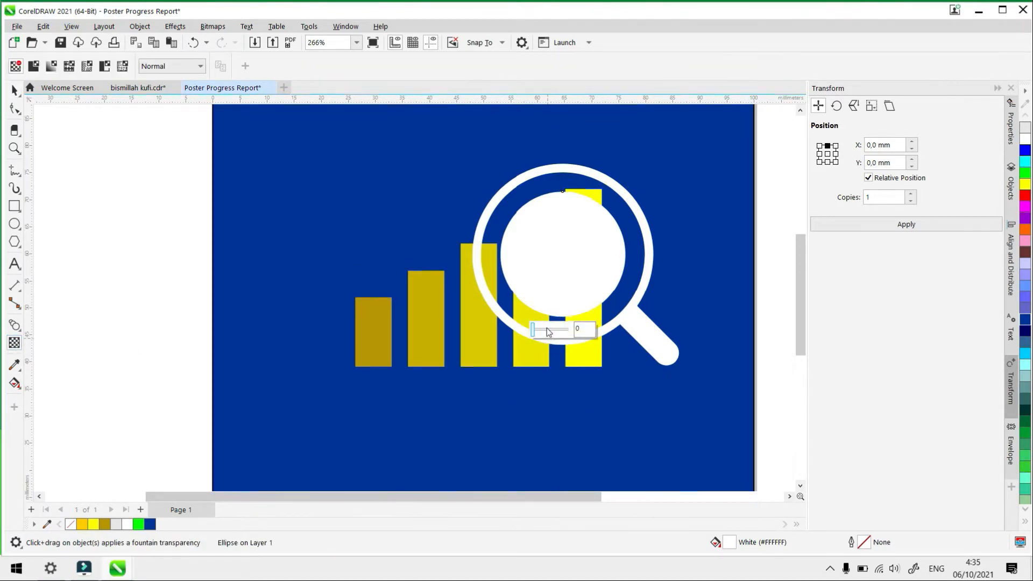
pyautogui.click(548, 331)
pyautogui.moveTo(546, 336); pyautogui.dragTo(544, 331)
pyautogui.doubleClick(580, 330)
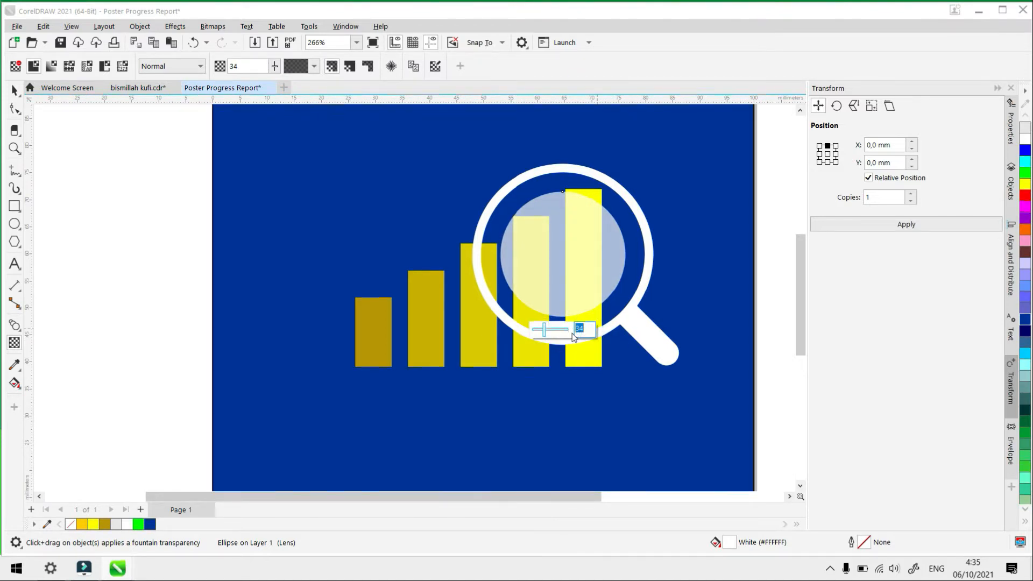
pyautogui.write('30')
pyautogui.press('Return')
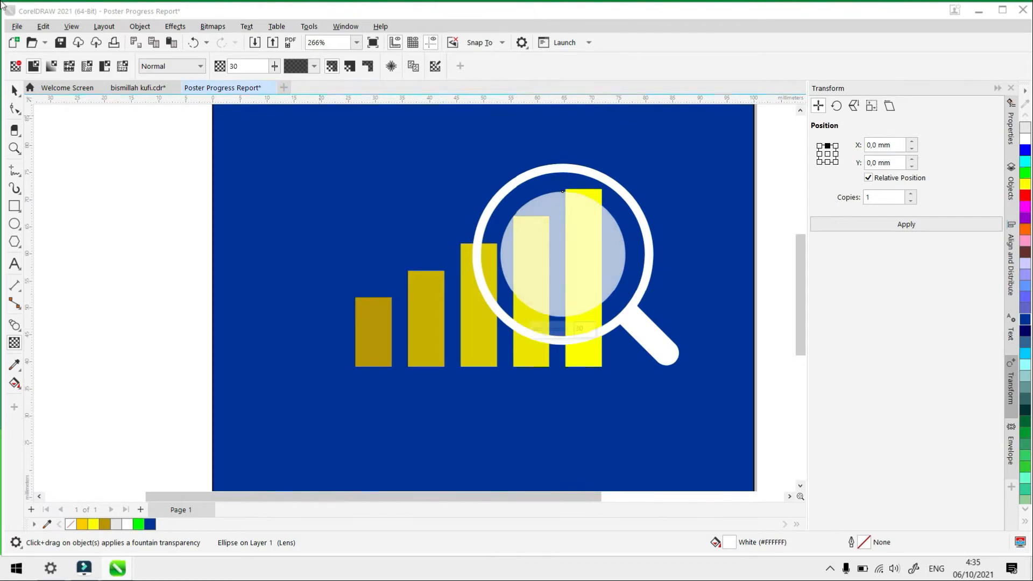
pyautogui.click(14, 89)
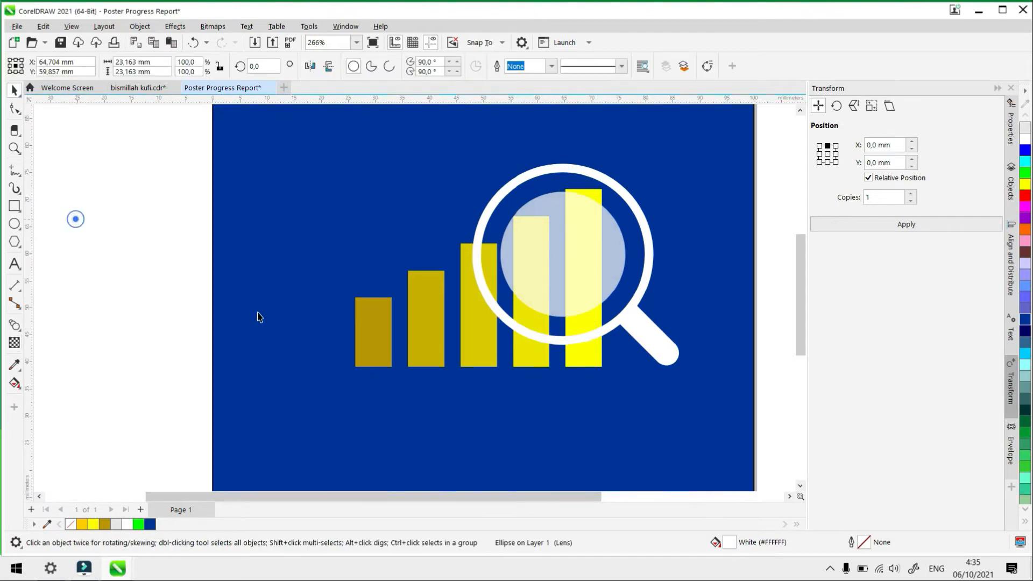
# Move the bar chart and magnifying glass together straight down the page, with their center at about Y 48.5 mm
pyautogui.scroll(-4, 517, 371)
pyautogui.click(683, 411)
pyautogui.scroll(-1, 566, 301)
pyautogui.scroll(2, 566, 301)
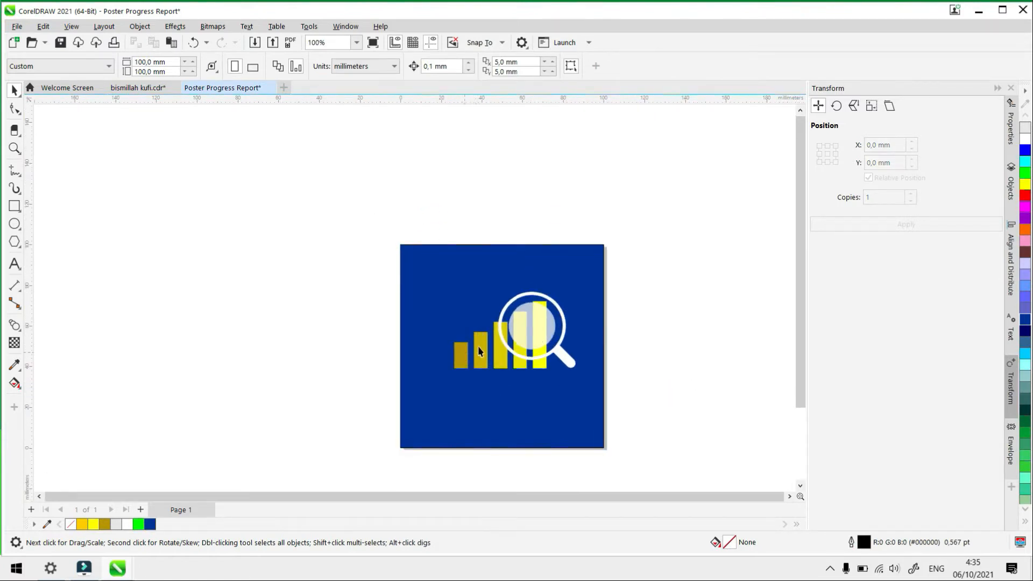
pyautogui.scroll(2, 536, 351)
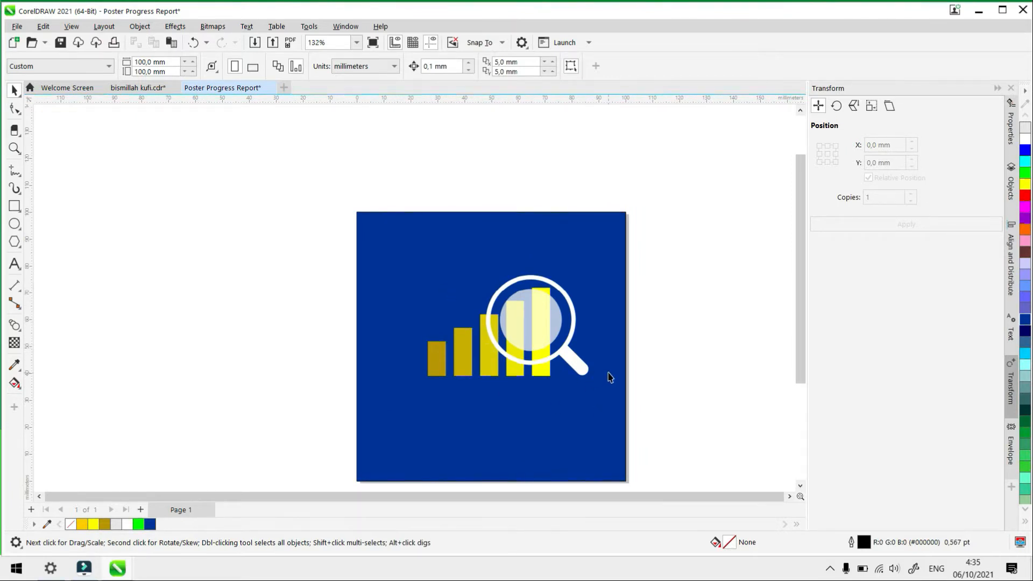
pyautogui.scroll(1, 610, 376)
pyautogui.moveTo(667, 230); pyautogui.dragTo(347, 430)
pyautogui.moveTo(468, 304); pyautogui.dragTo(466, 350)
pyautogui.click(685, 377)
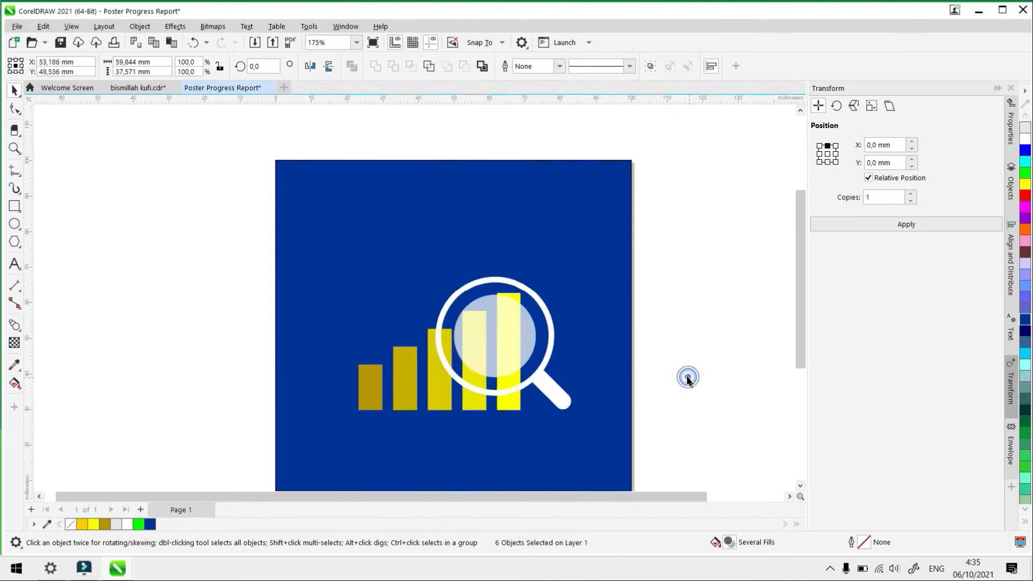
pyautogui.scroll(-2, 602, 235)
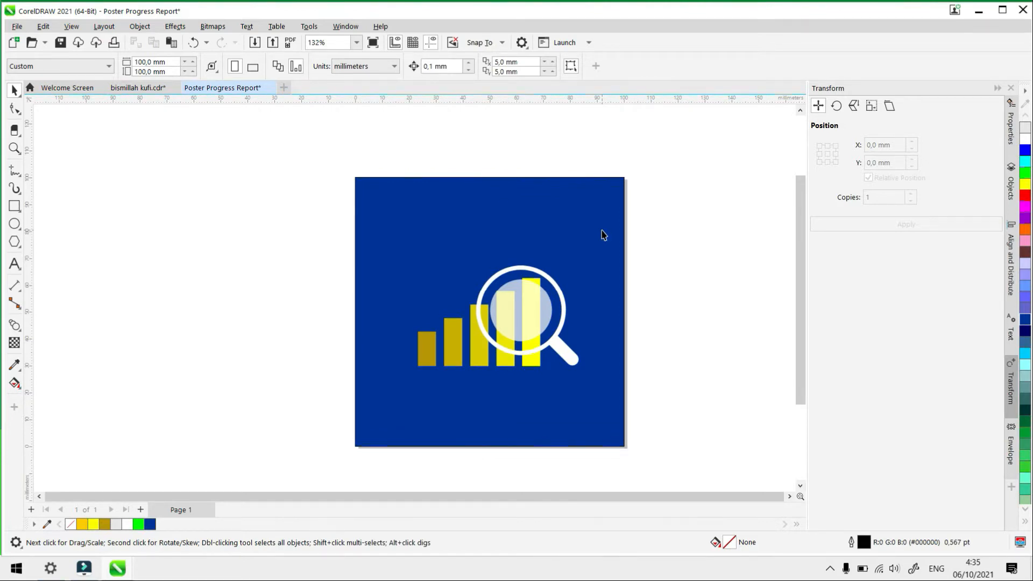
pyautogui.scroll(-3, 517, 202)
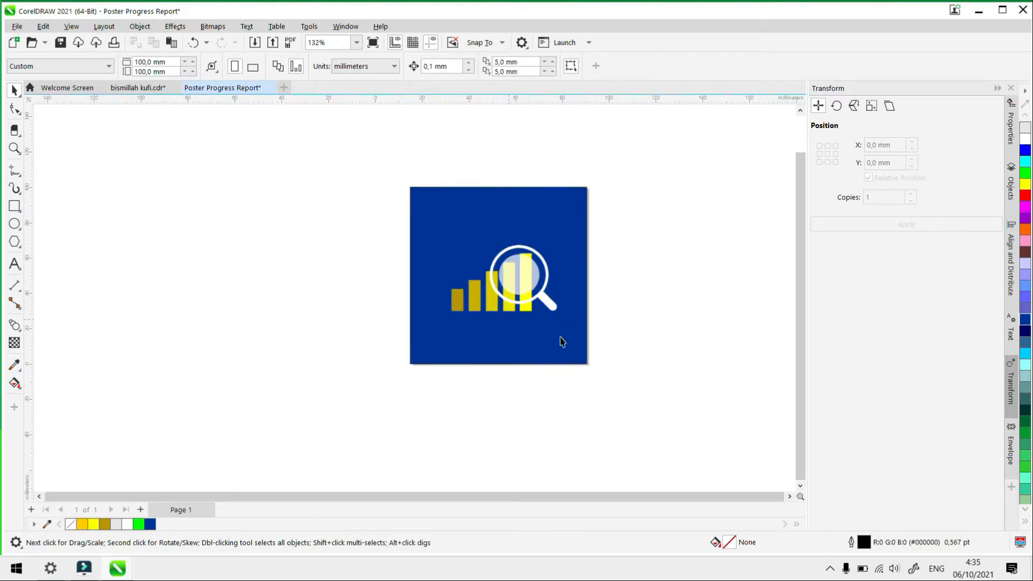
# Draw a rectangle about 72 mm wide and 46 mm high around the bar chart and magnifying glass
pyautogui.scroll(3, 543, 343)
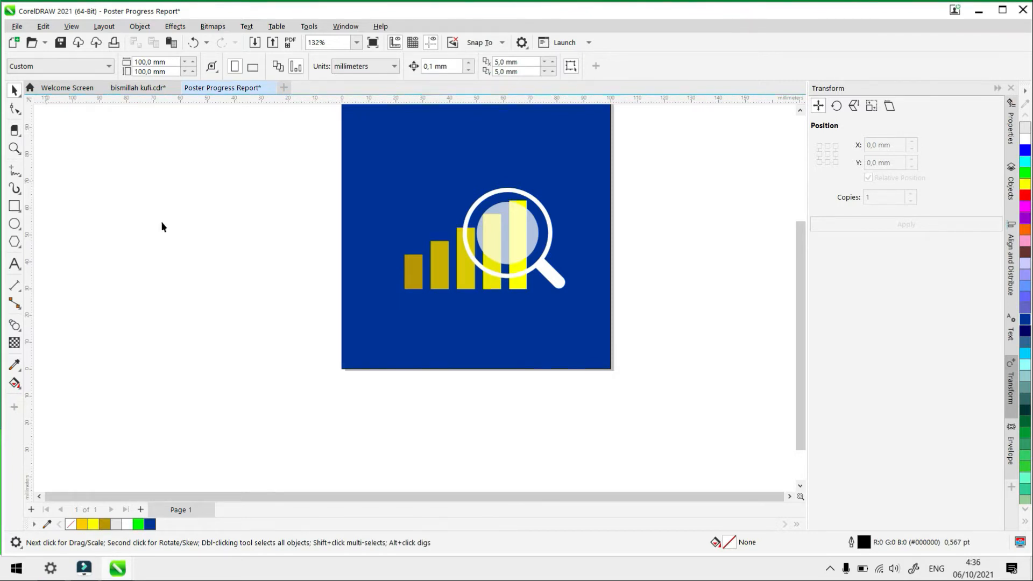
pyautogui.scroll(-2, 480, 337)
pyautogui.scroll(2, 454, 238)
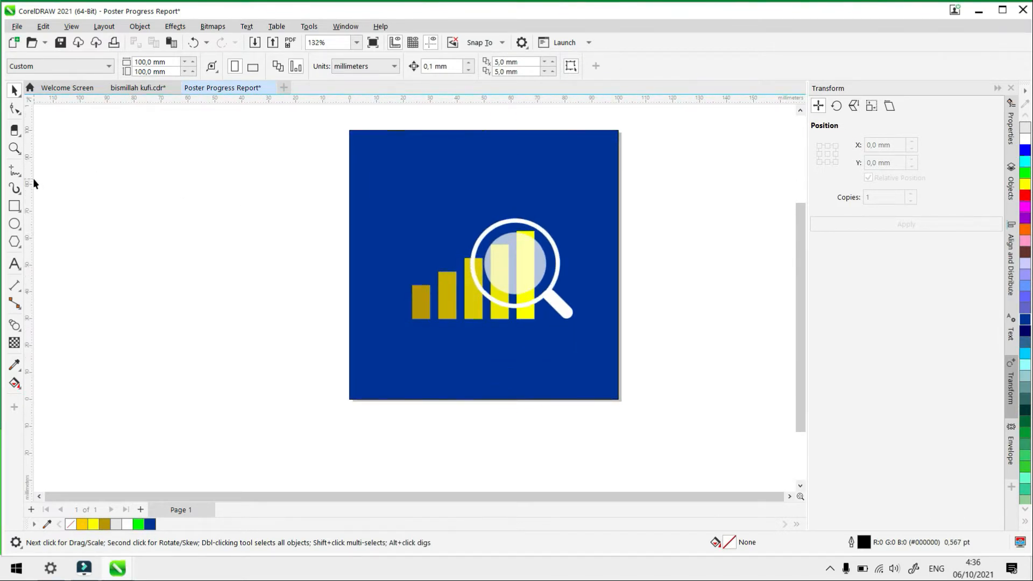
pyautogui.click(15, 207)
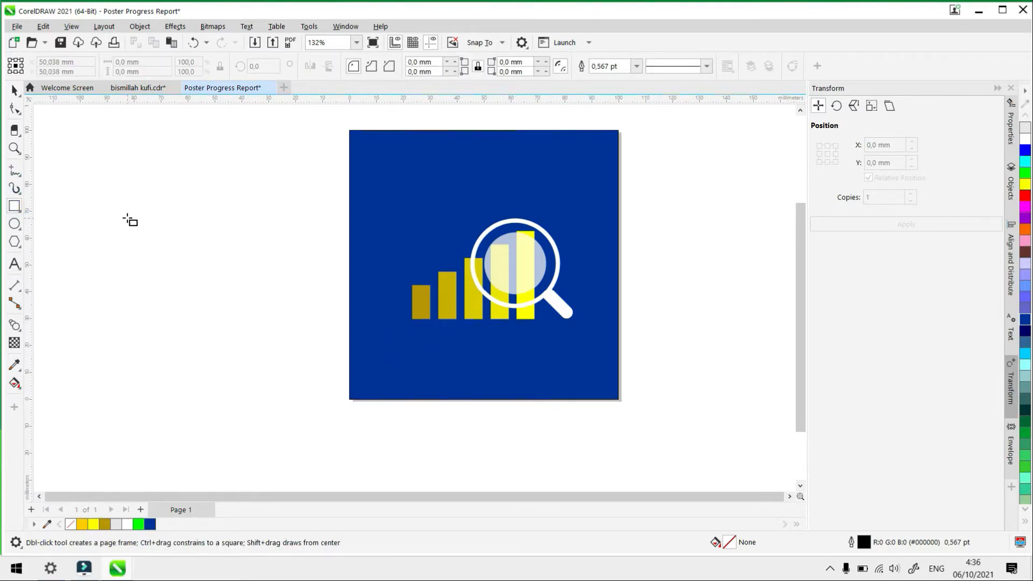
pyautogui.moveTo(398, 332)
pyautogui.mouseDown()
pyautogui.moveTo(586, 221)
pyautogui.moveTo(587, 209)
pyautogui.mouseUp()
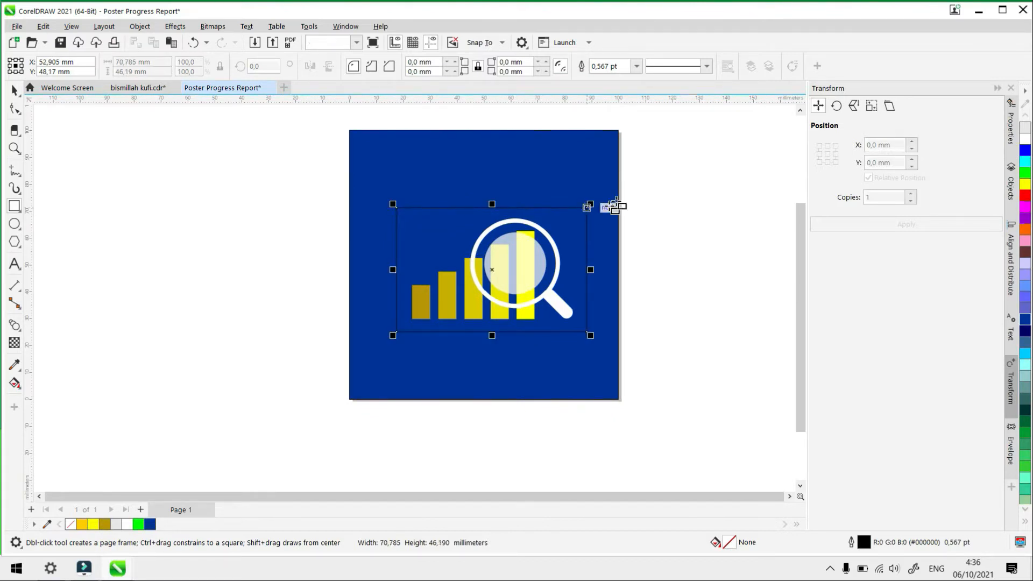
pyautogui.click(14, 92)
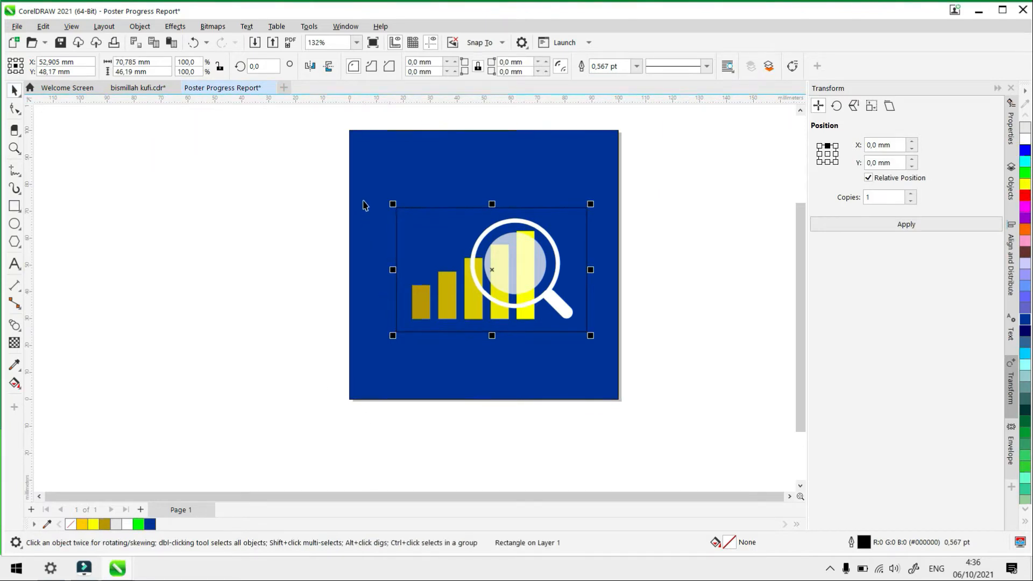
pyautogui.scroll(2, 409, 237)
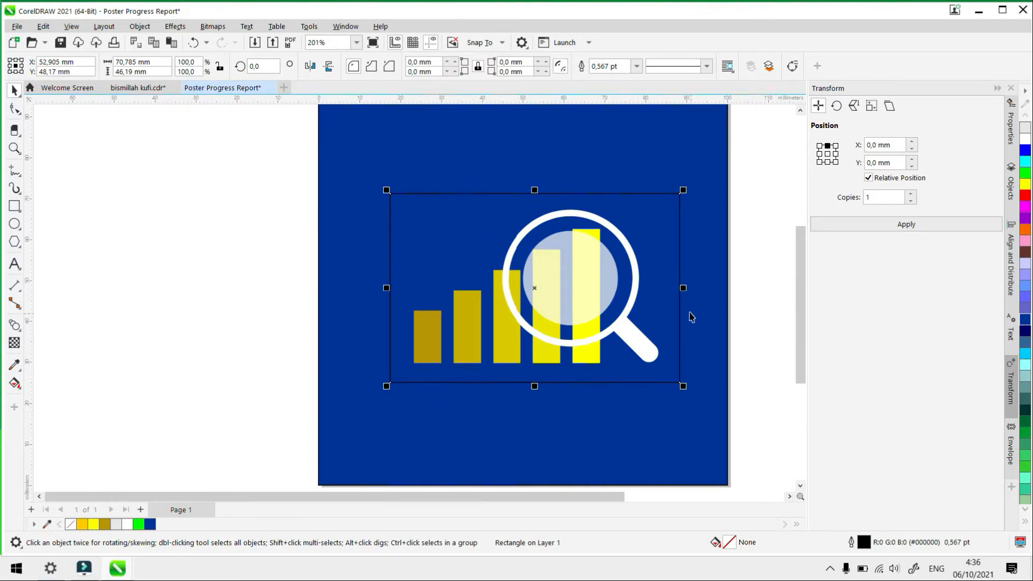
pyautogui.moveTo(681, 288); pyautogui.dragTo(689, 288)
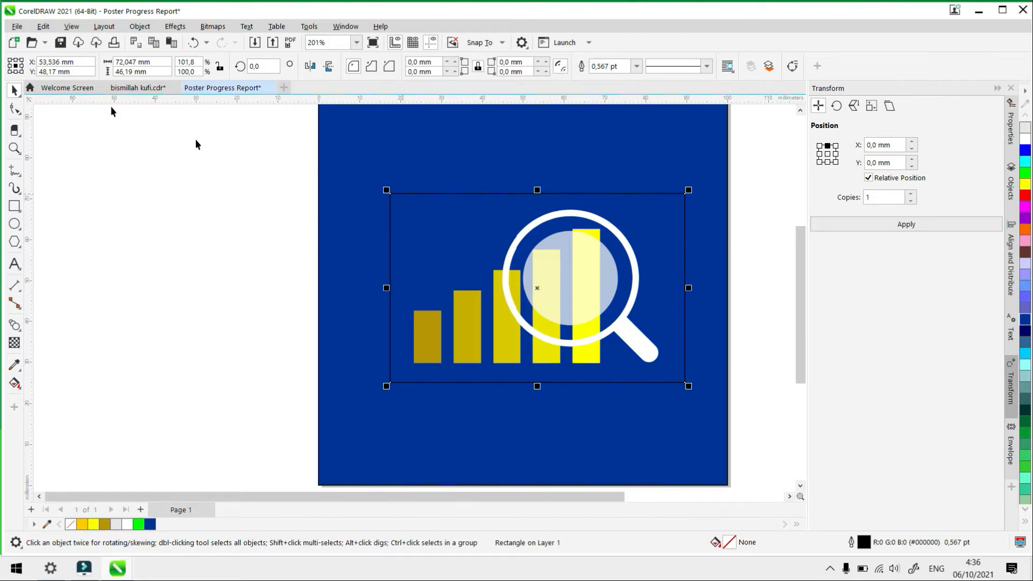
# Round all corners of the rectangle to a radius of about 4.2 mm and fill it with light blue (#00CCFF)
pyautogui.click(15, 109)
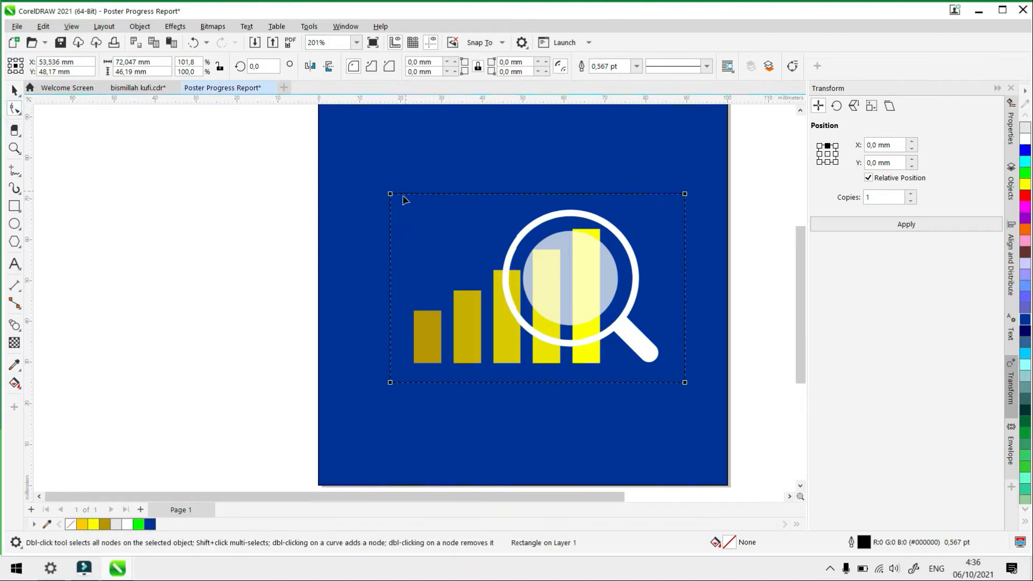
pyautogui.moveTo(391, 197)
pyautogui.mouseDown()
pyautogui.moveTo(407, 204)
pyautogui.moveTo(397, 202)
pyautogui.moveTo(408, 195)
pyautogui.mouseUp()
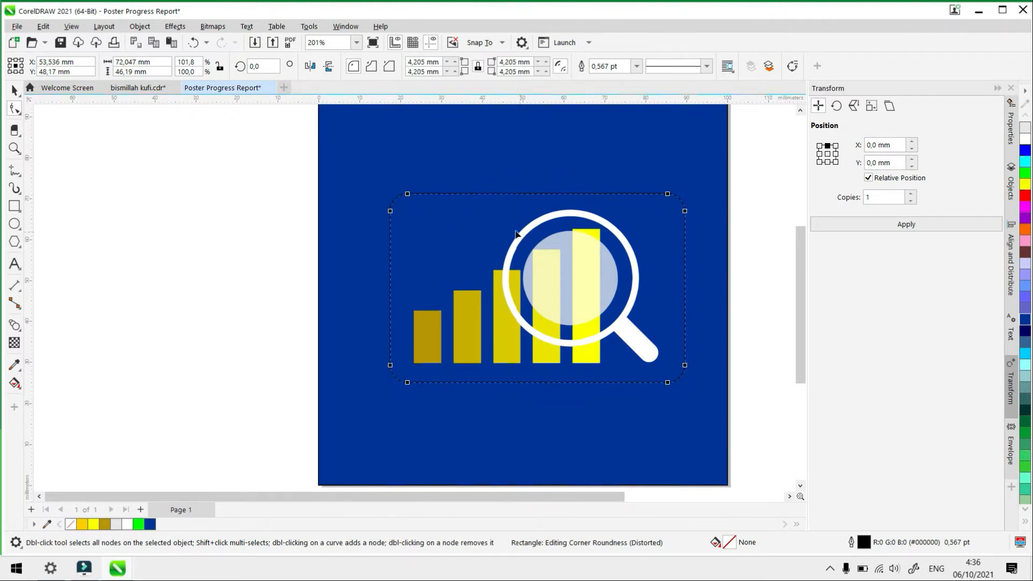
pyautogui.click(15, 91)
pyautogui.click(78, 148)
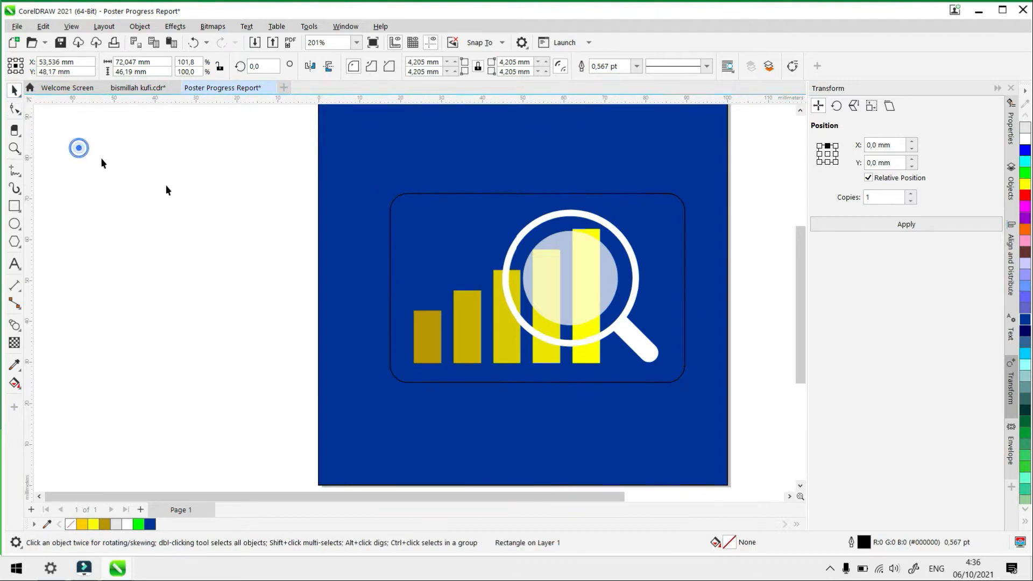
pyautogui.click(390, 208)
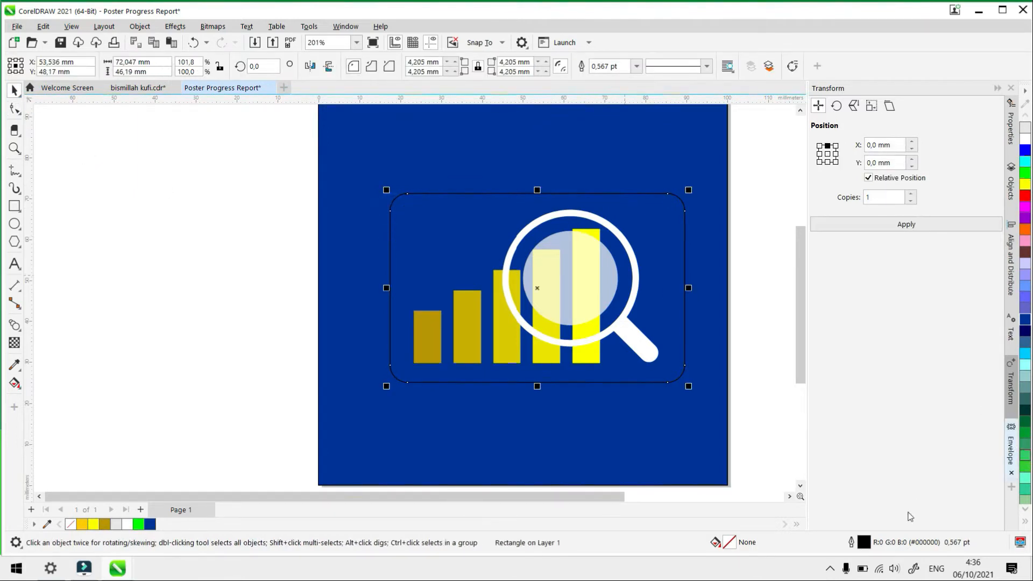
pyautogui.click(1027, 353)
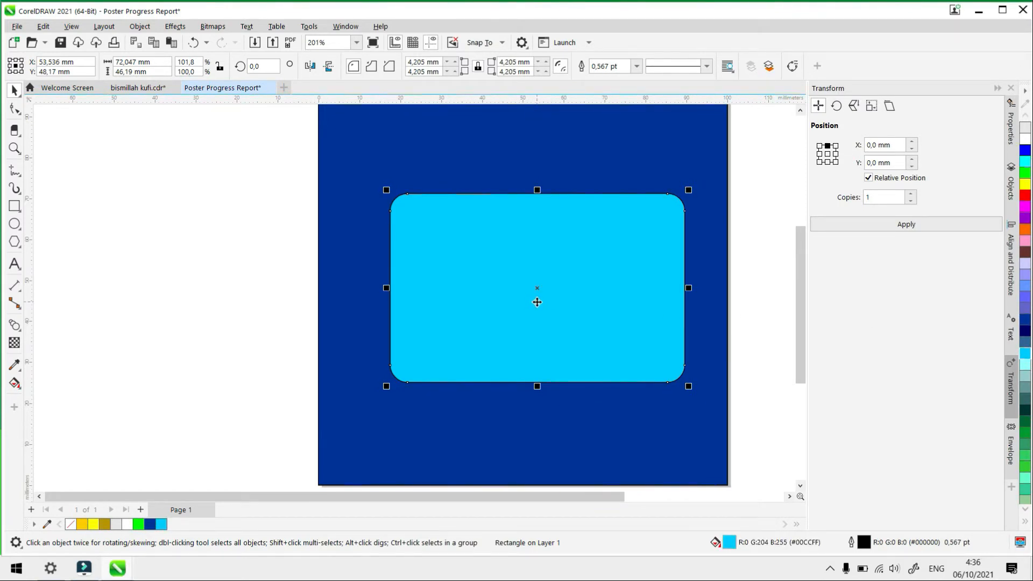
# Send the light blue rounded rectangle to the back of the page, behind the bar chart and magnifying glass
pyautogui.rightClick(557, 323)
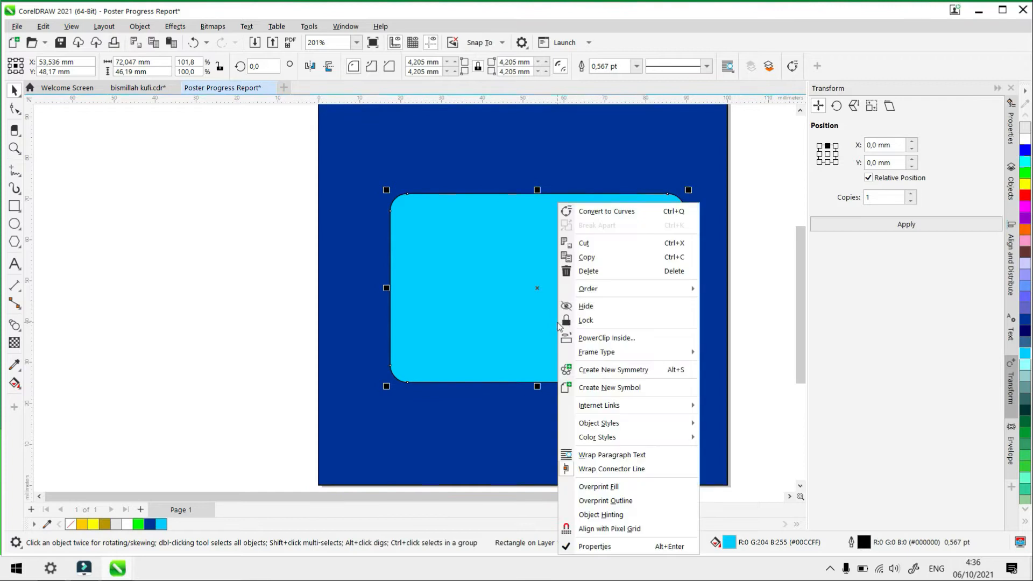
pyautogui.moveTo(585, 294)
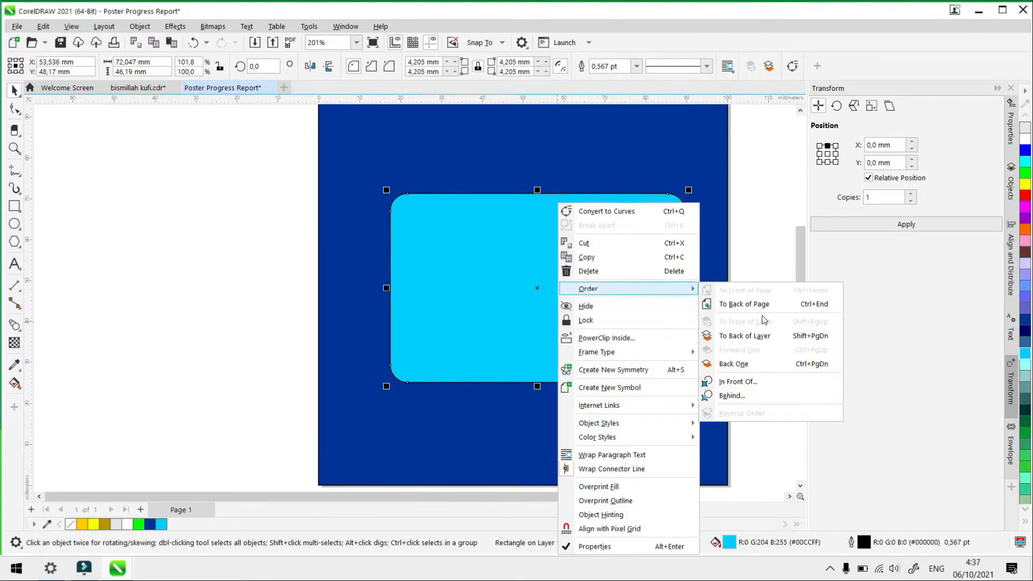
pyautogui.click(773, 368)
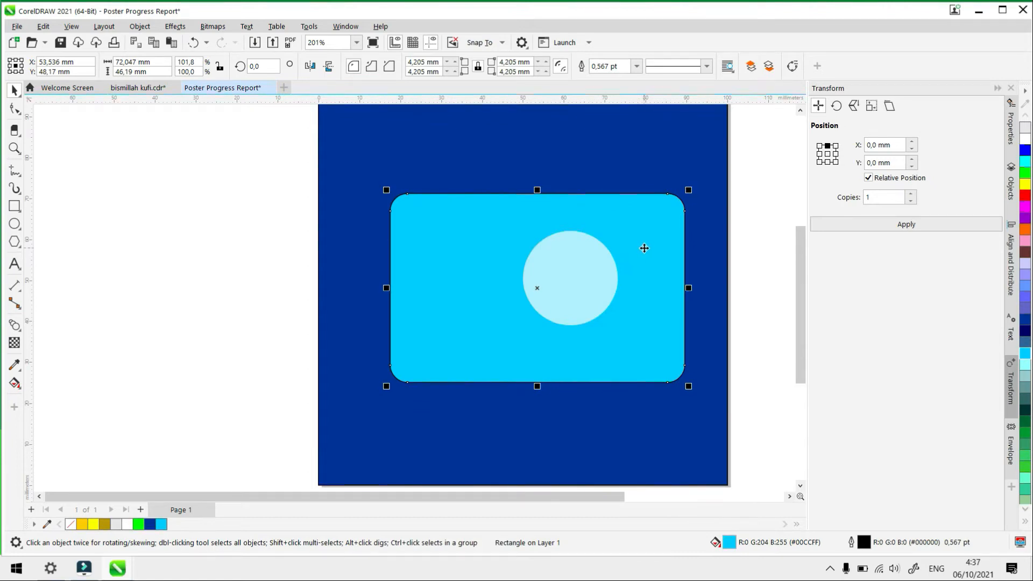
pyautogui.rightClick(644, 248)
pyautogui.moveTo(746, 290)
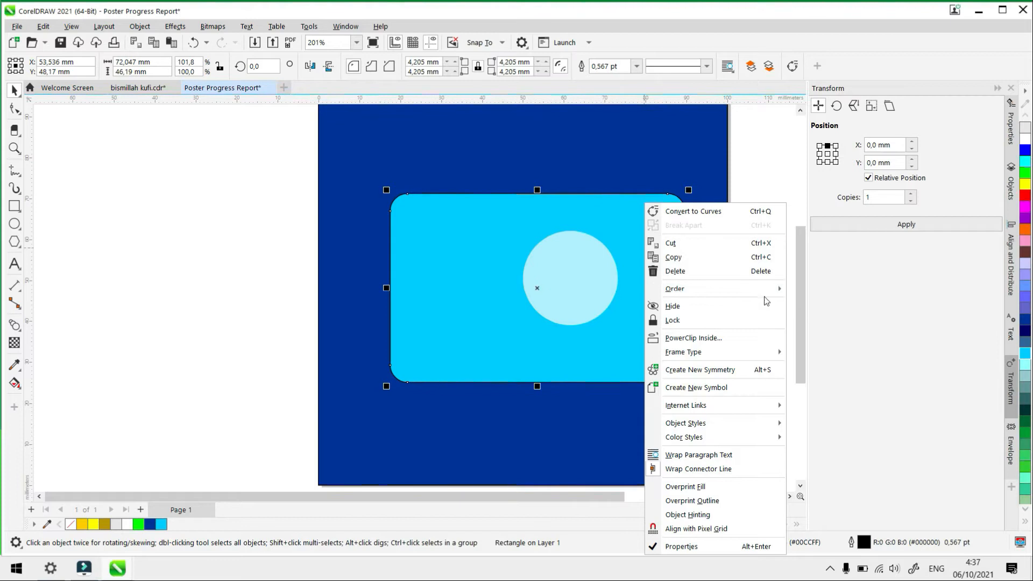
pyautogui.click(820, 302)
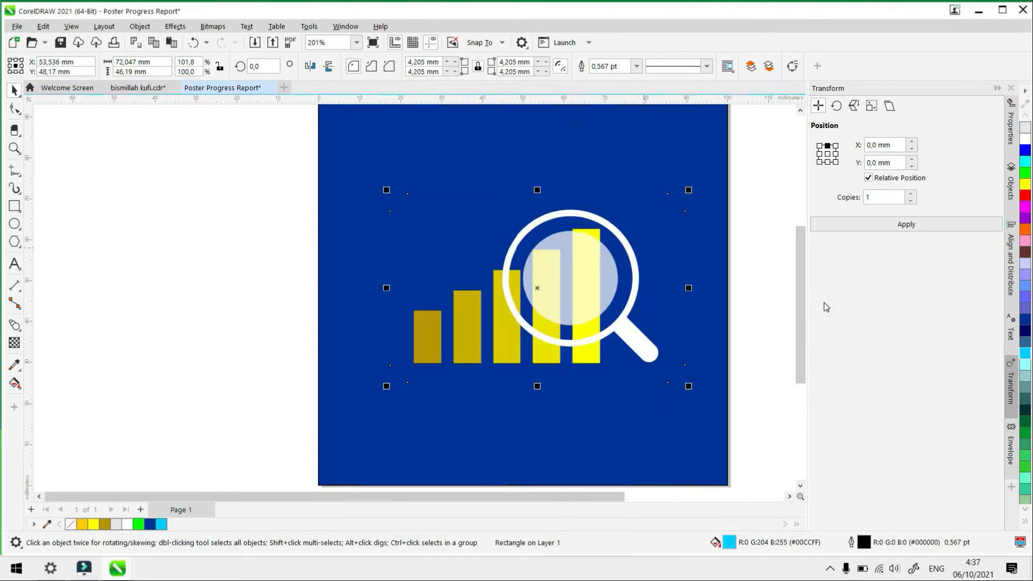
# Send the dark blue background square to the back of the page, behind the light blue rectangle
pyautogui.click(663, 155)
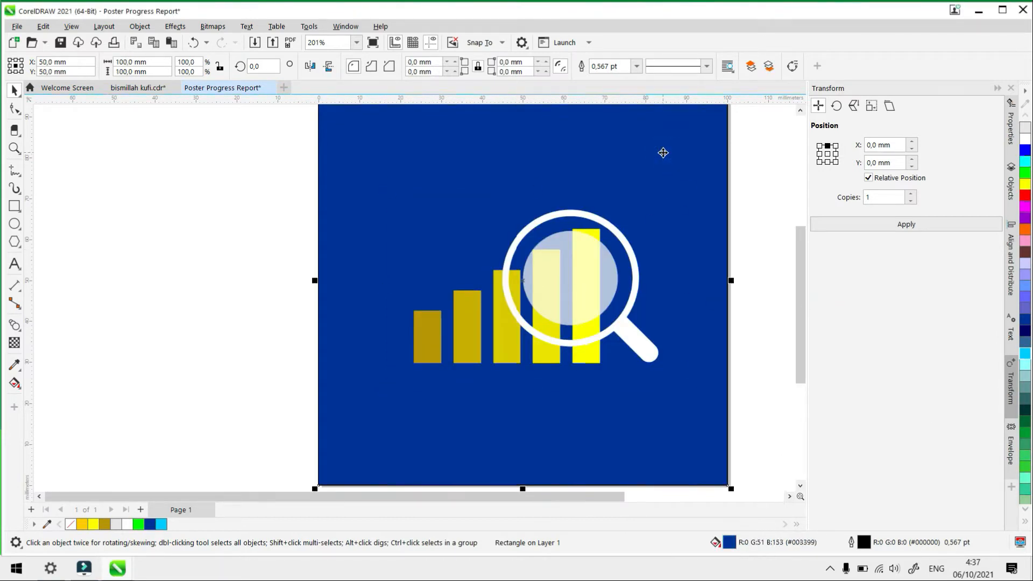
pyautogui.rightClick(570, 458)
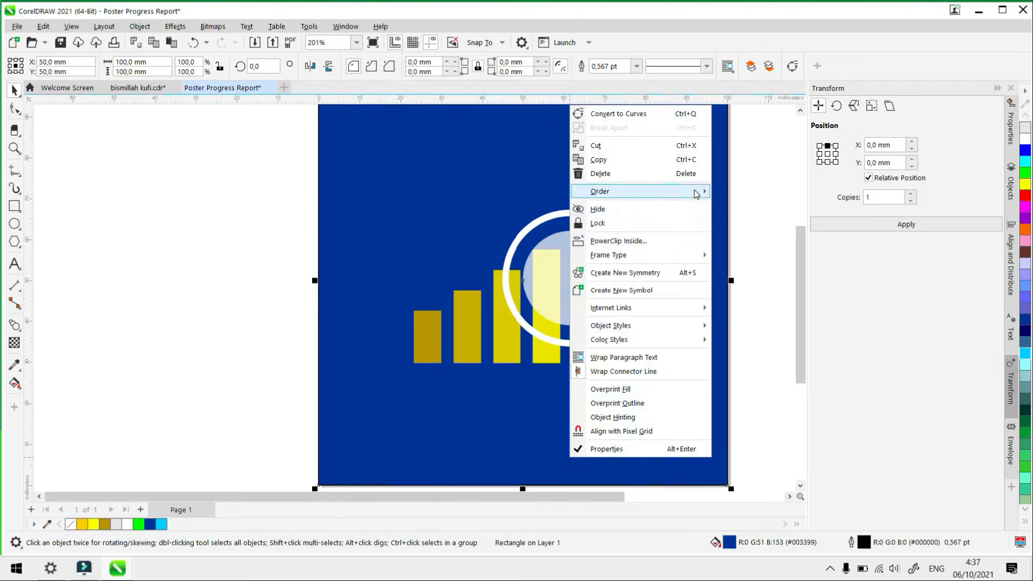
pyautogui.moveTo(700, 193)
pyautogui.click(746, 207)
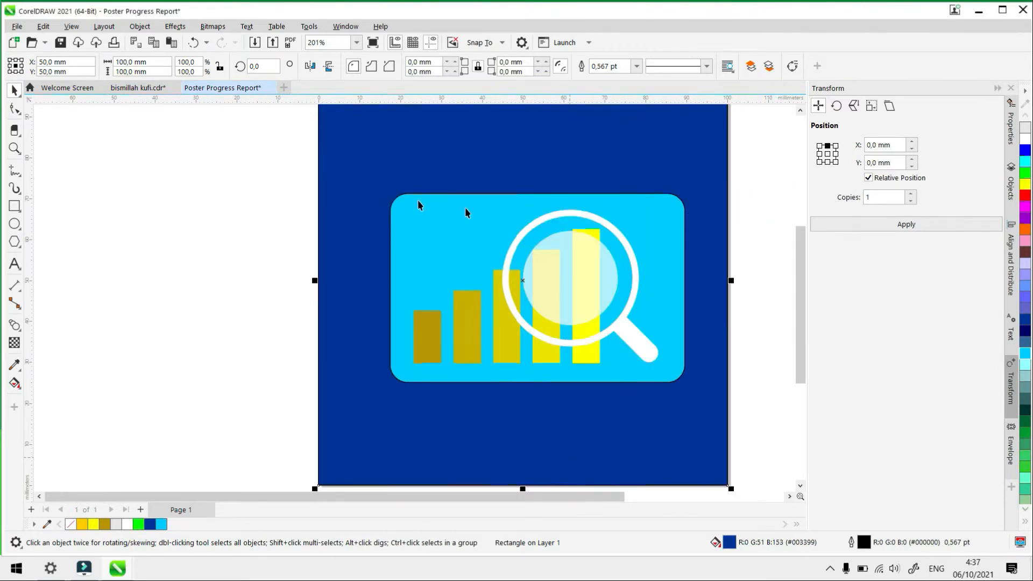
pyautogui.click(166, 190)
# Add a one-step white outward contour of about 1.27 mm around the light blue rounded rectangle
pyautogui.scroll(2, 437, 211)
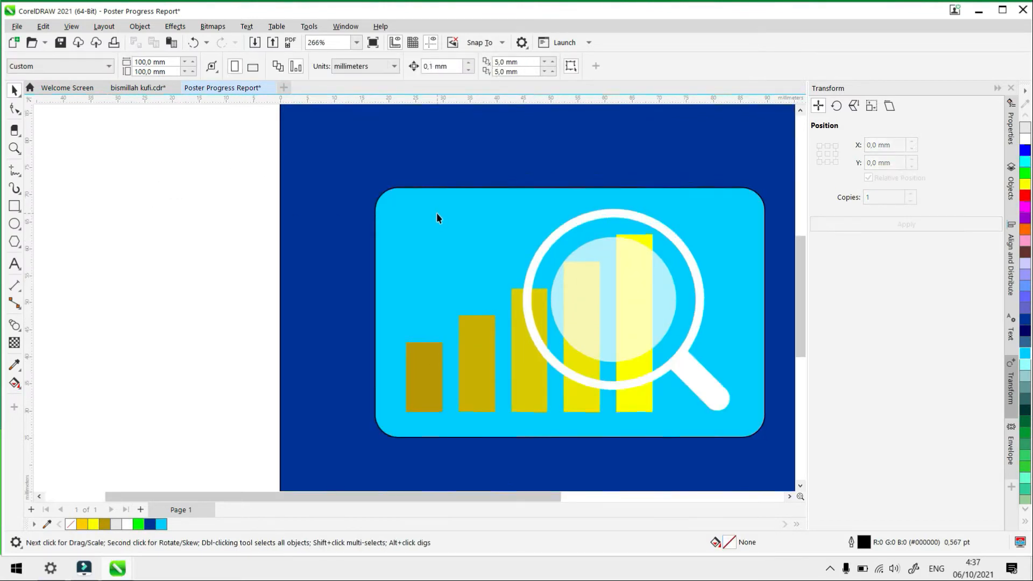
pyautogui.click(378, 196)
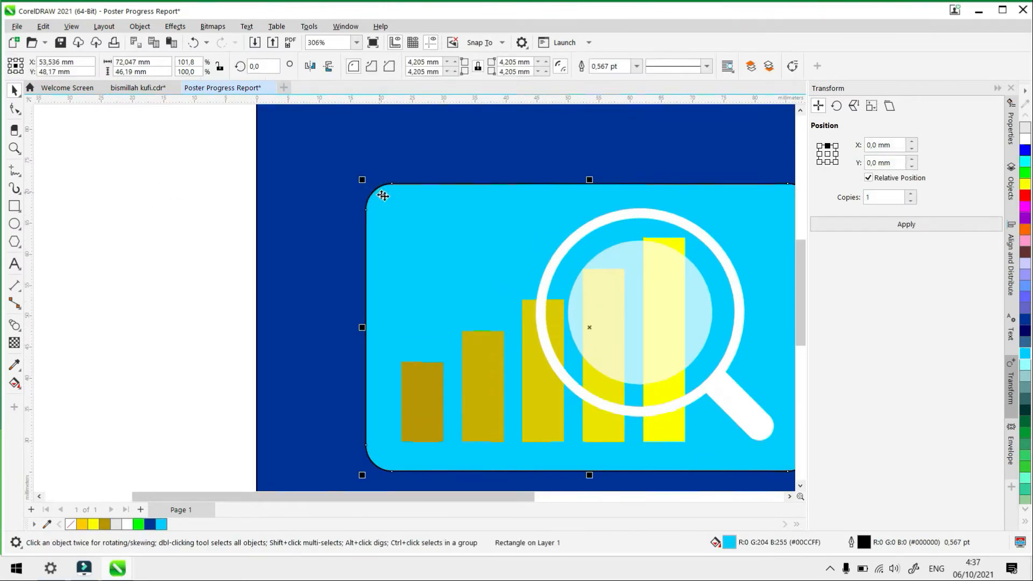
pyautogui.scroll(-1, 378, 196)
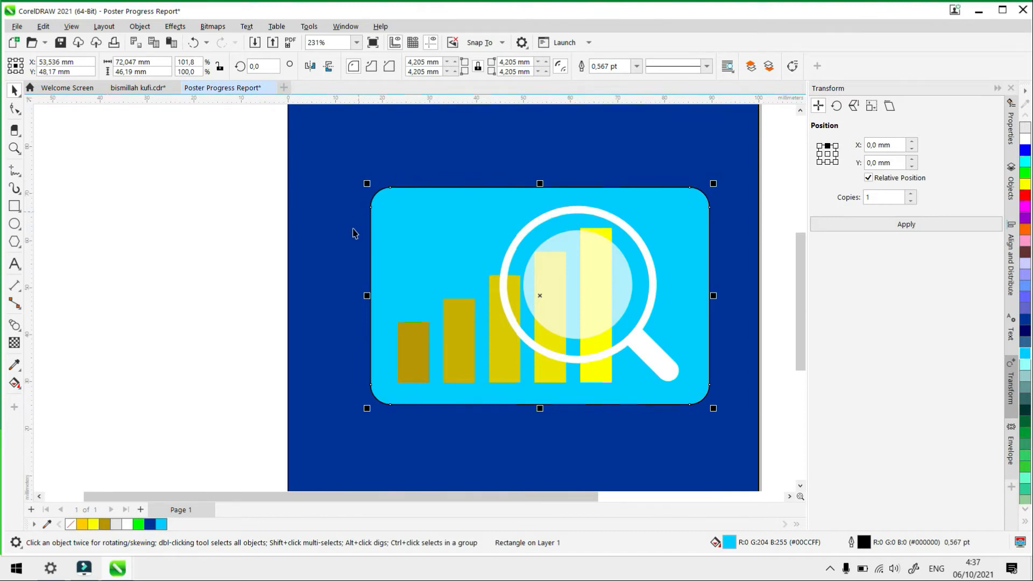
pyautogui.click(14, 325)
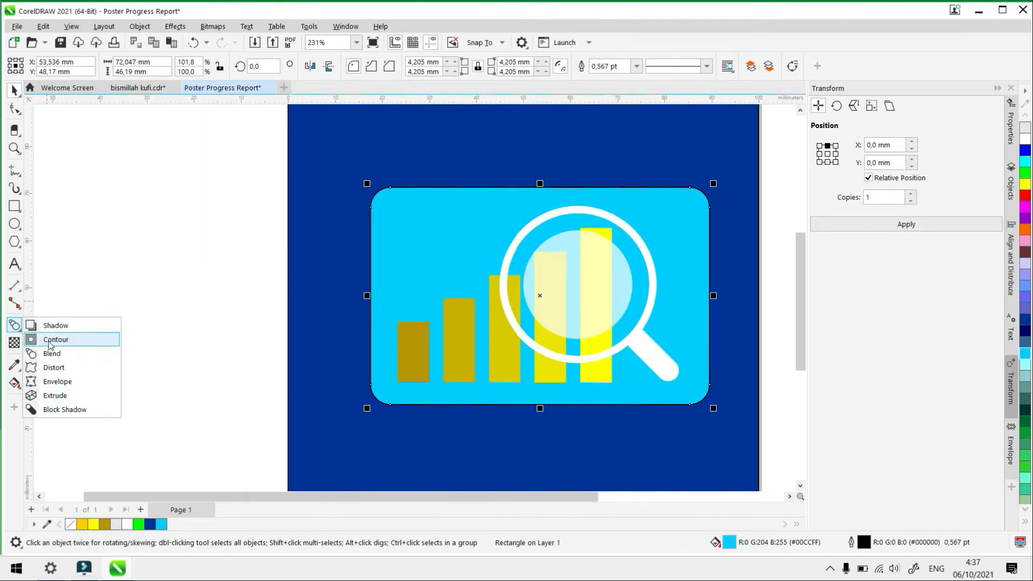
pyautogui.click(36, 352)
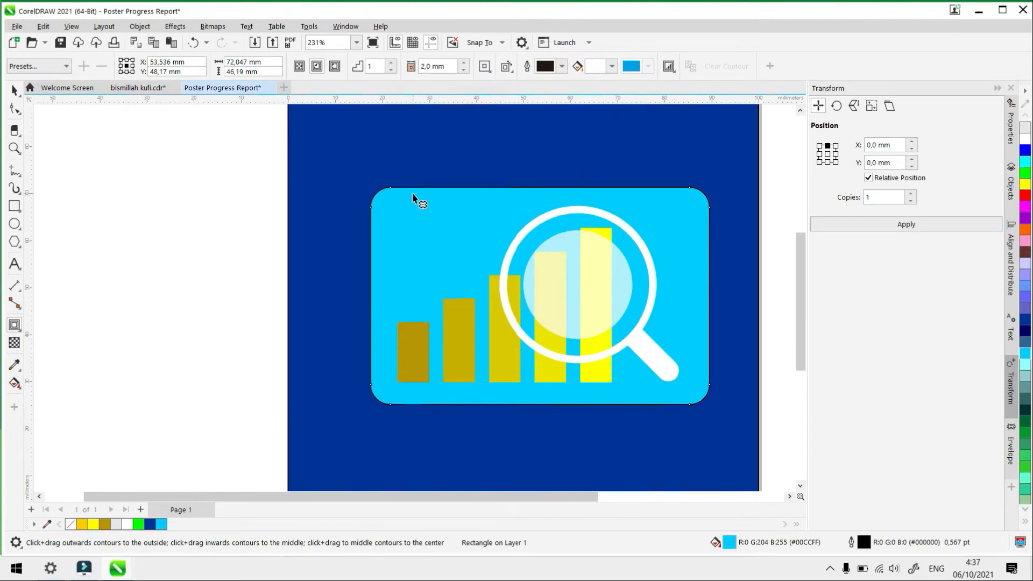
pyautogui.moveTo(413, 193); pyautogui.dragTo(414, 184)
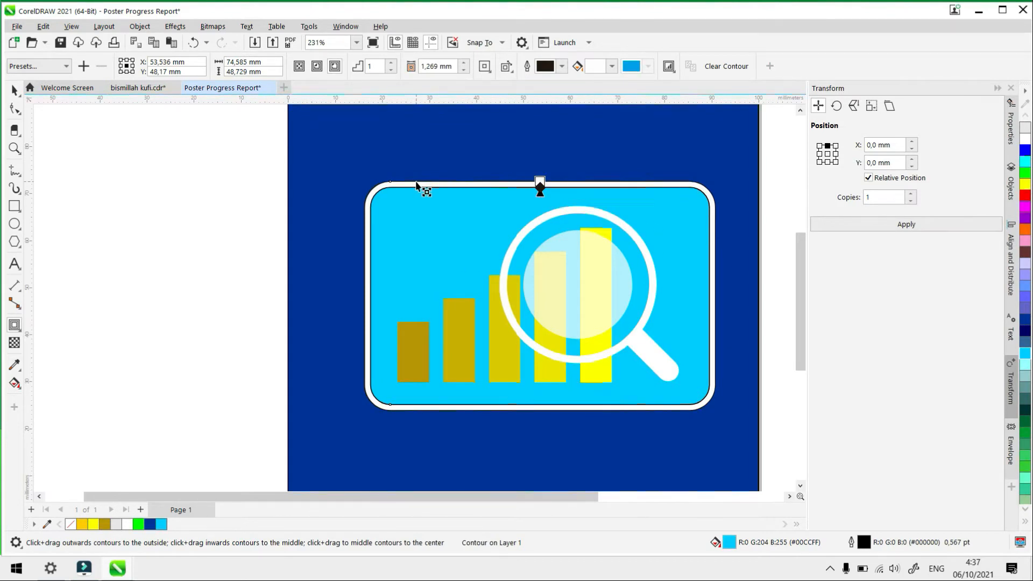
pyautogui.click(12, 91)
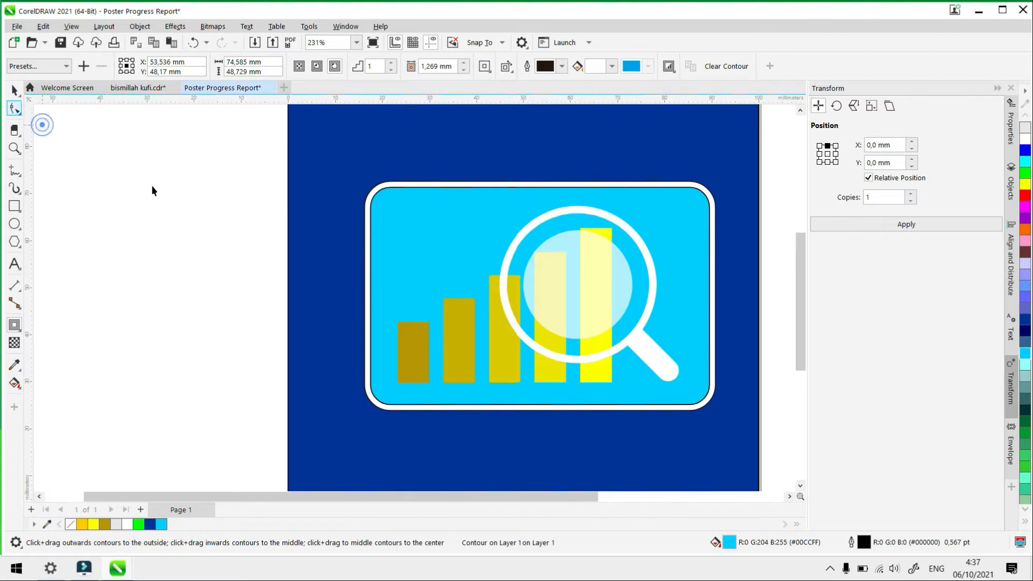
pyautogui.press('Escape')
# Remove the outline of the contoured rounded rectangle and fill the rectangle with navy blue (#003399)
pyautogui.click(426, 195)
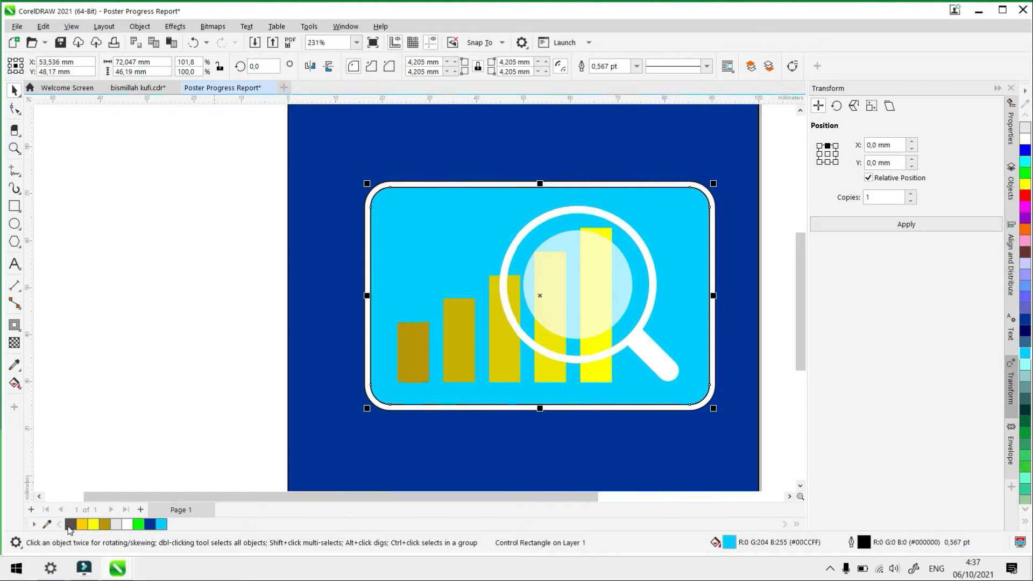
pyautogui.scroll(-1, 264, 283)
pyautogui.click(160, 239)
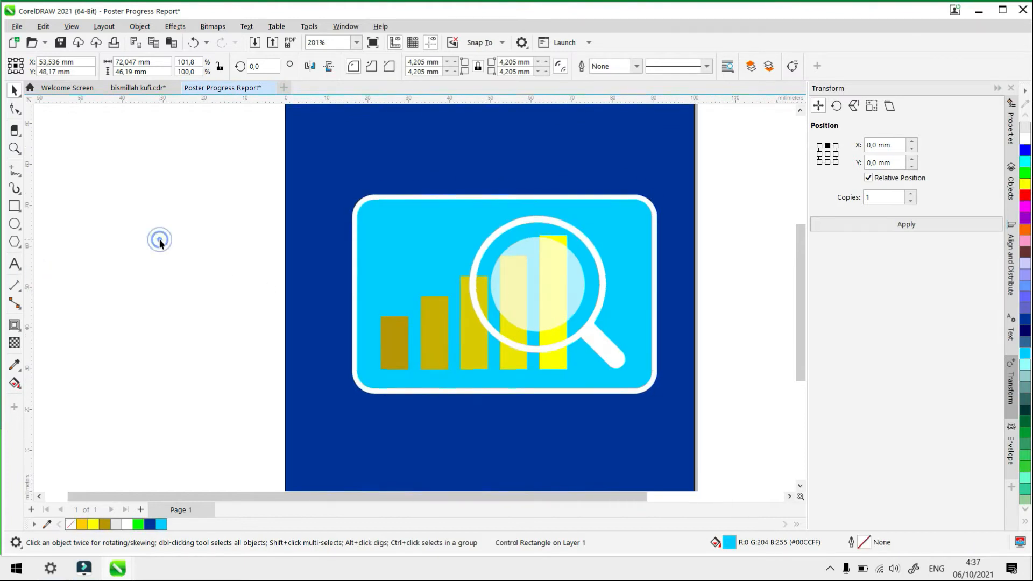
pyautogui.scroll(-2, 291, 278)
pyautogui.scroll(2, 398, 293)
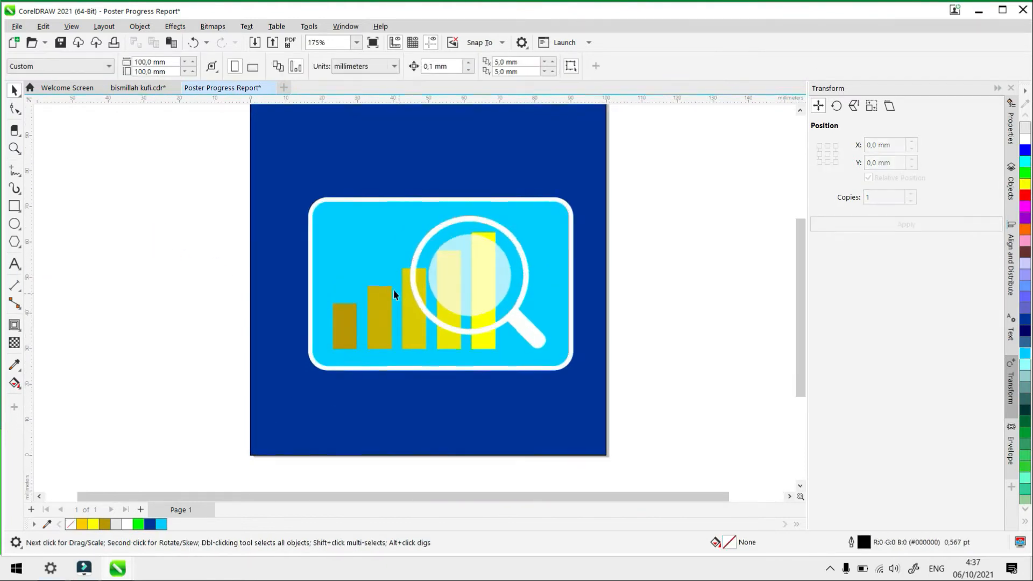
pyautogui.click(322, 236)
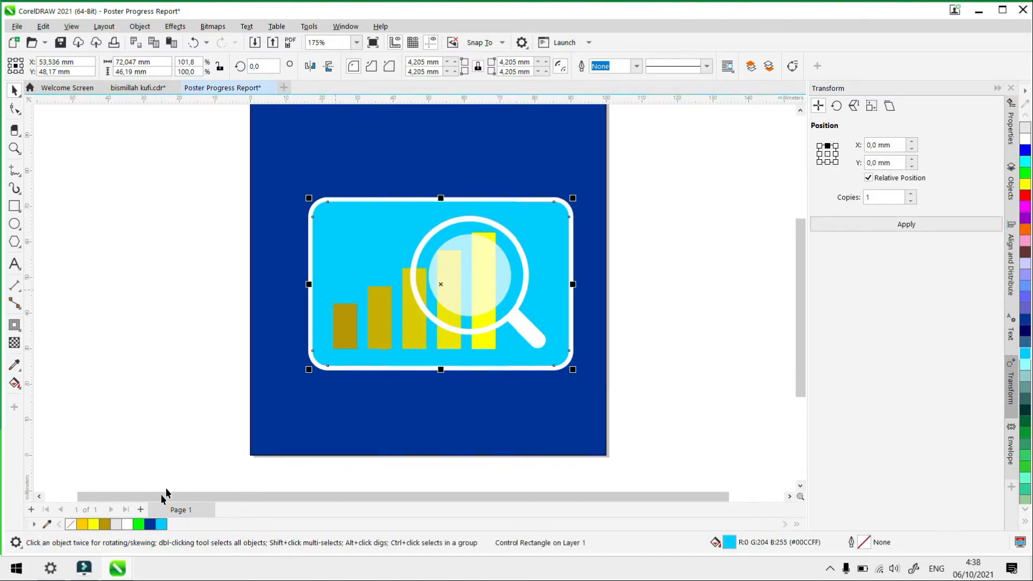
pyautogui.click(149, 525)
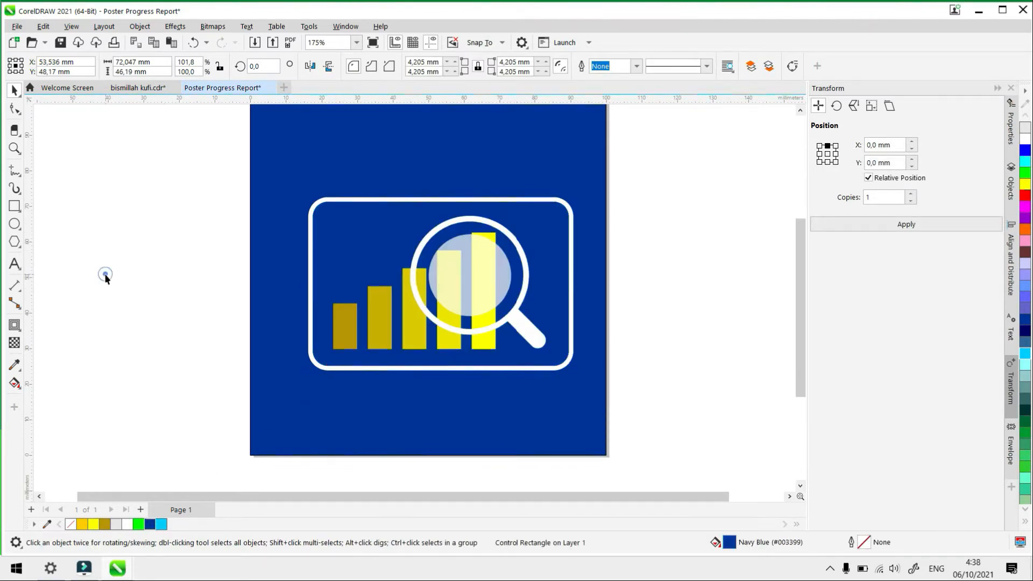
# Try muted blue (#336699) on the background square, and change its fill to pure blue (#0000FF)
pyautogui.click(304, 152)
pyautogui.click(304, 151)
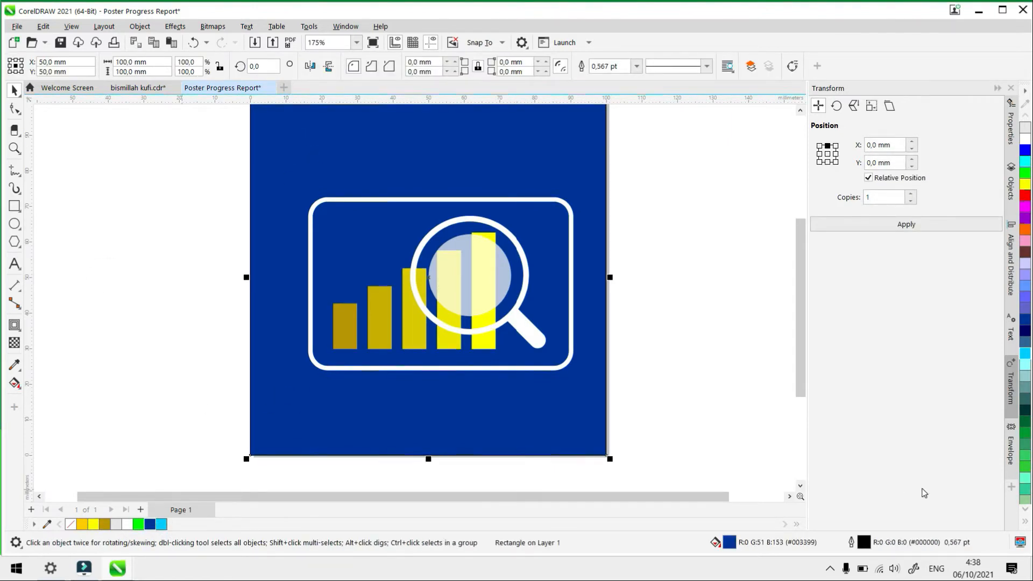
pyautogui.click(1026, 343)
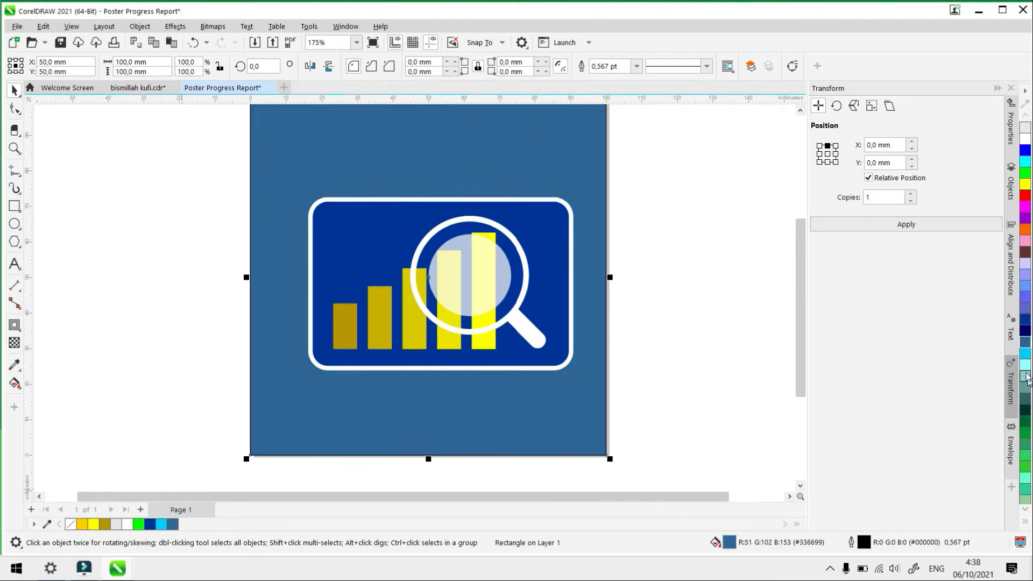
pyautogui.click(1026, 150)
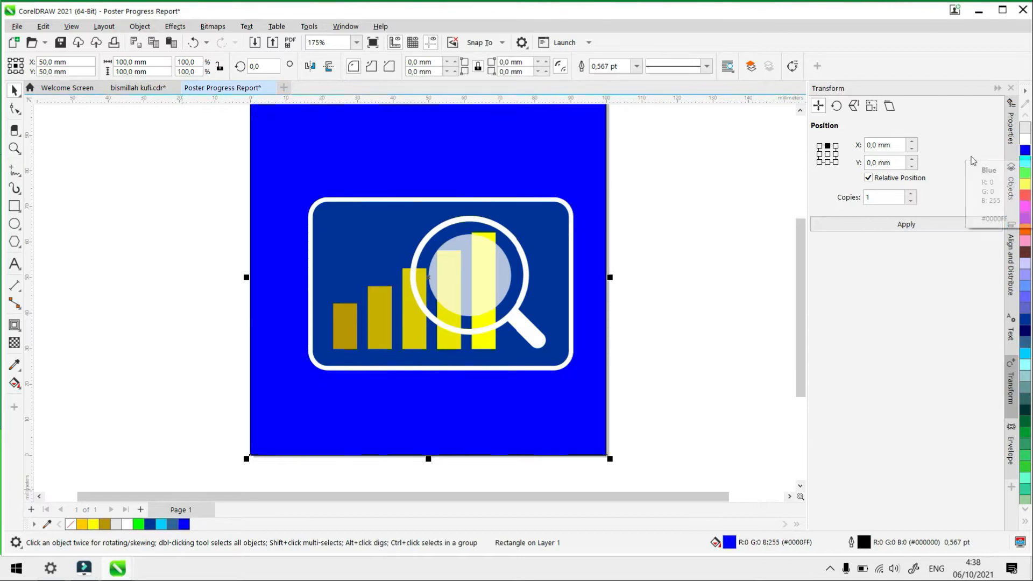
# Fill the contoured rounded rectangle behind the bar chart with pure blue (#0000FF)
pyautogui.click(721, 196)
pyautogui.scroll(-1, 600, 229)
pyautogui.scroll(2, 631, 208)
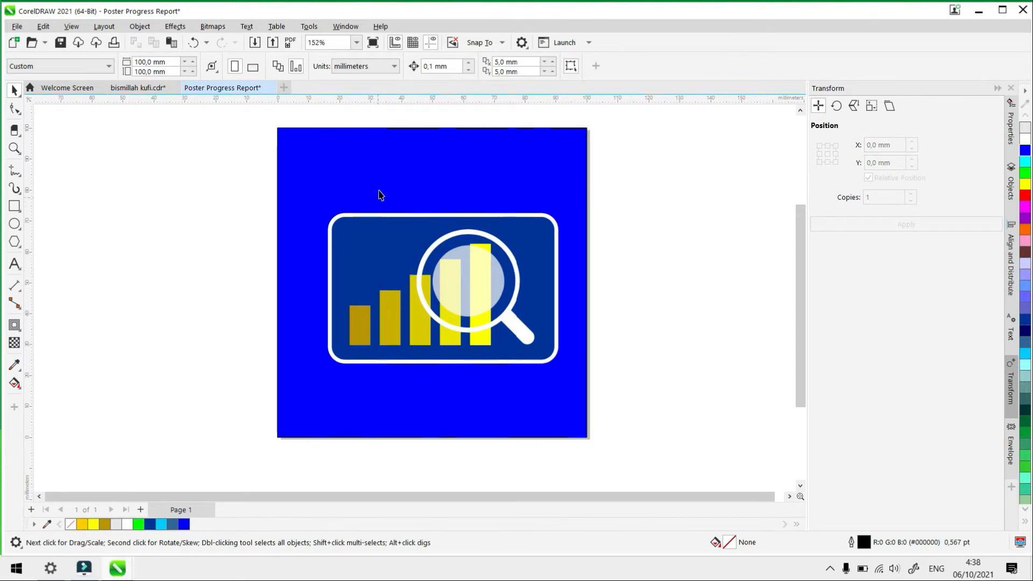
pyautogui.click(381, 241)
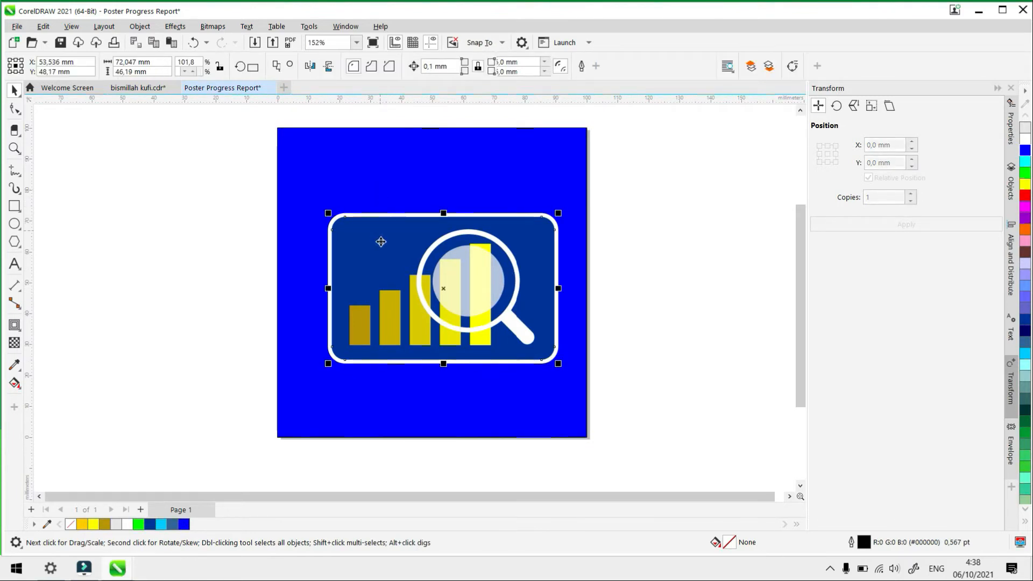
pyautogui.keyDown('ctrl'); pyautogui.click(381, 242); pyautogui.keyUp('ctrl')
pyautogui.click(184, 524)
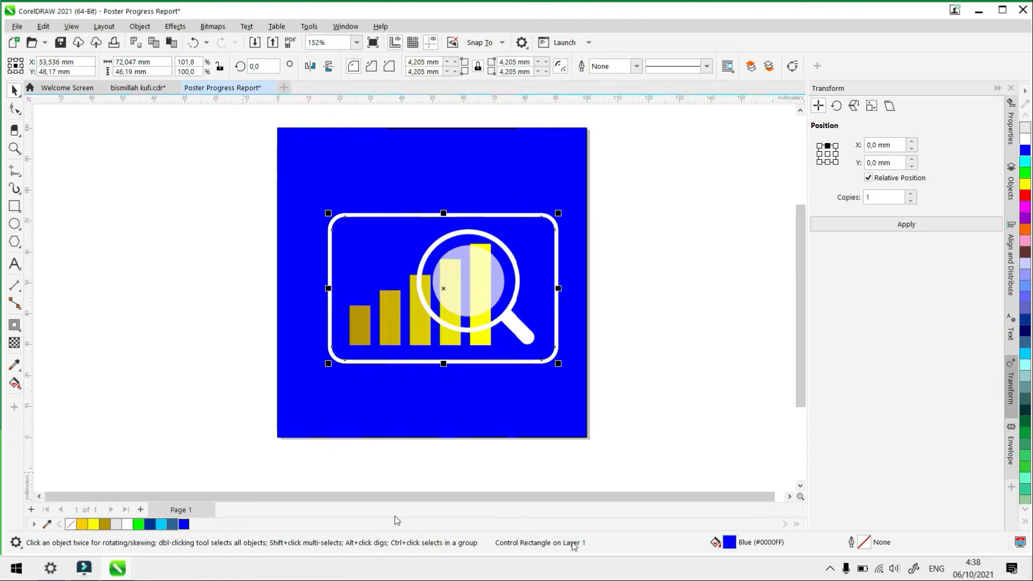
# Darken the rounded rectangle's uniform fill to a slightly deeper blue (#0303DB)
pyautogui.doubleClick(735, 545)
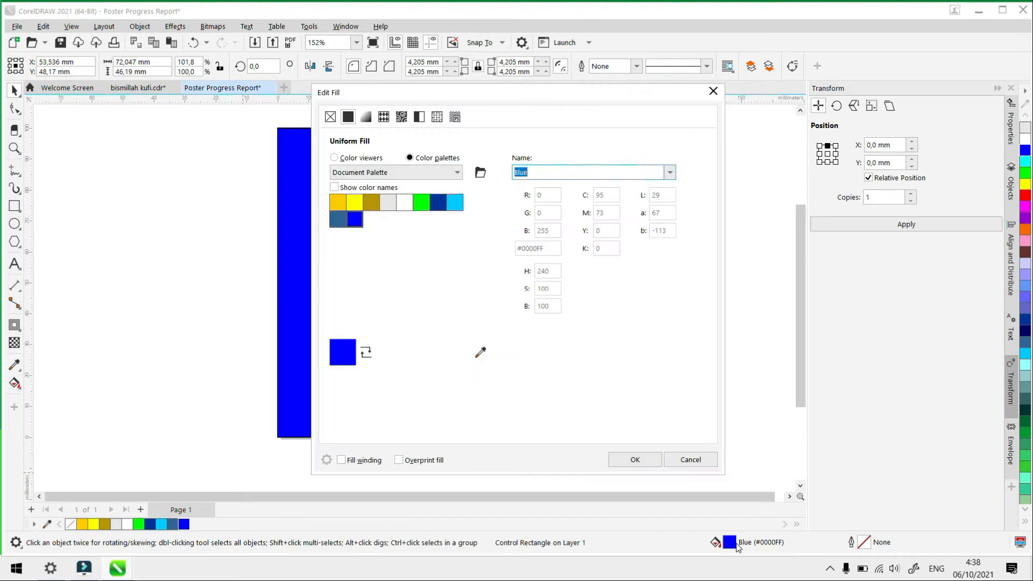
pyautogui.moveTo(460, 95); pyautogui.dragTo(730, 59)
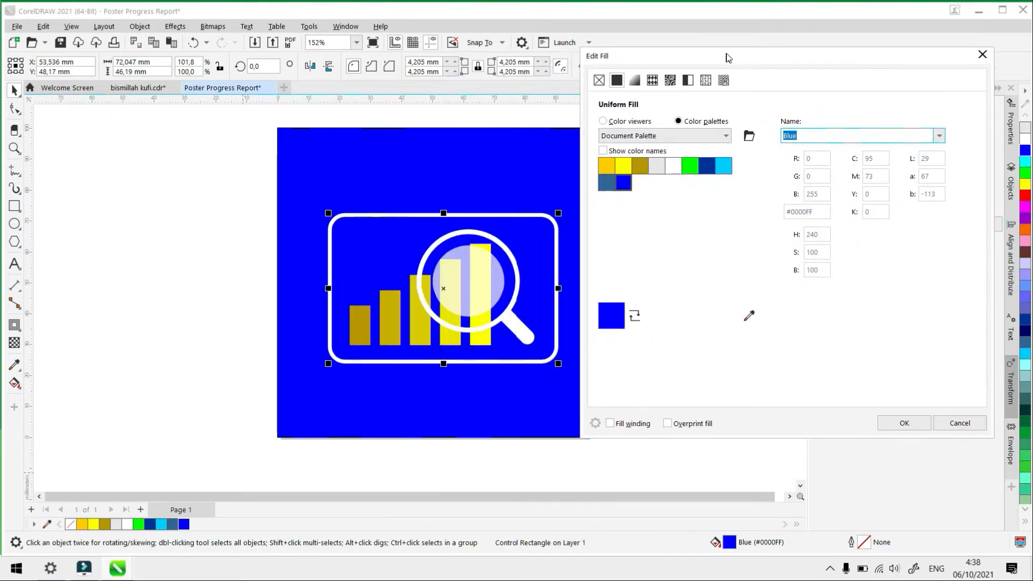
pyautogui.click(606, 121)
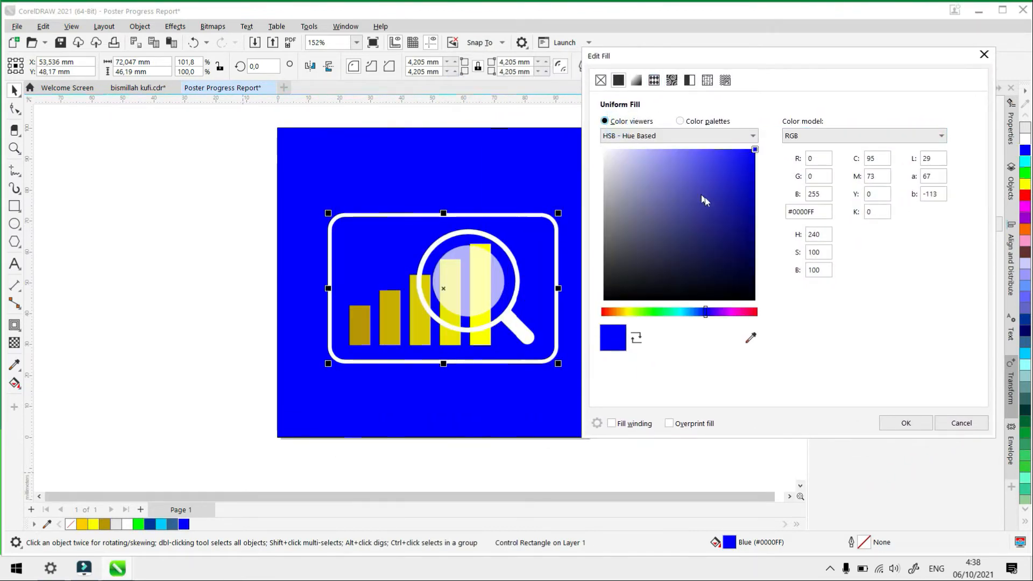
pyautogui.moveTo(754, 155); pyautogui.dragTo(754, 172)
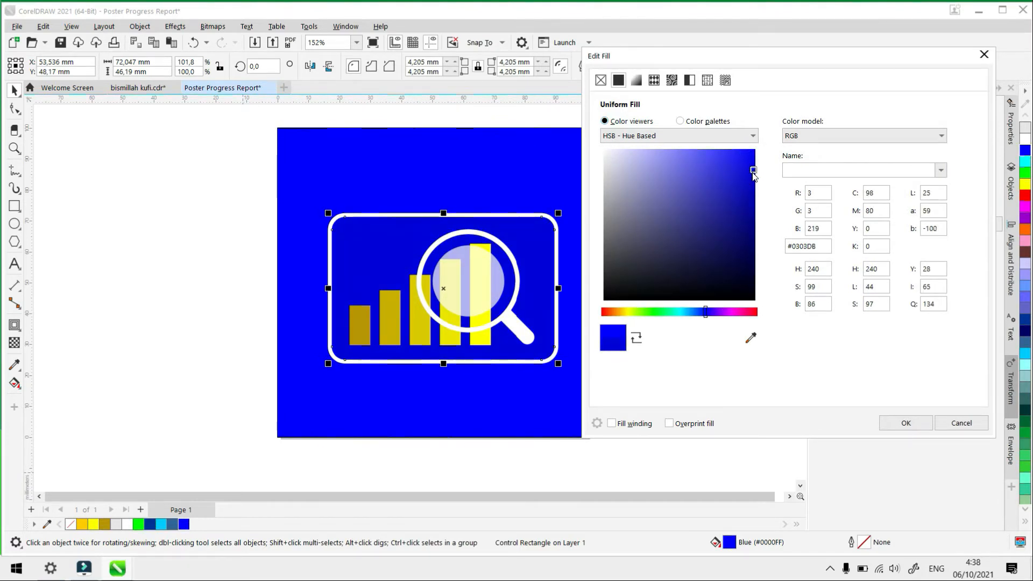
pyautogui.click(905, 422)
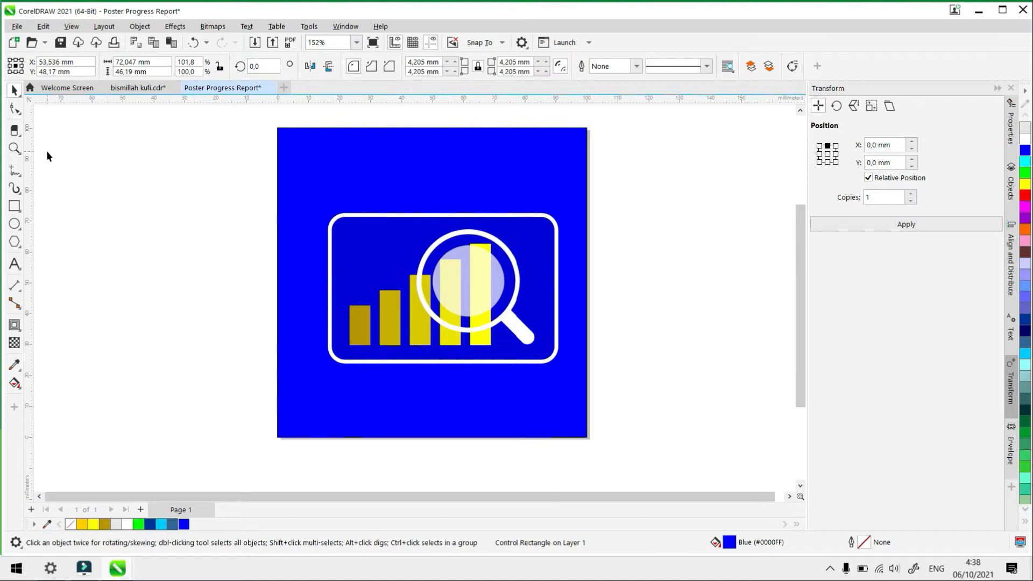
# Change the fill of the contour frame around the rounded rectangle to light blue (C51 M14 Y0 K0)
pyautogui.click(330, 232)
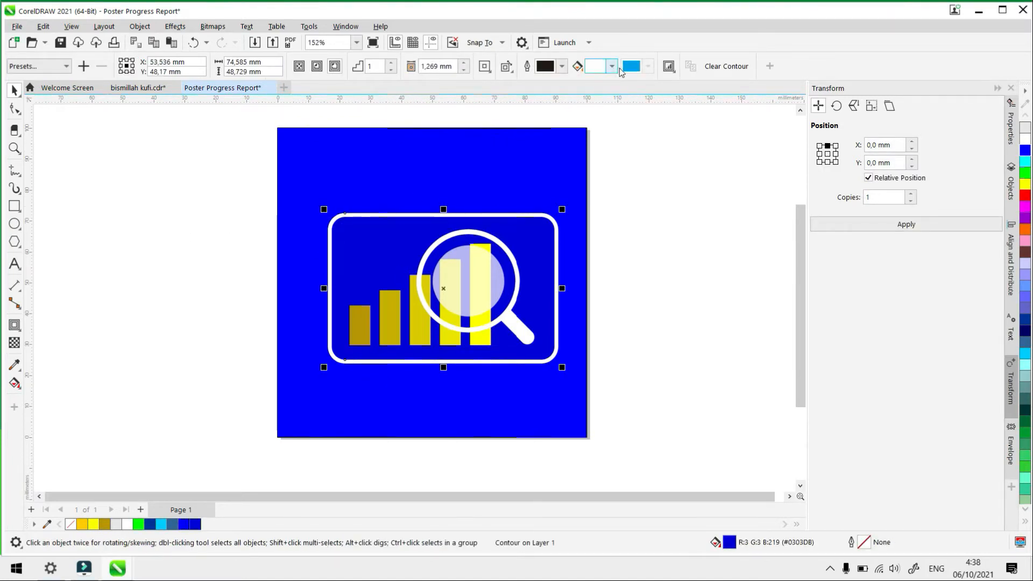
pyautogui.click(614, 66)
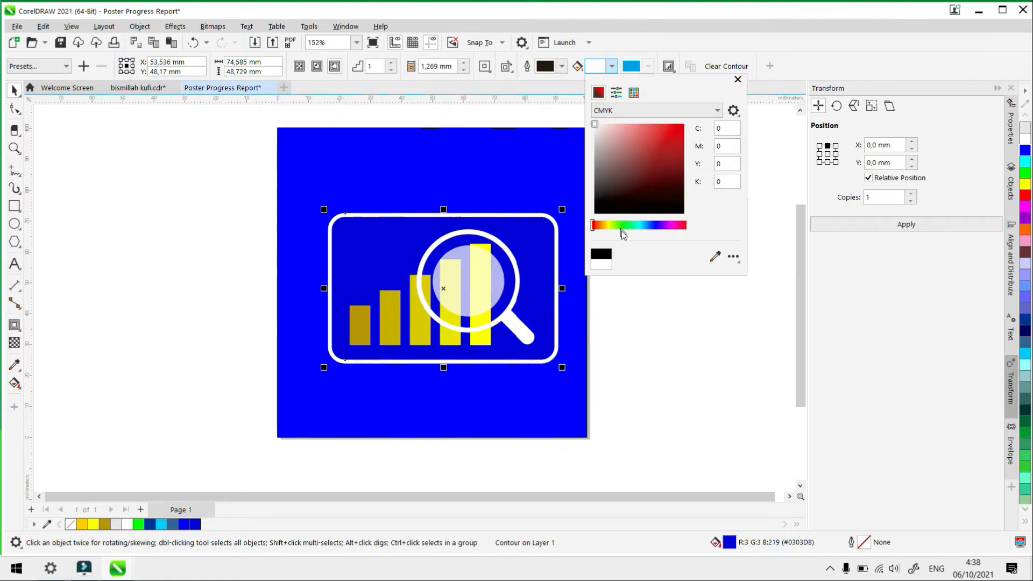
pyautogui.moveTo(642, 233); pyautogui.dragTo(648, 239)
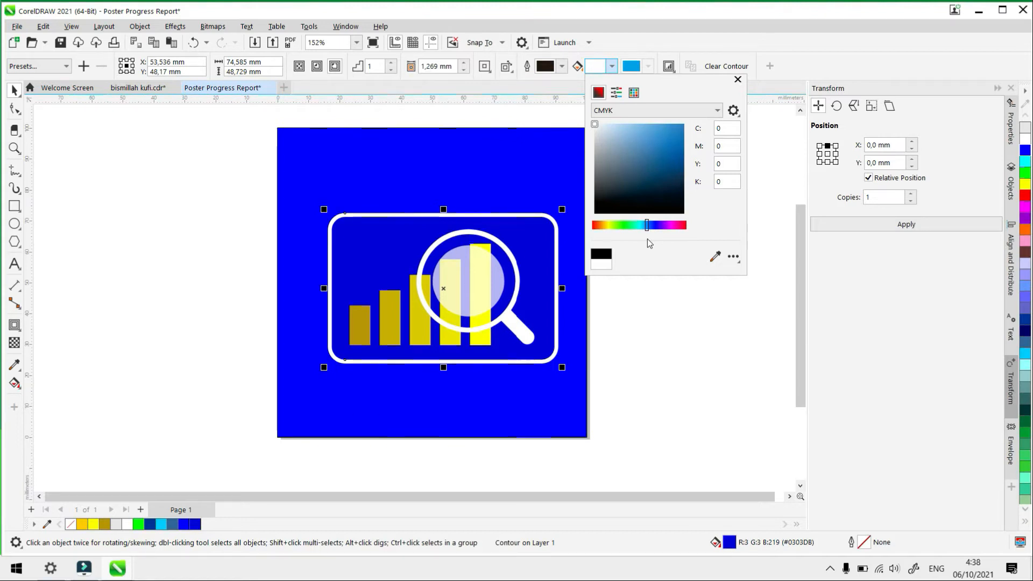
pyautogui.moveTo(596, 128)
pyautogui.mouseDown()
pyautogui.moveTo(627, 148)
pyautogui.moveTo(641, 123)
pyautogui.mouseUp()
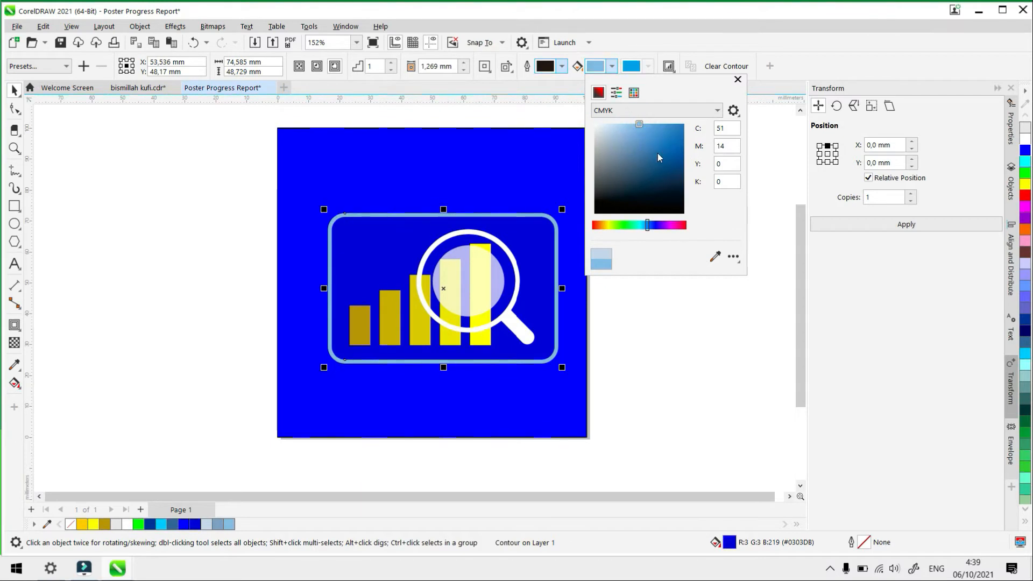
# Try yellow (C5 M0 Y75 K0) and grey (C52 M43 Y40 K0) as the contour frame's fill
pyautogui.moveTo(637, 138)
pyautogui.mouseDown()
pyautogui.moveTo(632, 153)
pyautogui.moveTo(593, 160)
pyautogui.mouseUp()
pyautogui.moveTo(614, 222); pyautogui.dragTo(609, 225)
pyautogui.click(654, 124)
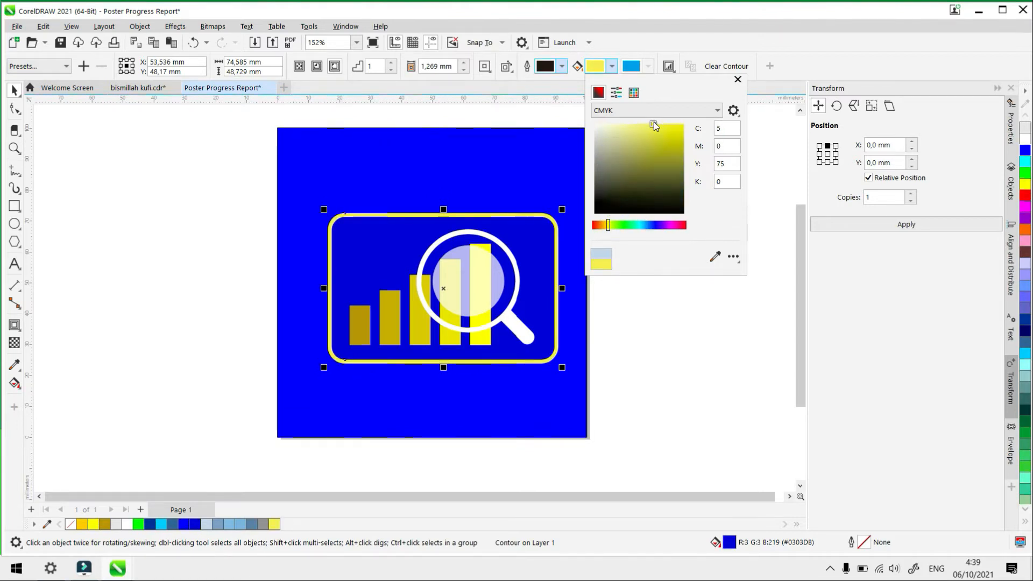
pyautogui.moveTo(653, 124)
pyautogui.mouseDown()
pyautogui.moveTo(619, 122)
pyautogui.moveTo(596, 142)
pyautogui.moveTo(596, 163)
pyautogui.mouseUp()
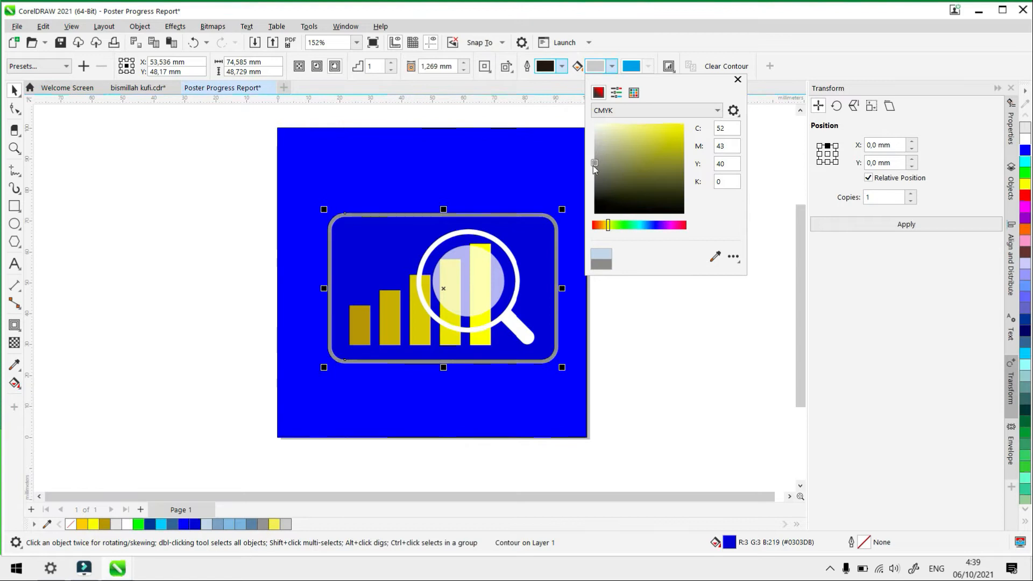
# Set the contour frame's fill to a medium sky blue (C71 M22 Y0 K0)
pyautogui.moveTo(633, 228); pyautogui.dragTo(641, 228)
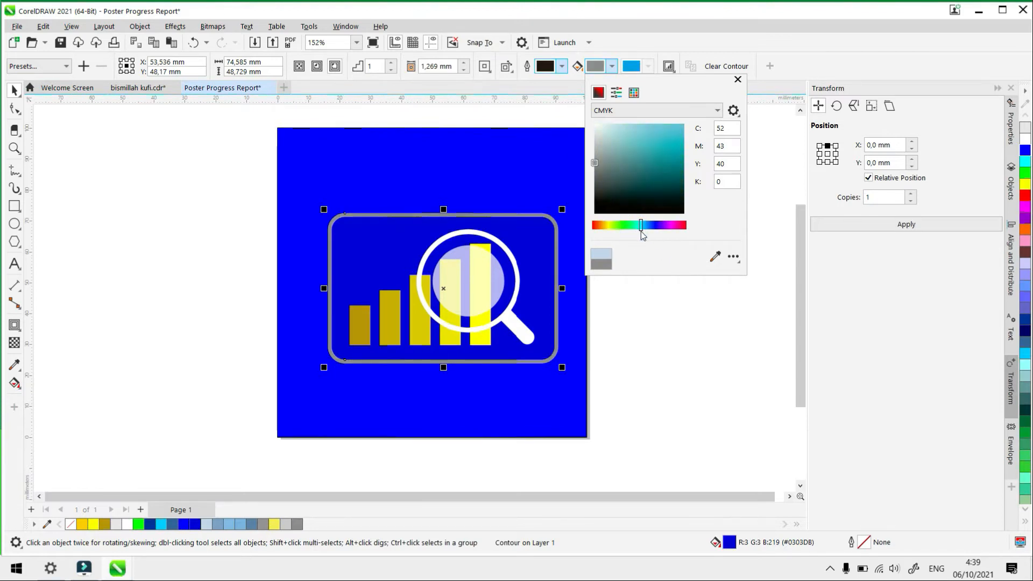
pyautogui.moveTo(627, 145)
pyautogui.mouseDown()
pyautogui.moveTo(613, 138)
pyautogui.moveTo(685, 133)
pyautogui.mouseUp()
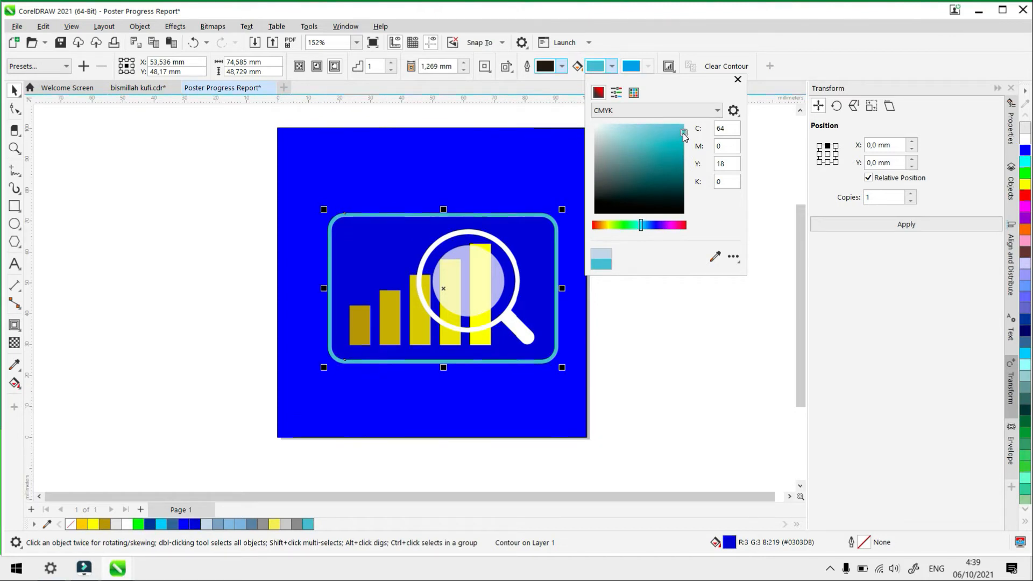
pyautogui.moveTo(683, 134); pyautogui.dragTo(684, 141)
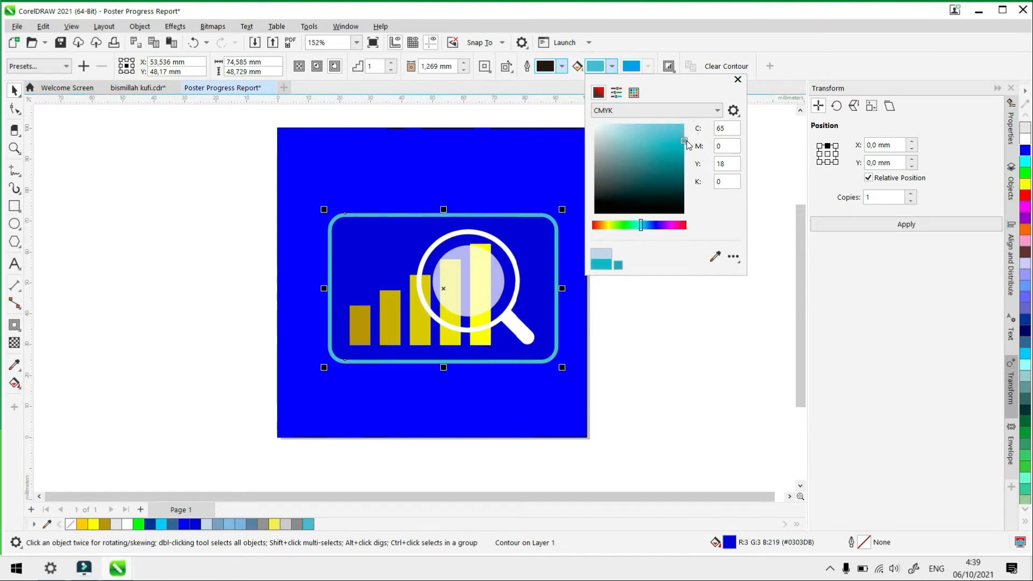
pyautogui.moveTo(642, 225); pyautogui.dragTo(646, 226)
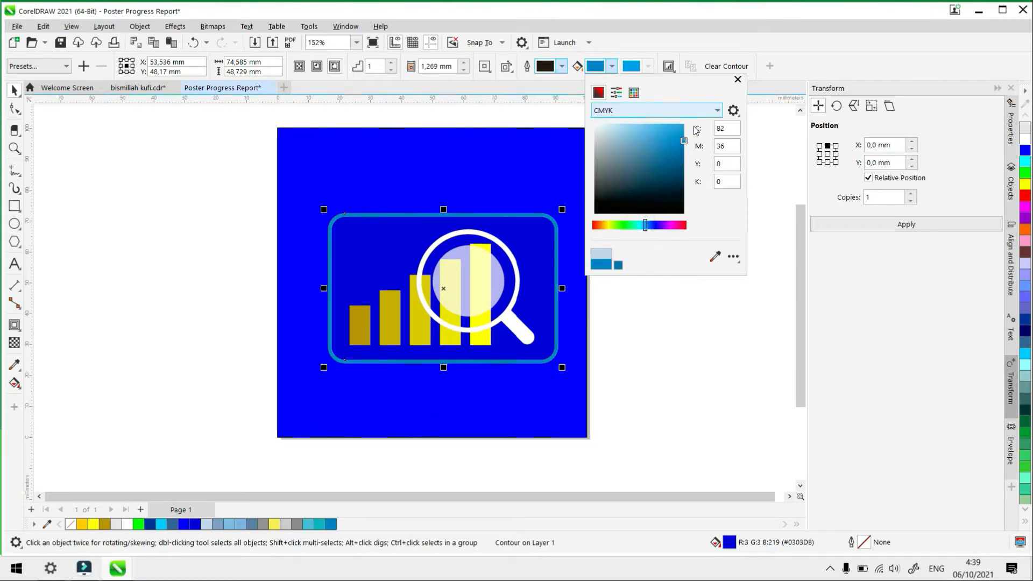
pyautogui.moveTo(682, 141); pyautogui.dragTo(684, 127)
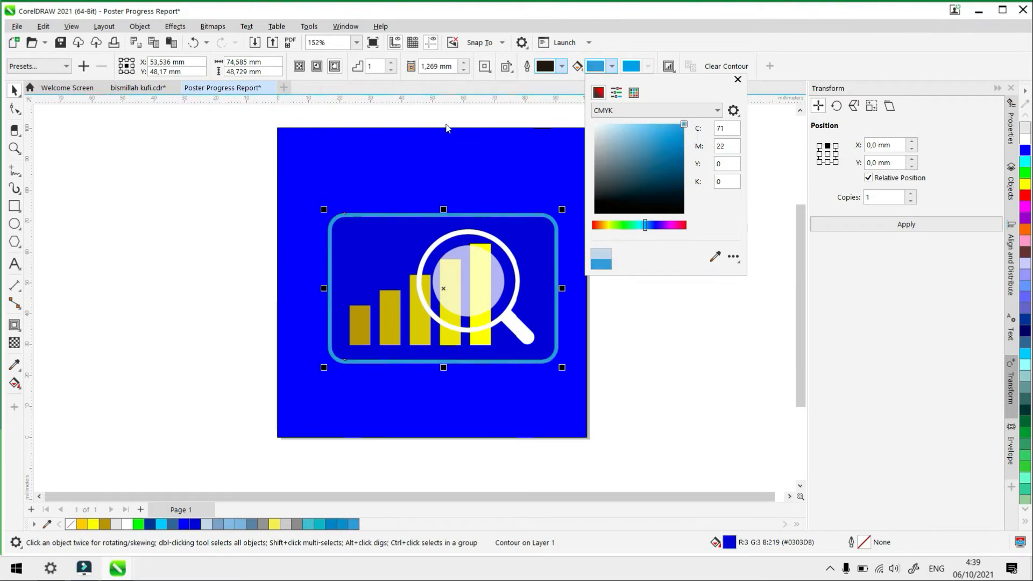
pyautogui.click(162, 181)
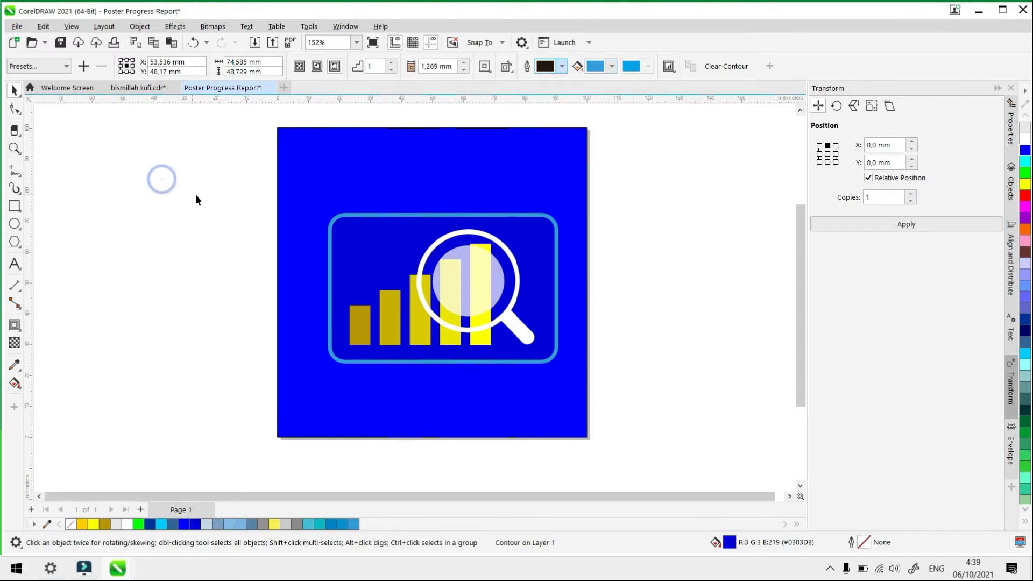
# Draw a thin horizontal rectangle about 12.6 mm wide and 1.1 mm high inside the panel's upper-left corner
pyautogui.scroll(-2, 406, 276)
pyautogui.scroll(-3, 408, 277)
pyautogui.scroll(3, 425, 284)
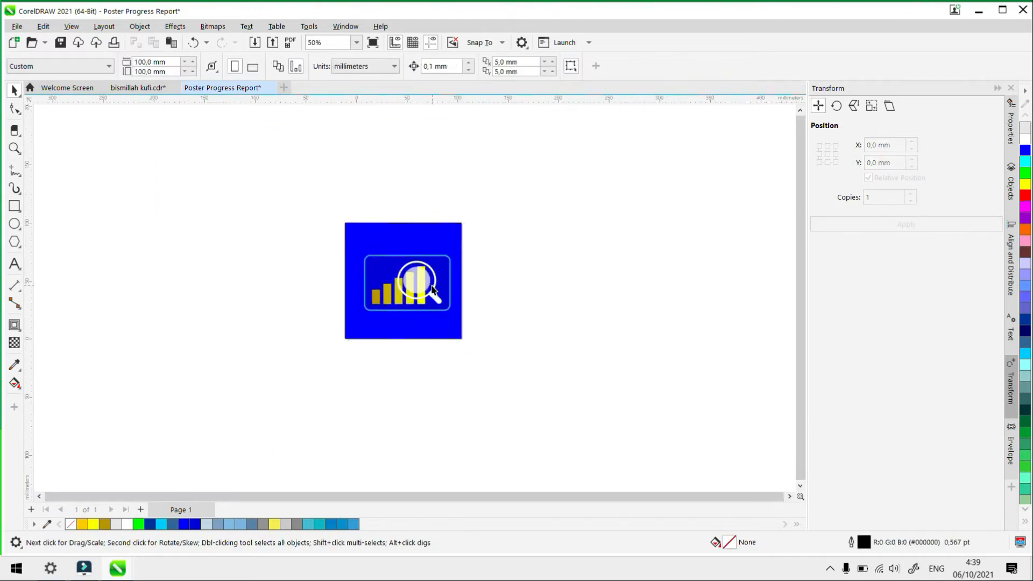
pyautogui.scroll(4, 374, 283)
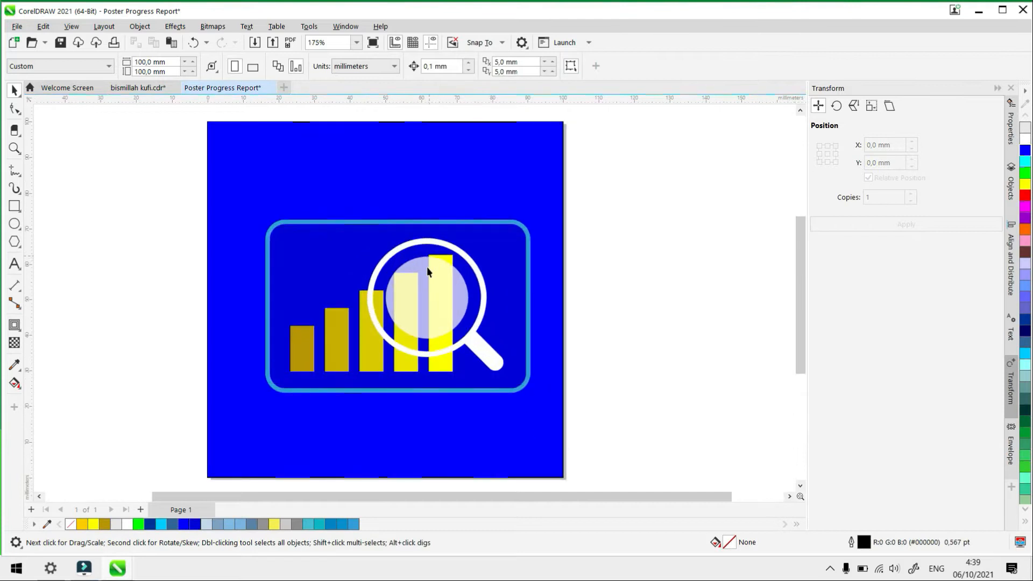
pyautogui.scroll(-2, 298, 272)
pyautogui.scroll(2, 296, 273)
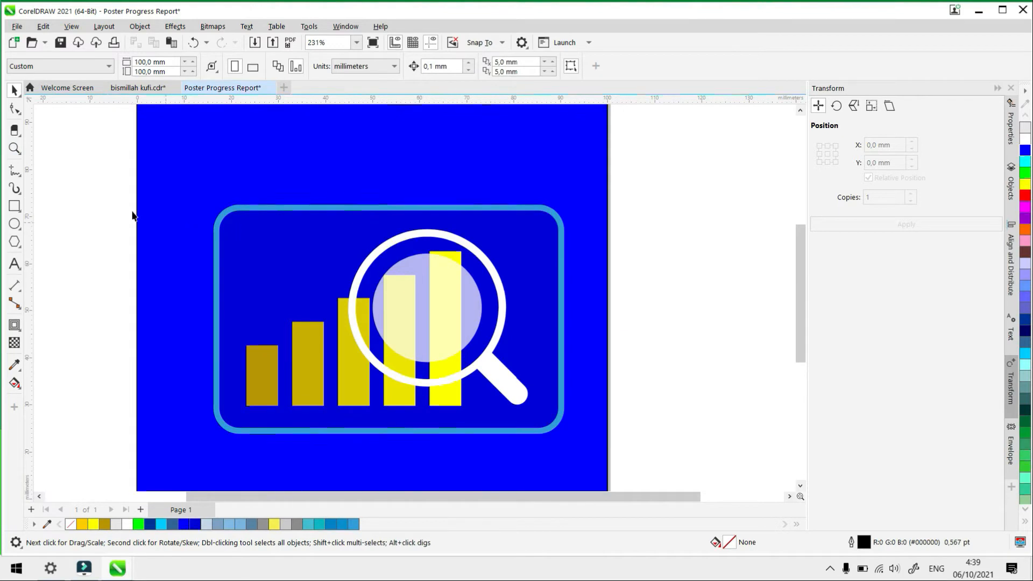
pyautogui.click(14, 206)
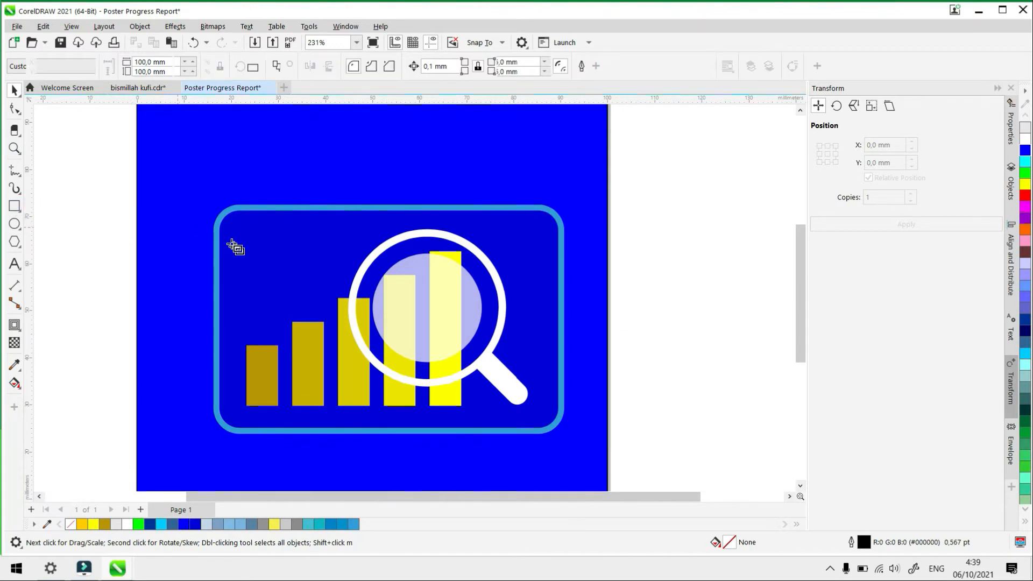
pyautogui.moveTo(235, 237); pyautogui.dragTo(293, 241)
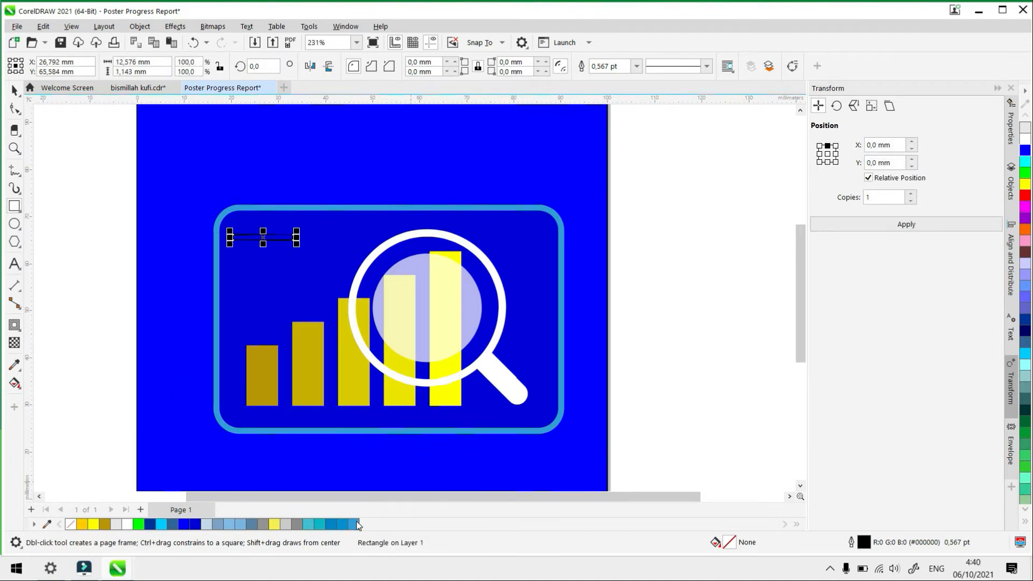
# Fill the thin rectangle with the frame's sky blue (C71 M22 Y0 K0) and remove its outline
pyautogui.click(355, 525)
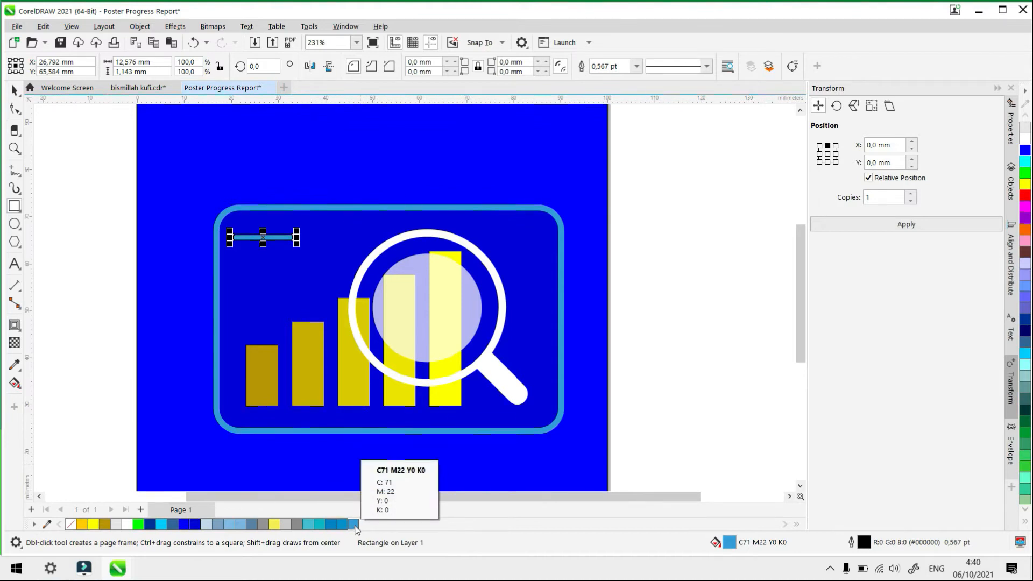
pyautogui.rightClick(70, 524)
pyautogui.click(34, 124)
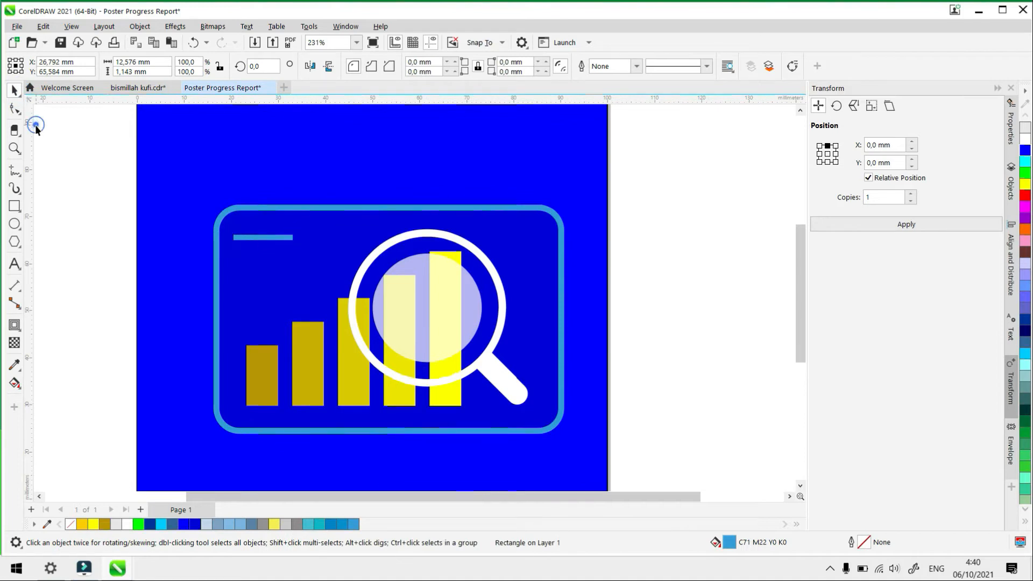
# Place a copy of the thin sky-blue bar about 8.7 mm straight below the original
pyautogui.click(262, 243)
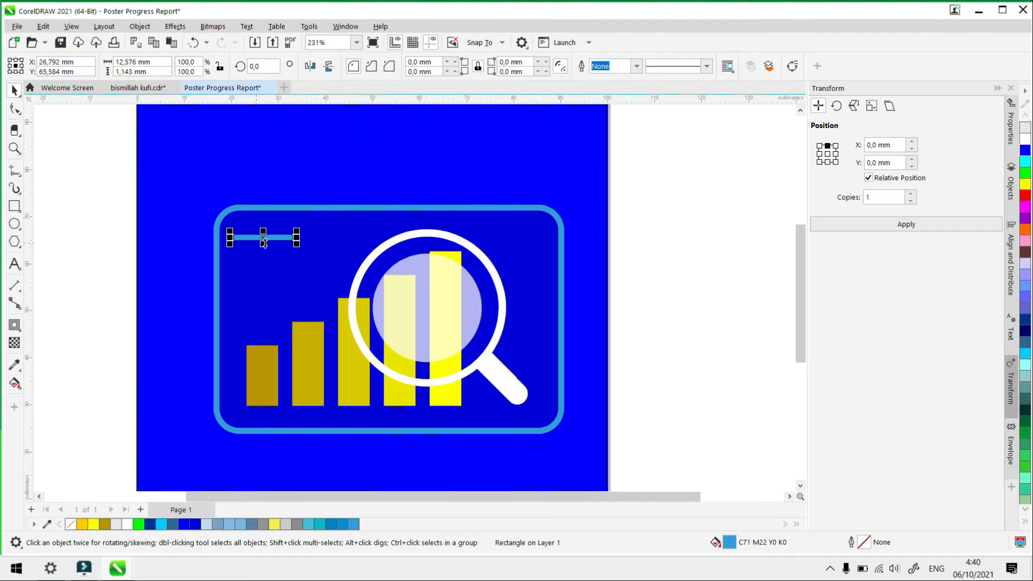
pyautogui.moveTo(265, 240); pyautogui.dragTo(266, 281)
pyautogui.click(664, 254)
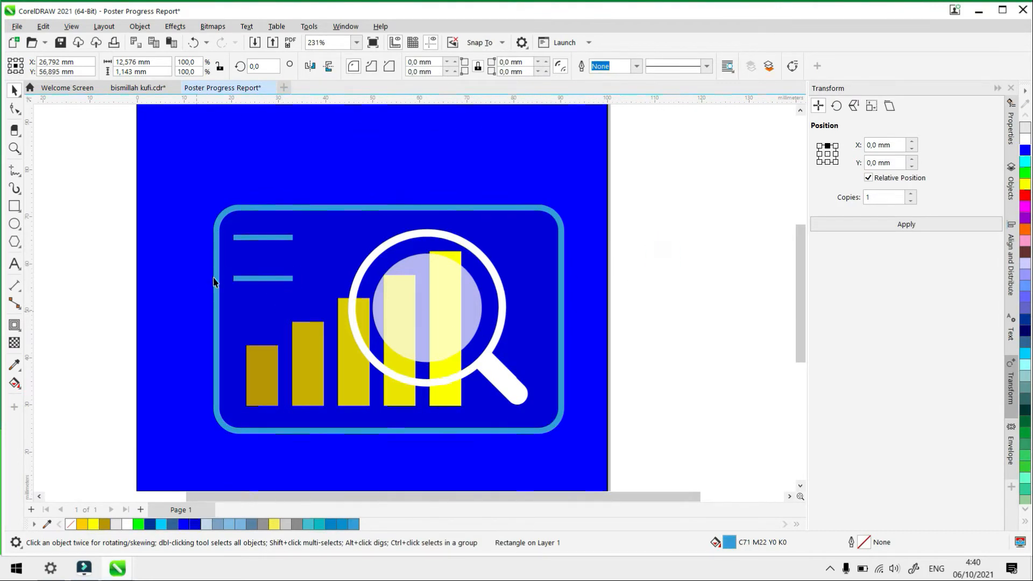
# Blend the upper thin bar into the lower one with 1 intermediate step
pyautogui.click(261, 239)
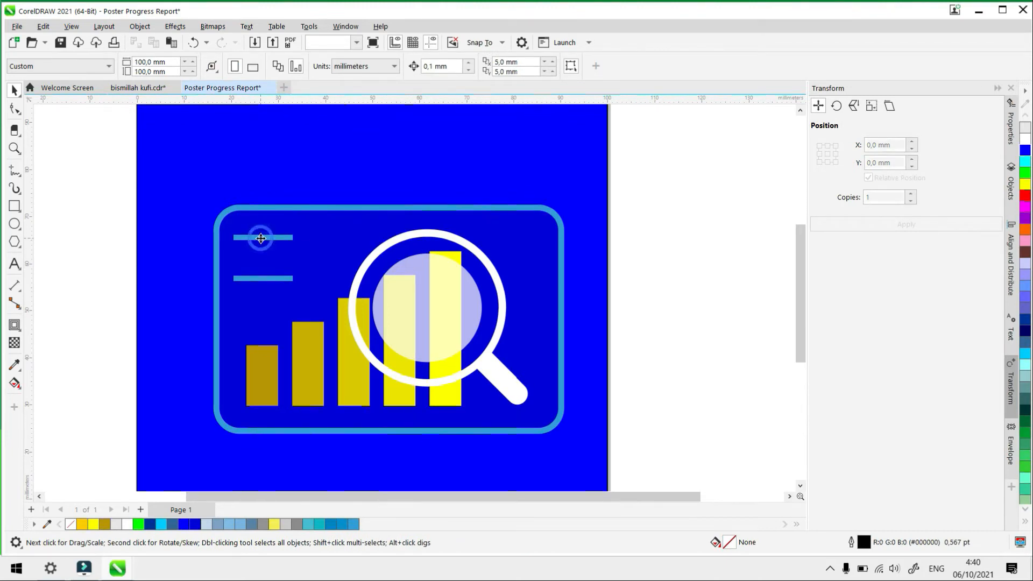
pyautogui.click(19, 330)
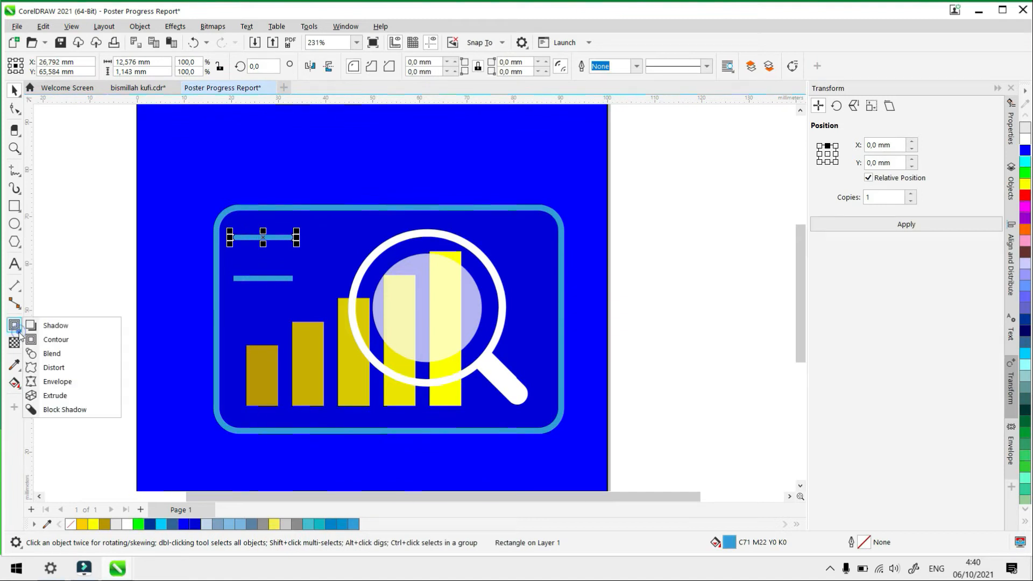
pyautogui.click(52, 354)
pyautogui.moveTo(269, 240); pyautogui.dragTo(259, 287)
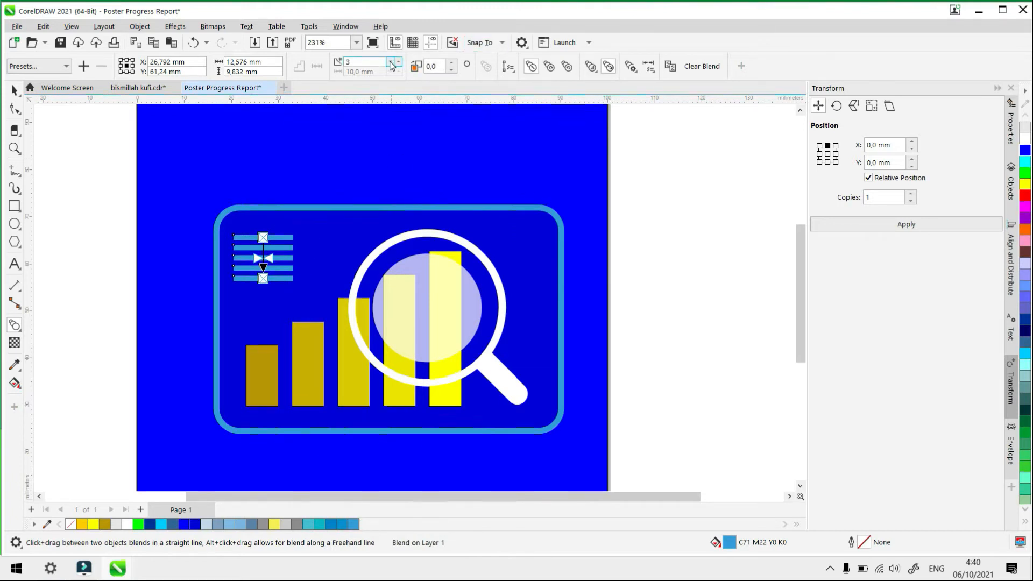
pyautogui.click(392, 65)
pyautogui.click(392, 65)
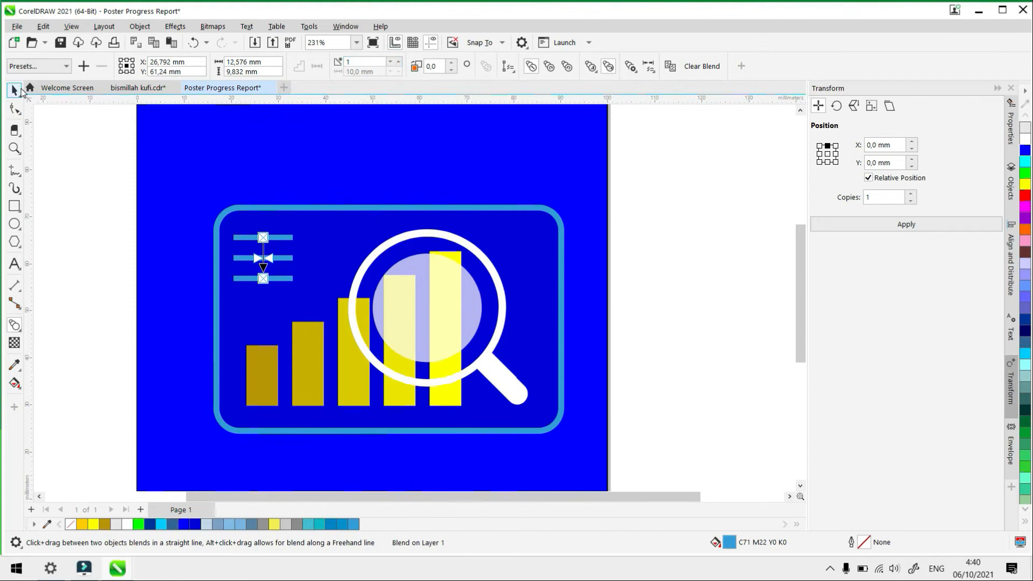
pyautogui.click(15, 91)
pyautogui.click(85, 167)
# Move the three blended sky-blue lines about 2.2 mm to the right inside the panel
pyautogui.scroll(-3, 329, 228)
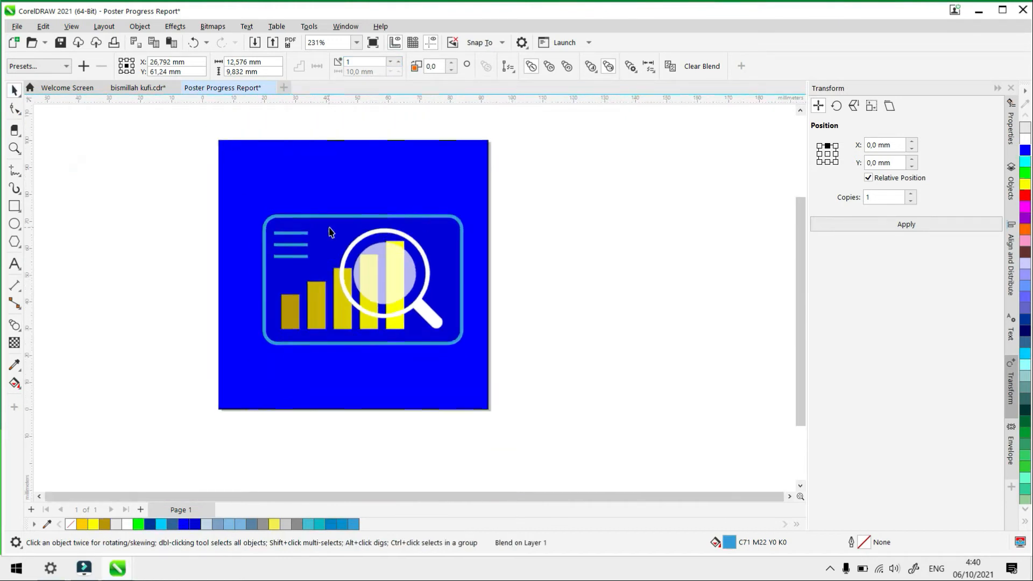
pyautogui.moveTo(197, 198); pyautogui.dragTo(323, 257)
pyautogui.scroll(3, 312, 257)
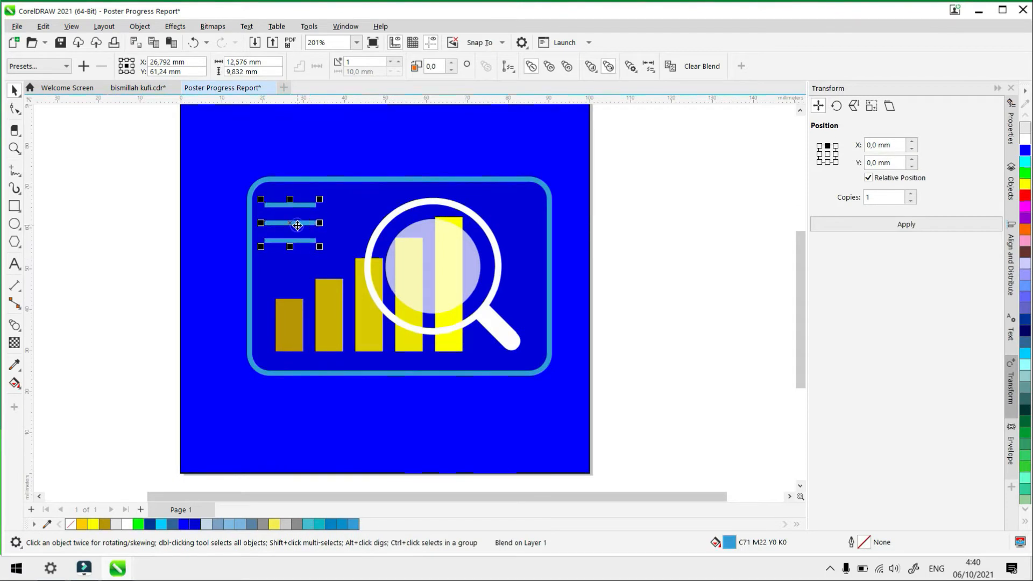
pyautogui.scroll(4, 303, 224)
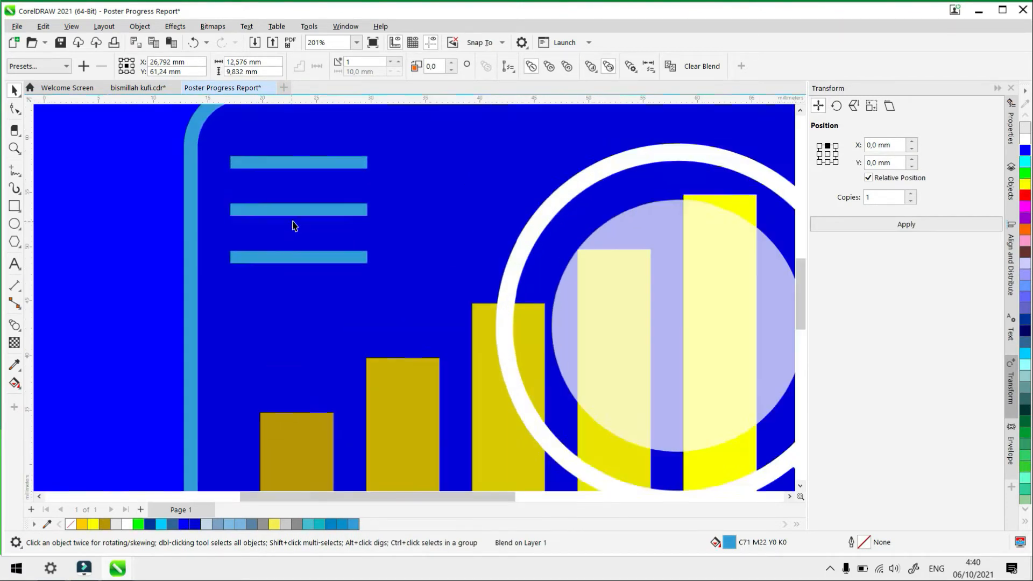
pyautogui.moveTo(302, 213); pyautogui.dragTo(323, 215)
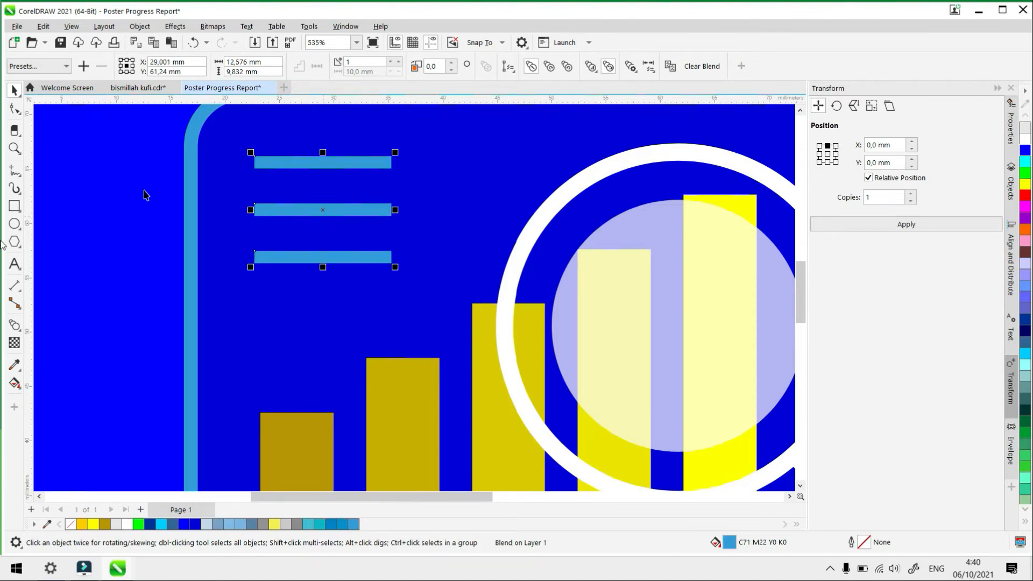
# Place a vertical guideline at the first gold bar's left edge and align the left ends of the sky-blue lines with it
pyautogui.moveTo(26, 299); pyautogui.dragTo(261, 277)
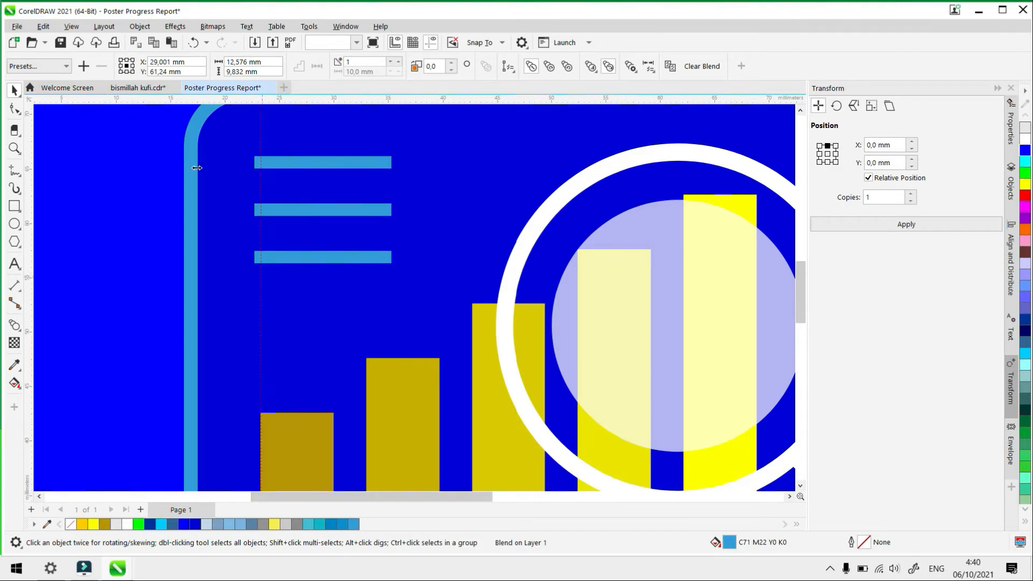
pyautogui.click(285, 169)
pyautogui.keyDown('shift'); pyautogui.click(311, 260); pyautogui.keyUp('shift')
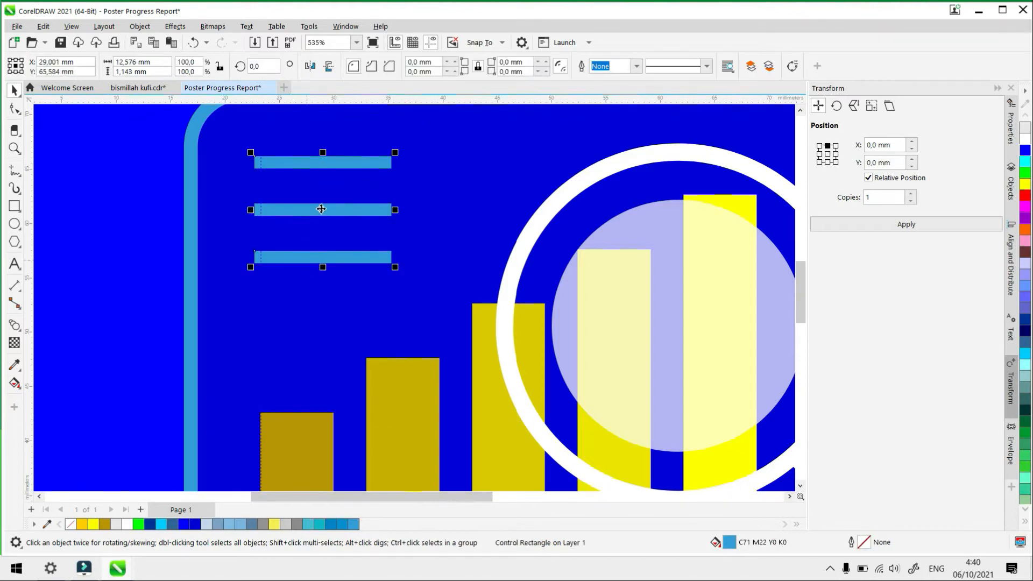
pyautogui.moveTo(321, 209)
pyautogui.mouseDown()
pyautogui.moveTo(334, 217)
pyautogui.moveTo(327, 210)
pyautogui.mouseUp()
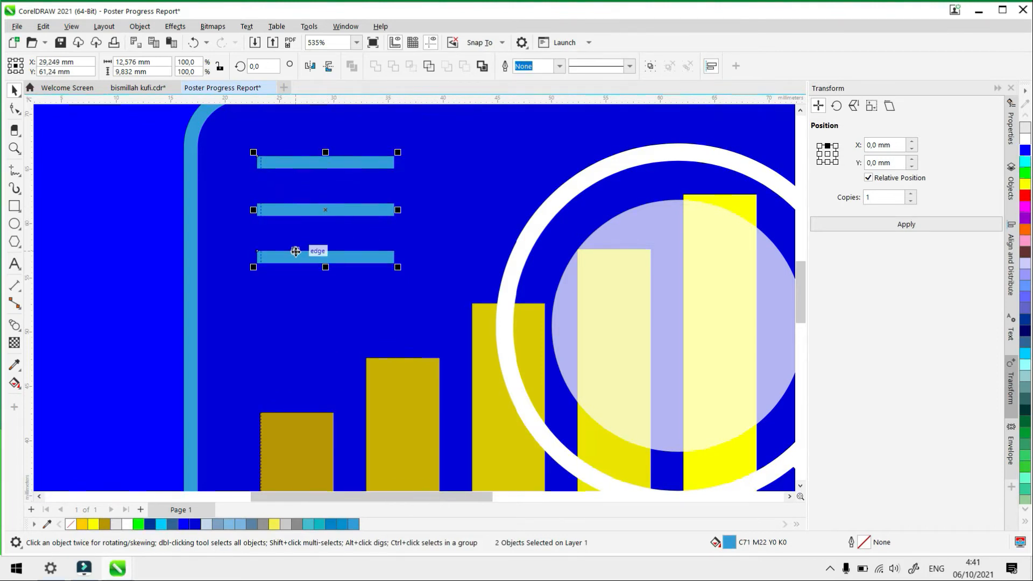
pyautogui.press('Right')
pyautogui.press('Right')
pyautogui.press('Right')
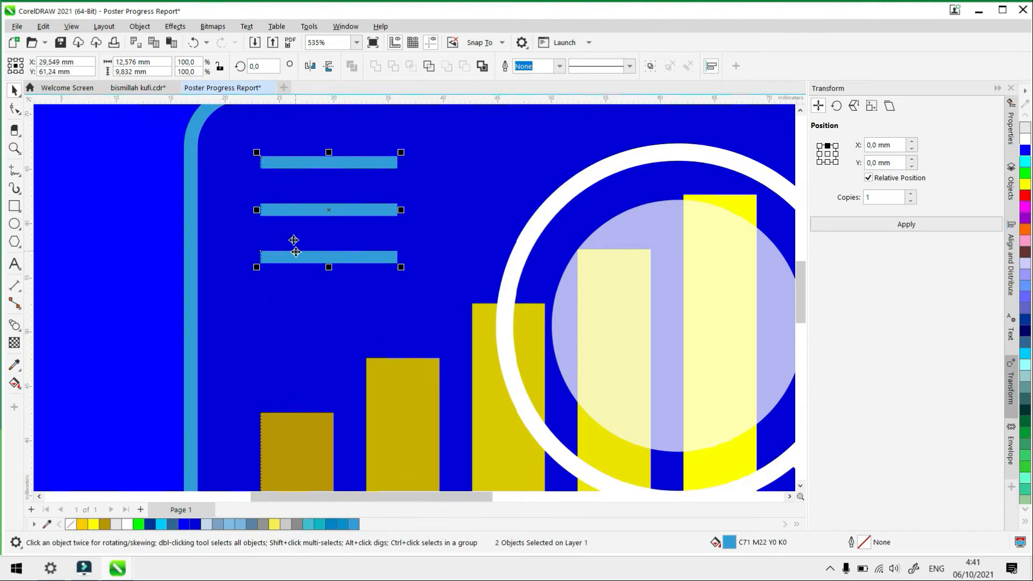
# Delete the vertical guideline from the drawing
pyautogui.scroll(-4, 294, 240)
pyautogui.click(108, 225)
pyautogui.scroll(-2, 425, 243)
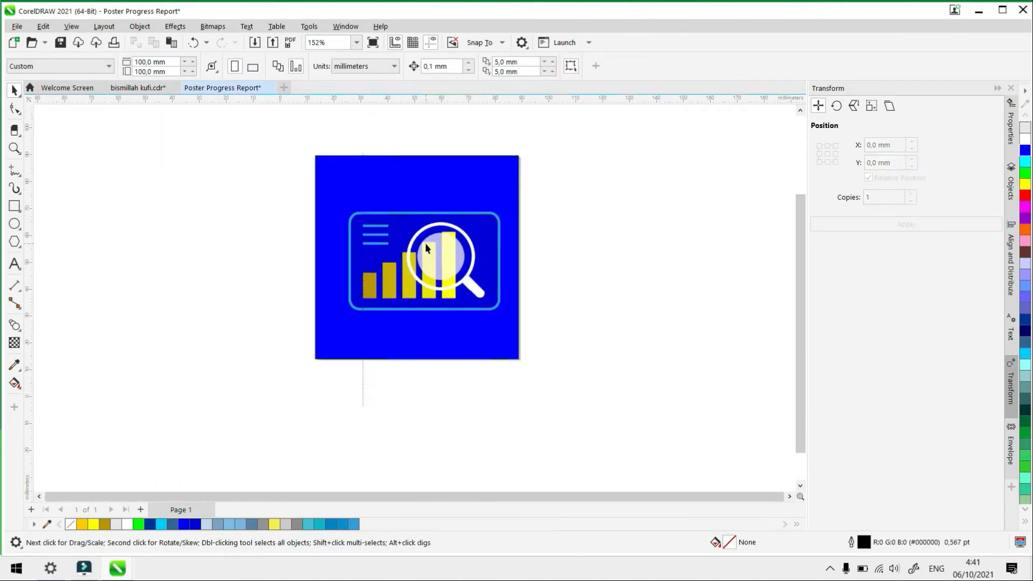
pyautogui.click(363, 139)
pyautogui.press('Delete')
pyautogui.click(335, 137)
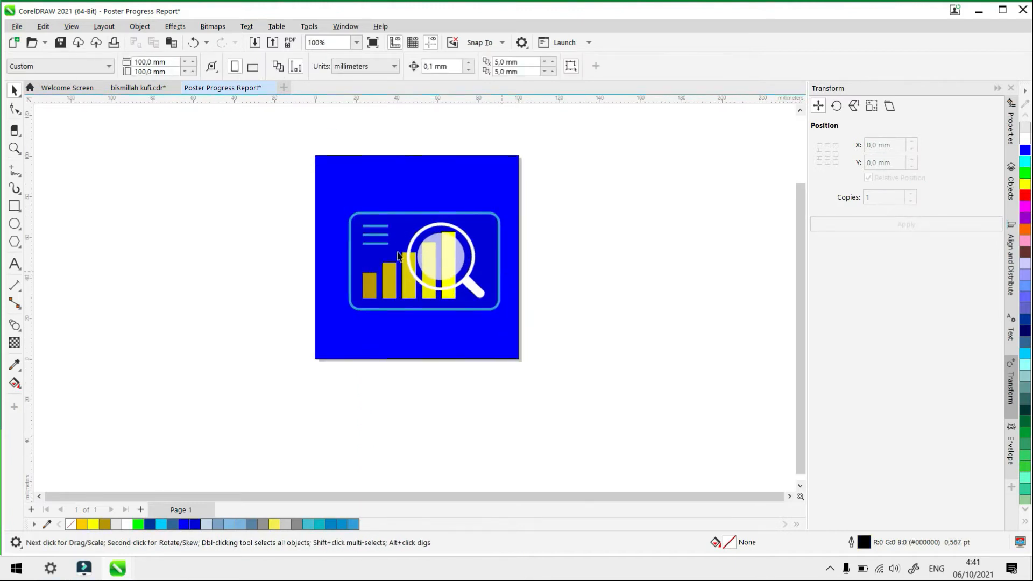
# Scale the whole panel artwork down to about 52.4 mm wide and 34.5 mm high, and group its objects
pyautogui.moveTo(258, 173); pyautogui.dragTo(482, 318)
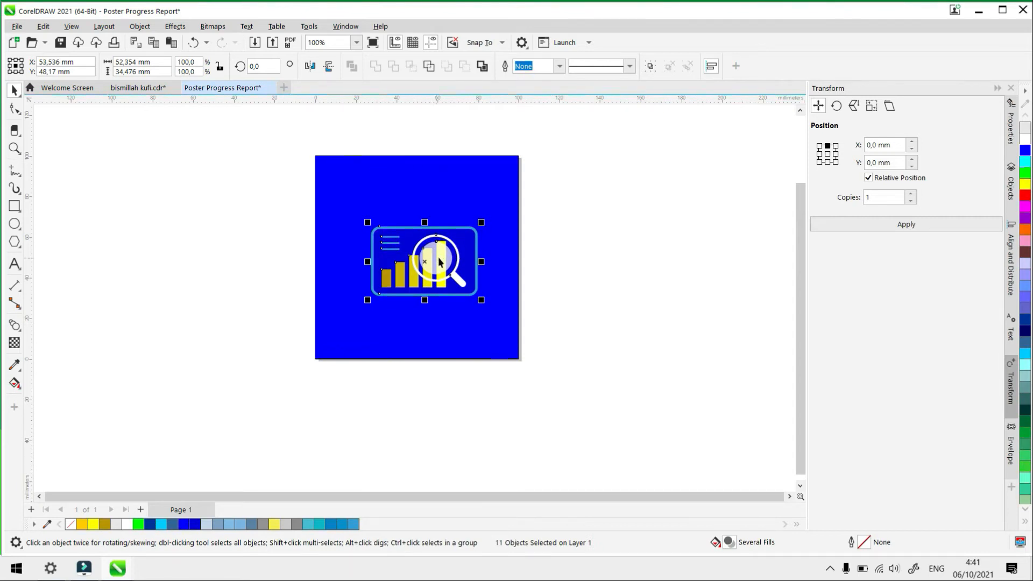
pyautogui.hotkey('ctrl', 'g')
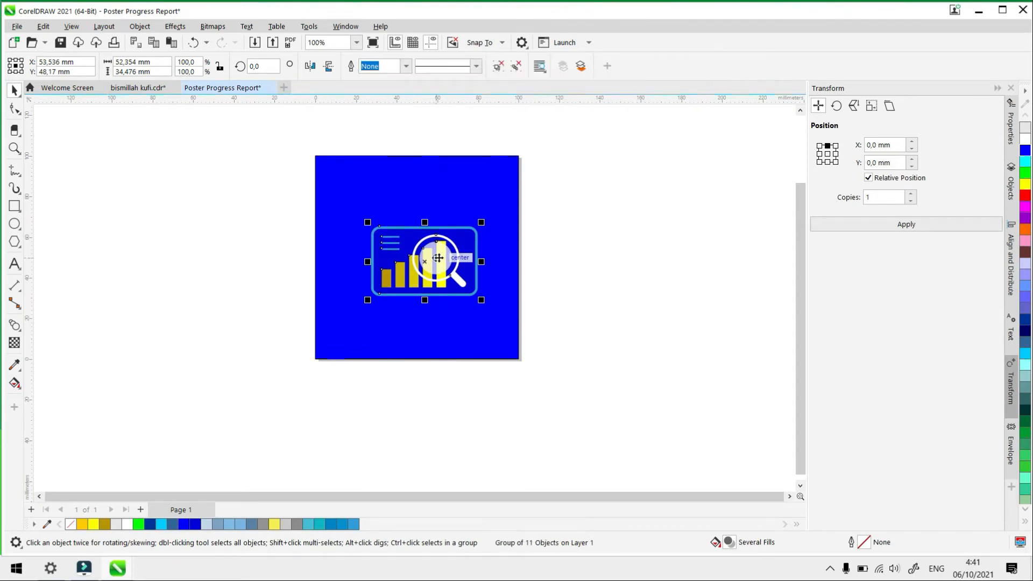
# Center the grouped panel artwork horizontally on the blue background square
pyautogui.keyDown('shift'); pyautogui.click(441, 197); pyautogui.keyUp('shift')
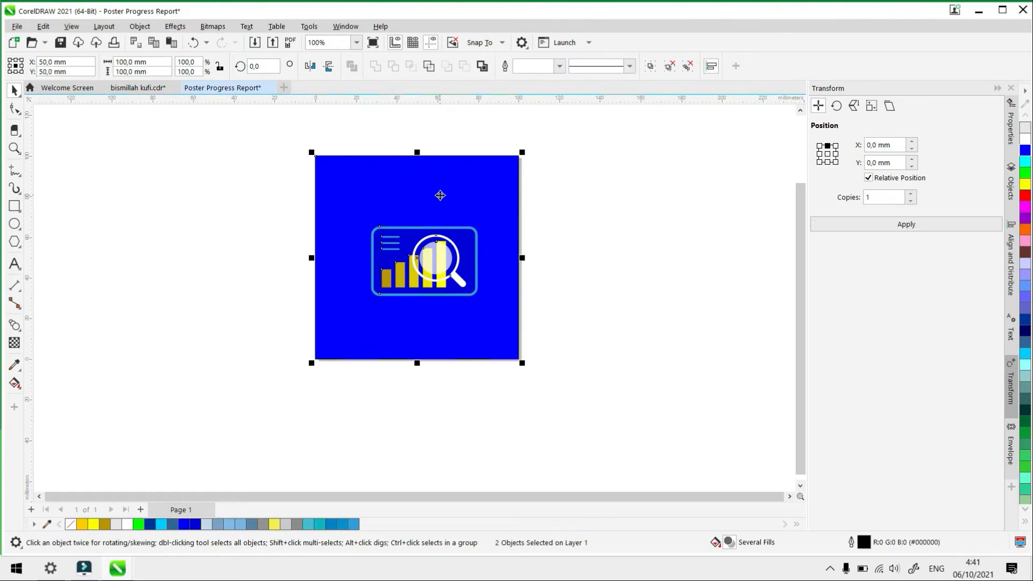
pyautogui.press('c')
pyautogui.click(600, 260)
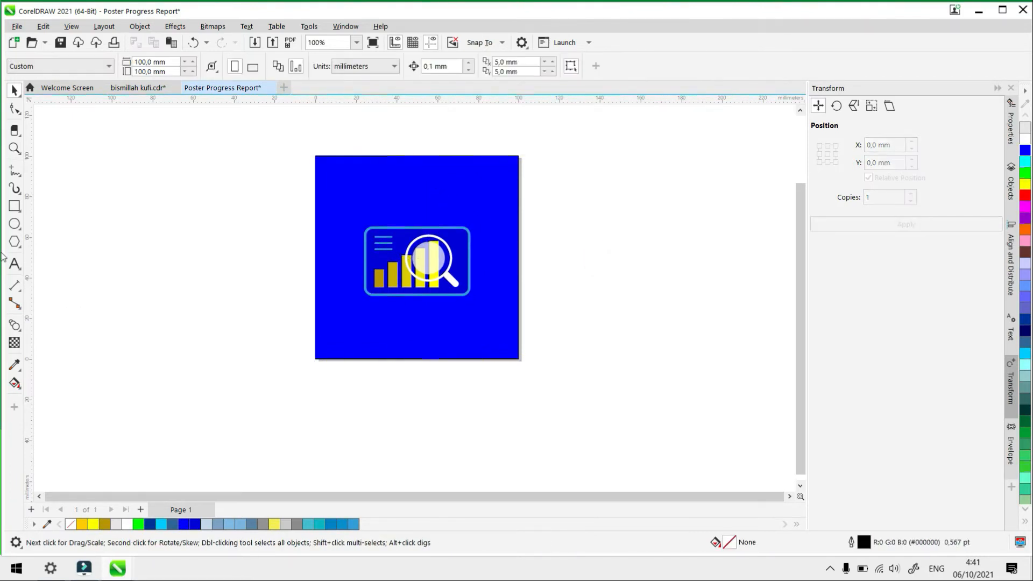
# Add the artistic text "PROGRESS REPORT" just below the panel on the blue background
pyautogui.click(14, 263)
pyautogui.click(360, 314)
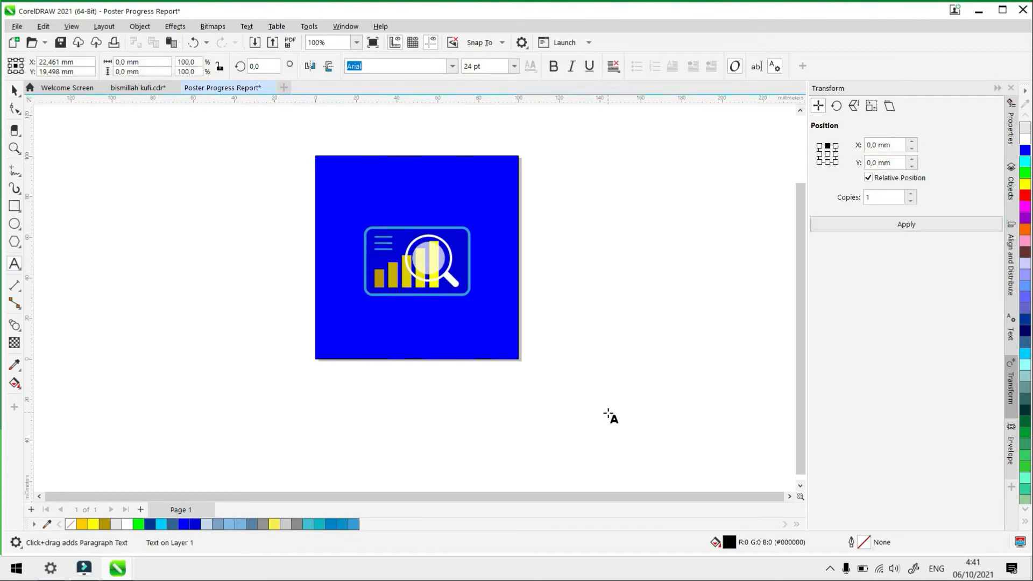
pyautogui.press('BackSpace')
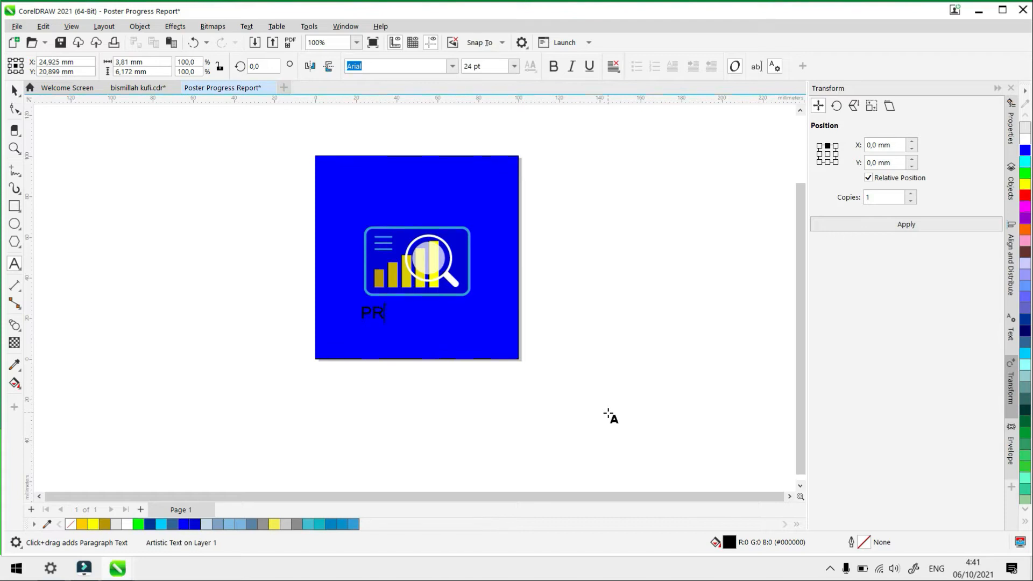
pyautogui.write('PROGRESS REPORT')
pyautogui.press('Escape')
pyautogui.click(15, 91)
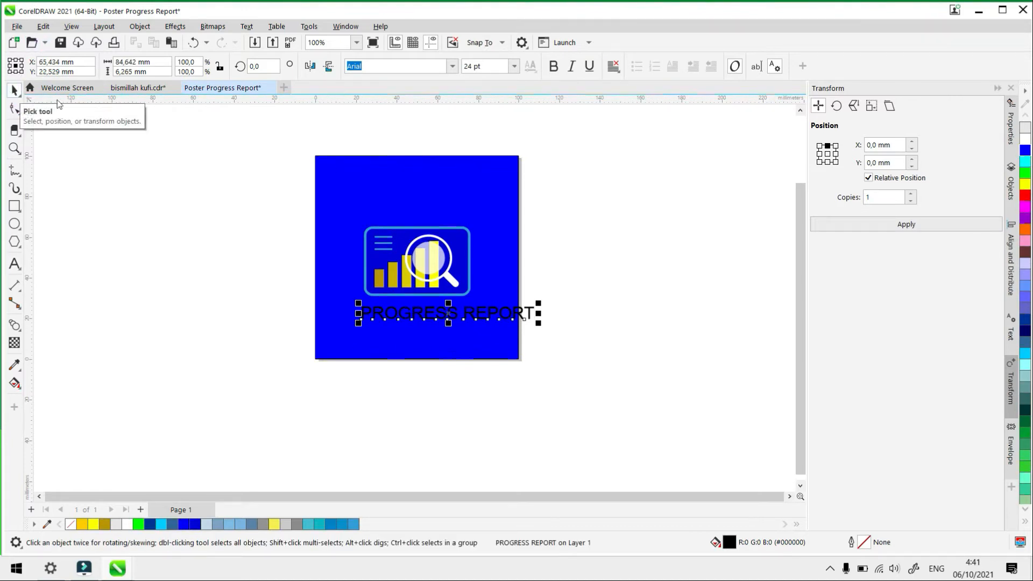
# Set the PROGRESS REPORT title in Bahnschrift and scale it down to about 69.2 mm wide
pyautogui.click(443, 64)
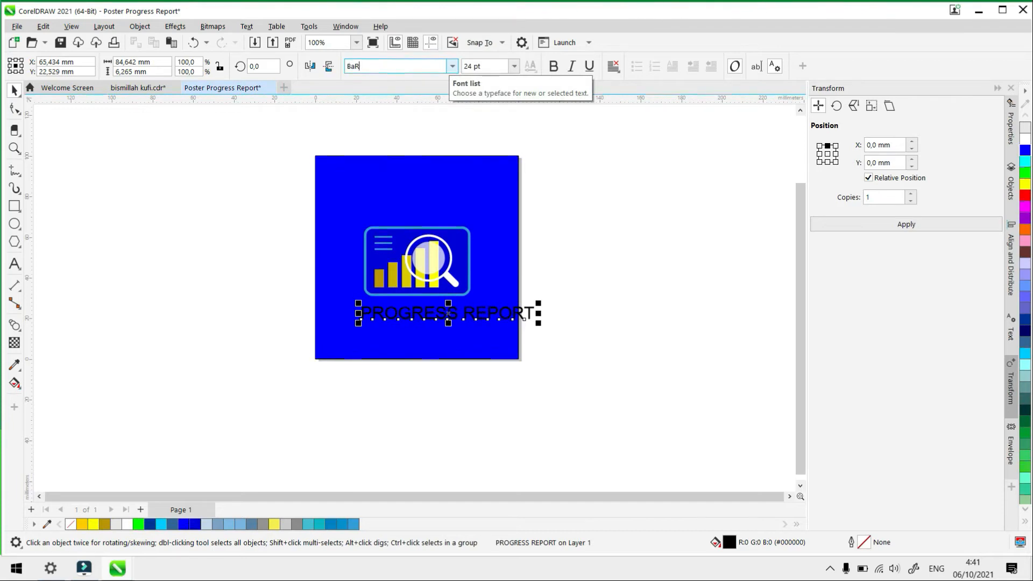
pyautogui.write('Ba')
pyautogui.press('Return')
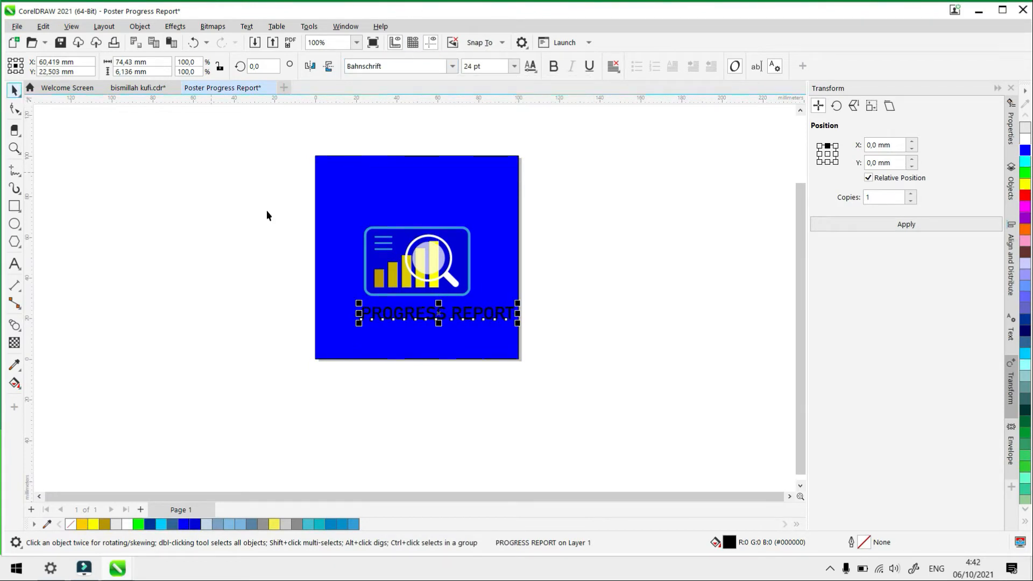
pyautogui.scroll(2, 418, 331)
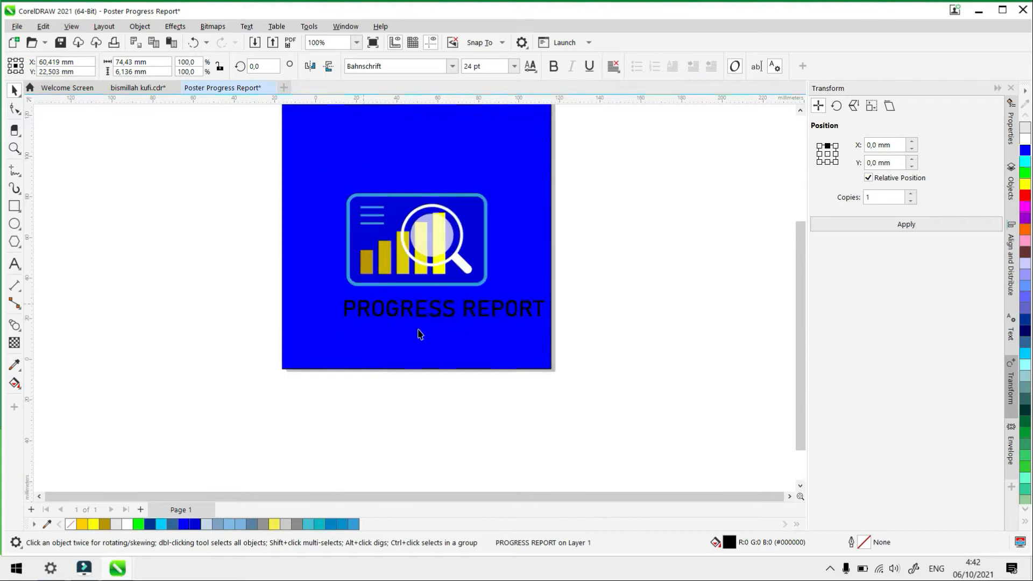
pyautogui.moveTo(567, 319); pyautogui.dragTo(551, 321)
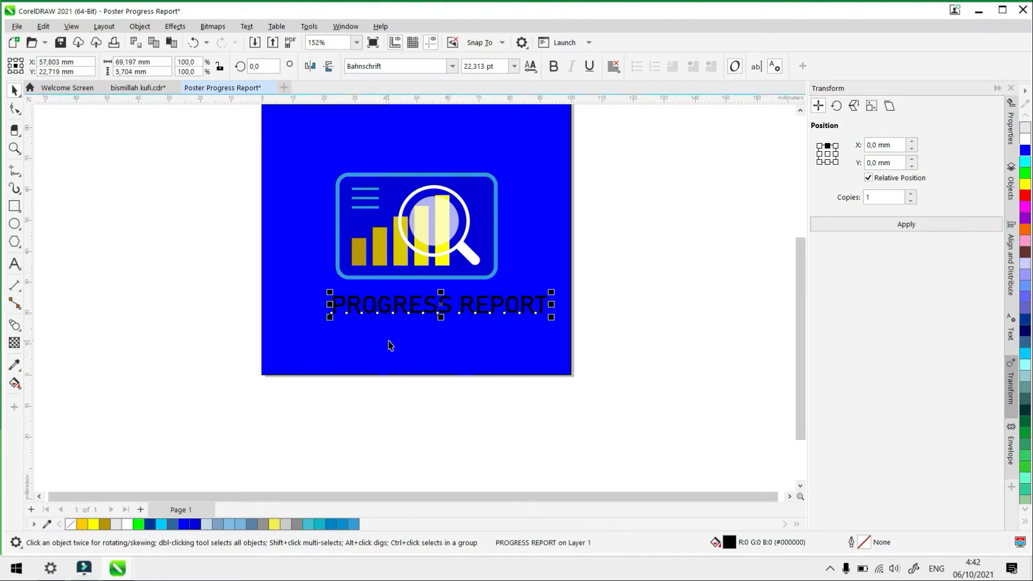
# Center the PROGRESS REPORT title horizontally on the blue background square
pyautogui.keyDown('shift'); pyautogui.click(389, 342); pyautogui.keyUp('shift')
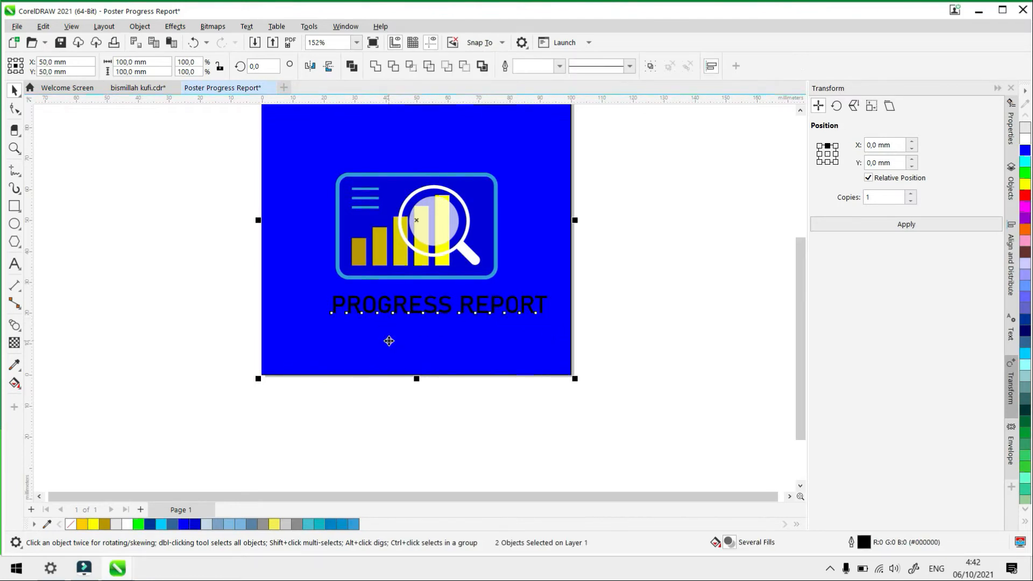
pyautogui.press('e')
pyautogui.click(400, 436)
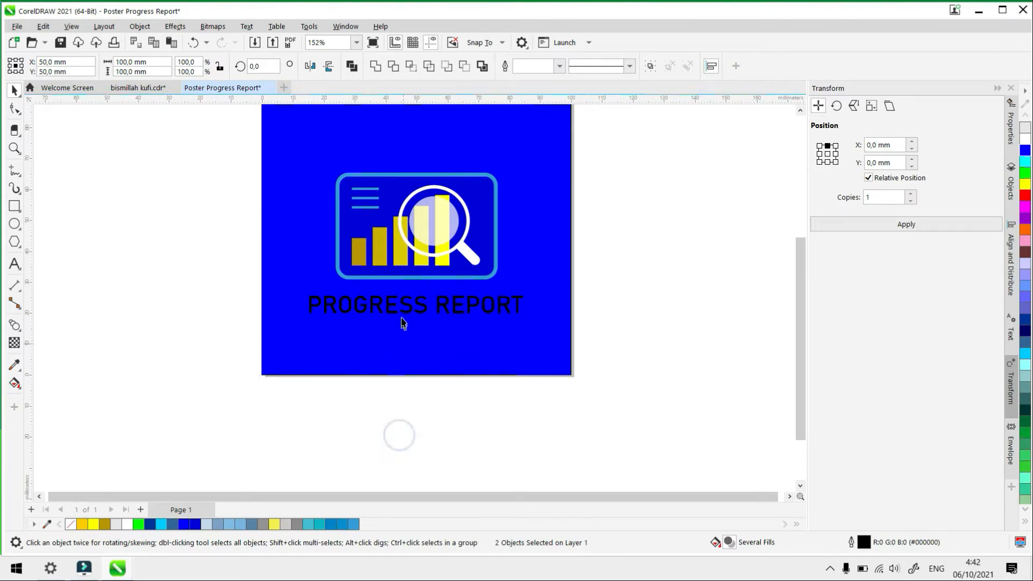
# Widen the title's letter spacing to make it about 81.8 mm wide and recenter it horizontally on the background
pyautogui.click(392, 314)
pyautogui.click(408, 303)
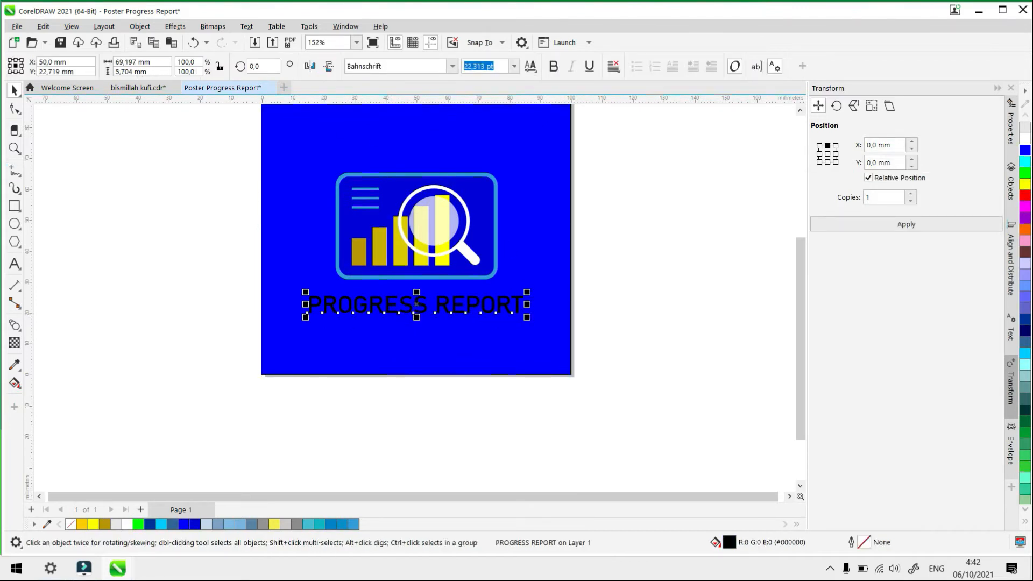
pyautogui.click(14, 110)
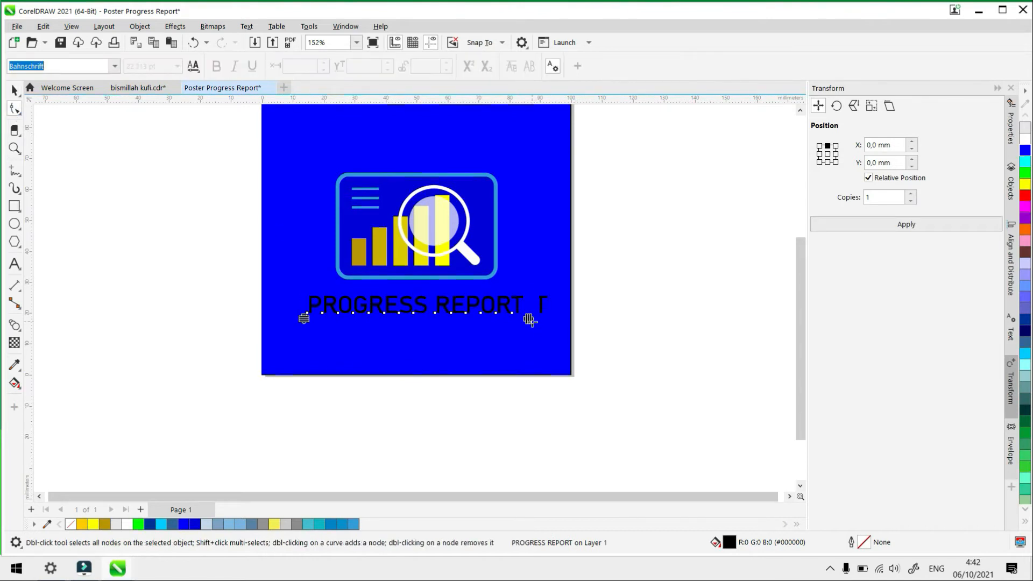
pyautogui.moveTo(533, 322); pyautogui.dragTo(567, 335)
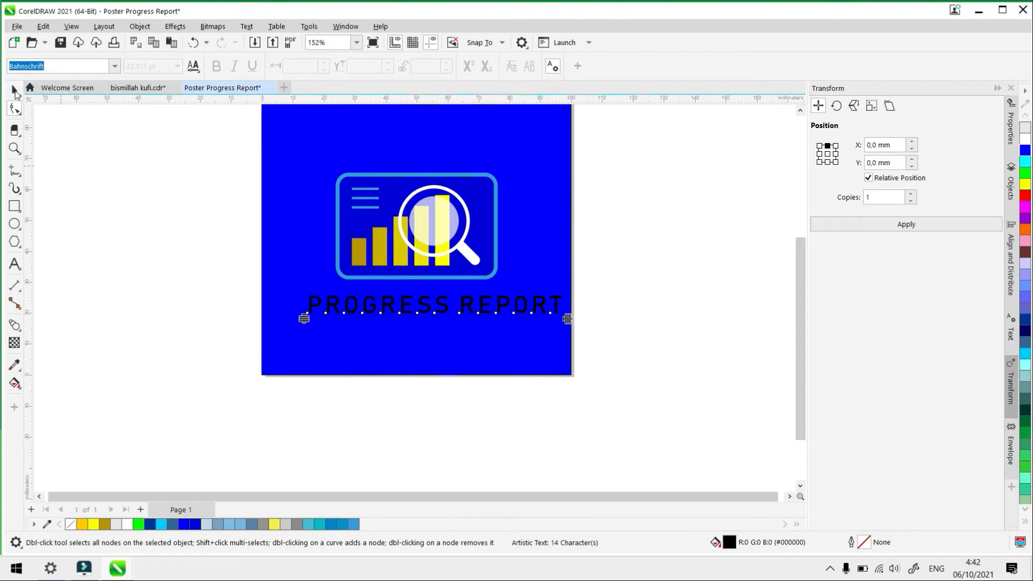
pyautogui.keyDown('shift'); pyautogui.click(405, 347); pyautogui.keyUp('shift')
pyautogui.press('c')
pyautogui.click(503, 446)
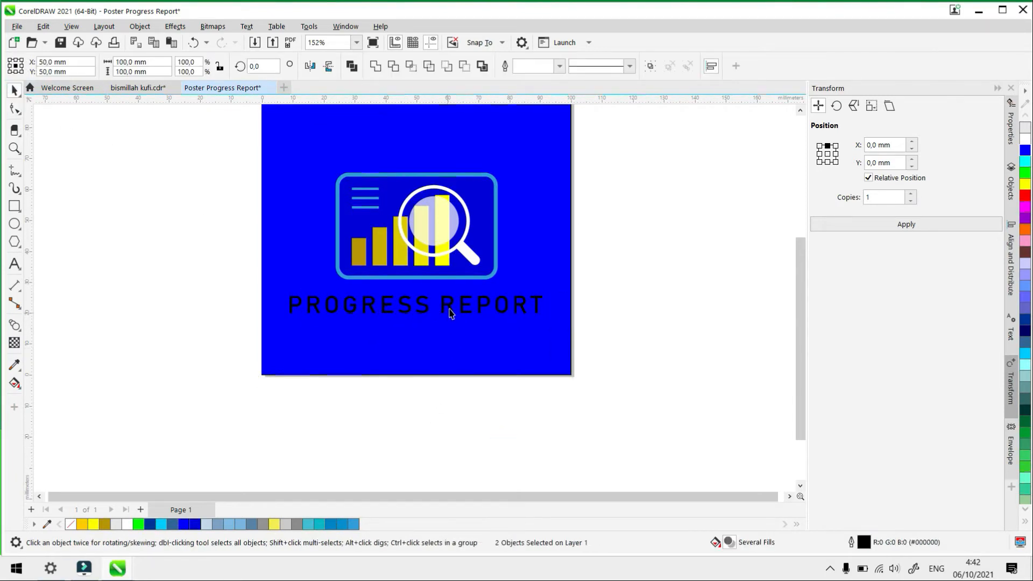
# Scale the title about its center down to about 66.7 mm wide and fill it with white
pyautogui.click(450, 309)
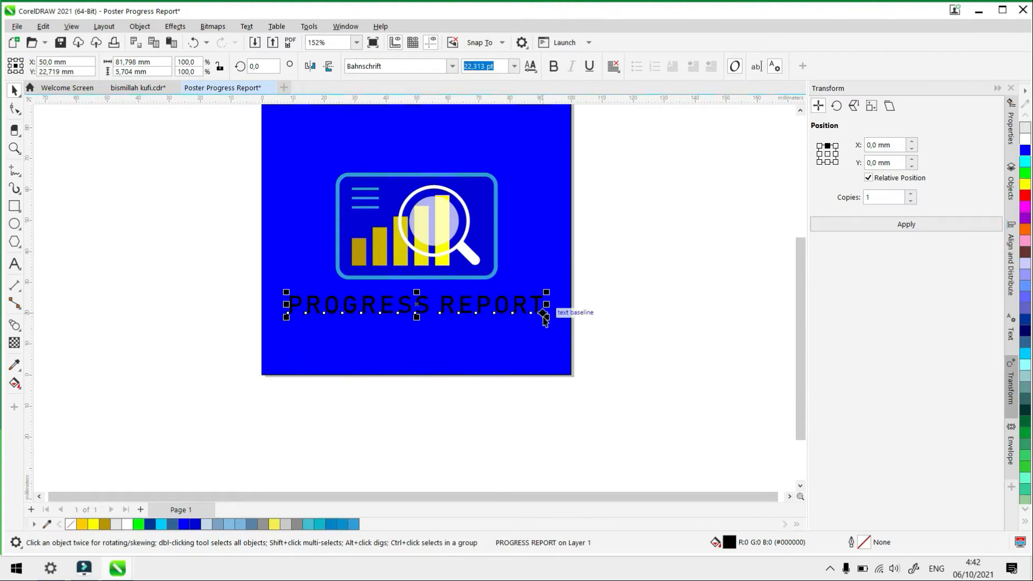
pyautogui.moveTo(550, 319); pyautogui.dragTo(577, 377)
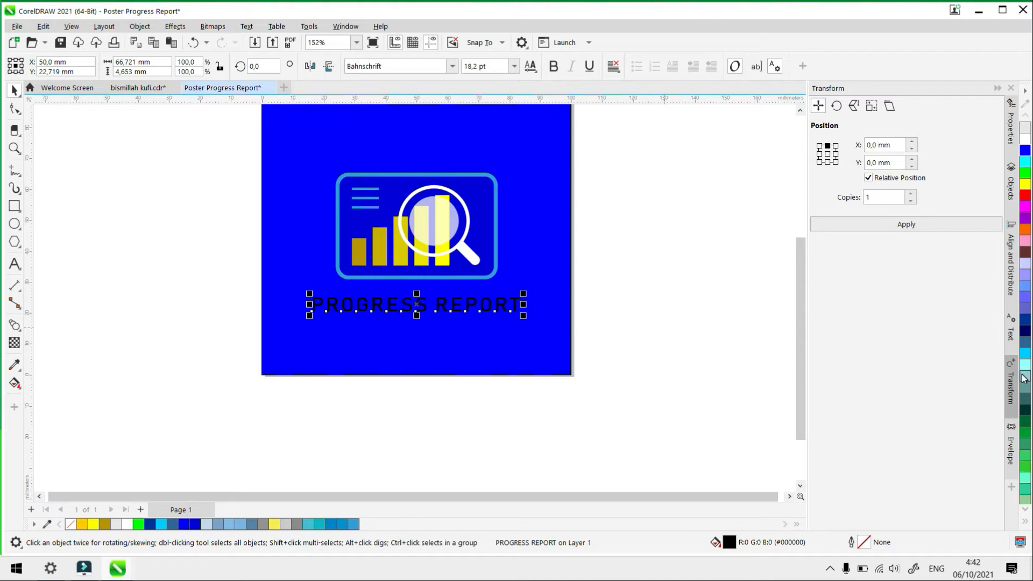
pyautogui.click(124, 525)
pyautogui.click(76, 284)
# Group the panel artwork with the PROGRESS REPORT title
pyautogui.scroll(-3, 607, 344)
pyautogui.scroll(1, 616, 321)
pyautogui.moveTo(600, 241); pyautogui.dragTo(408, 371)
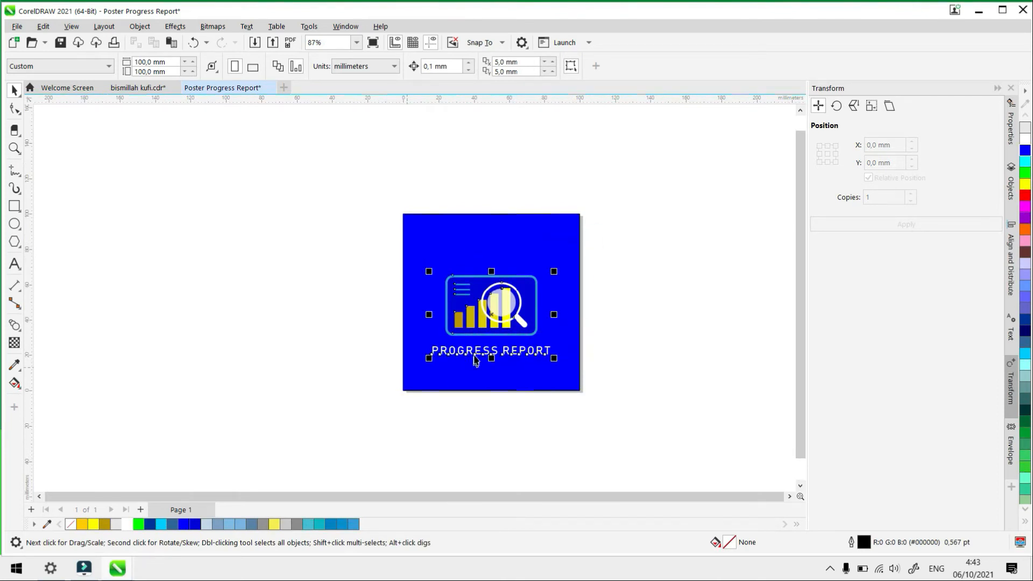
pyautogui.scroll(2, 485, 362)
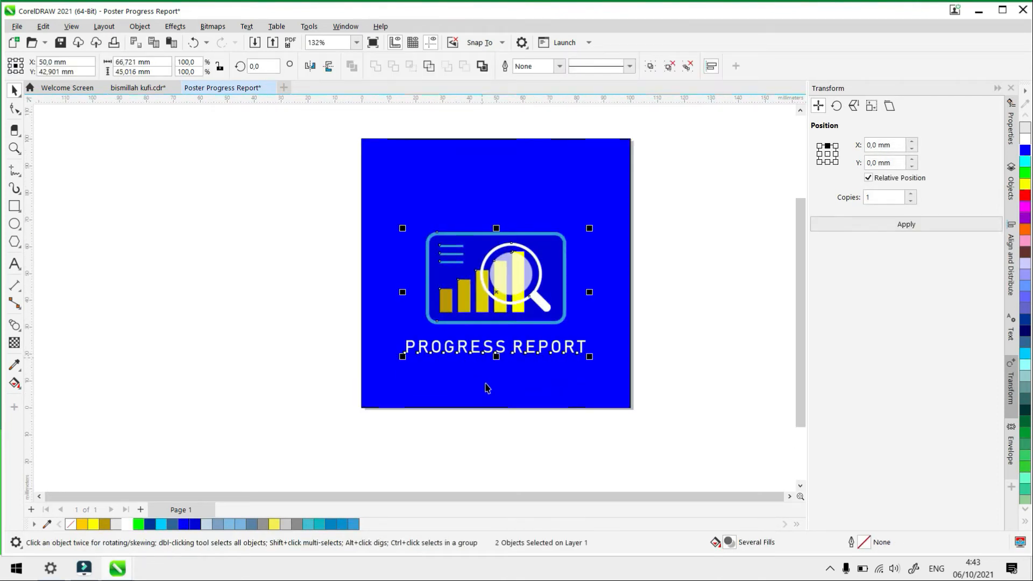
pyautogui.hotkey('ctrl', 'g')
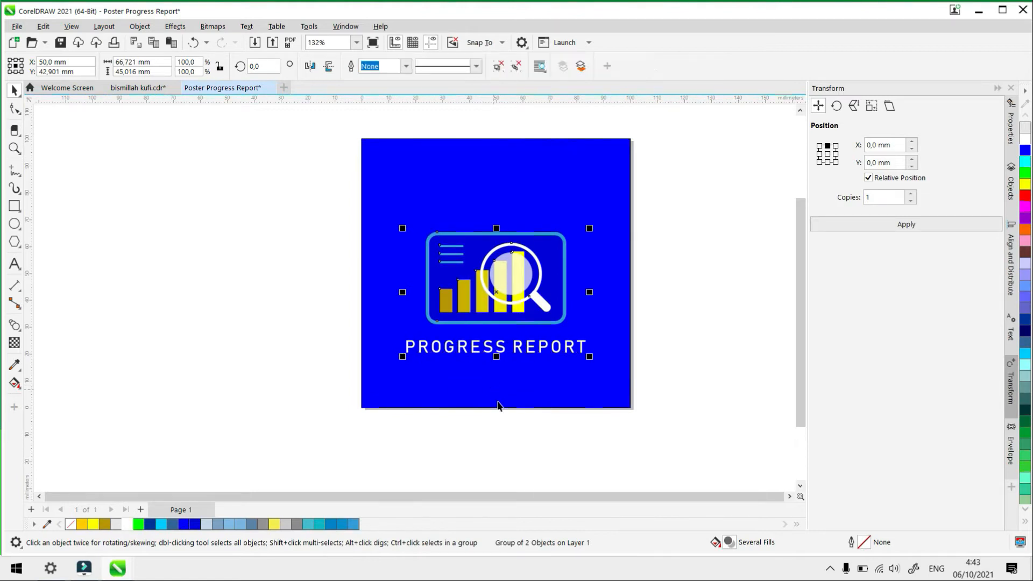
# Remove the outline from the blue background square
pyautogui.click(392, 148)
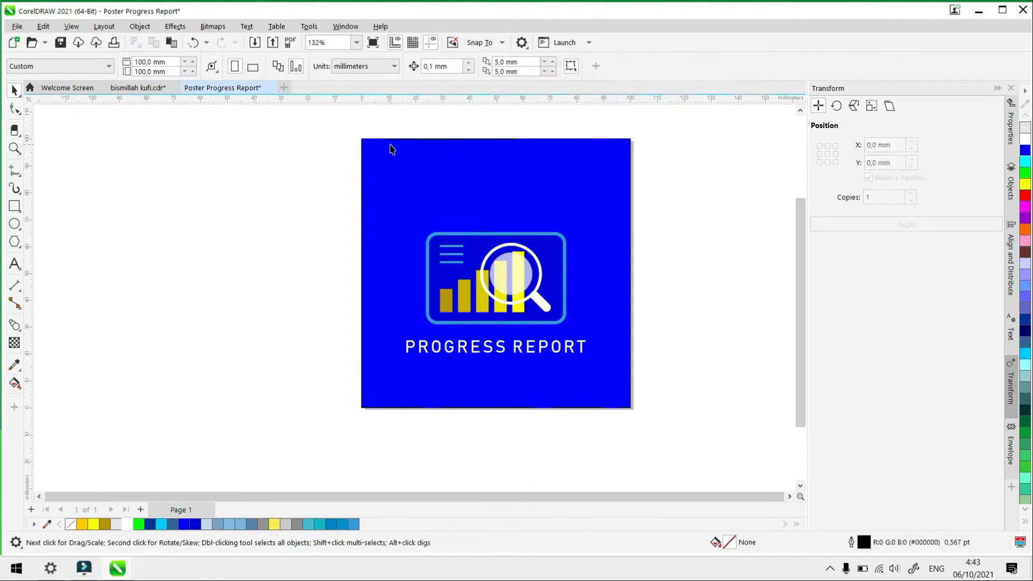
pyautogui.click(387, 143)
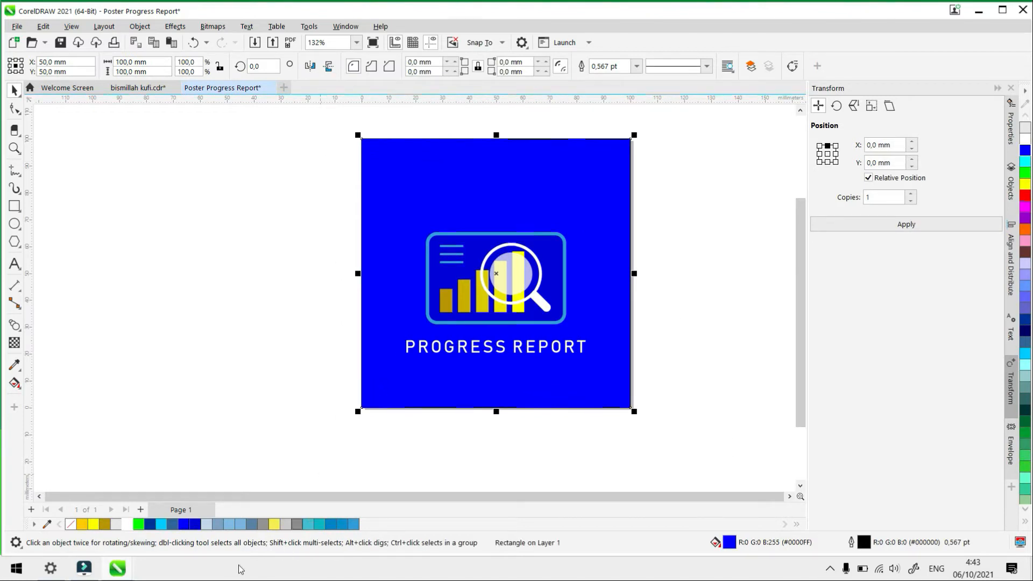
pyautogui.rightClick(73, 527)
pyautogui.click(106, 350)
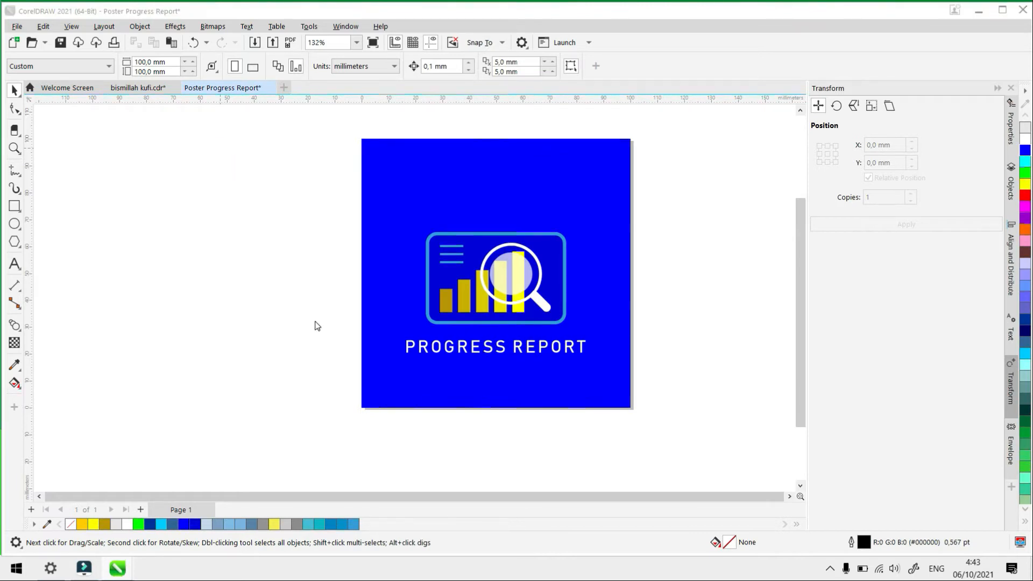
# Try importing the "template humas gis atas logo" image about 37.4 mm wide at the background's upper-left corner, and delete it
pyautogui.scroll(-2, 339, 169)
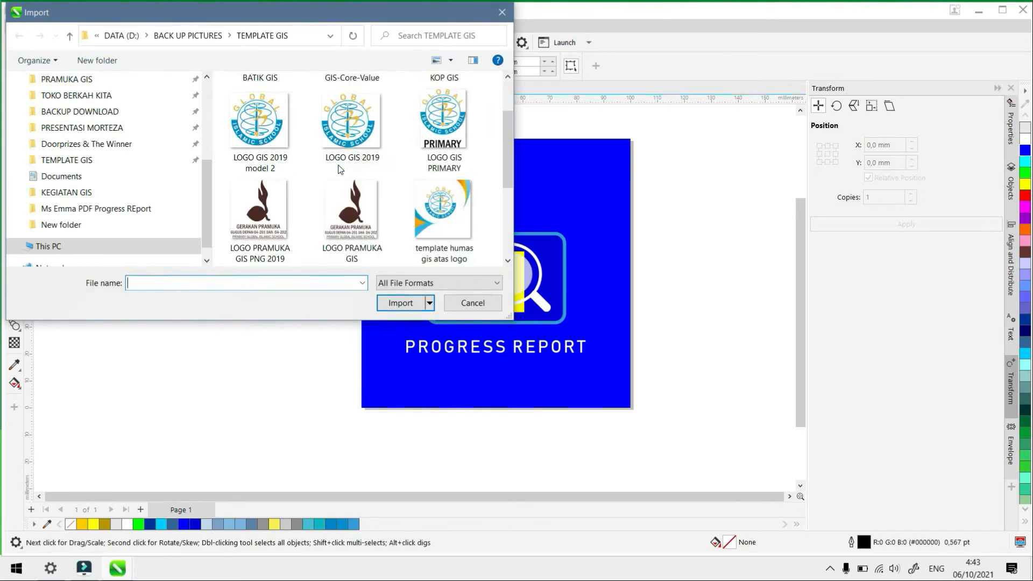
pyautogui.click(457, 222)
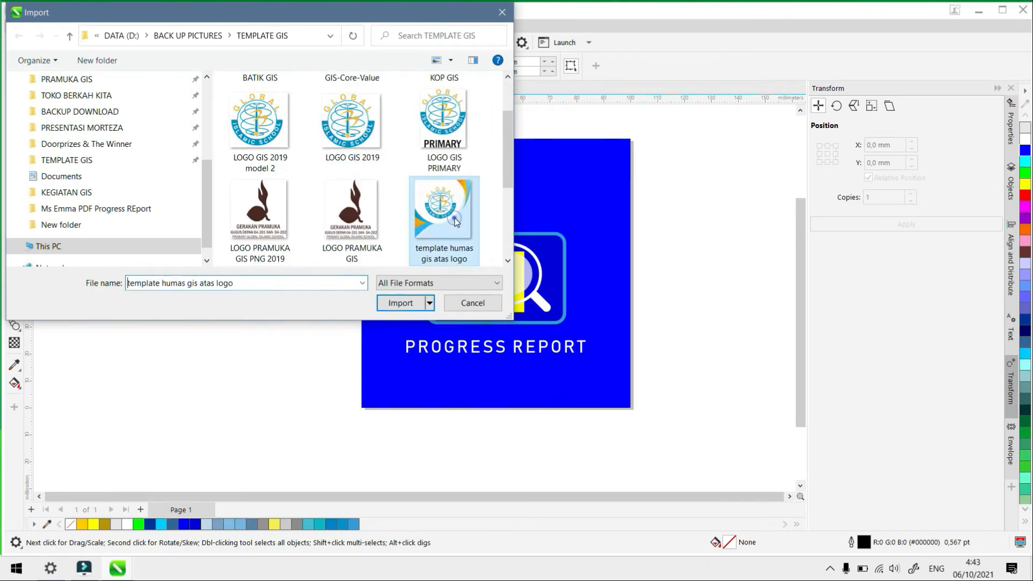
pyautogui.click(396, 305)
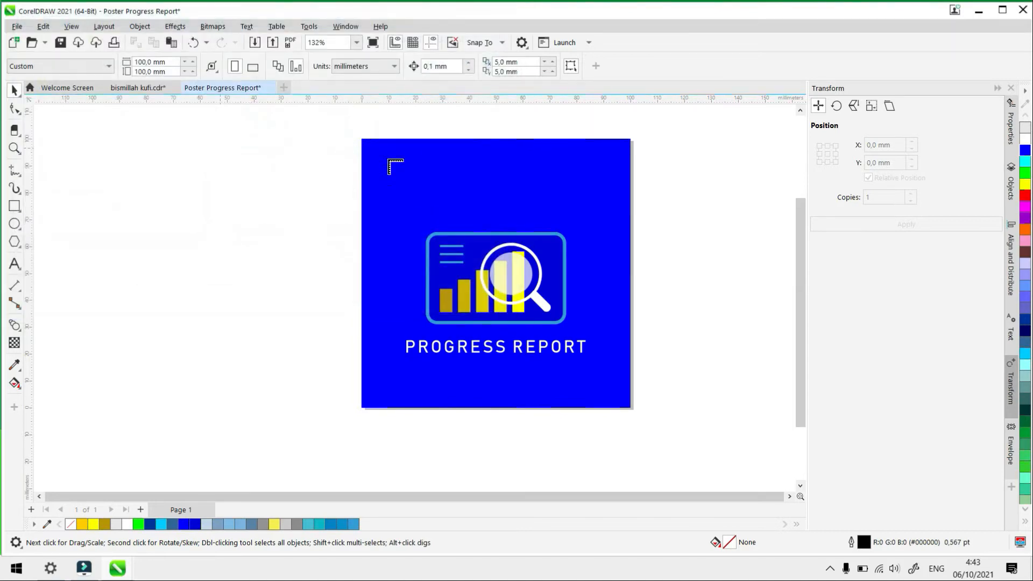
pyautogui.click(360, 139)
pyautogui.moveTo(409, 189); pyautogui.dragTo(467, 248)
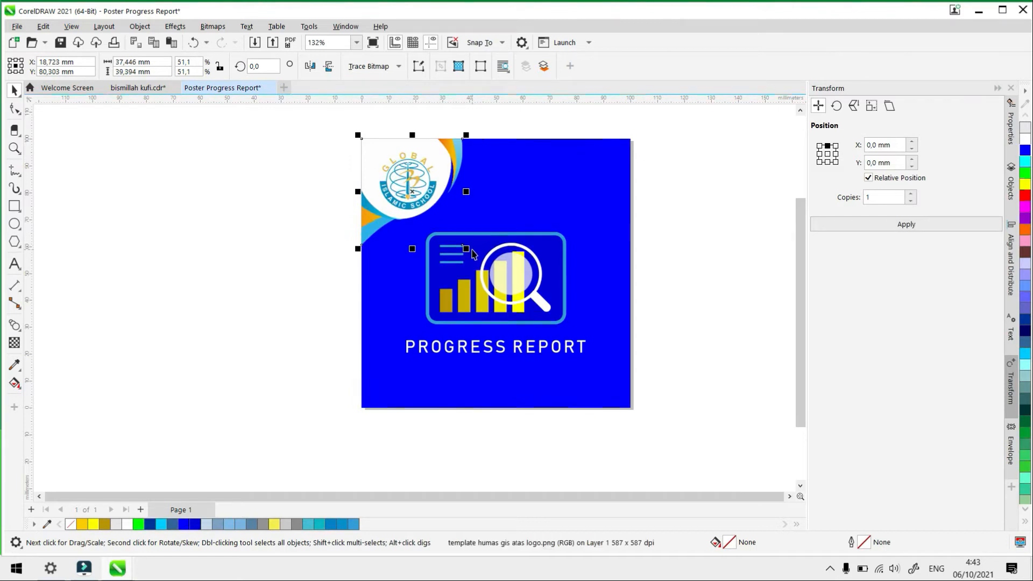
pyautogui.press('Delete')
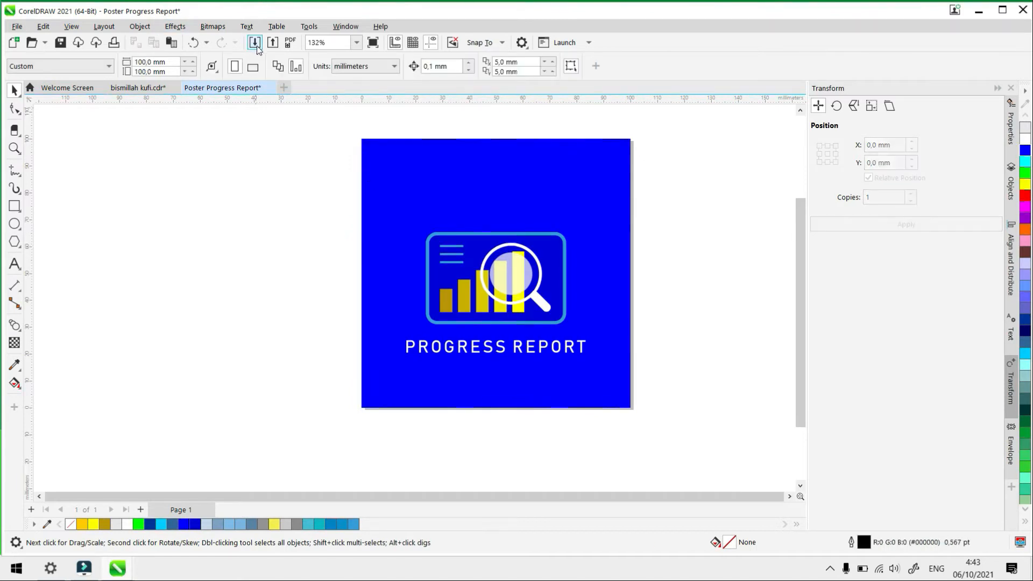
# Import the "template logo gis" image and place it about 40.9 mm wide at the background's upper-left corner
pyautogui.click(257, 46)
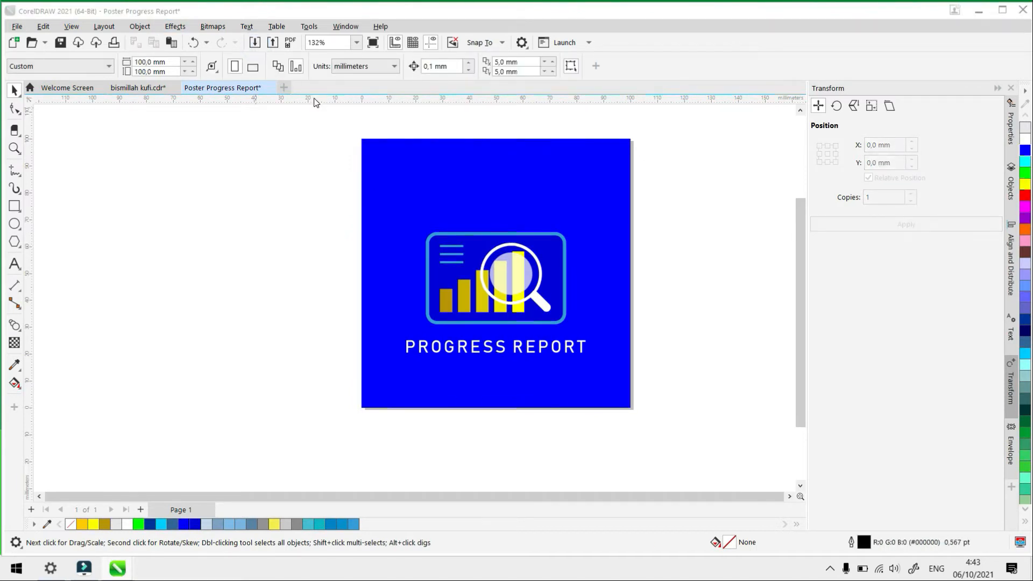
pyautogui.scroll(-3, 467, 164)
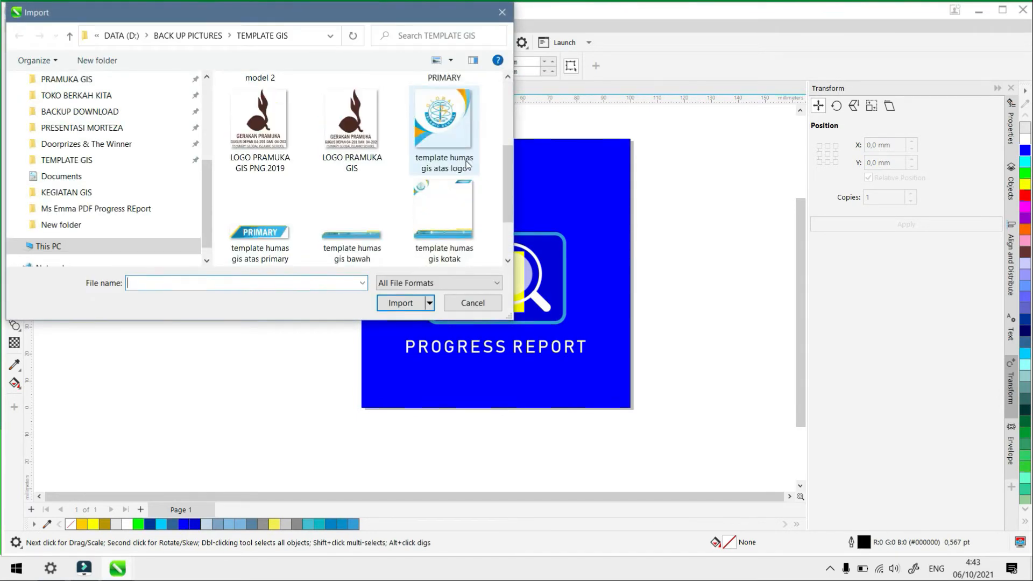
pyautogui.scroll(-2, 466, 163)
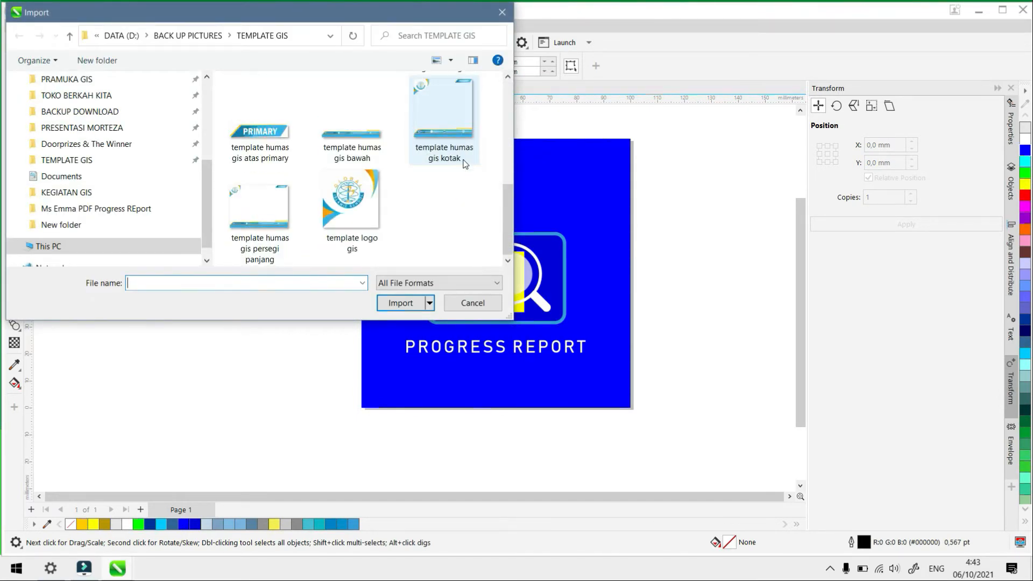
pyautogui.click(361, 209)
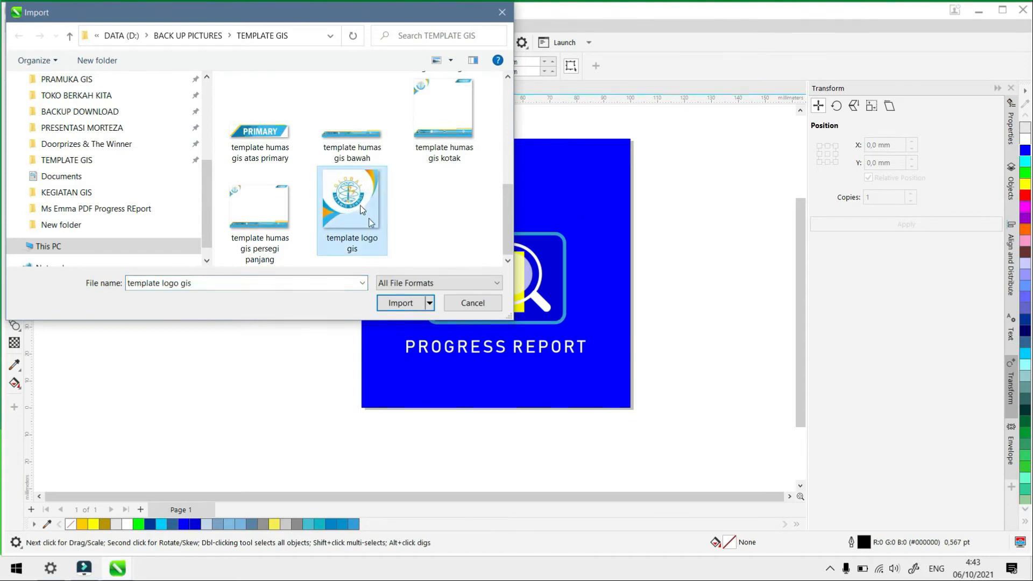
pyautogui.click(400, 303)
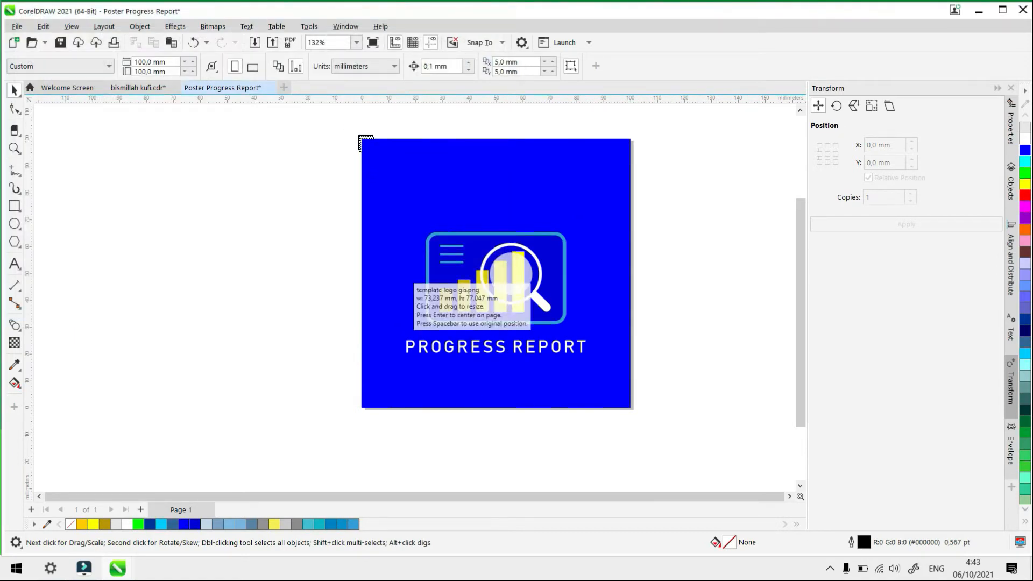
pyautogui.moveTo(361, 139); pyautogui.dragTo(475, 258)
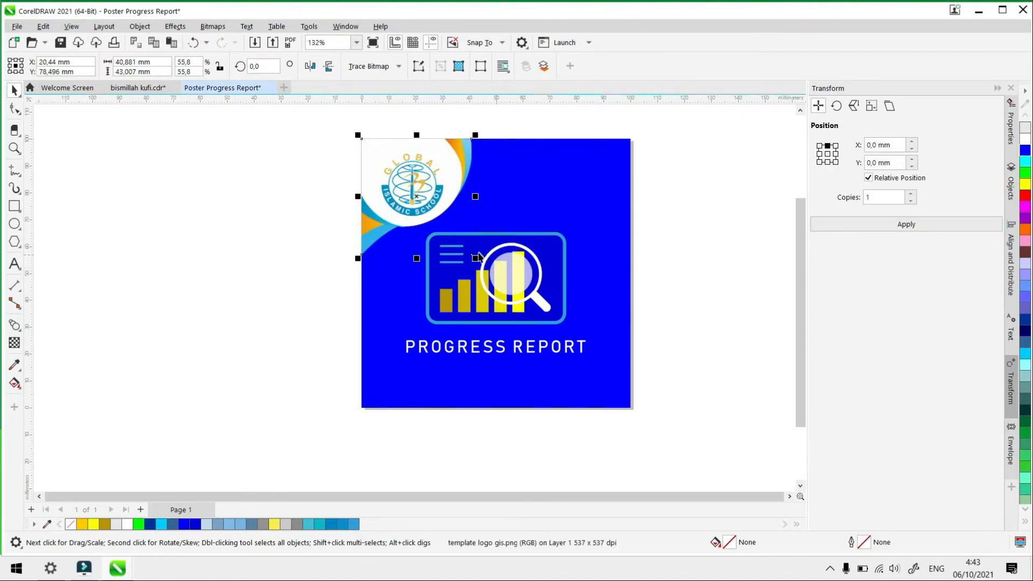
# Try scaling the corner logo image down to about 35.7 mm wide, and delete it from the poster
pyautogui.moveTo(473, 255); pyautogui.dragTo(466, 260)
pyautogui.click(505, 115)
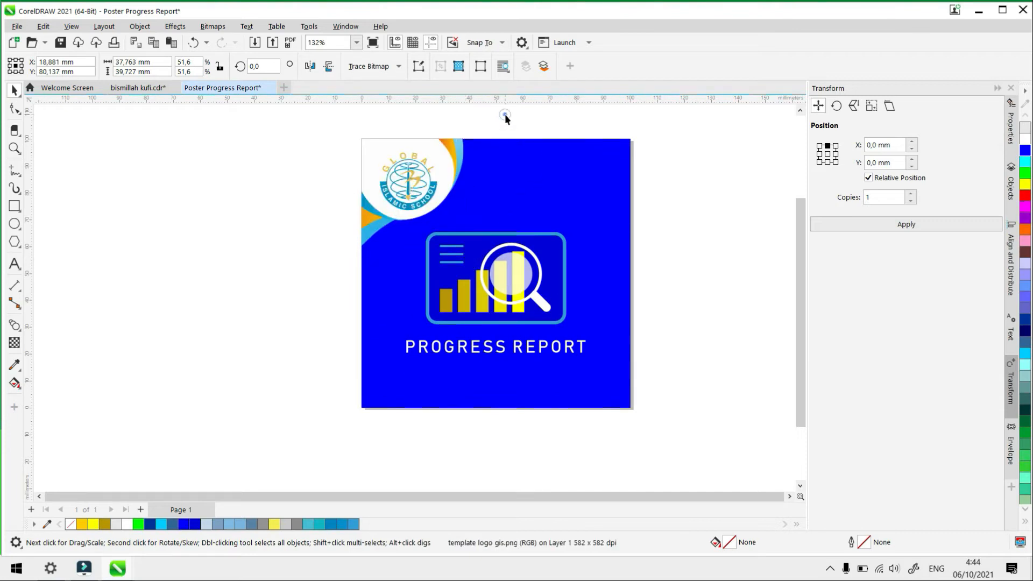
pyautogui.scroll(-2, 505, 191)
pyautogui.press('Tab')
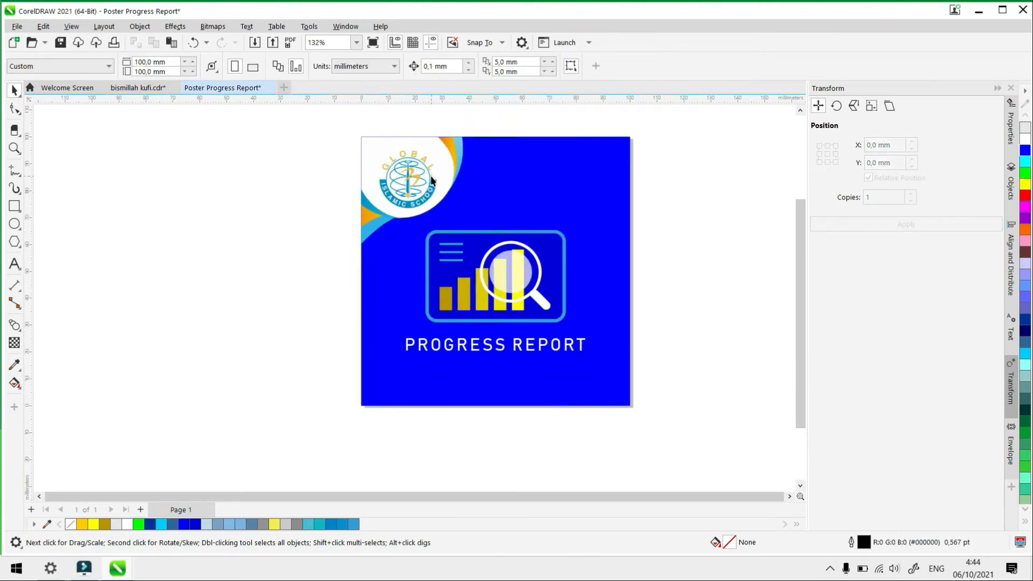
pyautogui.moveTo(474, 252); pyautogui.dragTo(461, 242)
pyautogui.click(695, 310)
pyautogui.scroll(-1, 436, 208)
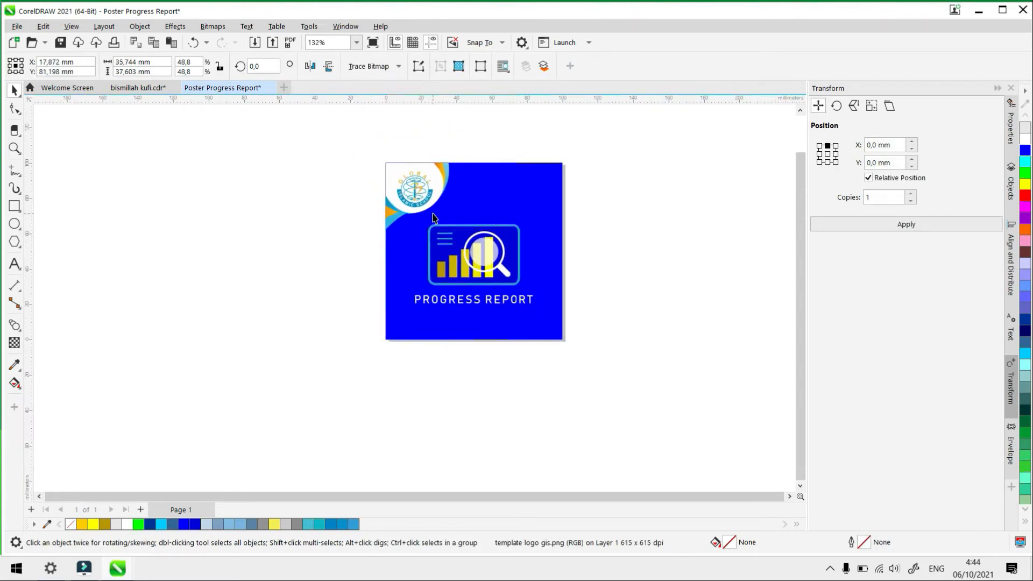
pyautogui.click(419, 178)
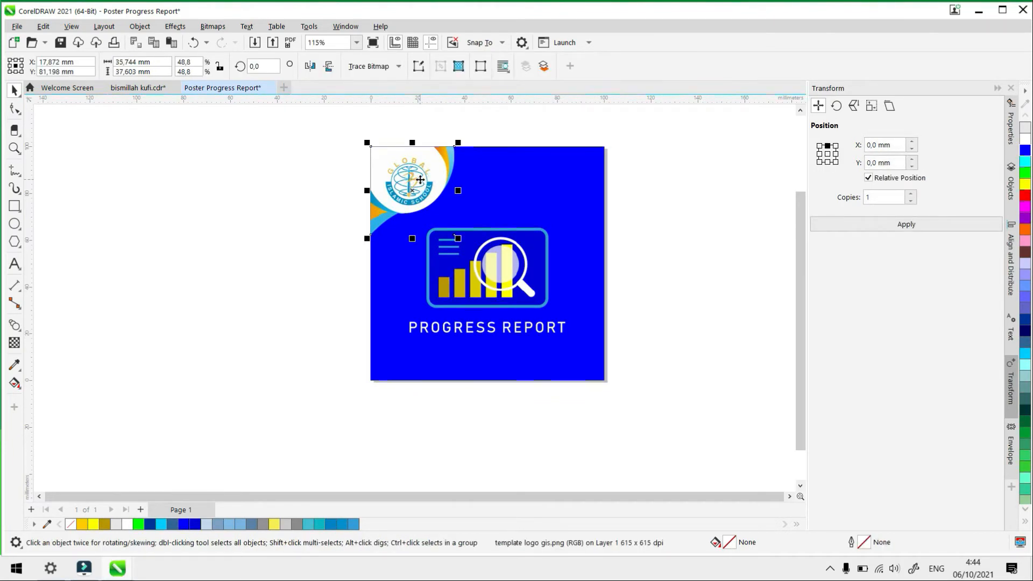
pyautogui.press('Delete')
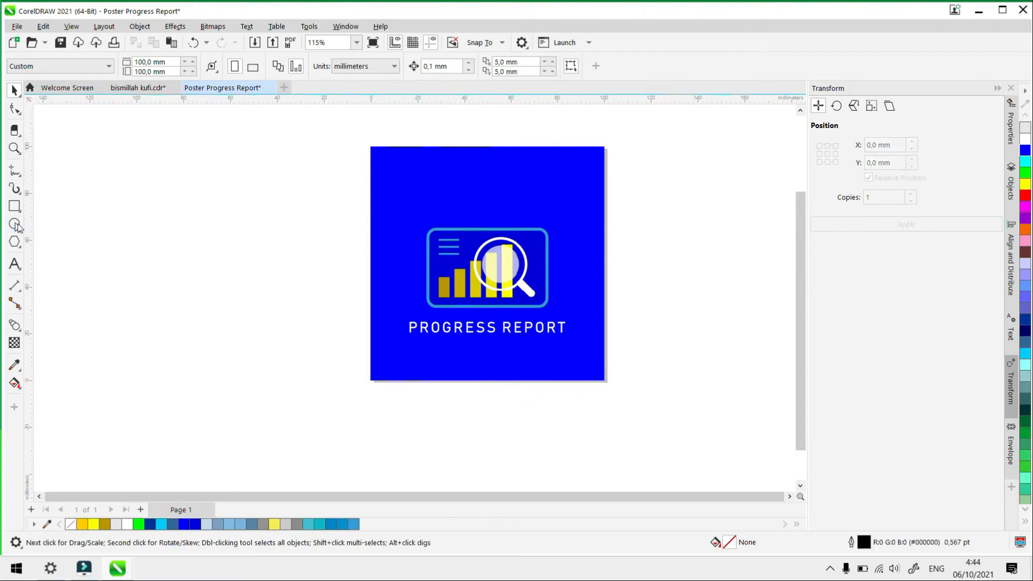
# Draw a circle about 48.3 mm in diameter overlapping the background's upper-left corner, filled white with no outline
pyautogui.click(15, 225)
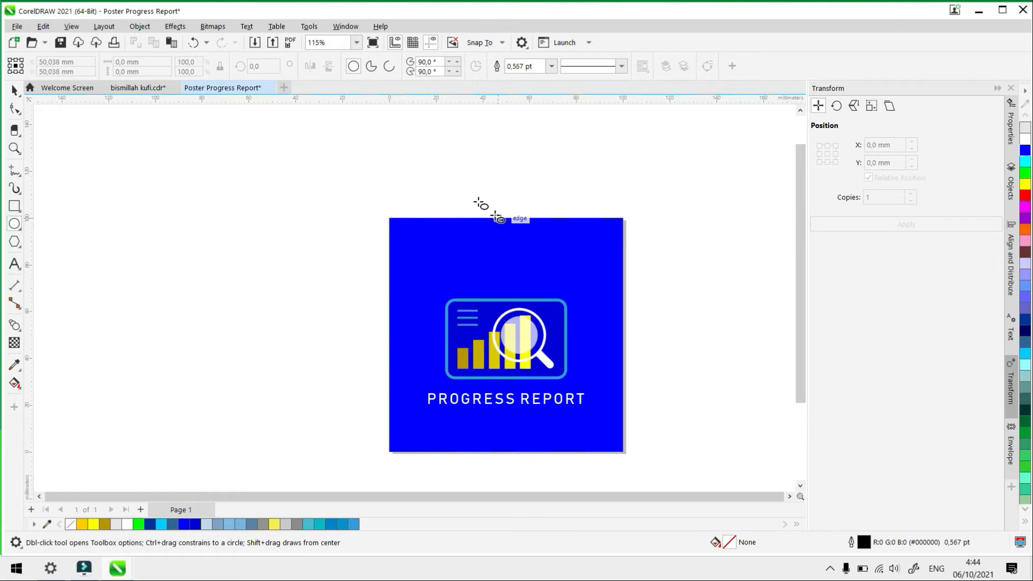
pyautogui.moveTo(297, 129); pyautogui.dragTo(447, 281)
pyautogui.click(13, 91)
pyautogui.moveTo(362, 180); pyautogui.dragTo(394, 203)
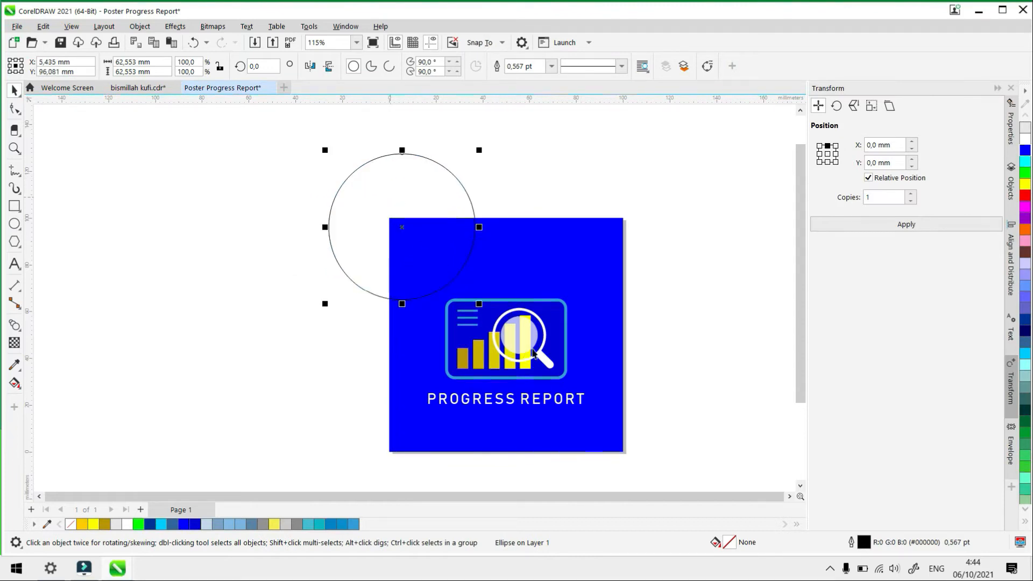
pyautogui.moveTo(325, 151); pyautogui.dragTo(359, 184)
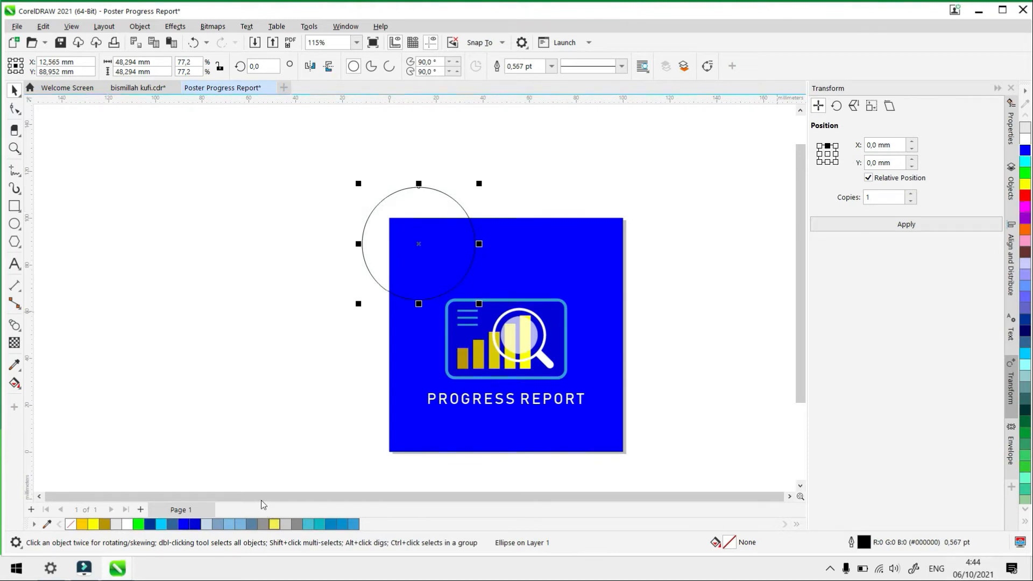
pyautogui.click(127, 524)
pyautogui.rightClick(69, 525)
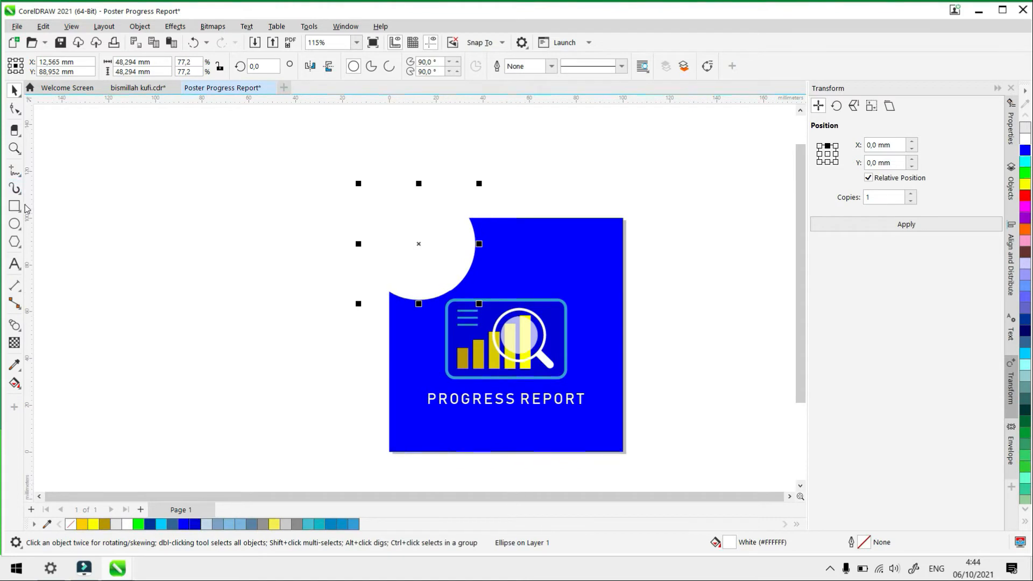
# Crop the white circle to the poster's upper-left corner so nothing extends past the page edges
pyautogui.click(15, 109)
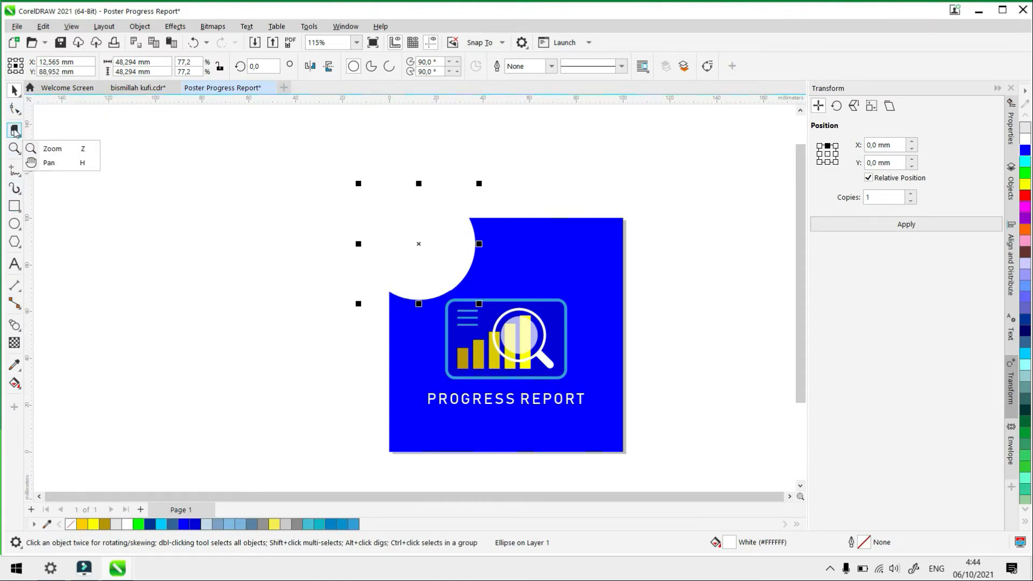
pyautogui.click(16, 131)
pyautogui.click(37, 132)
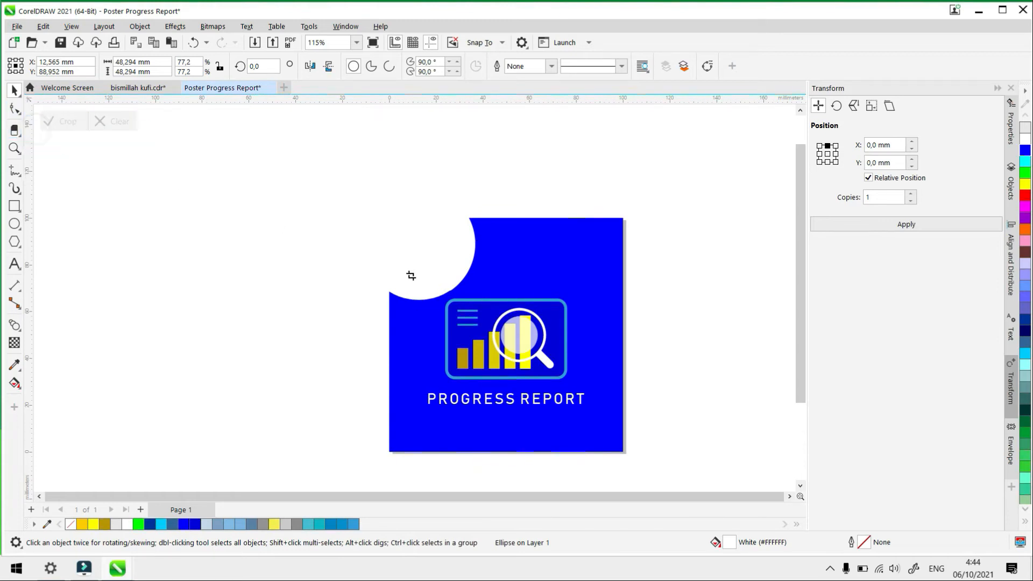
pyautogui.moveTo(390, 219); pyautogui.dragTo(507, 385)
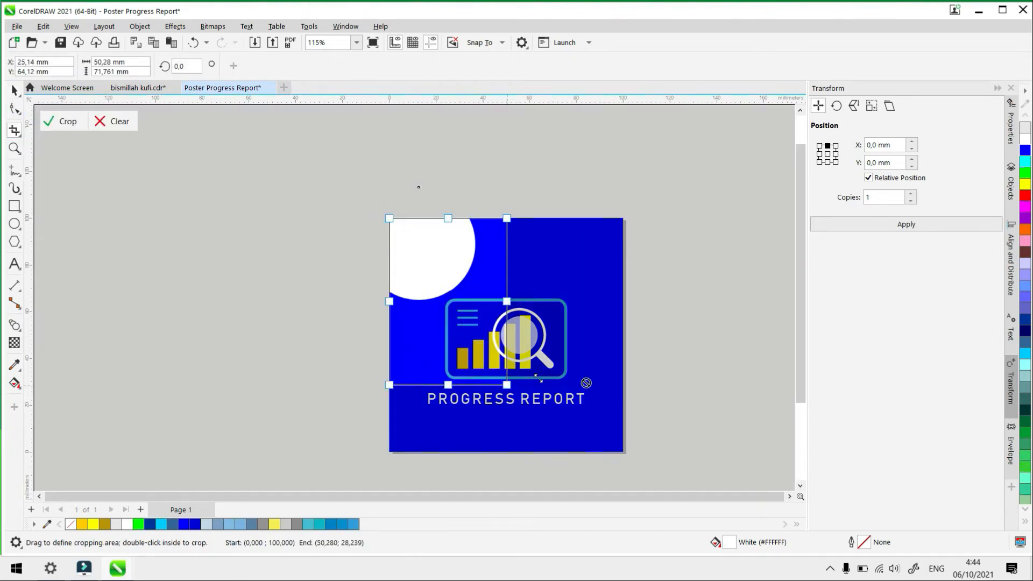
pyautogui.click(68, 121)
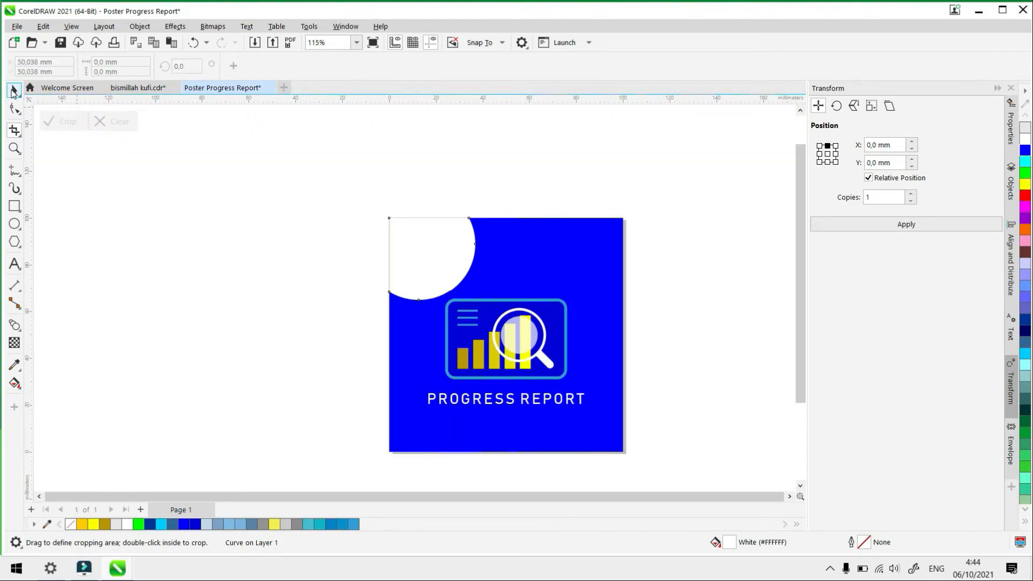
pyautogui.click(13, 90)
pyautogui.click(191, 251)
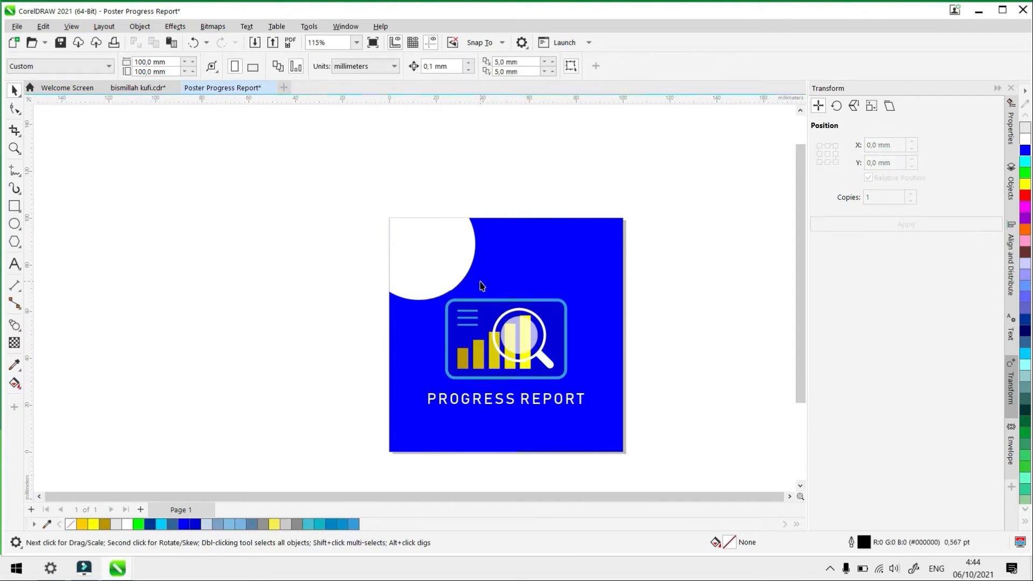
# Slightly reduce the white corner shape's height by raising its lower edge
pyautogui.click(462, 262)
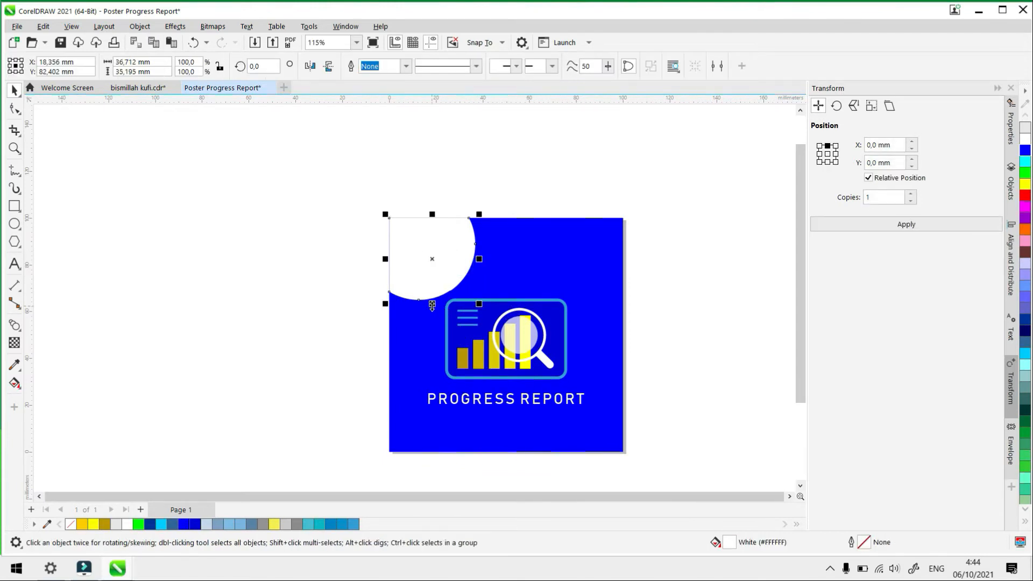
pyautogui.moveTo(431, 306); pyautogui.dragTo(434, 297)
pyautogui.click(451, 167)
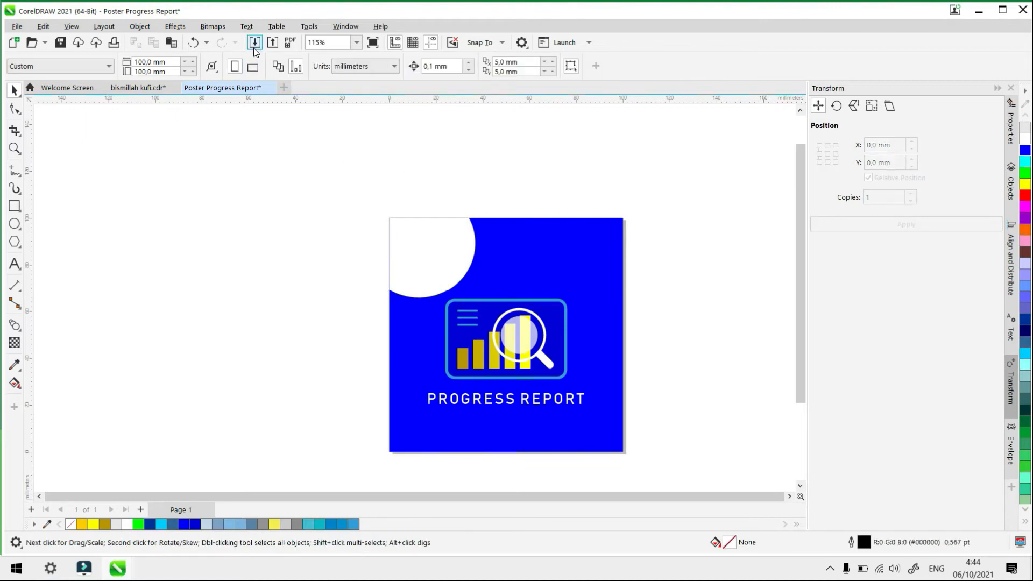
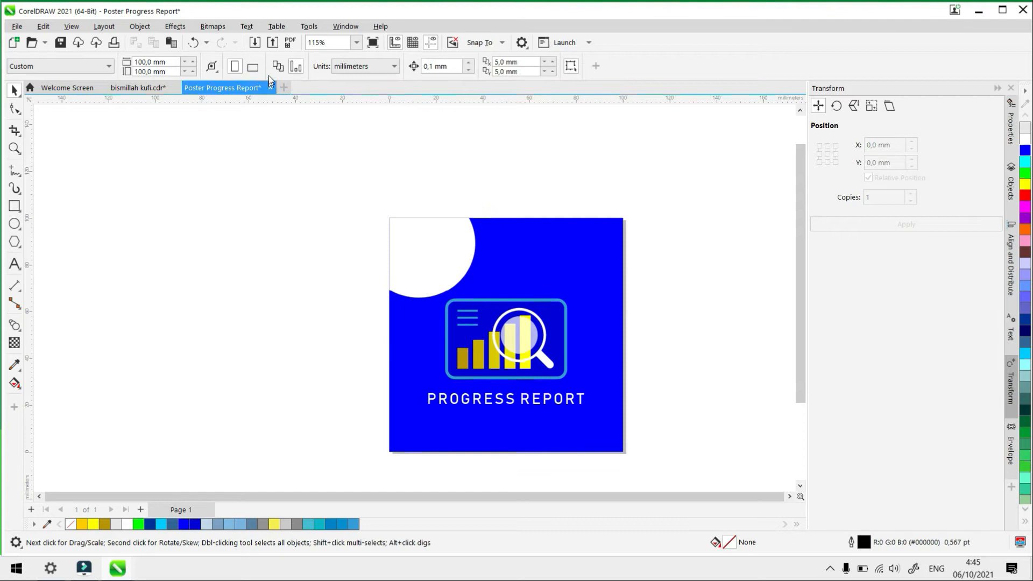
# Start importing a file and search the OUTPUT COREL folder for "gis"
pyautogui.click(255, 44)
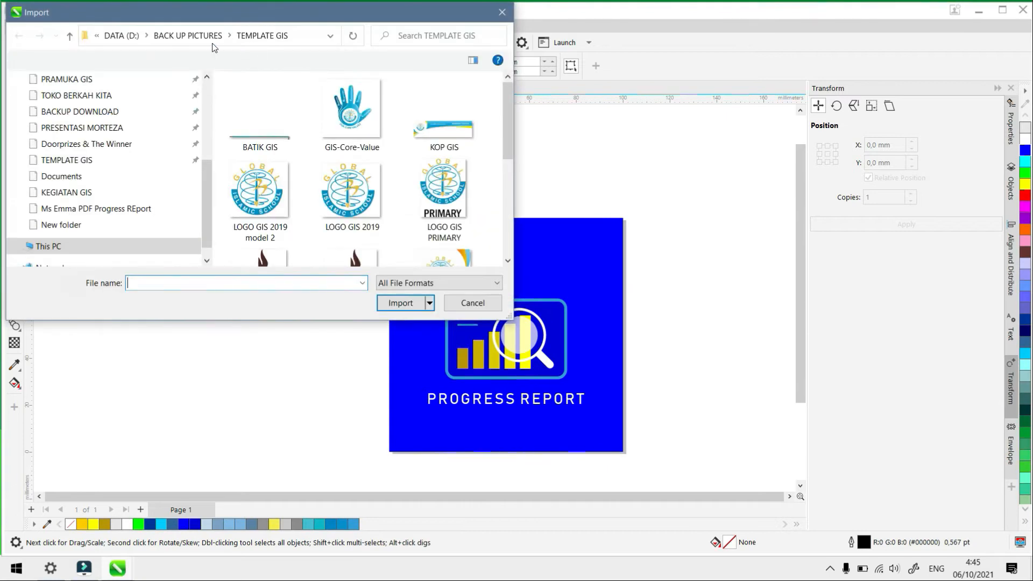
pyautogui.scroll(-3, 379, 209)
pyautogui.scroll(-2, 379, 209)
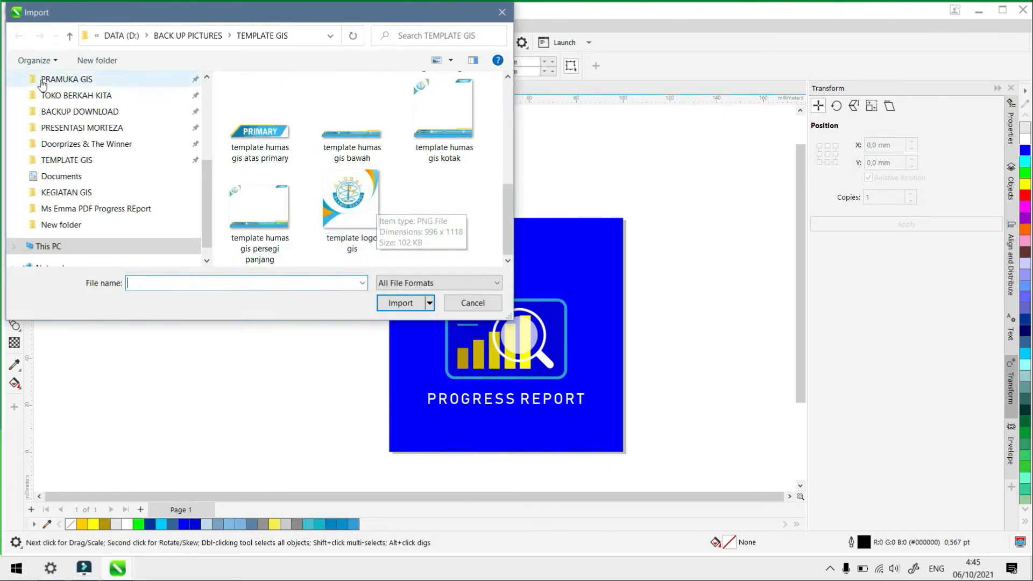
pyautogui.scroll(2, 123, 116)
pyautogui.scroll(2, 124, 116)
pyautogui.click(80, 112)
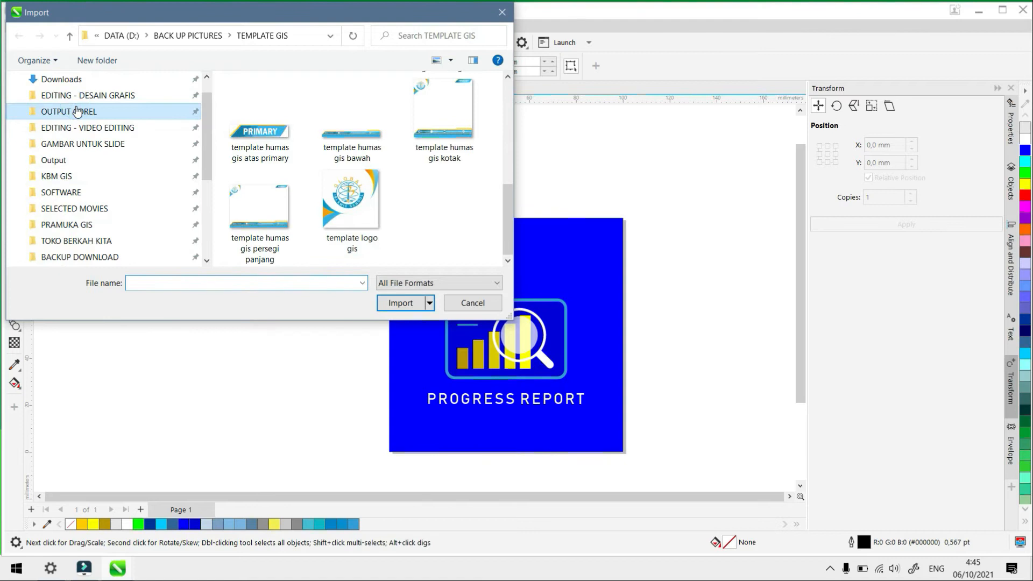
pyautogui.click(433, 42)
pyautogui.write('gis')
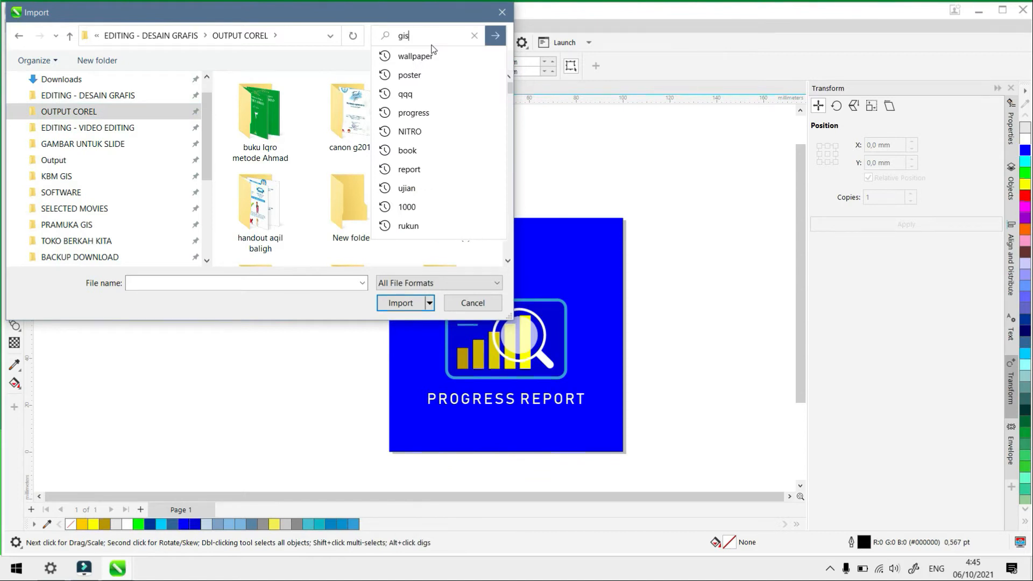
pyautogui.press('Return')
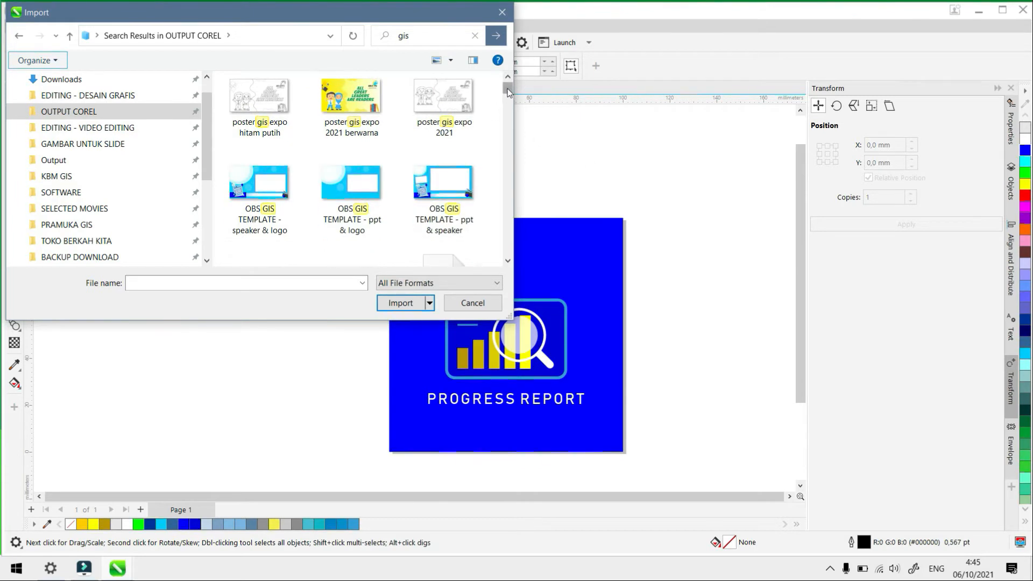
# Find the file "template gis expo 2021 - LOGO GIS" in the search results and import it
pyautogui.scroll(-5, 377, 208)
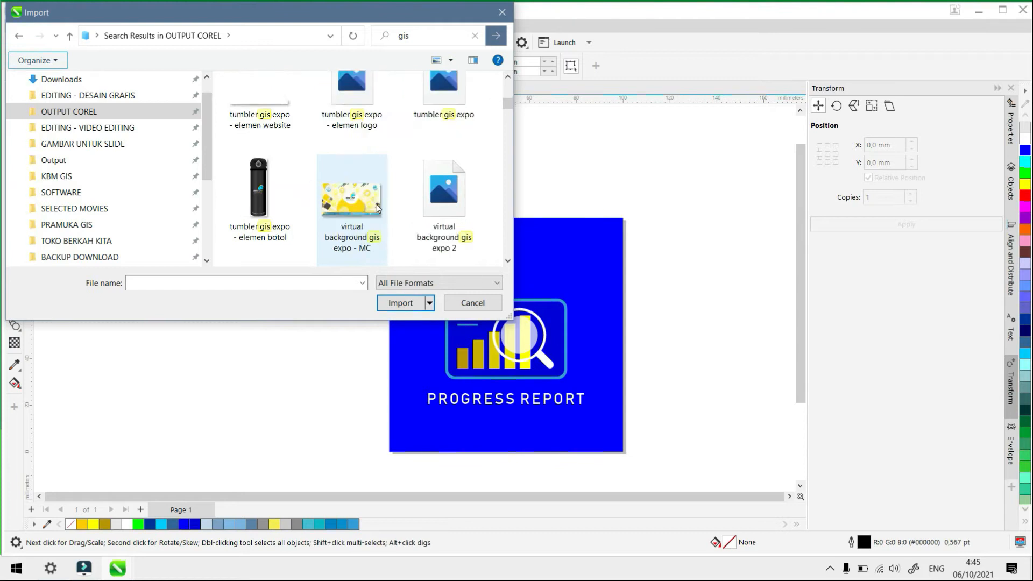
pyautogui.scroll(-10, 385, 200)
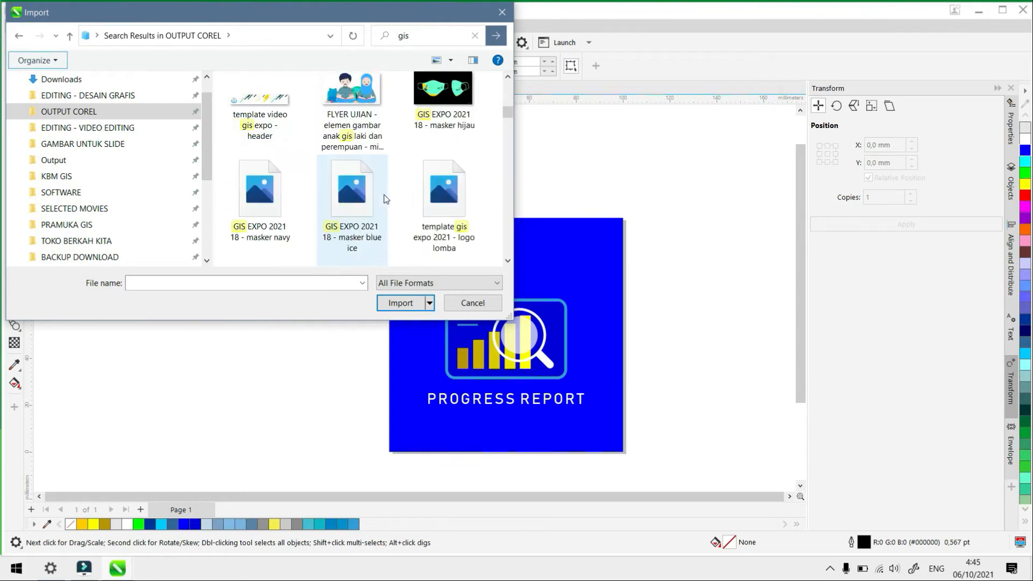
pyautogui.scroll(-2, 385, 199)
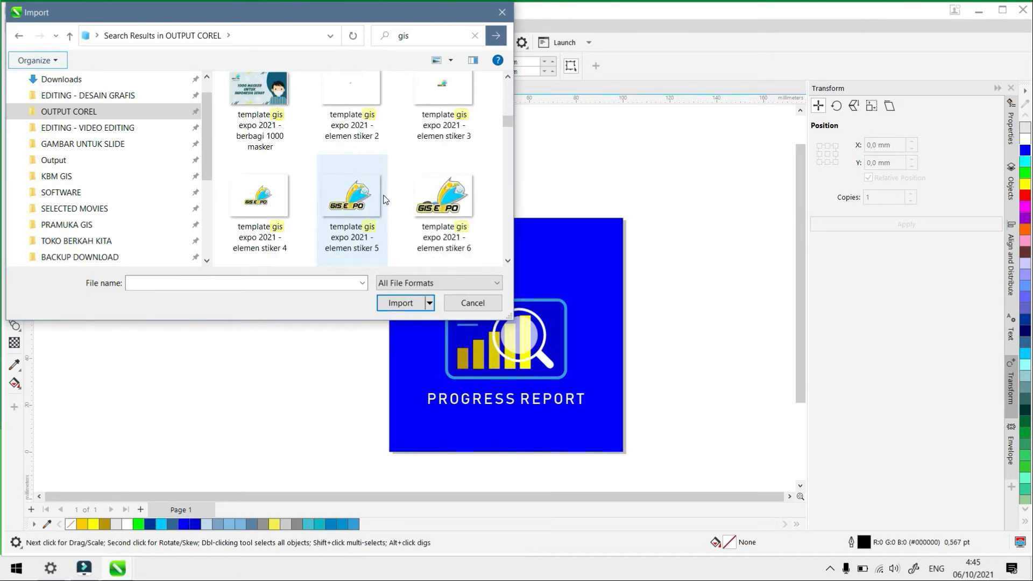
pyautogui.scroll(-6, 385, 199)
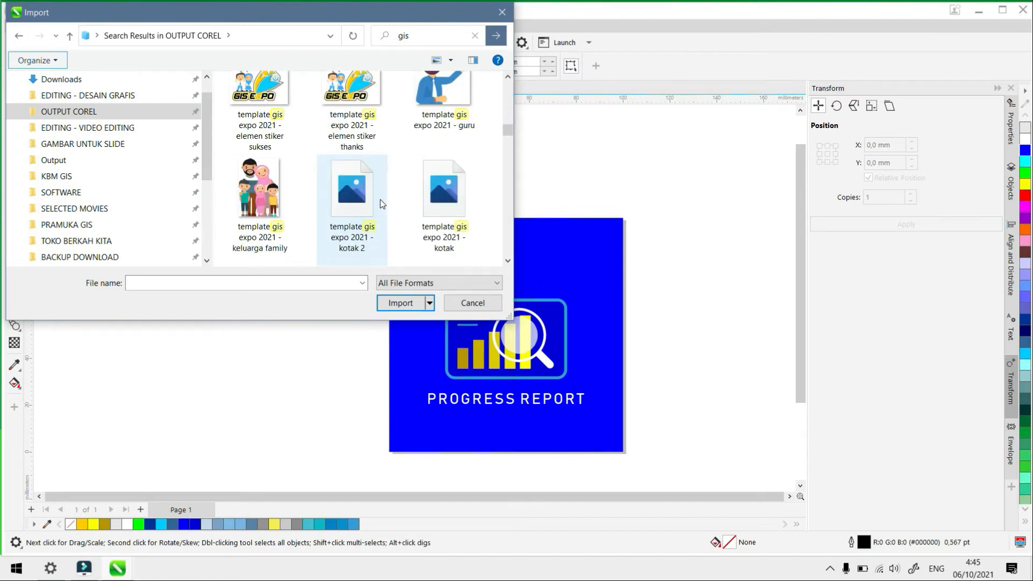
pyautogui.scroll(-2, 383, 204)
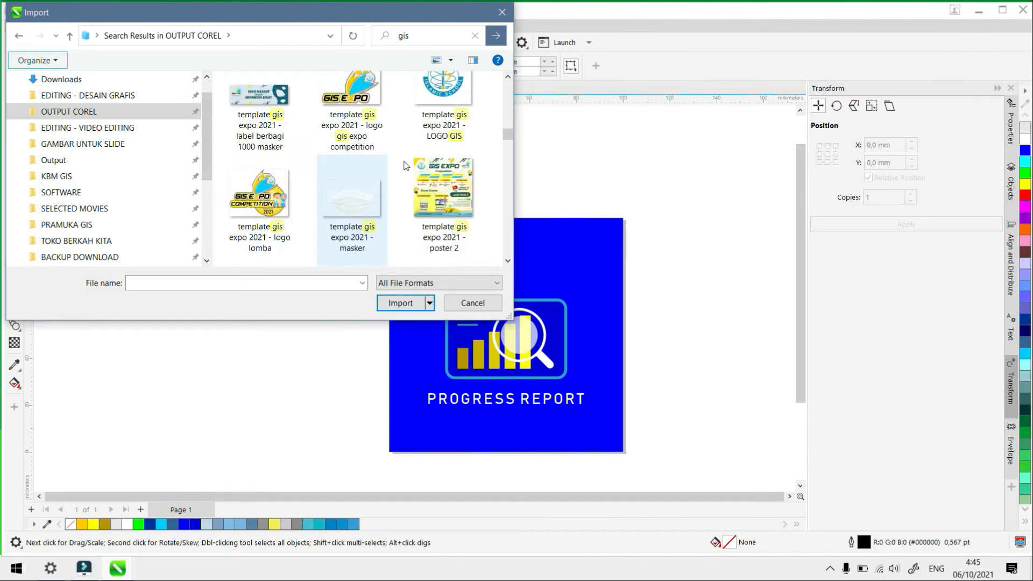
pyautogui.click(442, 110)
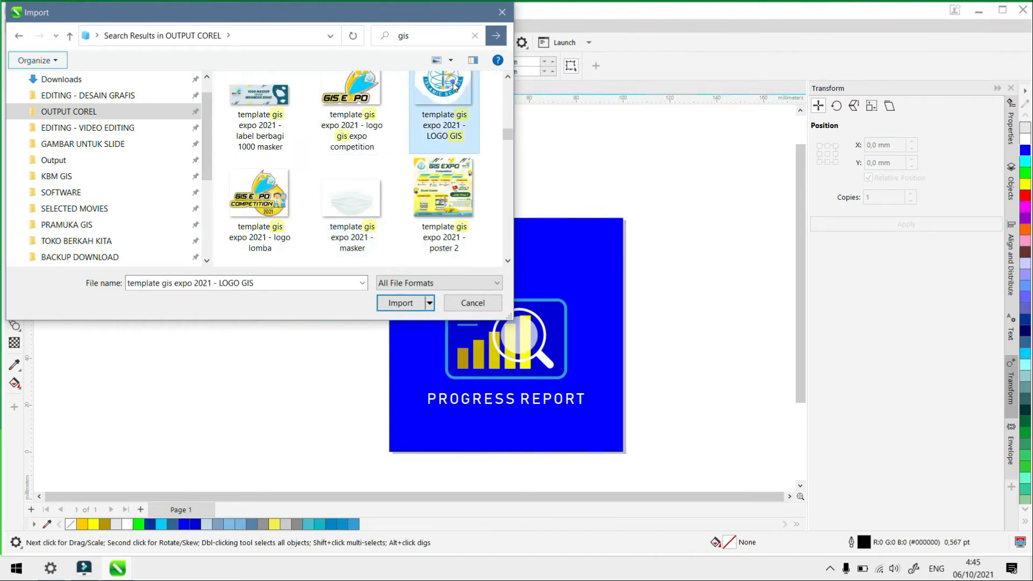
pyautogui.click(399, 303)
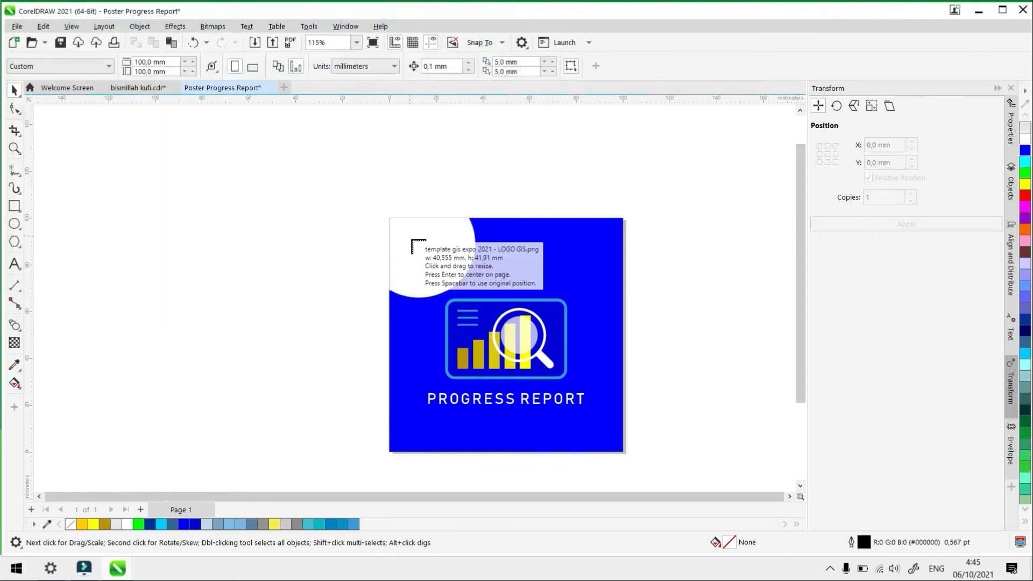
# Place the imported logo about 22.9 mm wide and move it onto the blue background, just beside the white corner shape
pyautogui.moveTo(397, 226); pyautogui.dragTo(455, 284)
pyautogui.moveTo(414, 245); pyautogui.dragTo(507, 251)
pyautogui.click(480, 160)
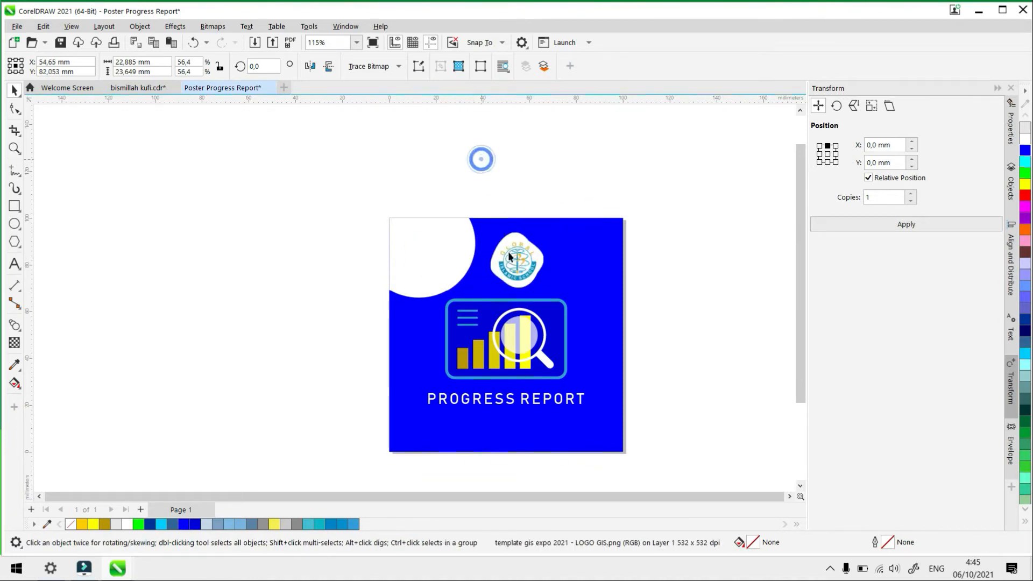
# Open the set of line and curve drawing tools that includes Freehand, Bézier, Pen and B-Spline
pyautogui.scroll(4, 514, 226)
pyautogui.scroll(2, 412, 279)
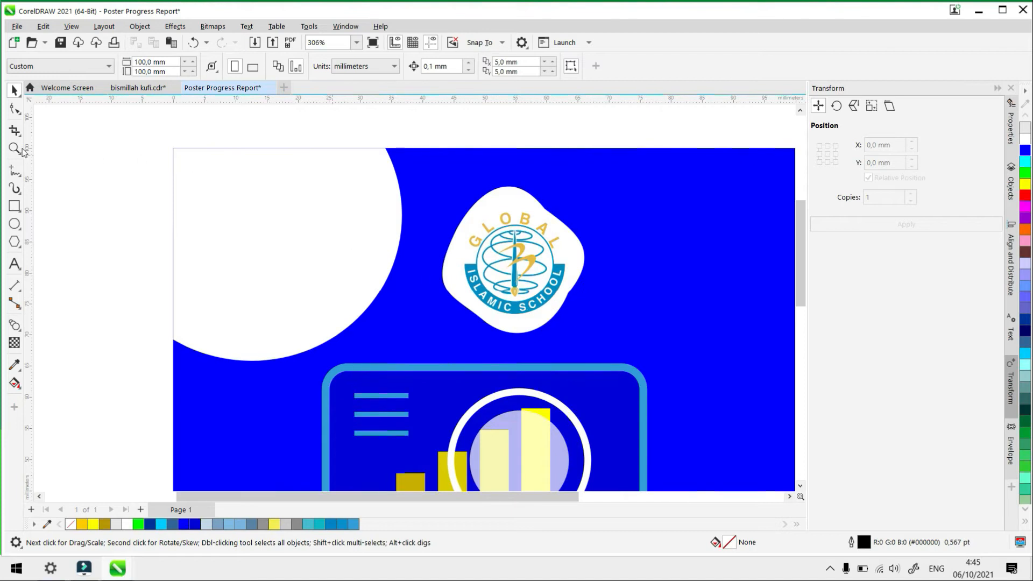
pyautogui.click(20, 178)
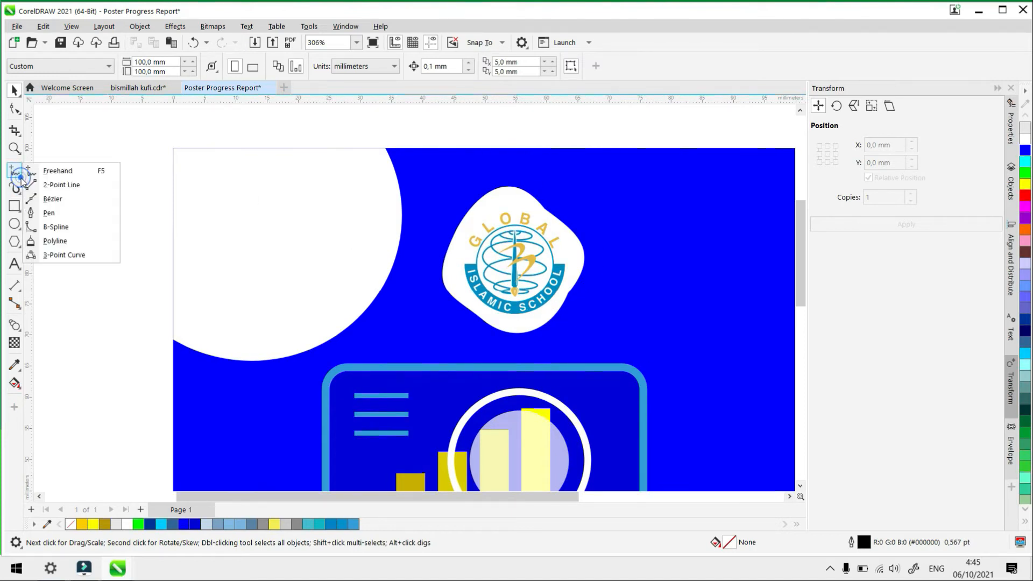
pyautogui.click(34, 171)
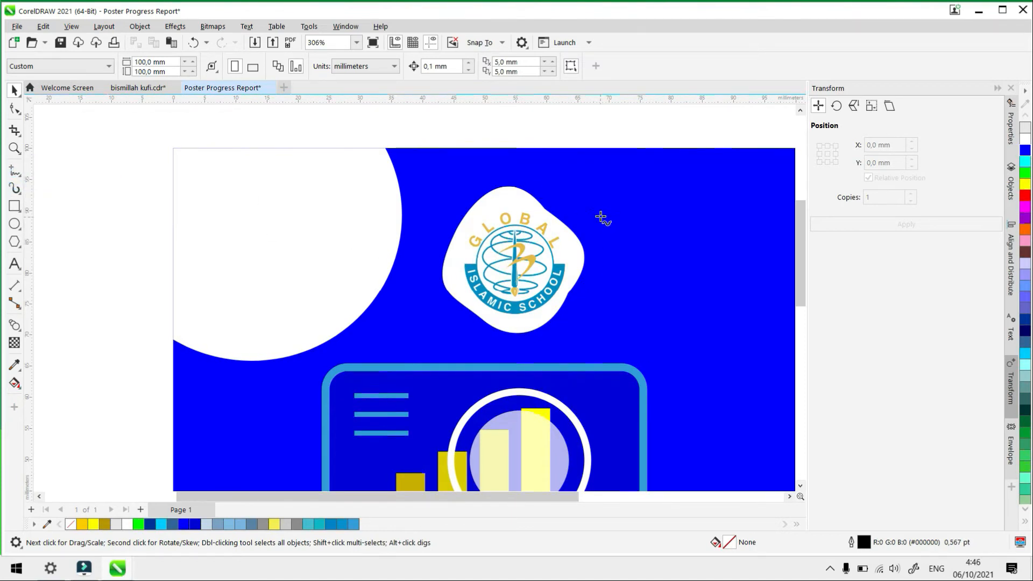
pyautogui.moveTo(601, 216); pyautogui.dragTo(641, 208)
pyautogui.moveTo(692, 279)
pyautogui.mouseDown()
pyautogui.moveTo(708, 314)
pyautogui.moveTo(604, 347)
pyautogui.mouseUp()
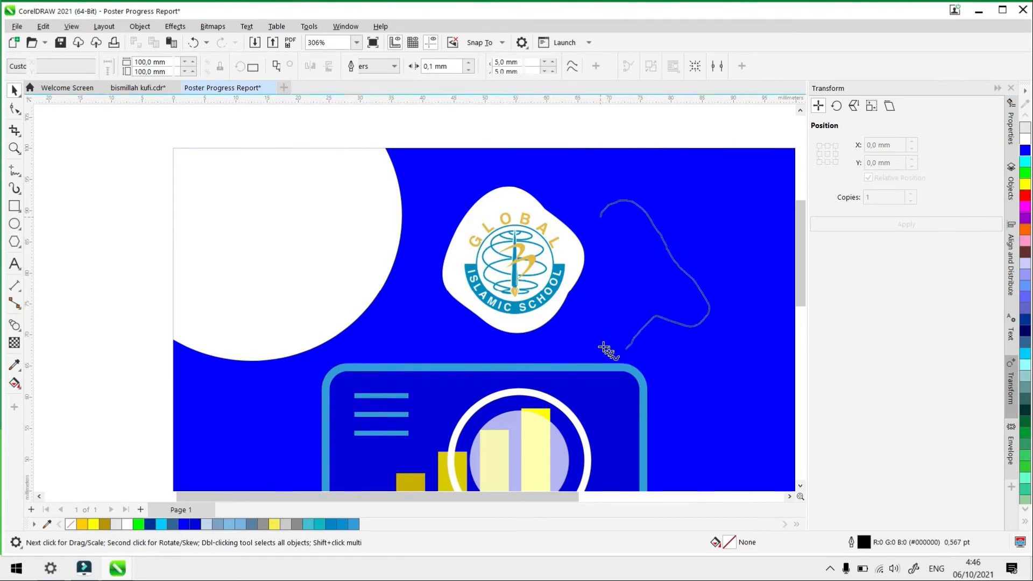
pyautogui.moveTo(526, 266)
pyautogui.mouseDown()
pyautogui.moveTo(535, 234)
pyautogui.moveTo(596, 219)
pyautogui.mouseUp()
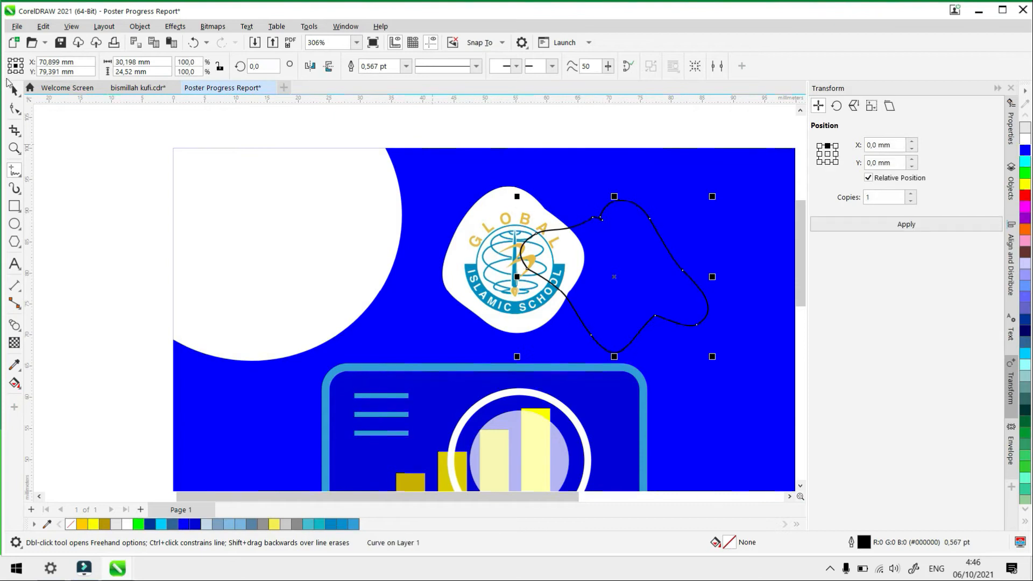
pyautogui.click(16, 92)
pyautogui.press('Delete')
# Move the school logo with its white backing onto the white circle in the poster's upper-left corner
pyautogui.click(415, 124)
pyautogui.moveTo(467, 204); pyautogui.dragTo(607, 351)
pyautogui.moveTo(531, 275); pyautogui.dragTo(283, 255)
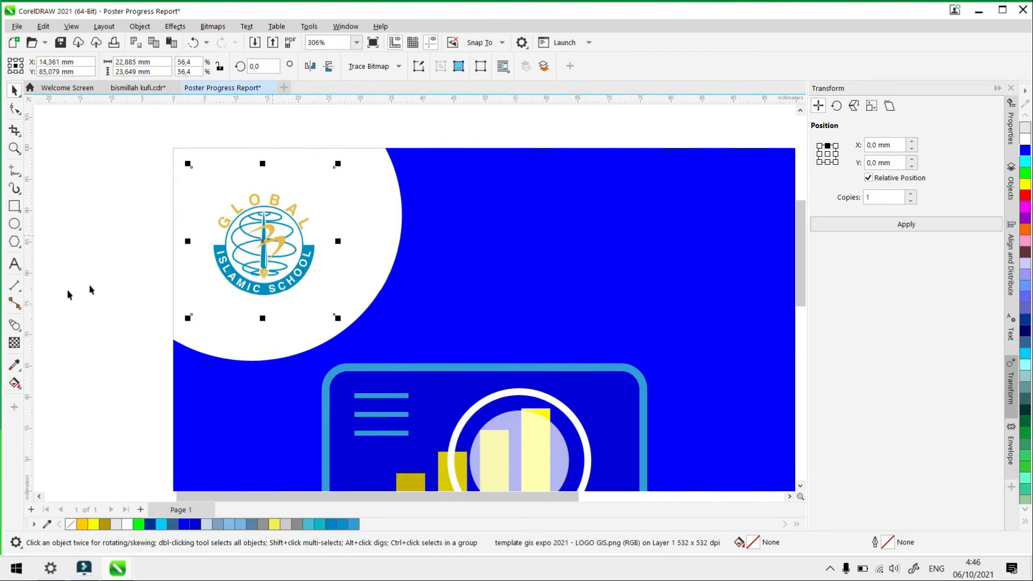
# Add a flat drop shadow to the school logo, offset 0.602 mm horizontally and -0.652 mm vertically
pyautogui.click(20, 330)
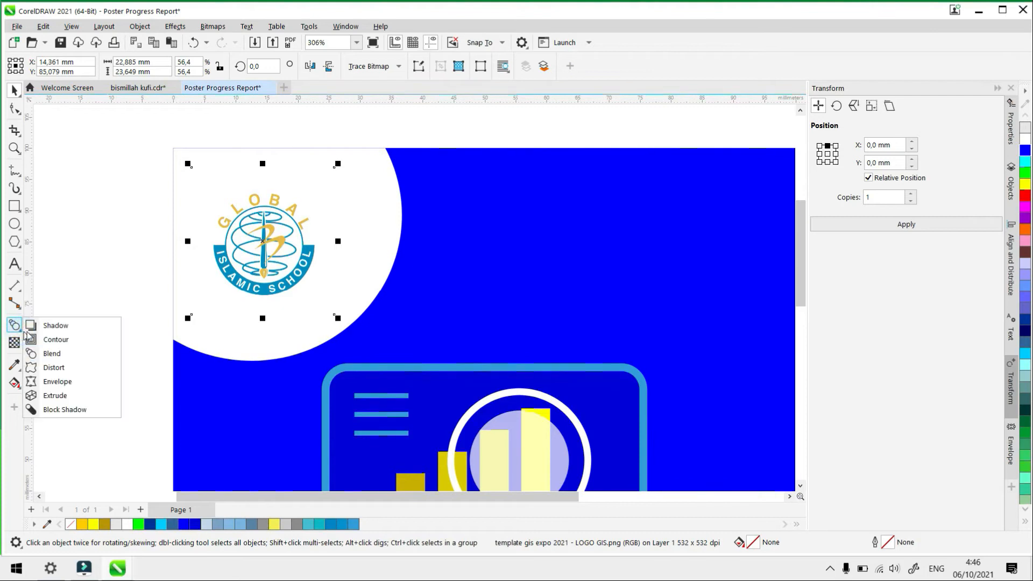
pyautogui.click(56, 325)
pyautogui.moveTo(262, 241); pyautogui.dragTo(340, 328)
pyautogui.scroll(3, 342, 333)
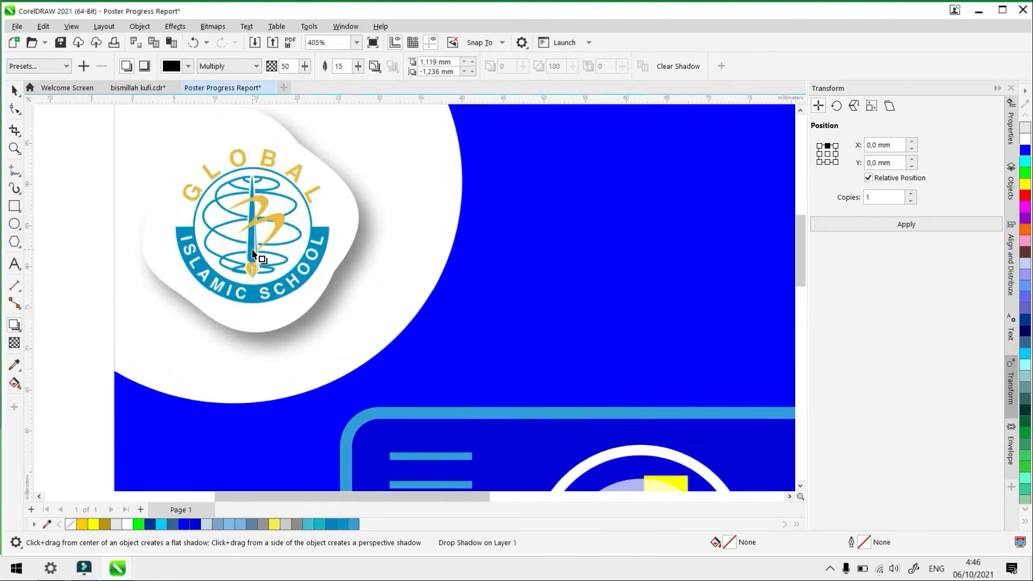
pyautogui.moveTo(364, 345); pyautogui.dragTo(357, 339)
pyautogui.scroll(-2, 377, 359)
pyautogui.scroll(-2, 376, 359)
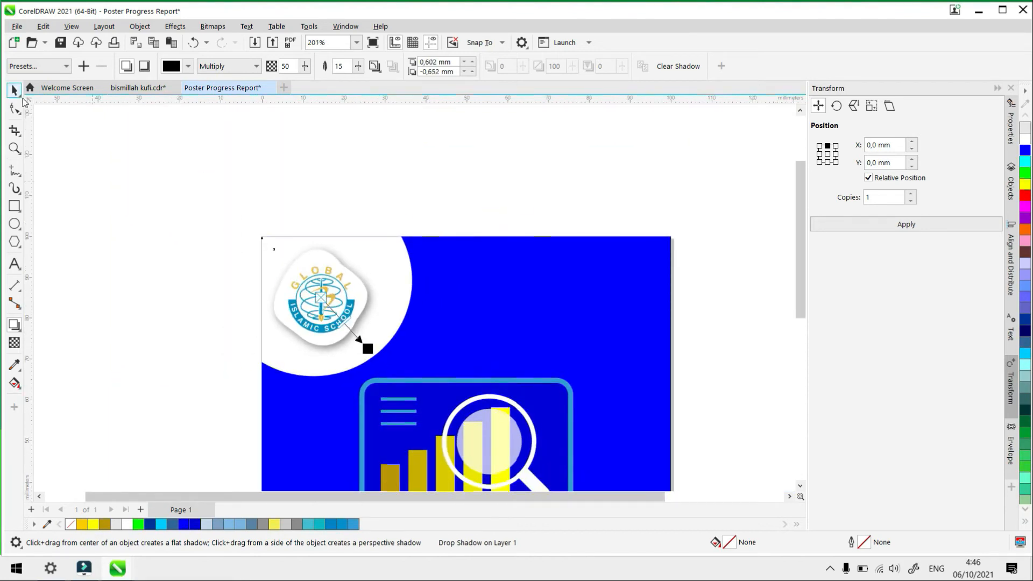
# Add a perspective drop shadow to the white corner circle, cast from its left edge past its right edge at angle 357 with stretch 102
pyautogui.scroll(-2, 221, 203)
pyautogui.scroll(3, 280, 242)
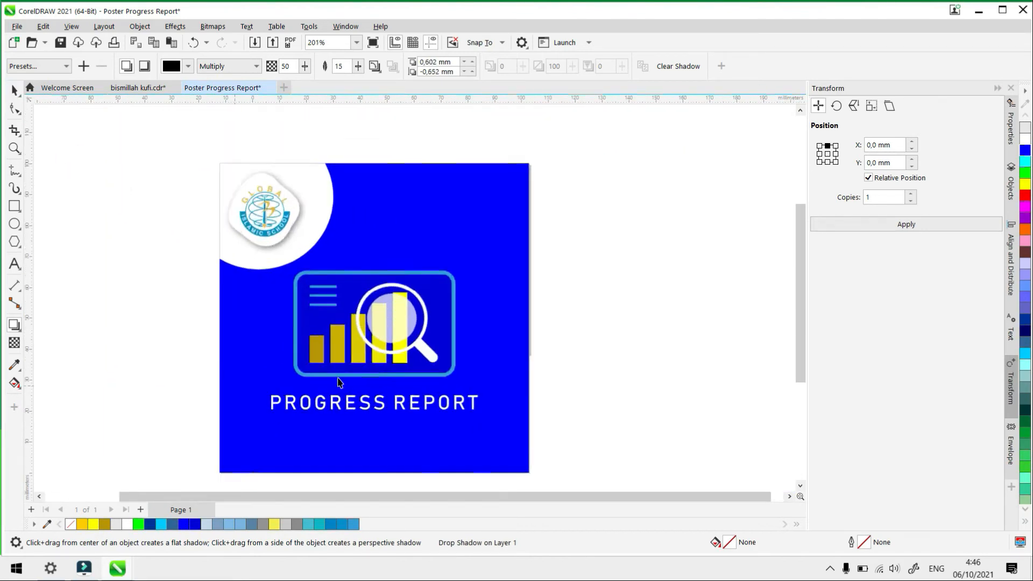
pyautogui.scroll(-3, 294, 277)
pyautogui.scroll(3, 274, 240)
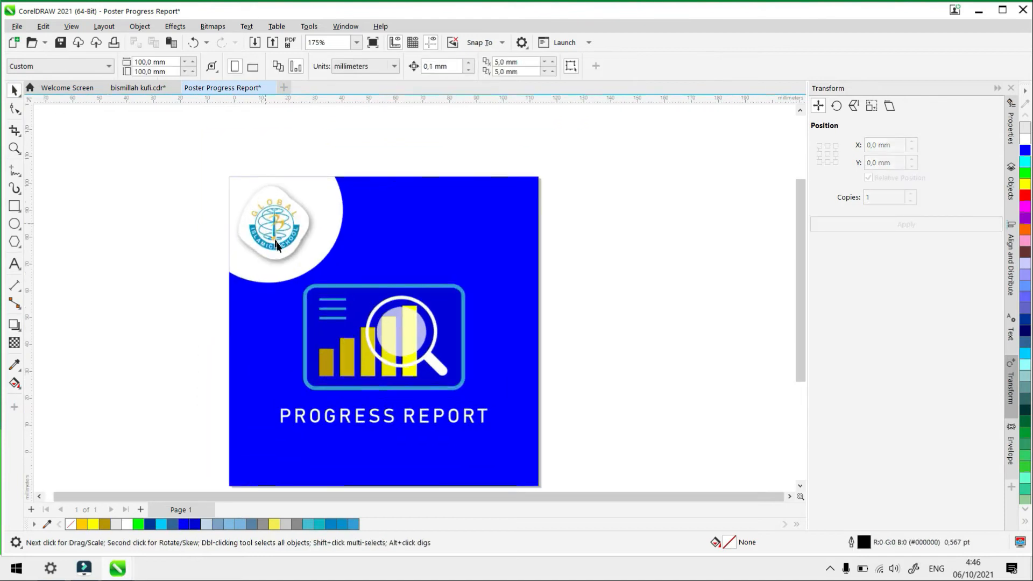
pyautogui.click(277, 287)
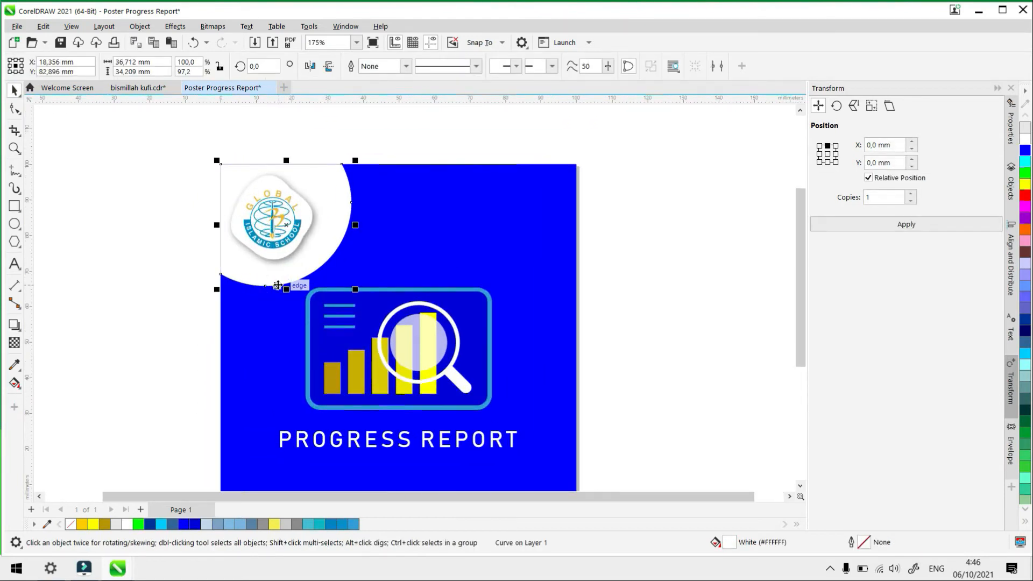
pyautogui.click(16, 325)
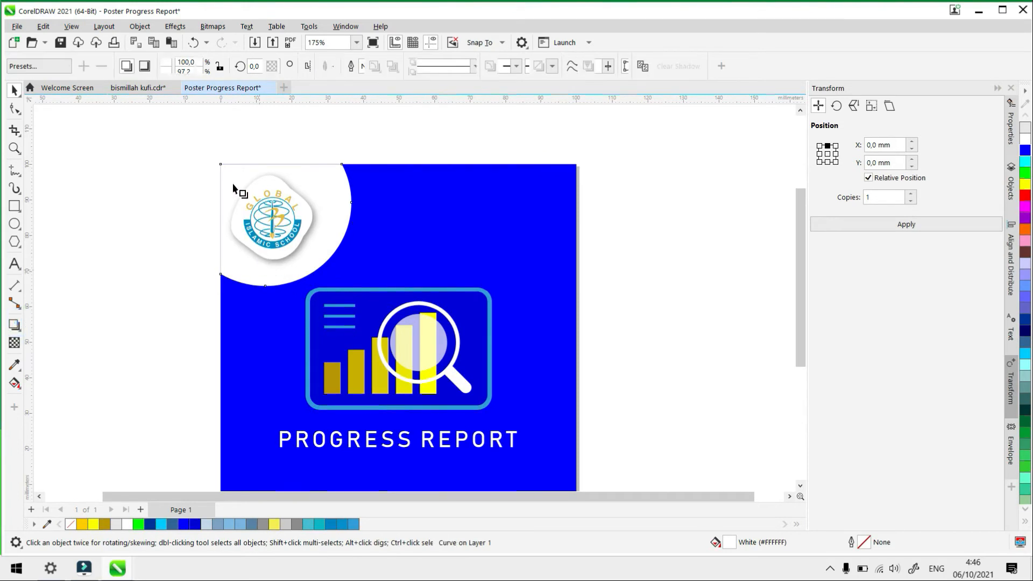
pyautogui.moveTo(221, 225); pyautogui.dragTo(374, 224)
pyautogui.scroll(-1, 403, 267)
pyautogui.scroll(1, 329, 248)
pyautogui.scroll(4, 454, 264)
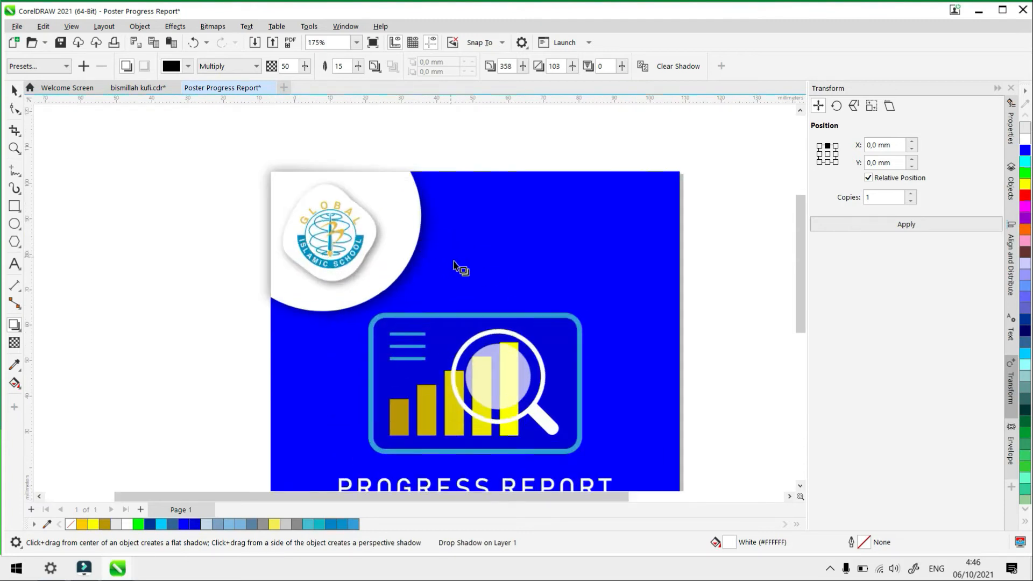
pyautogui.moveTo(388, 235); pyautogui.dragTo(386, 237)
# Set the corner circle's shadow feathering to 19 and its opacity to 15, then deselect it
pyautogui.click(358, 67)
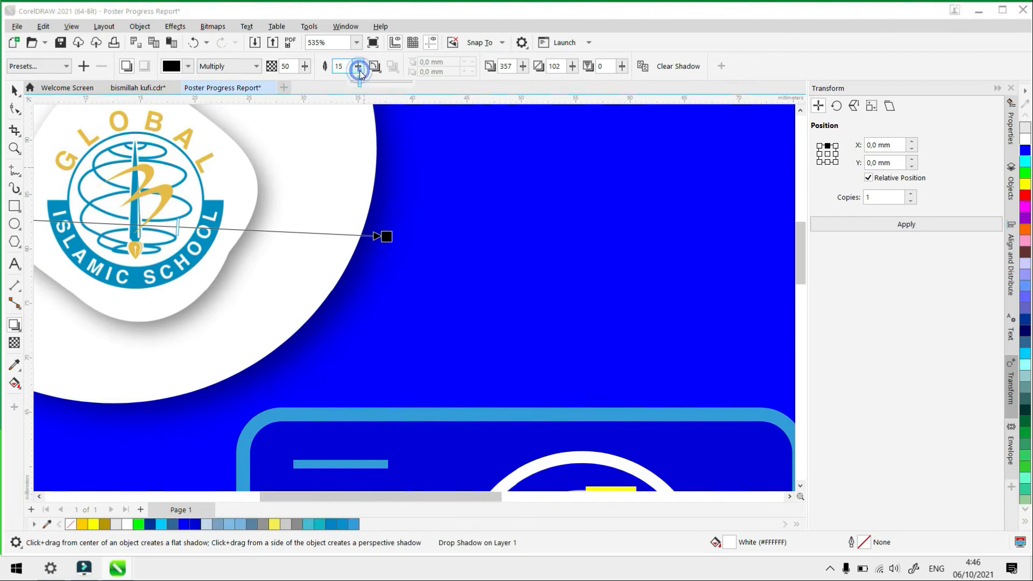
pyautogui.moveTo(364, 75); pyautogui.dragTo(295, 72)
pyautogui.scroll(-5, 339, 223)
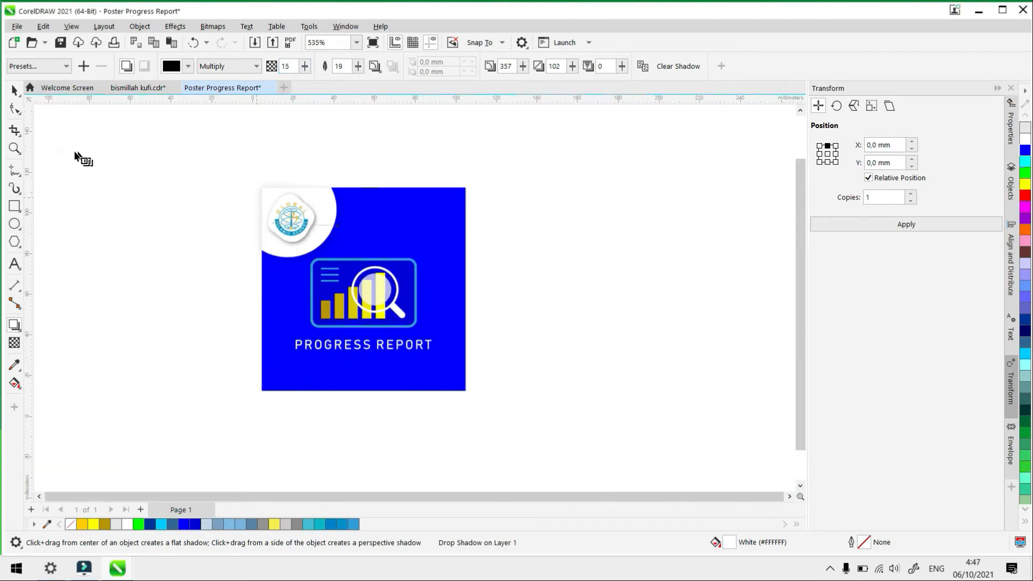
pyautogui.click(15, 93)
pyautogui.click(95, 160)
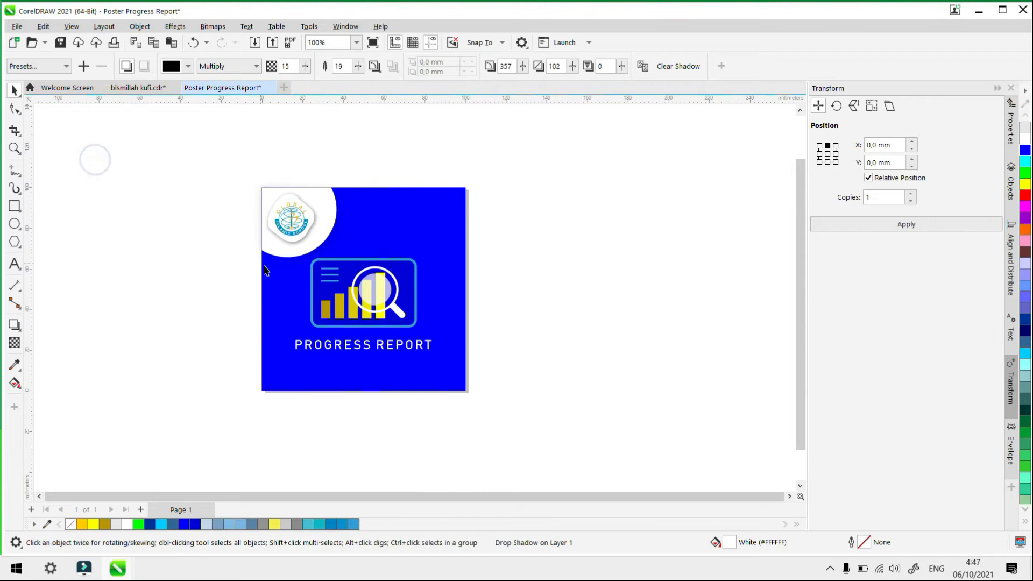
pyautogui.scroll(-3, 281, 258)
pyautogui.scroll(5, 280, 258)
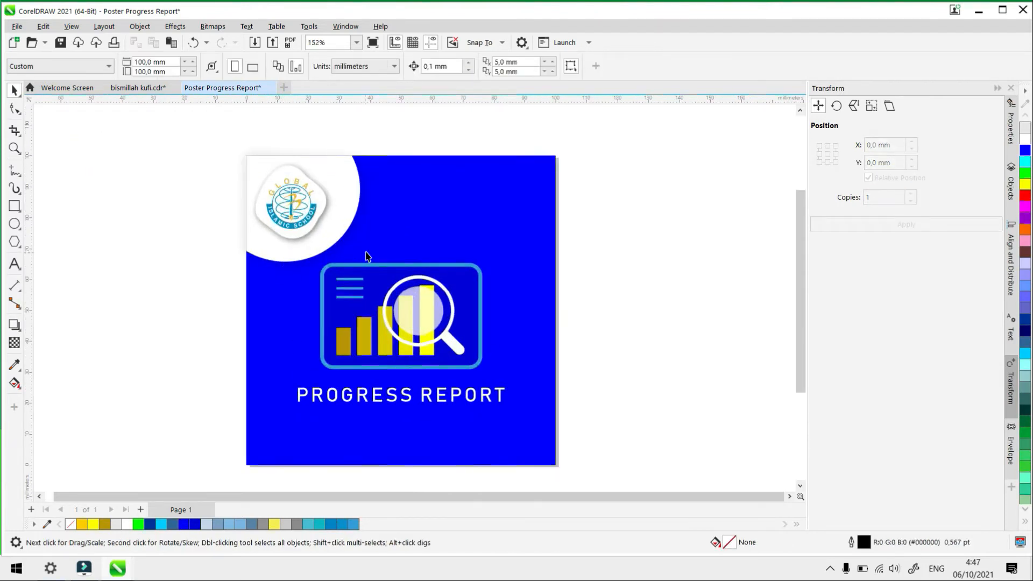
pyautogui.scroll(-3, 347, 260)
pyautogui.scroll(4, 346, 265)
pyautogui.scroll(-2, 344, 265)
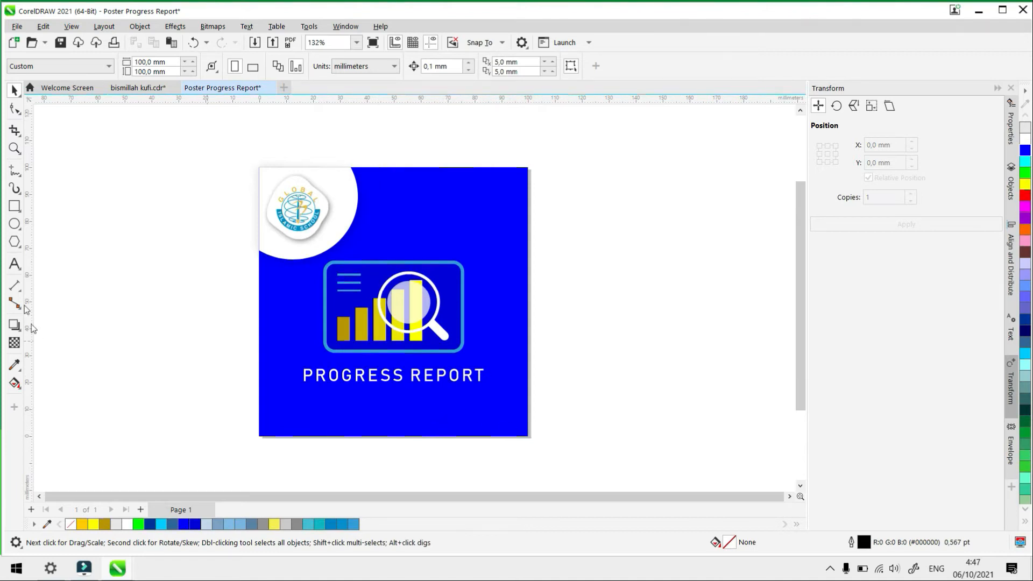
# Draw a circle about 12.4 by 12.6 mm across the poster's bottom edge and fill it white without an outline
pyautogui.click(14, 224)
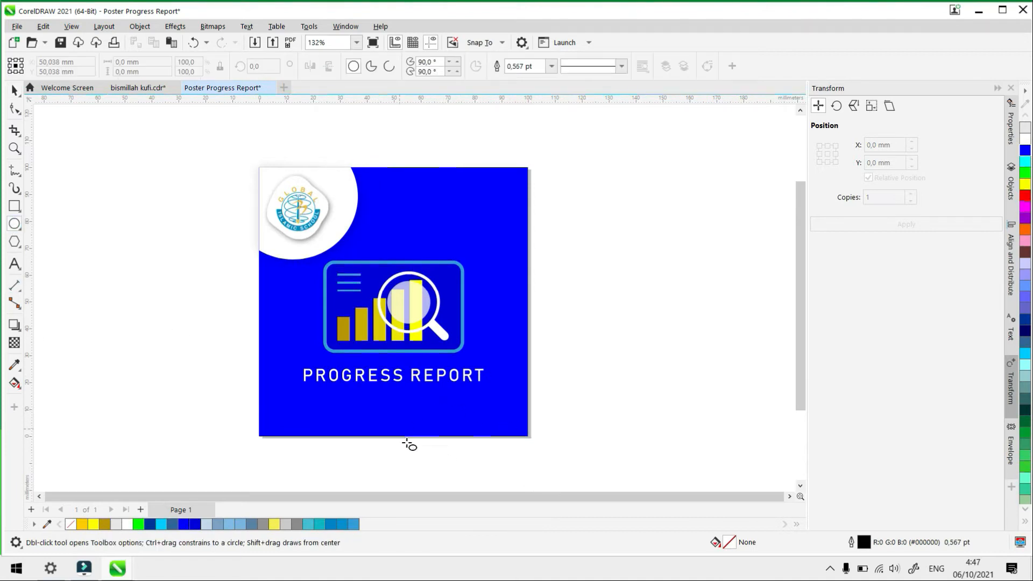
pyautogui.moveTo(440, 457); pyautogui.dragTo(475, 425)
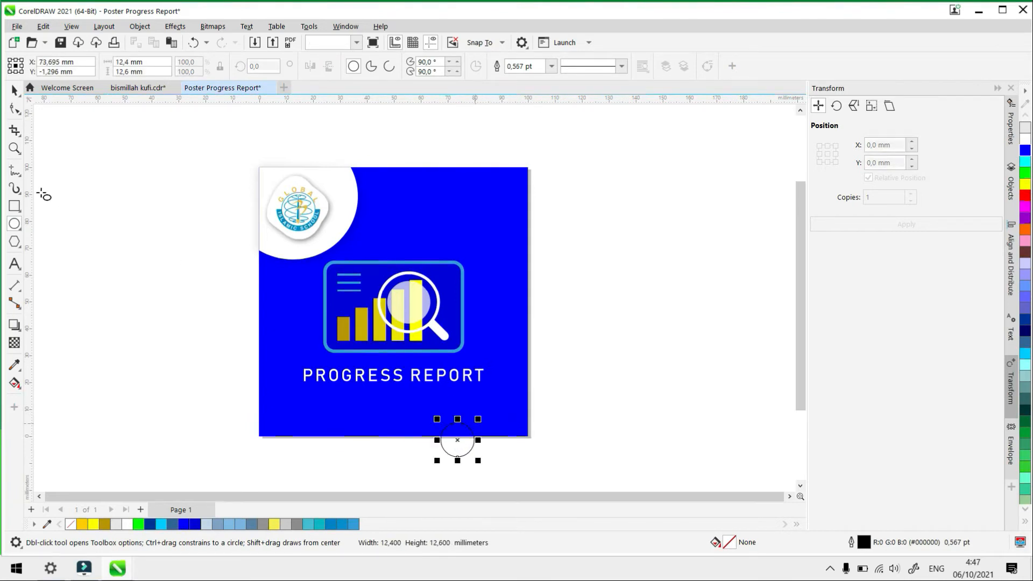
pyautogui.click(14, 89)
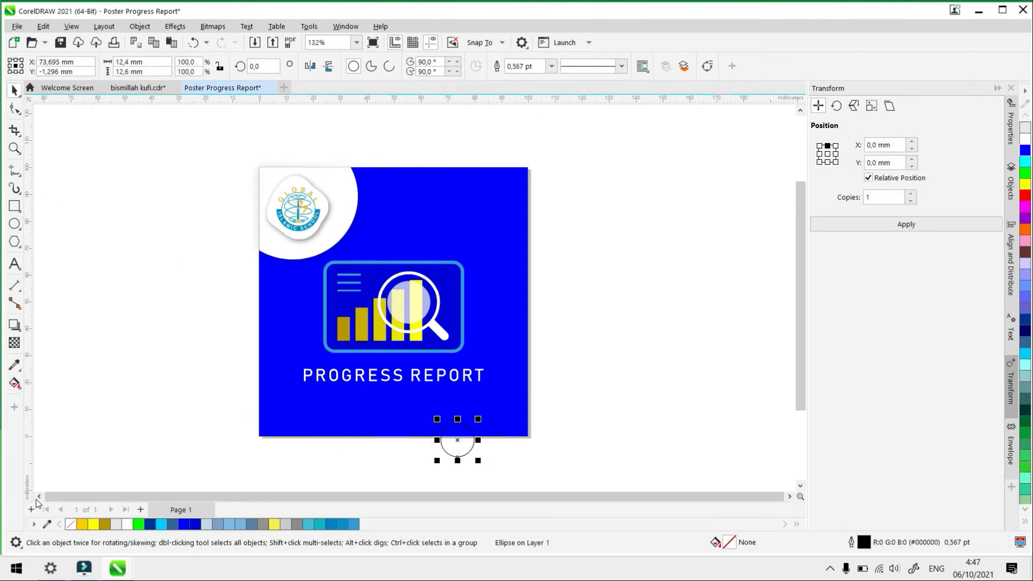
pyautogui.click(127, 524)
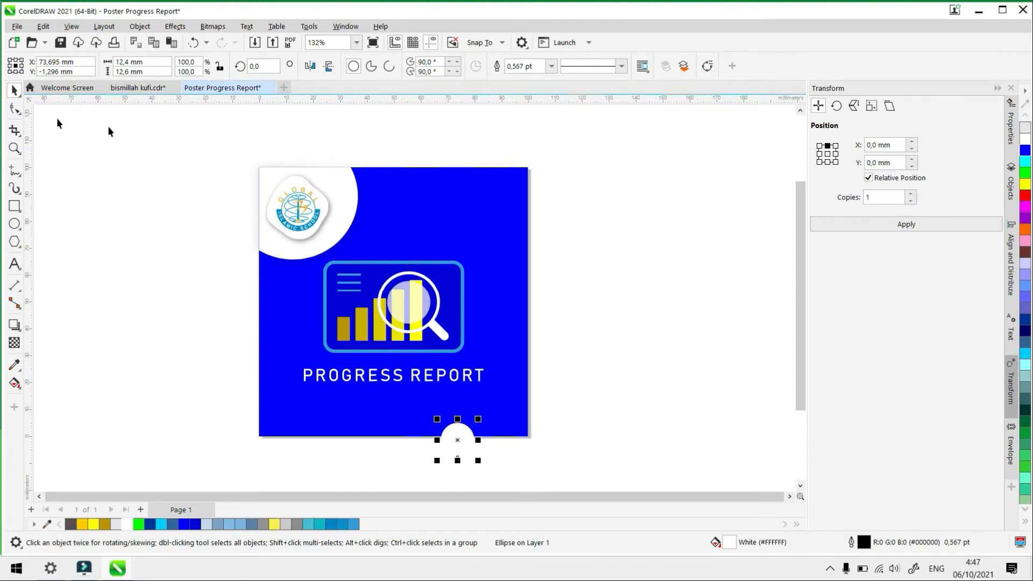
# Crop the white circle at the poster's bottom edge, keeping only the half inside the poster
pyautogui.click(14, 131)
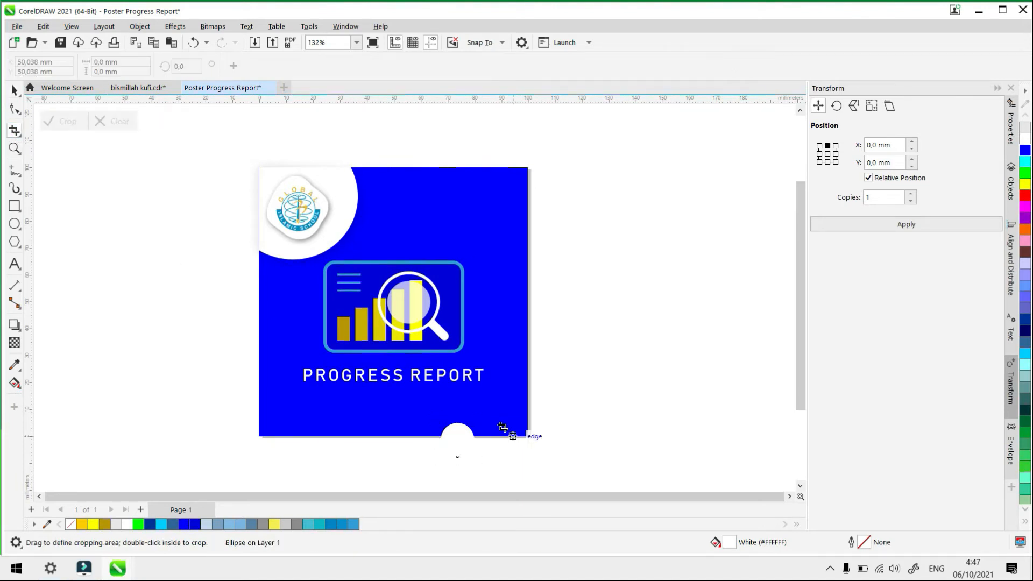
pyautogui.moveTo(326, 349); pyautogui.dragTo(506, 436)
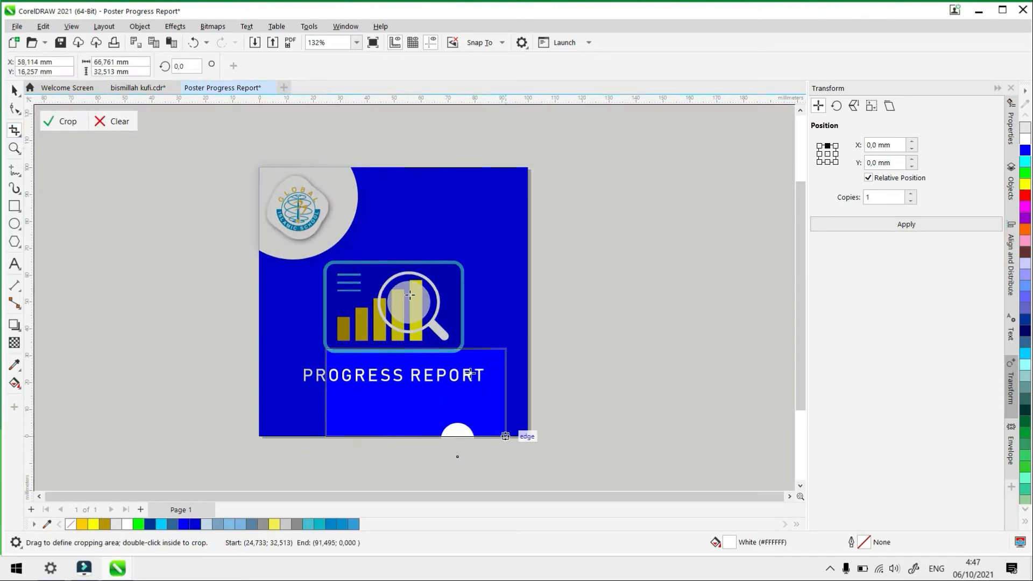
pyautogui.click(48, 122)
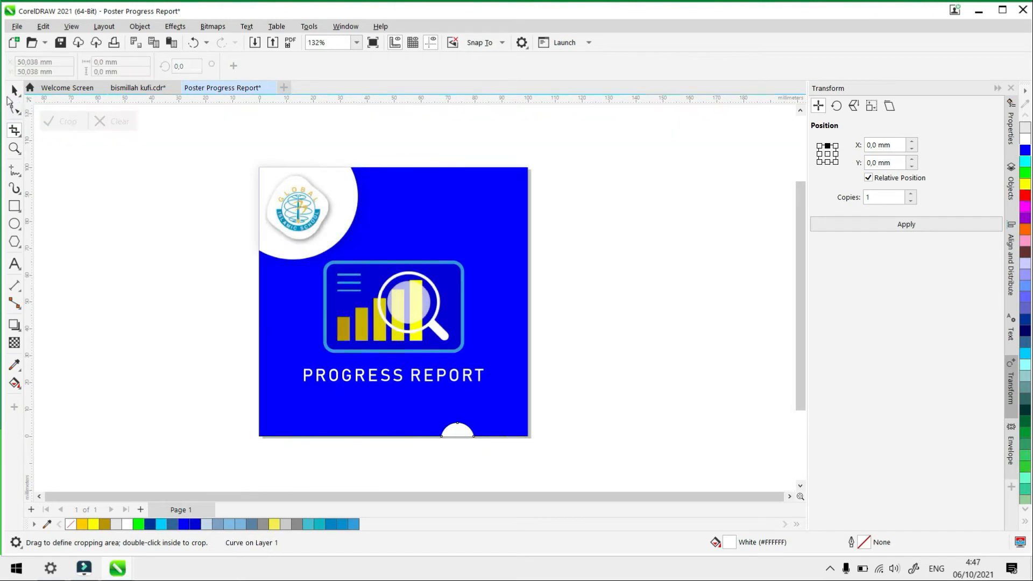
# Move the white half circle near the poster's lower-right corner and enlarge it to about 17.5 by 7.2 mm
pyautogui.click(15, 91)
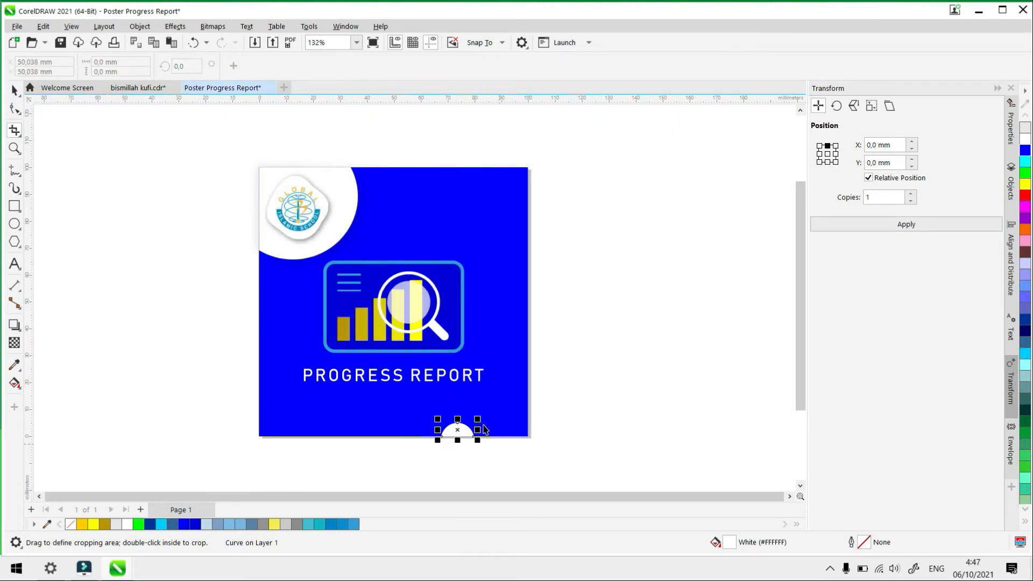
pyautogui.moveTo(489, 426); pyautogui.dragTo(527, 437)
pyautogui.click(569, 351)
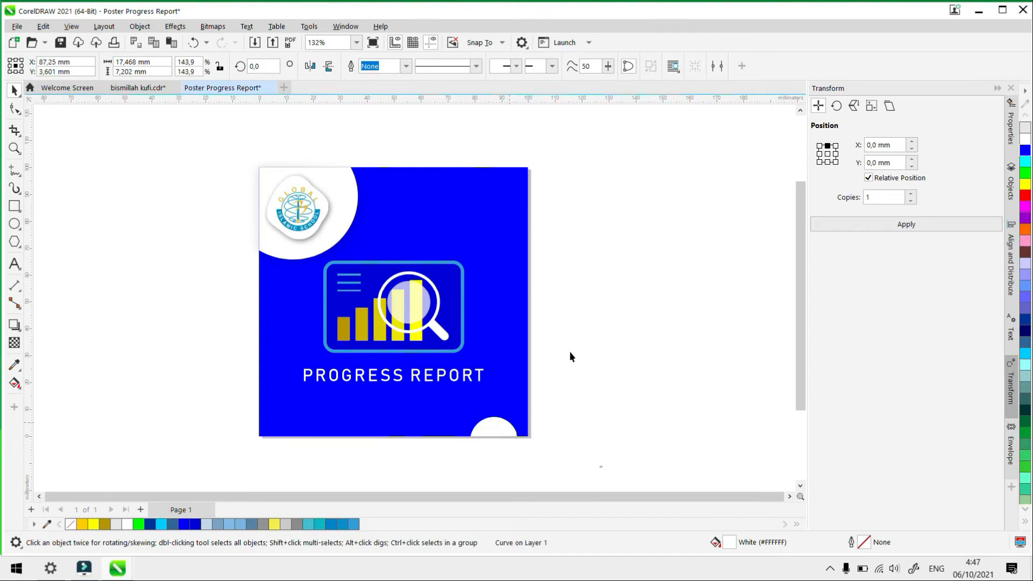
pyautogui.scroll(-2, 589, 344)
pyautogui.scroll(2, 551, 325)
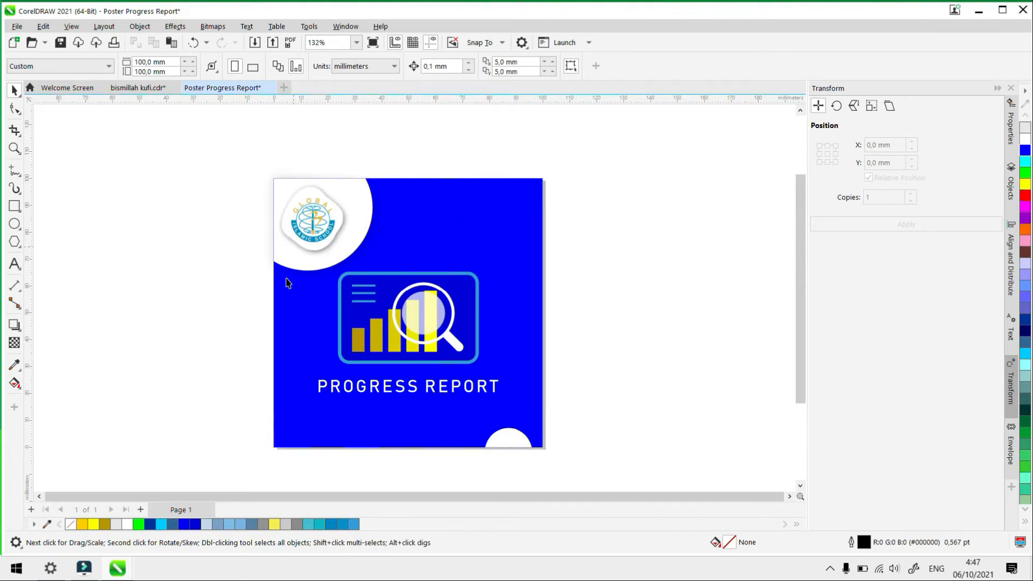
pyautogui.scroll(2, 377, 219)
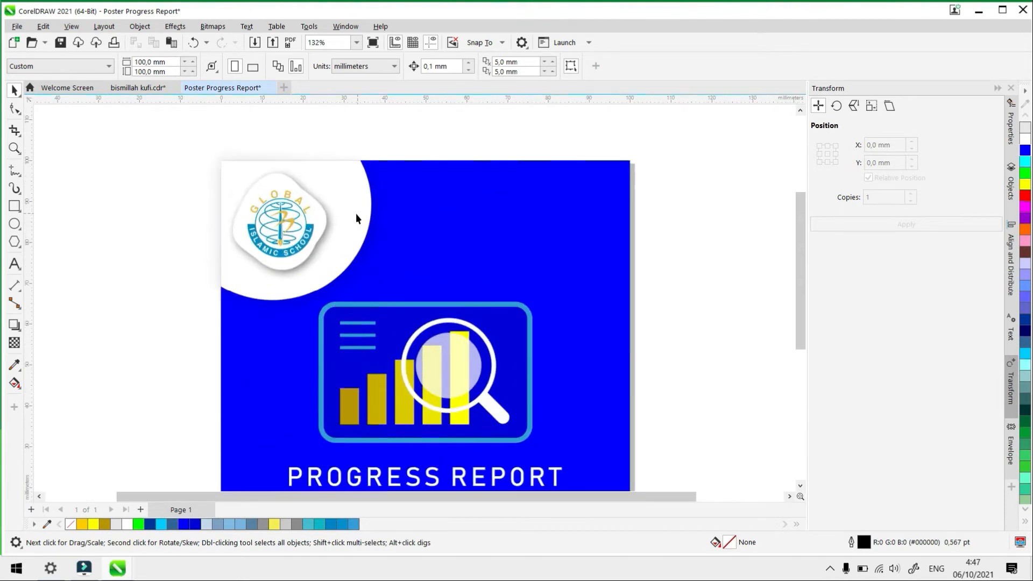
pyautogui.scroll(-1, 390, 228)
pyautogui.scroll(1, 408, 235)
pyautogui.scroll(-1, 475, 247)
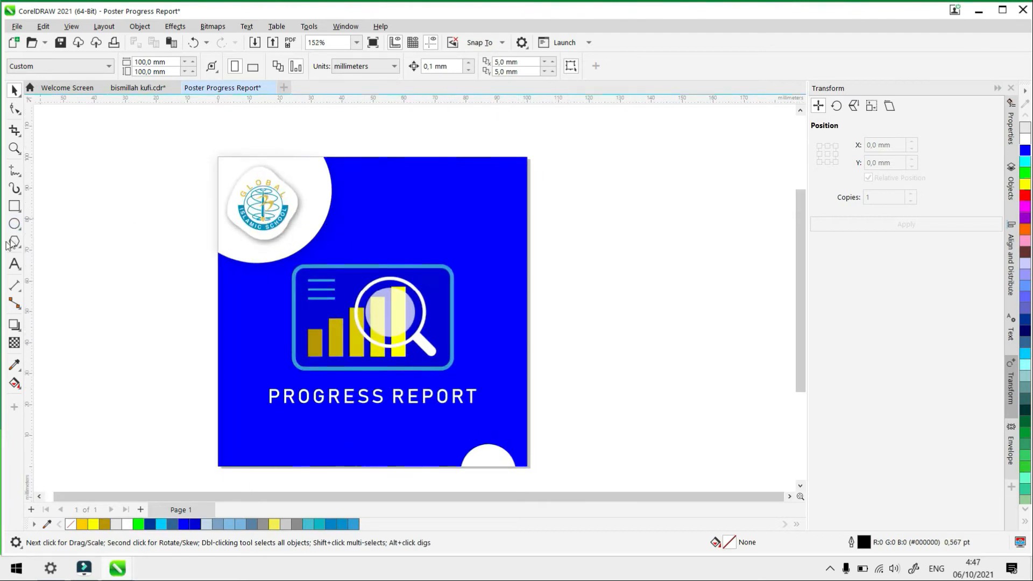
# Add the text PRIMARY in the poster's upper-right area and scale it down to about 18 pt, slightly below the top edge
pyautogui.click(17, 264)
pyautogui.click(398, 180)
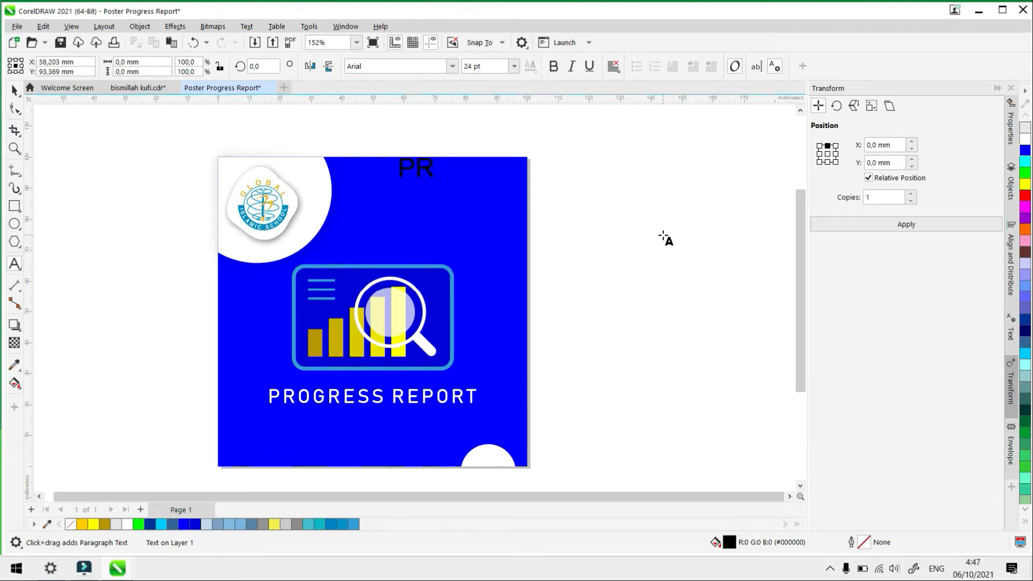
pyautogui.press('Escape')
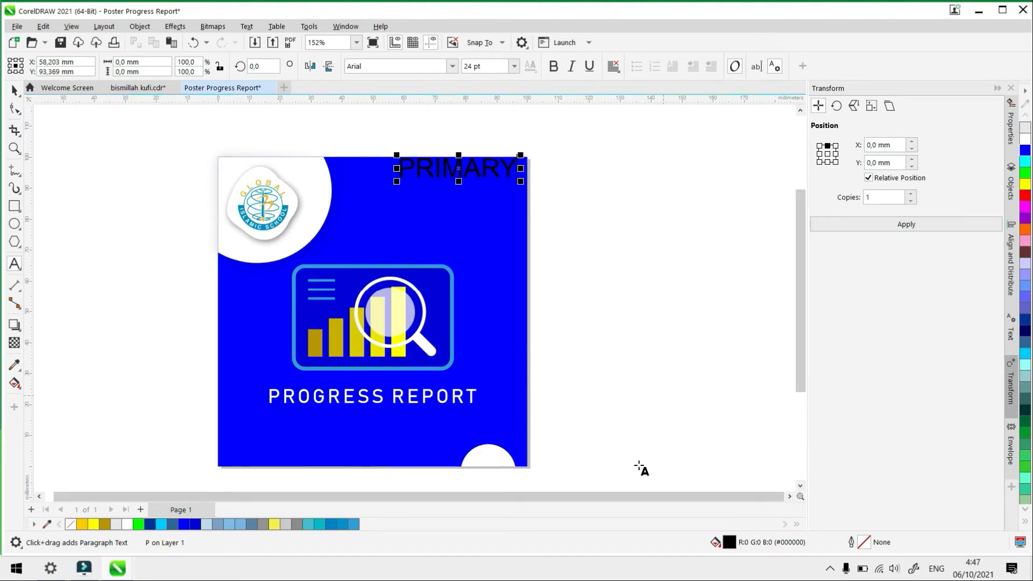
pyautogui.click(15, 92)
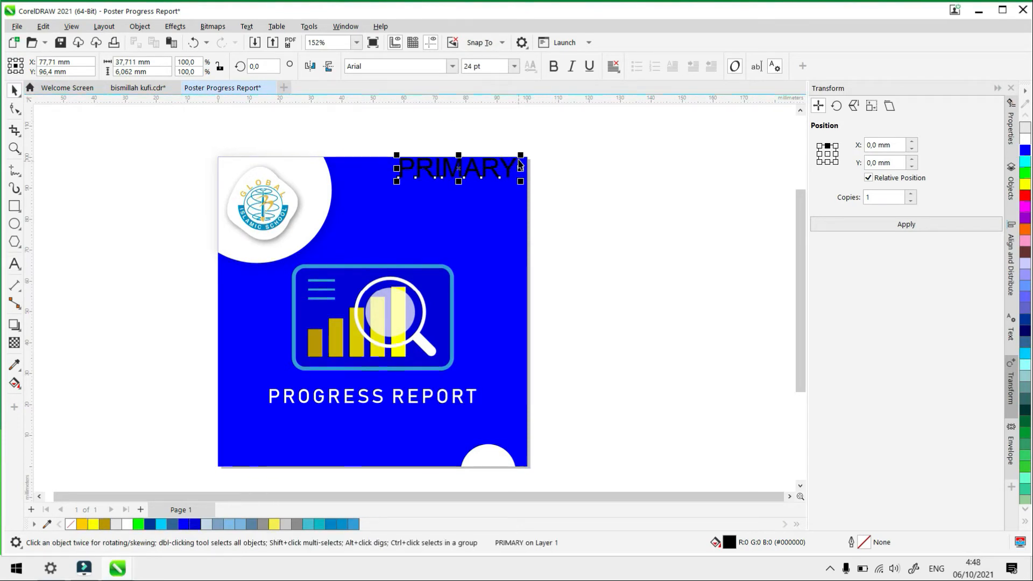
pyautogui.moveTo(521, 156); pyautogui.dragTo(468, 185)
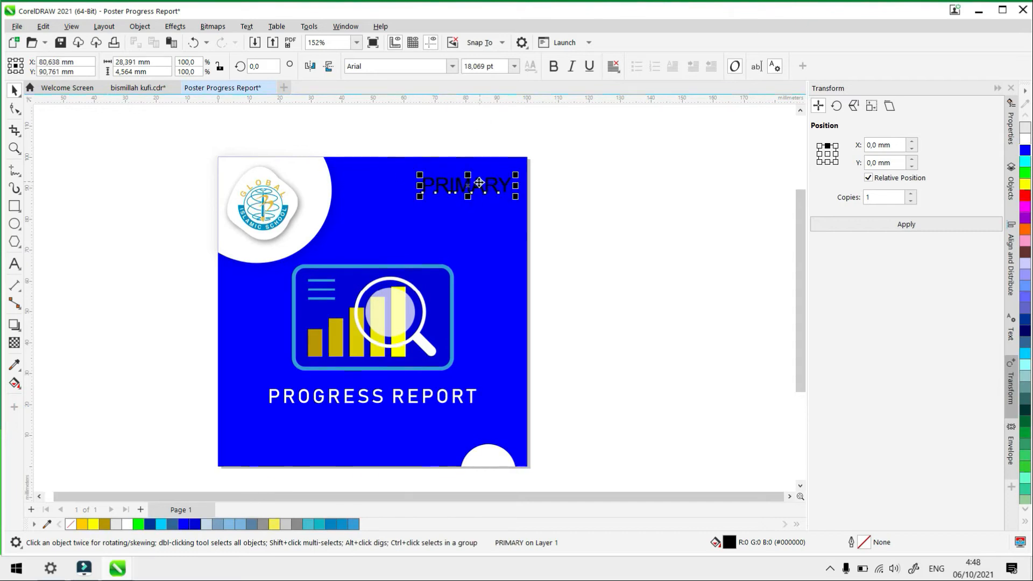
# Format the PRIMARY text in white Arial Black and scale it down to about 12.5 pt near the poster's upper-right corner
pyautogui.click(452, 66)
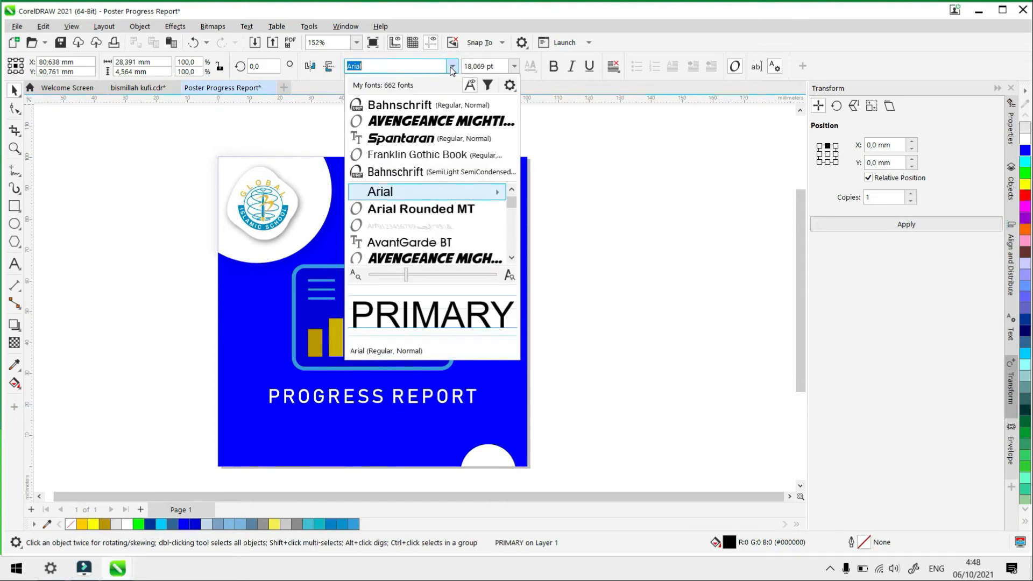
pyautogui.moveTo(488, 197)
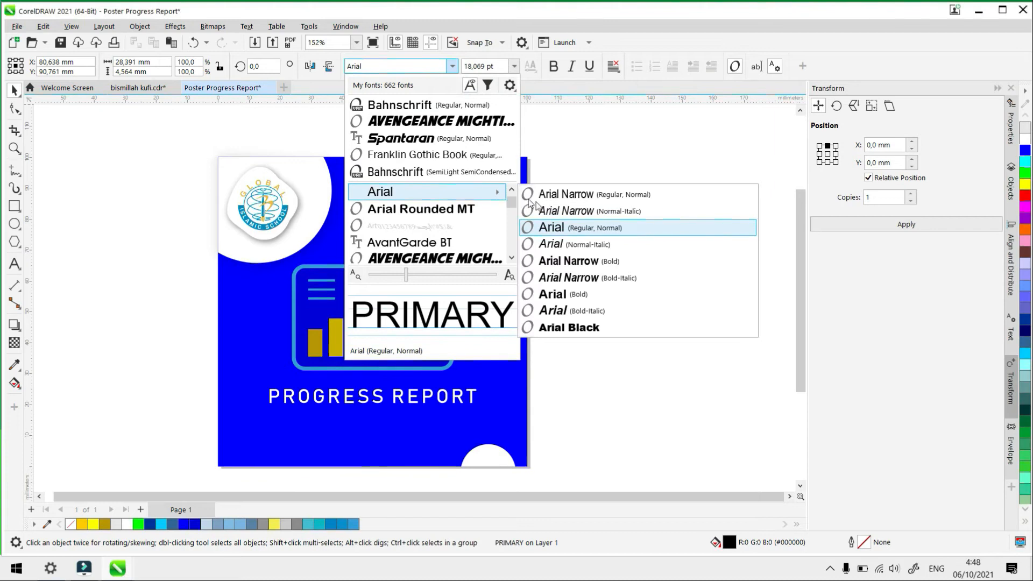
pyautogui.click(606, 299)
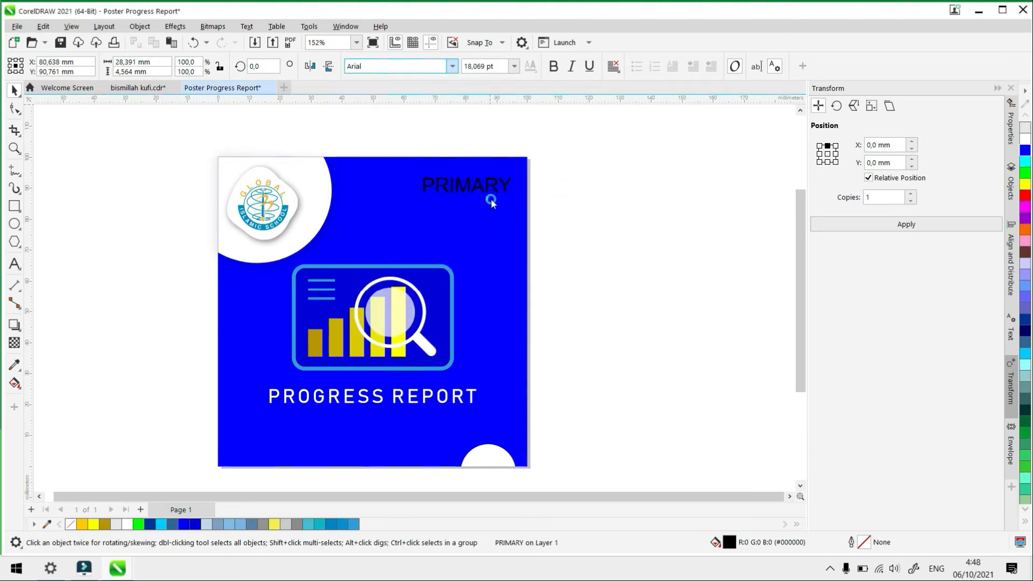
pyautogui.moveTo(483, 185); pyautogui.dragTo(469, 177)
pyautogui.moveTo(406, 190); pyautogui.dragTo(437, 184)
pyautogui.click(127, 524)
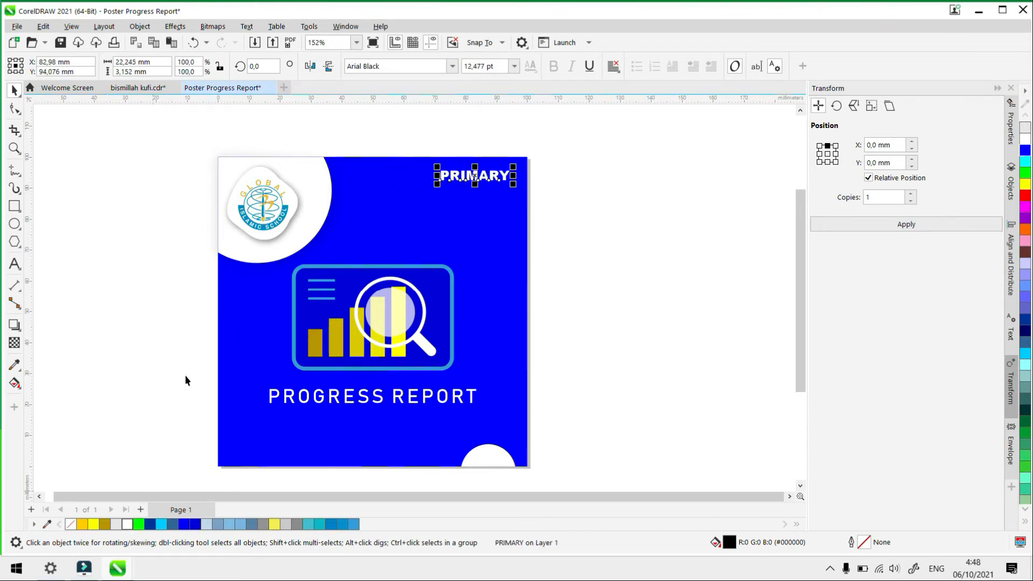
# Move the PRIMARY text slightly closer to the poster's upper-right corner, to about X 84.2 mm, Y 94.6 mm
pyautogui.scroll(3, 474, 174)
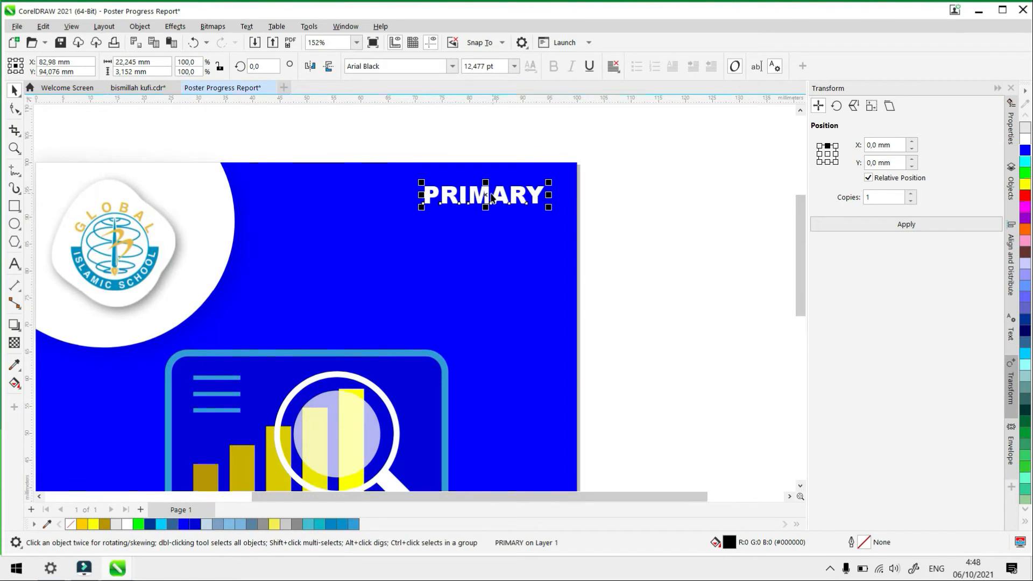
pyautogui.moveTo(482, 193)
pyautogui.mouseDown()
pyautogui.moveTo(478, 183)
pyautogui.moveTo(491, 189)
pyautogui.mouseUp()
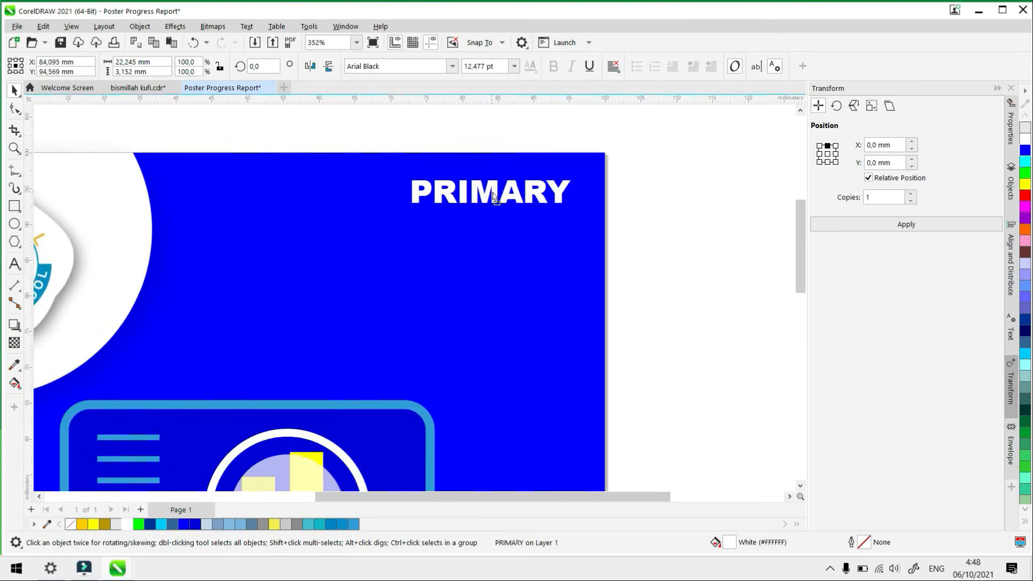
pyautogui.scroll(-4, 606, 226)
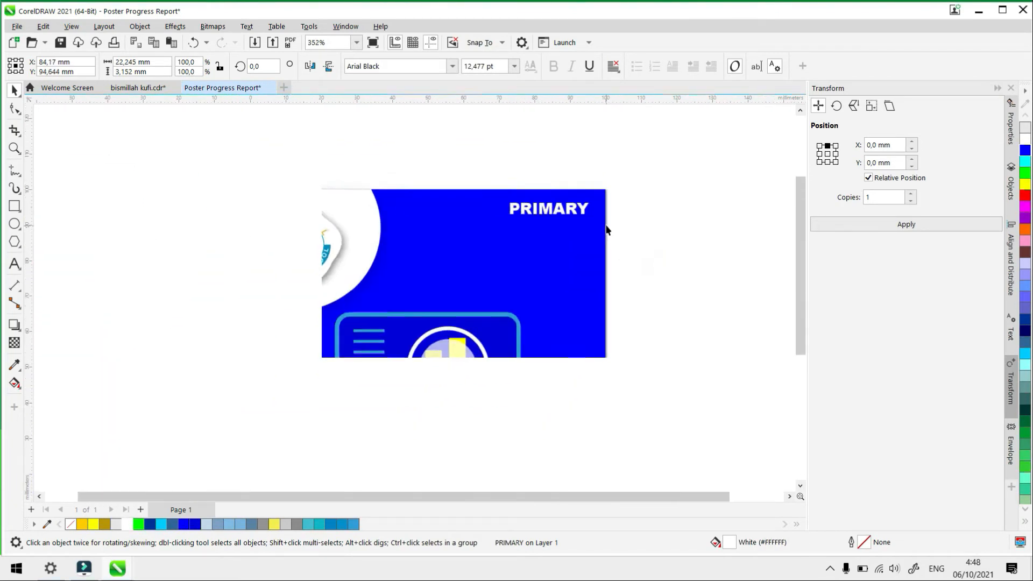
pyautogui.click(603, 199)
pyautogui.scroll(-2, 602, 200)
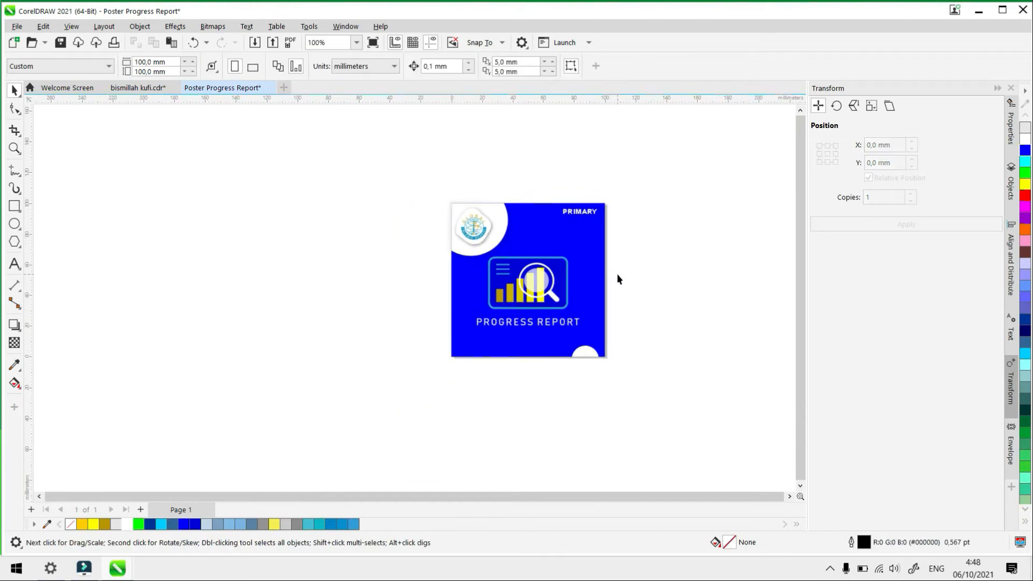
# Extend the heading to PRIMARY SCHOOL and shift it left so it fits inside the poster's upper-right corner
pyautogui.scroll(1, 616, 273)
pyautogui.scroll(3, 608, 197)
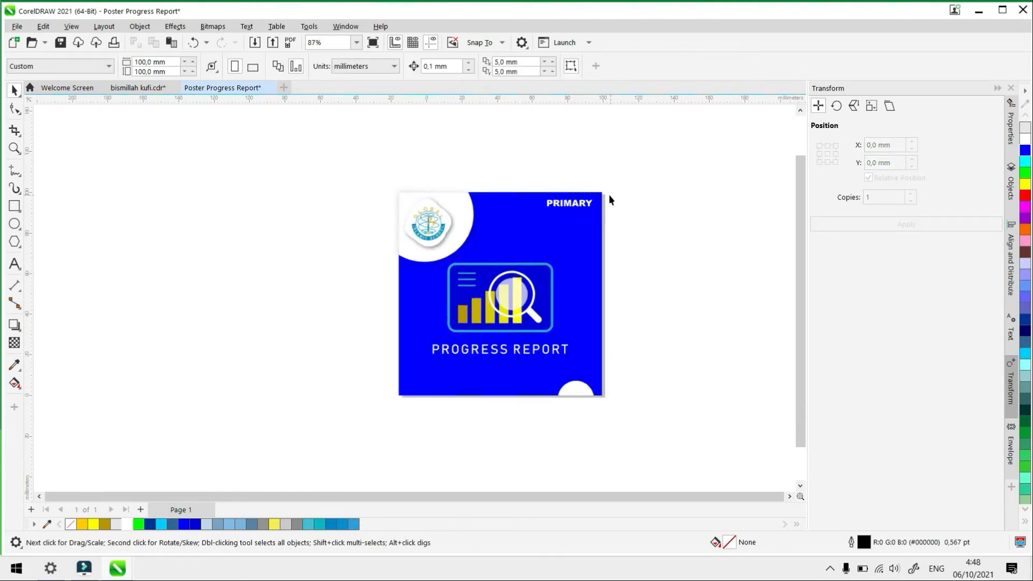
pyautogui.click(587, 213)
pyautogui.press('F8')
pyautogui.write('SCHOOL')
pyautogui.click(13, 91)
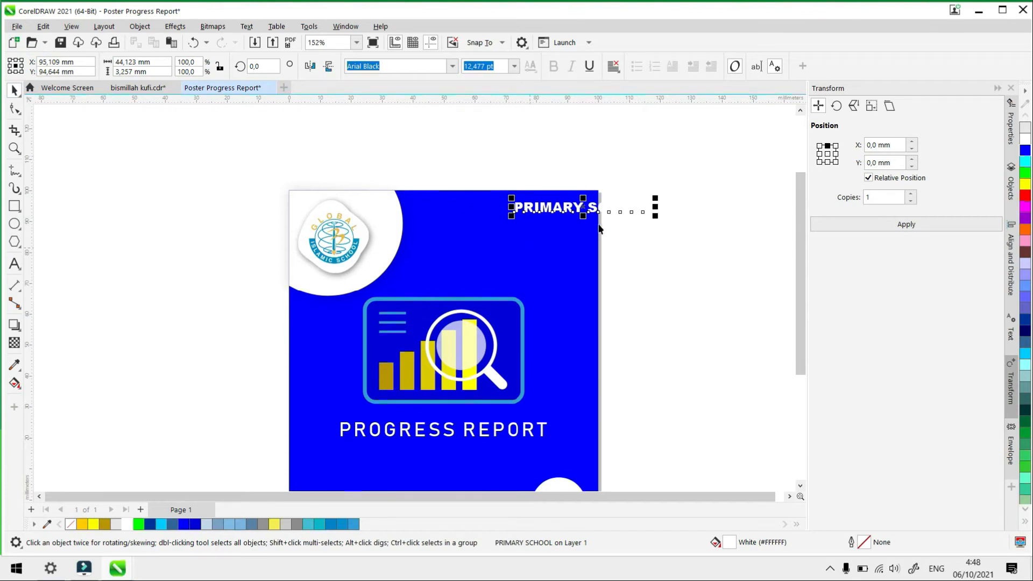
pyautogui.moveTo(584, 211); pyautogui.dragTo(515, 205)
pyautogui.click(673, 272)
pyautogui.scroll(-2, 616, 235)
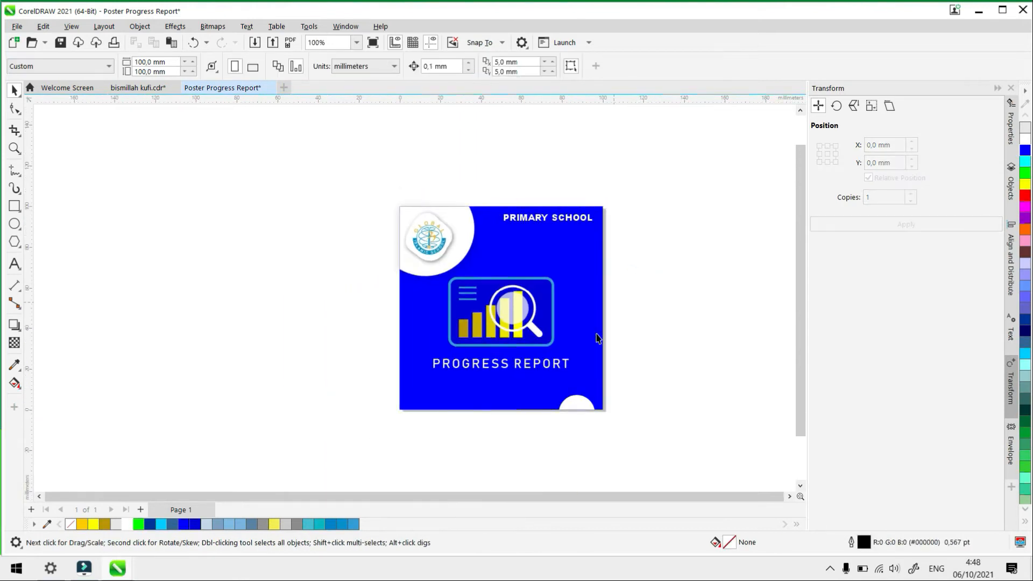
pyautogui.scroll(1, 494, 384)
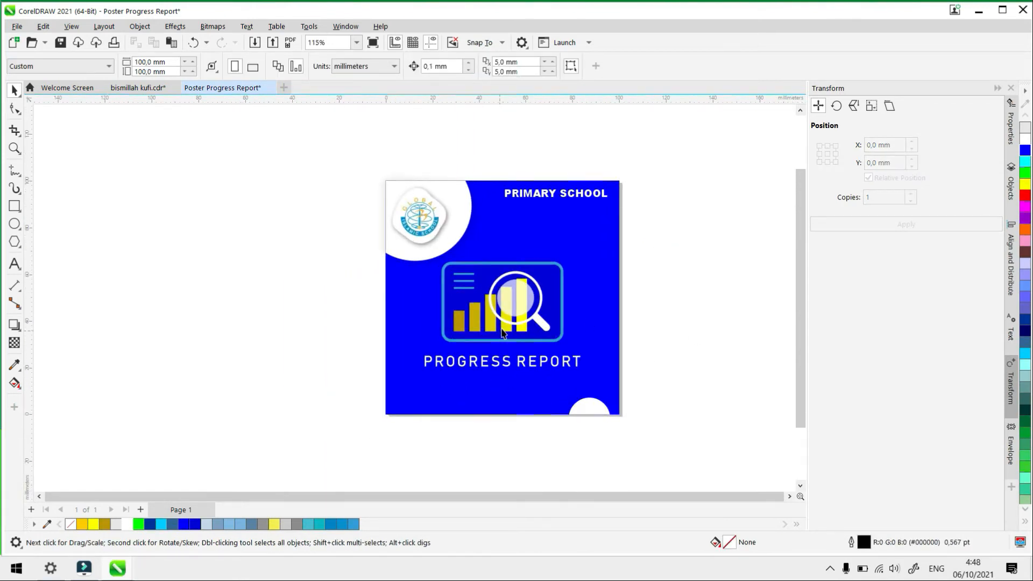
pyautogui.scroll(-2, 498, 334)
pyautogui.scroll(1, 480, 407)
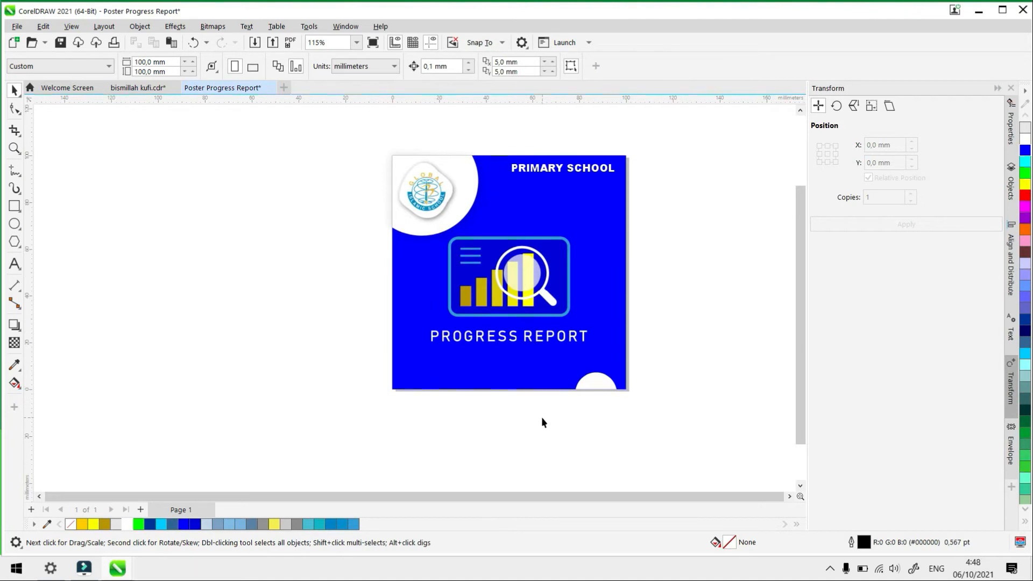
pyautogui.scroll(1, 541, 417)
pyautogui.scroll(-1, 599, 403)
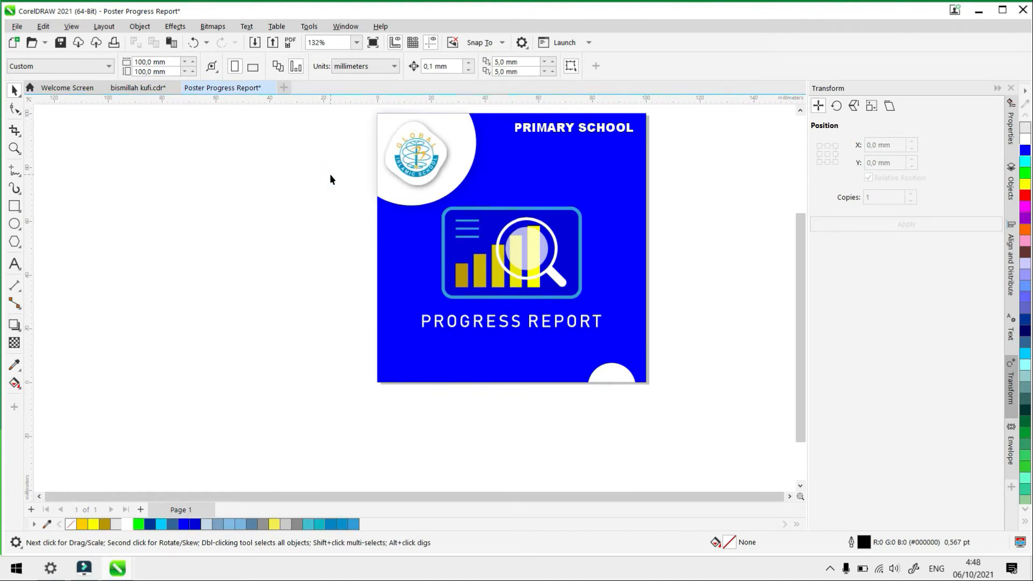
# Switch to a maximized Microsoft Edge window and run an image search for LOGO ZOOM PNG
pyautogui.click(9, 575)
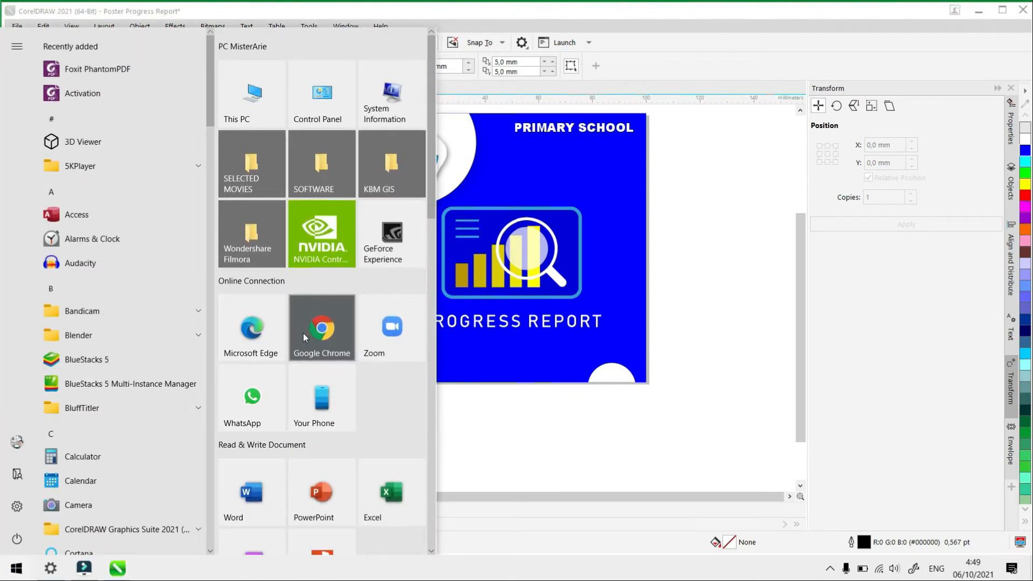
pyautogui.click(266, 326)
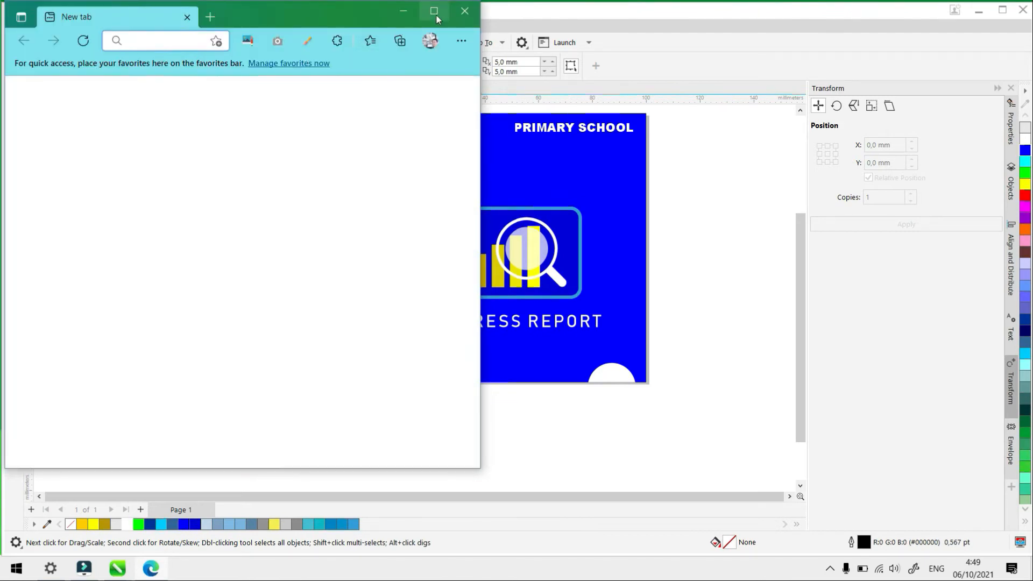
pyautogui.click(434, 11)
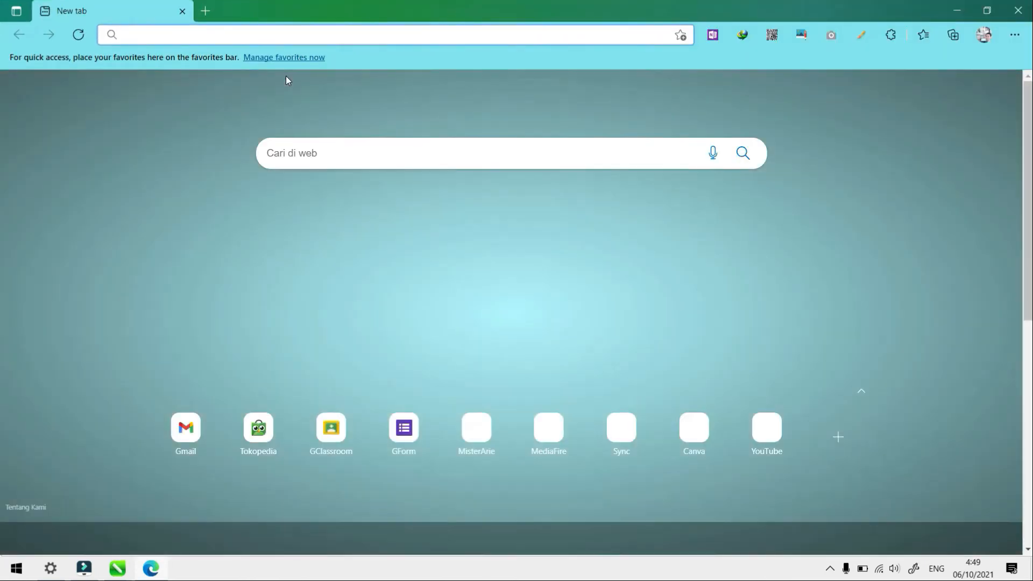
pyautogui.write('LOGO ZOOM PNG')
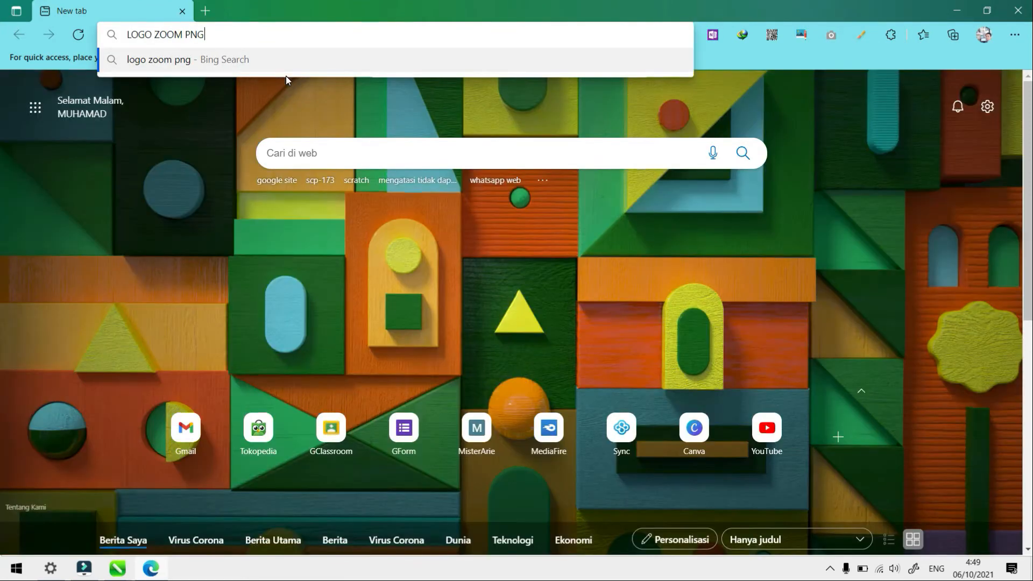
pyautogui.press('Return')
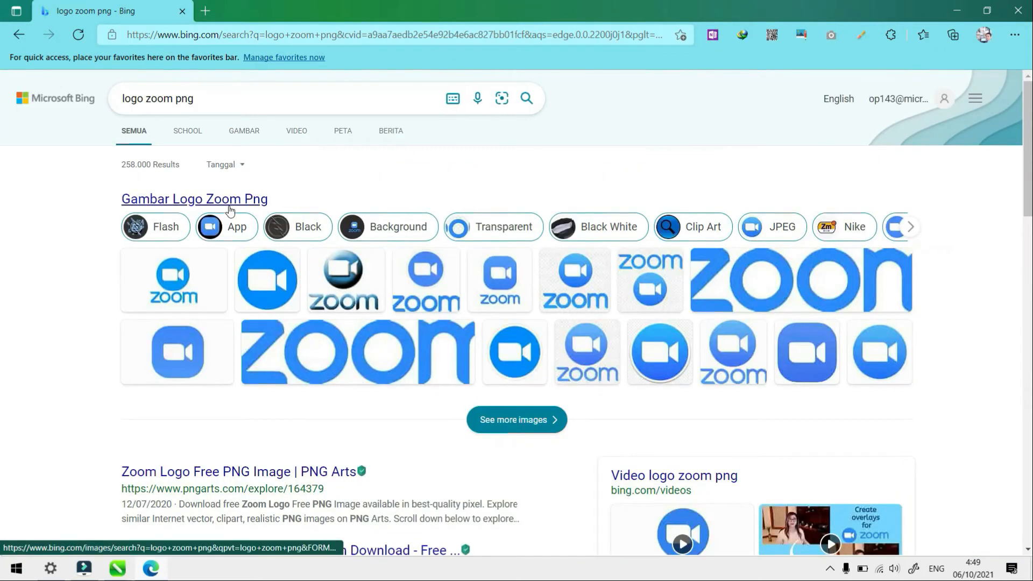
pyautogui.click(239, 137)
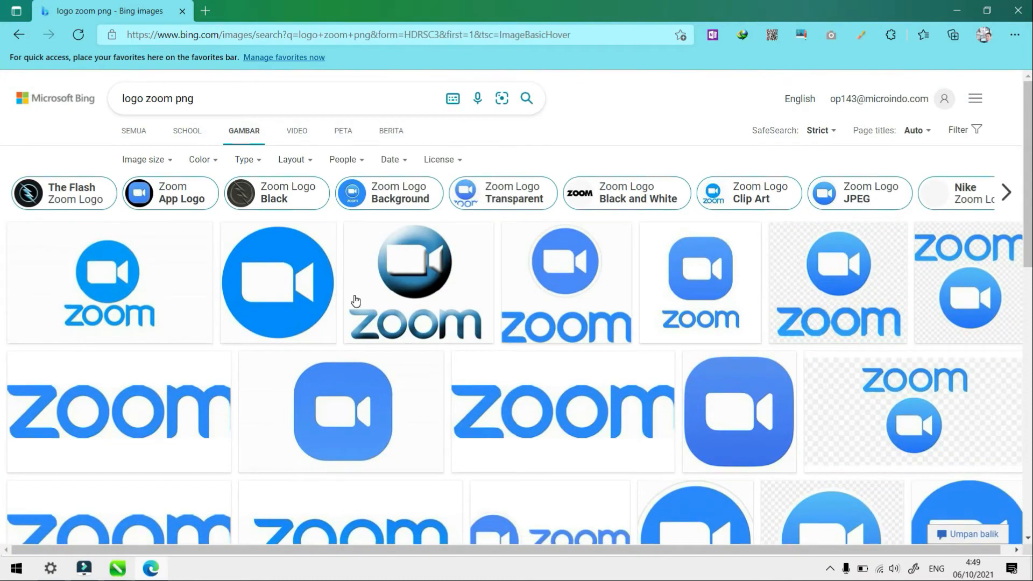
# Choose the large blue zoom wordmark from the image results and save it as LOGO ZOOM in PNG format in GAMBAR UNTUK SLIDE
pyautogui.scroll(-1, 366, 291)
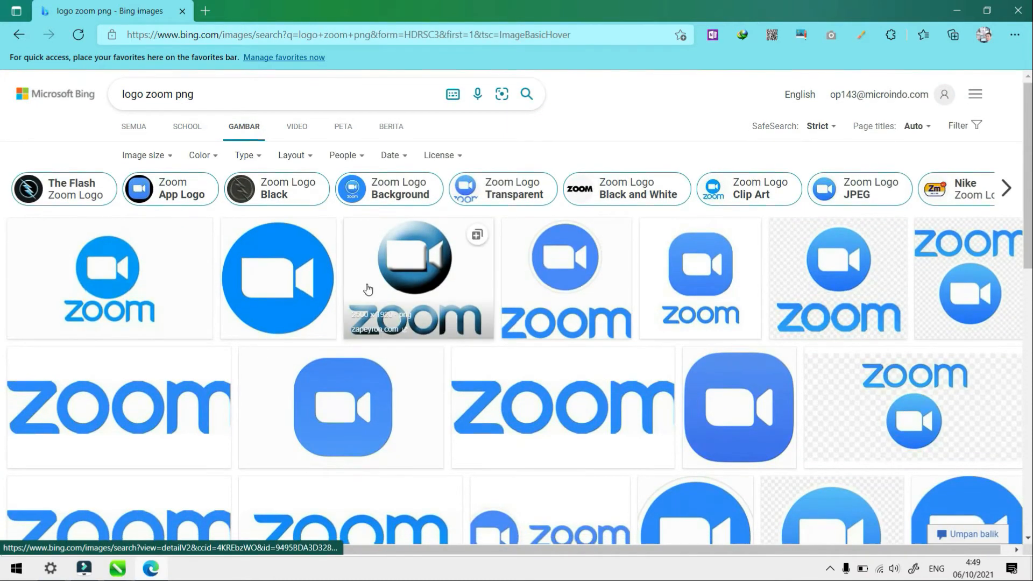
pyautogui.scroll(-1, 368, 290)
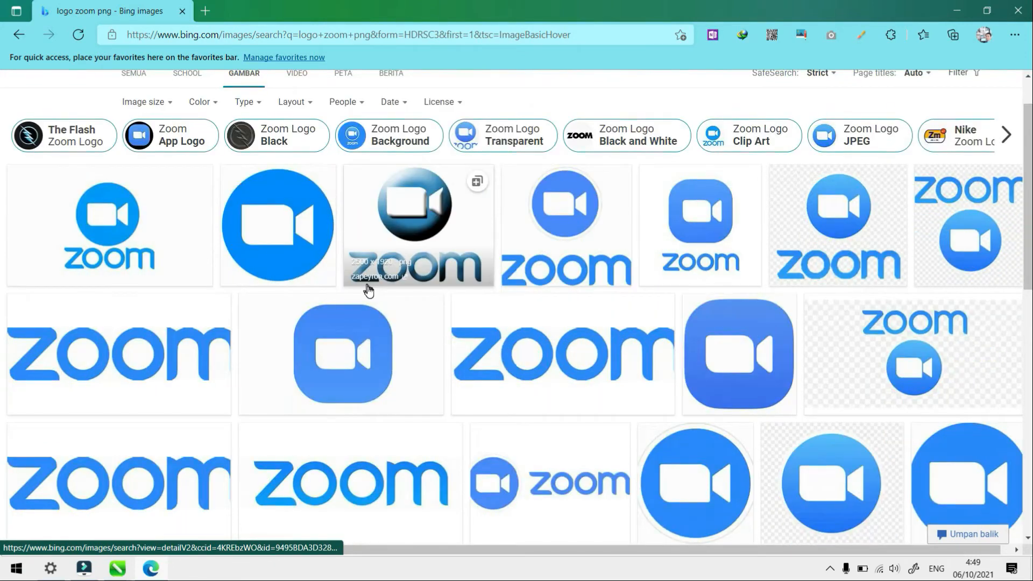
pyautogui.scroll(-6, 368, 290)
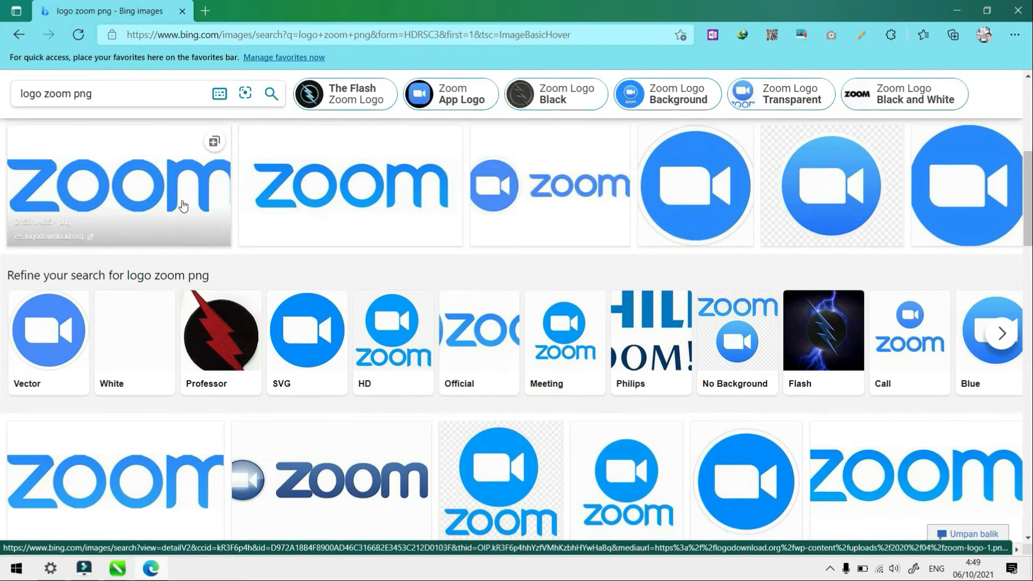
pyautogui.scroll(6, 183, 207)
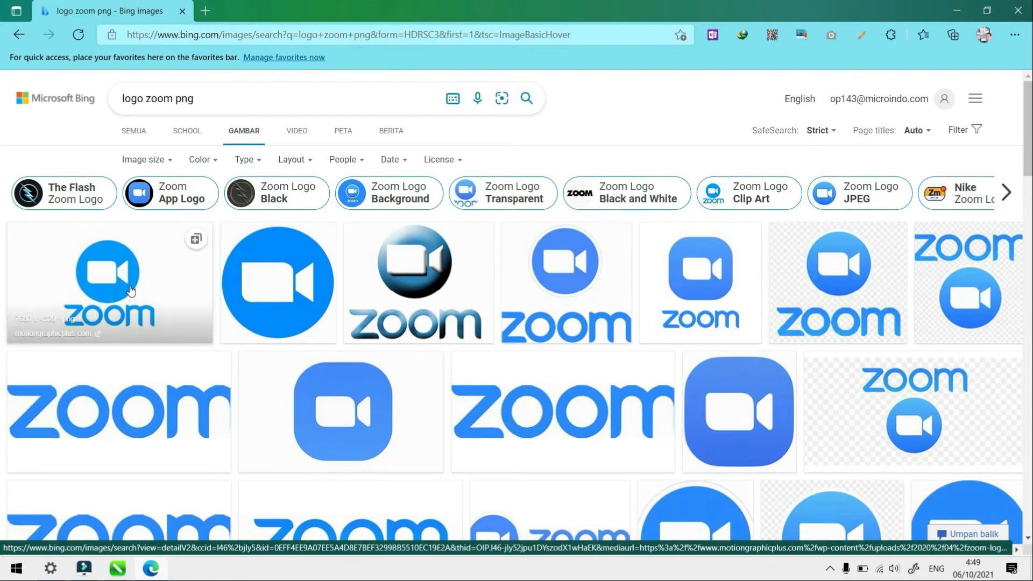
pyautogui.click(162, 419)
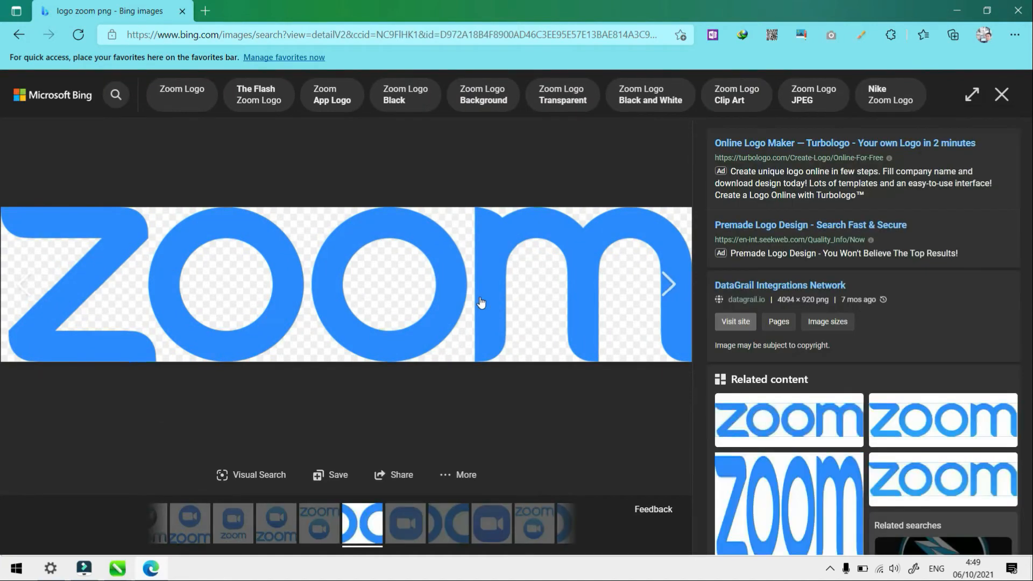
pyautogui.rightClick(477, 302)
pyautogui.click(565, 274)
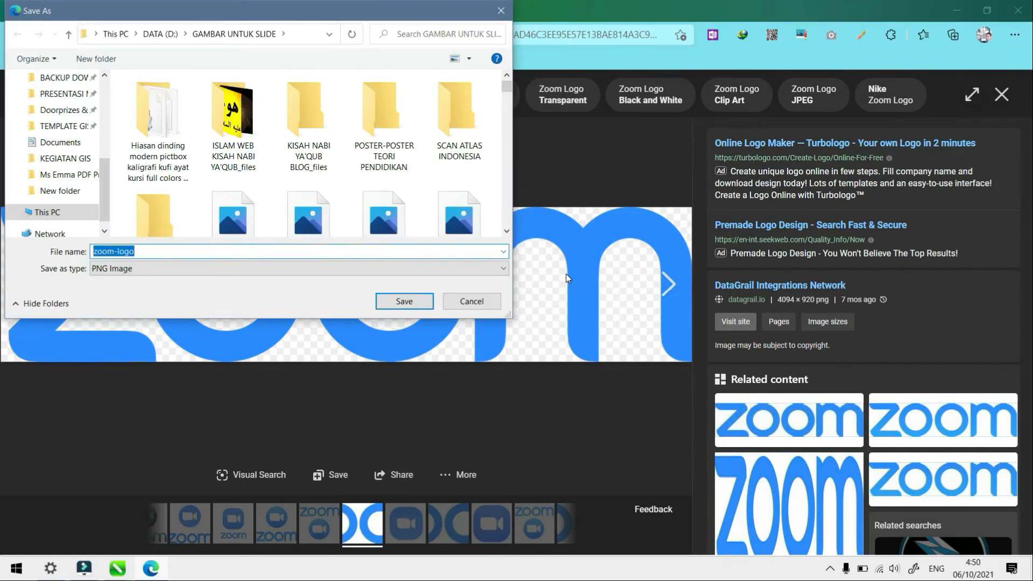
pyautogui.write('LOGO ZOOM')
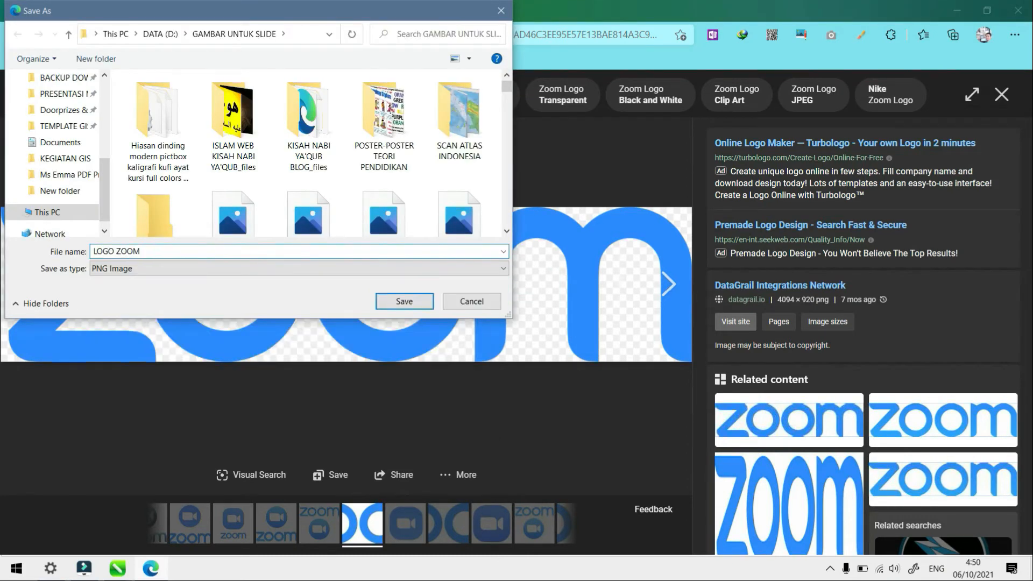
pyautogui.press('Return')
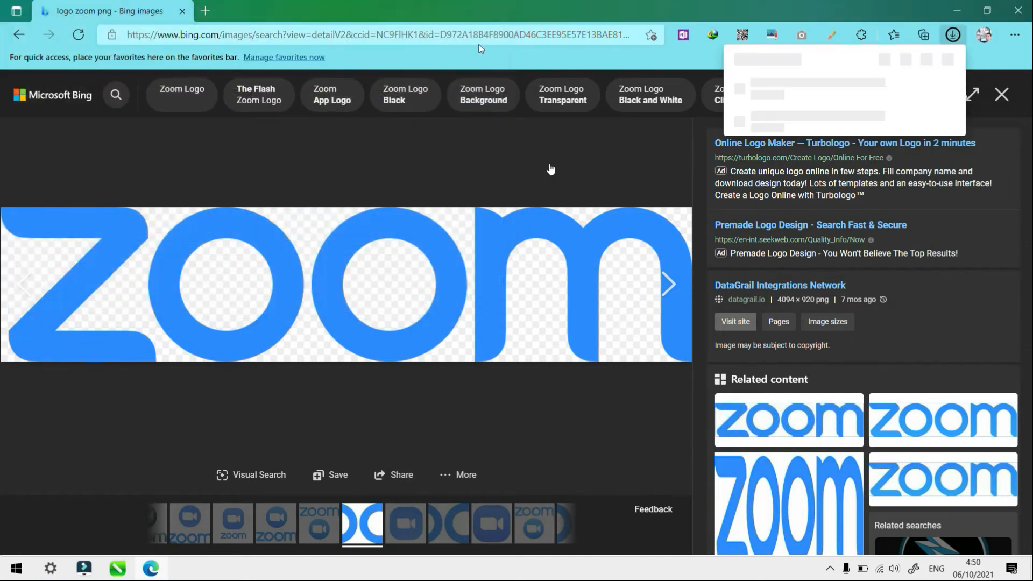
# Find the round blue camera icon among the related Zoom Logo images and save it as LOGO ZOOM GAMBAR in PNG format
pyautogui.click(176, 93)
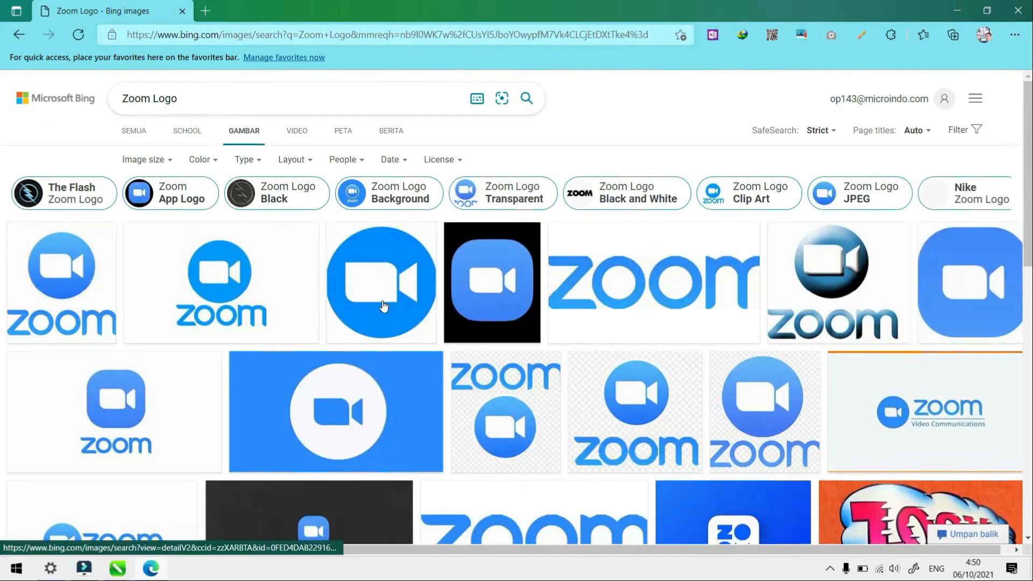
pyautogui.click(384, 304)
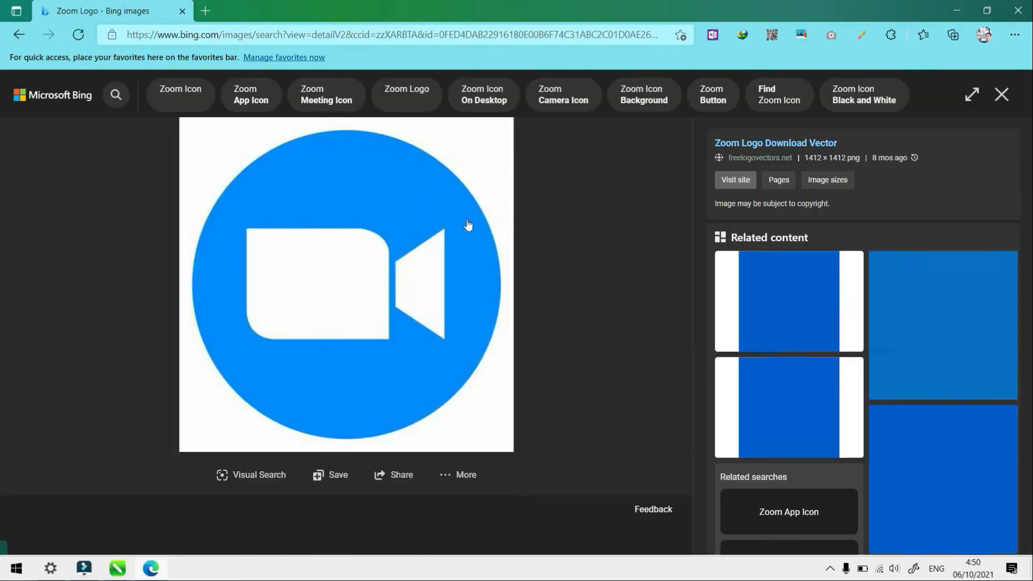
pyautogui.rightClick(383, 203)
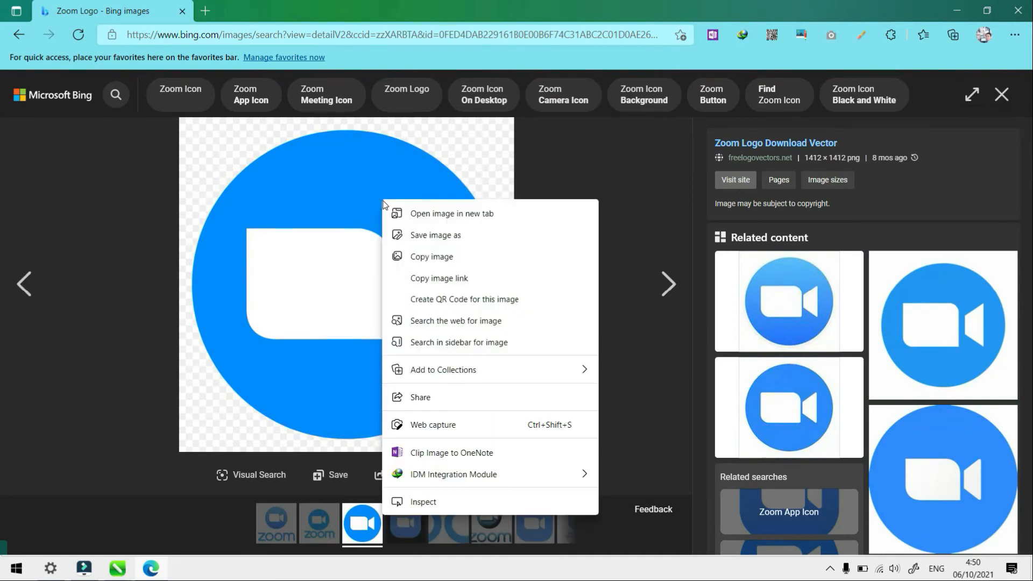
pyautogui.click(425, 235)
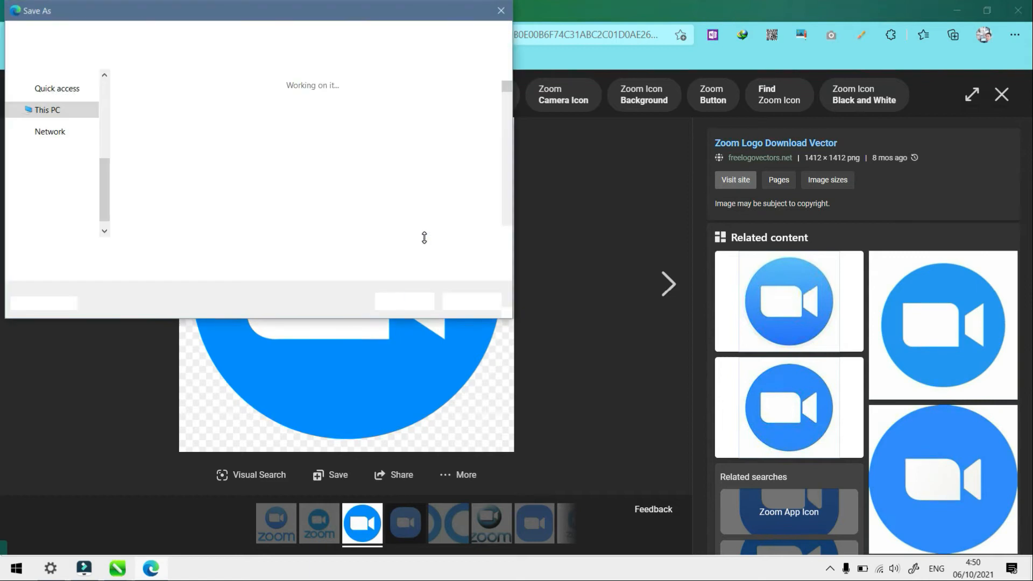
pyautogui.write('L')
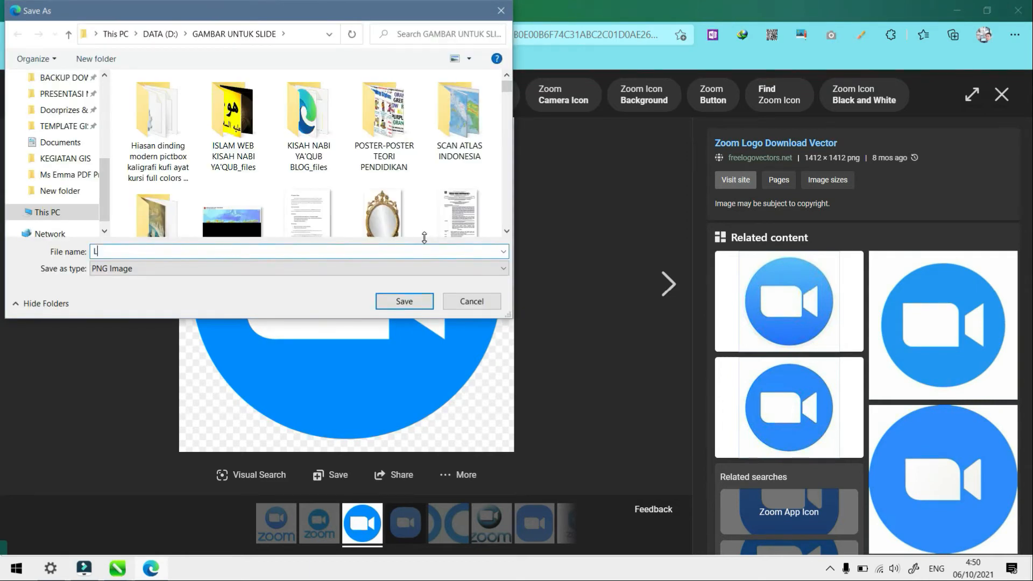
pyautogui.write('OGO ZOOM GAMBAR')
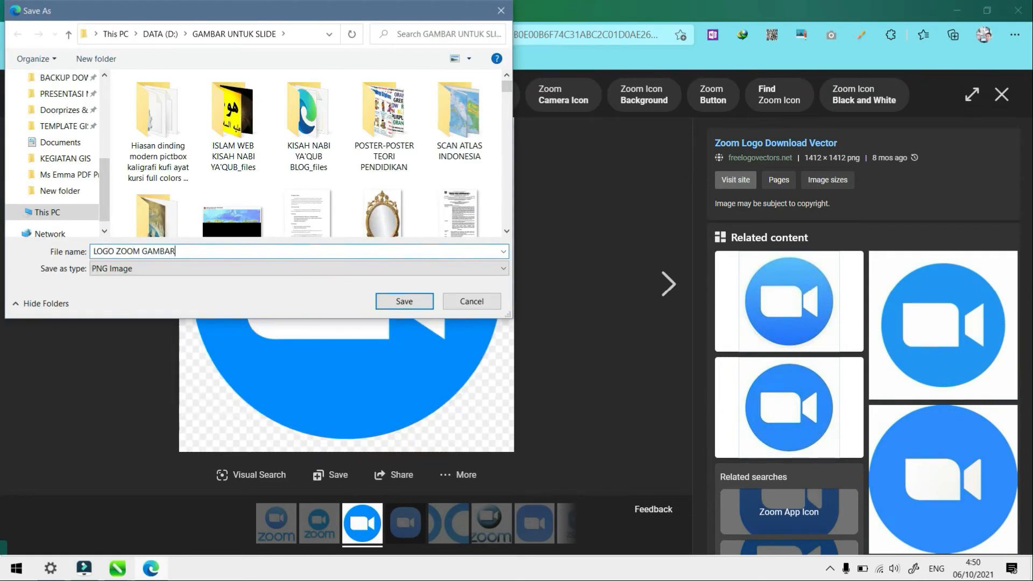
pyautogui.press('Return')
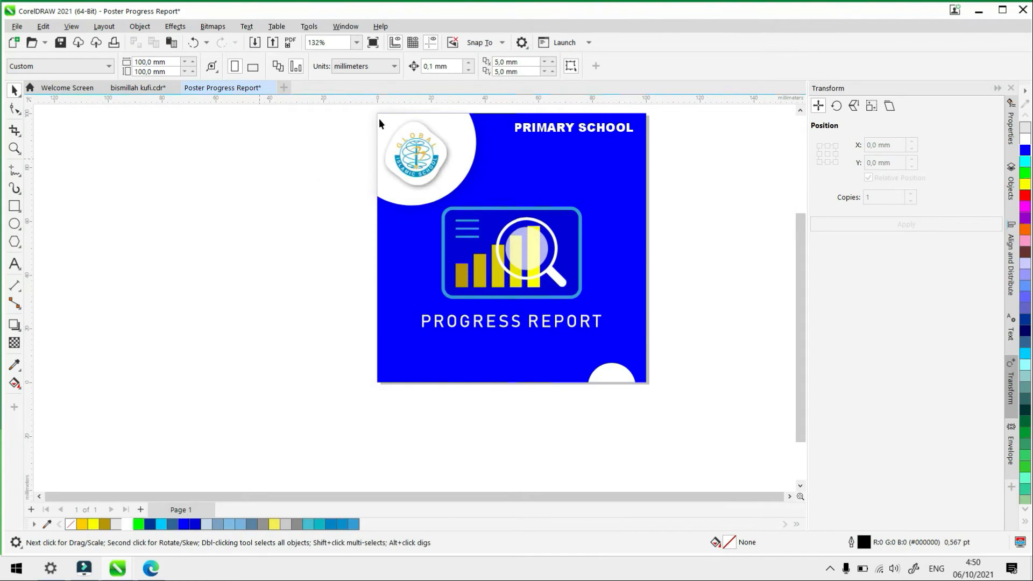
# Search the GAMBAR UNTUK SLIDE folder for ZOOM and import the LOGO ZOOM GAMBAR and LOGO ZOOM images together
pyautogui.click(255, 43)
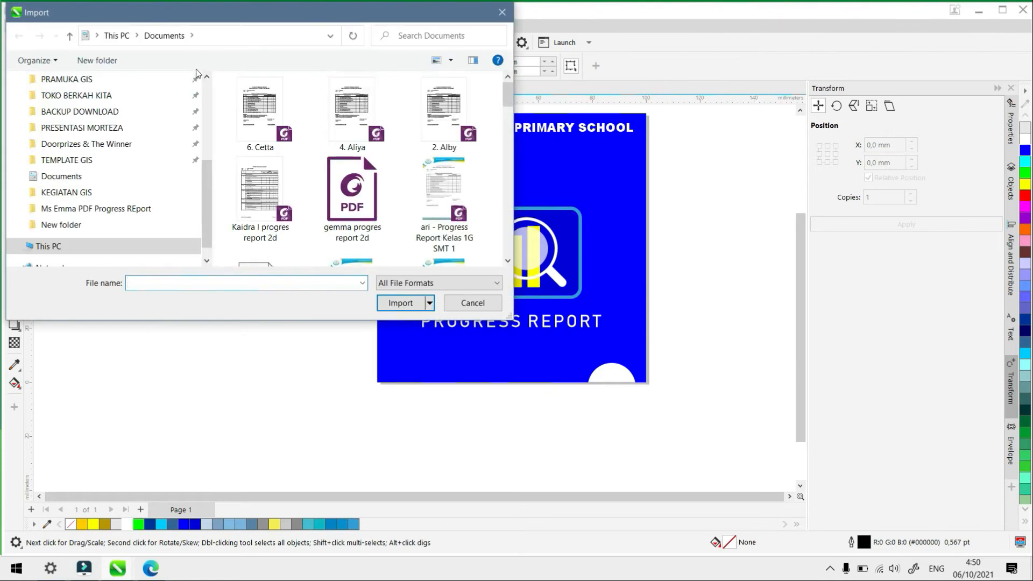
pyautogui.scroll(1, 100, 162)
pyautogui.scroll(2, 100, 161)
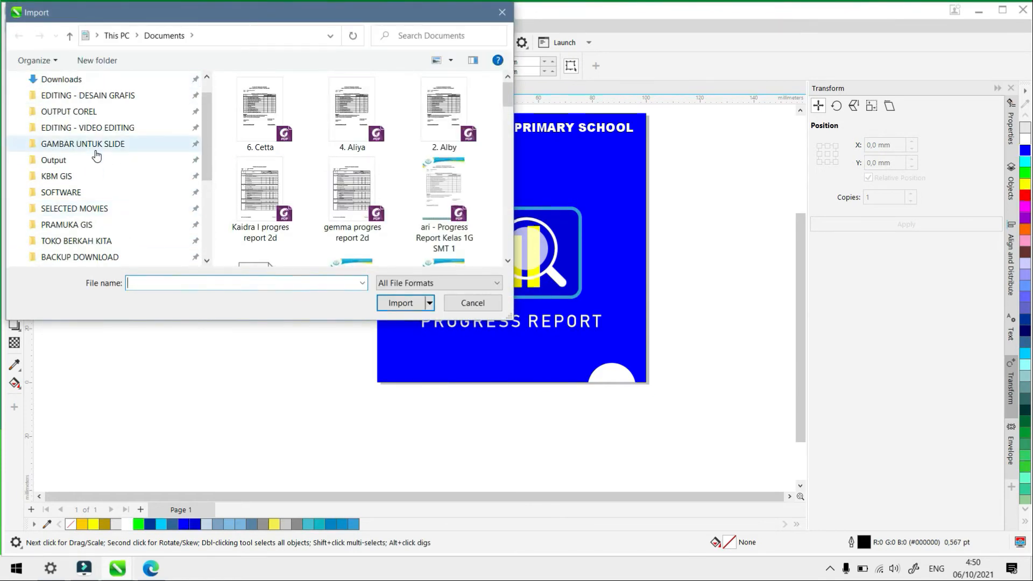
pyautogui.click(102, 114)
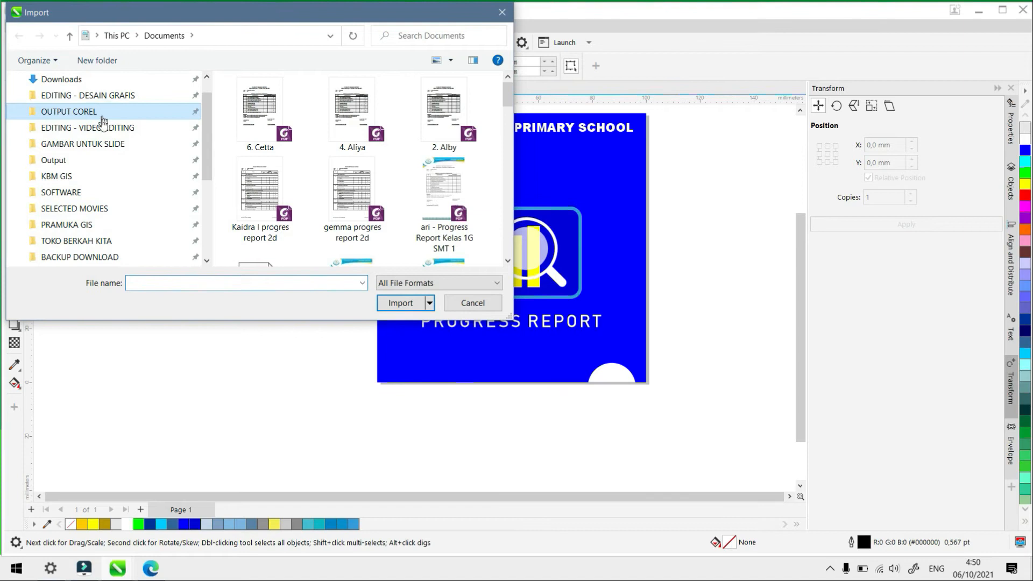
pyautogui.click(102, 143)
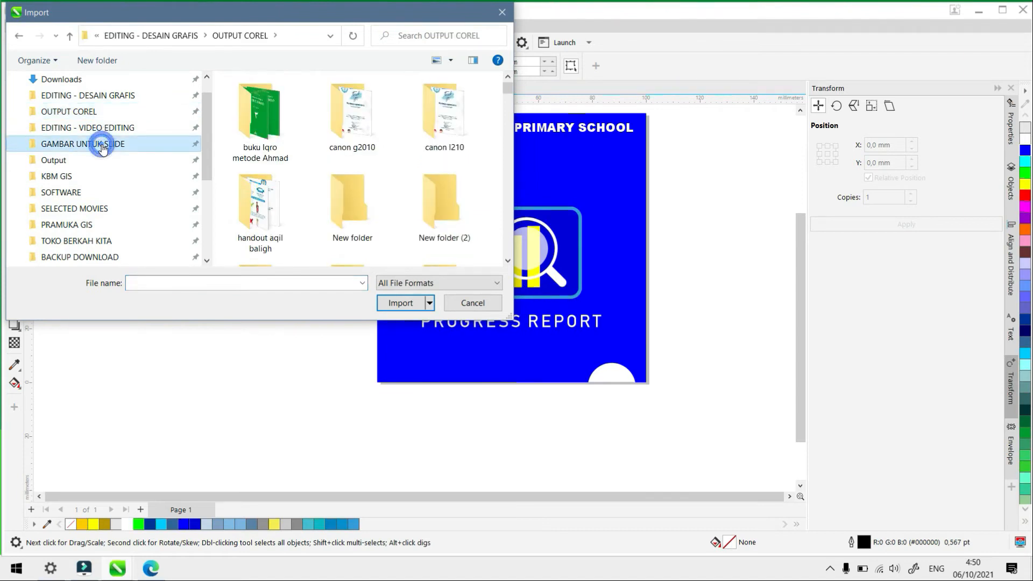
pyautogui.click(436, 36)
pyautogui.write('ZOOM')
pyautogui.press('Return')
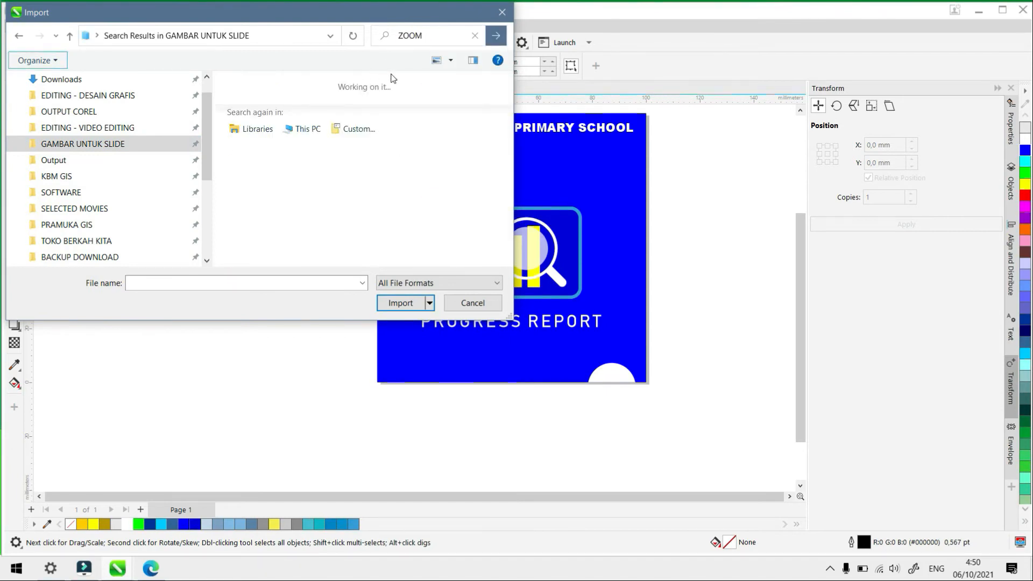
pyautogui.click(262, 129)
pyautogui.keyDown('ctrl'); pyautogui.click(325, 135); pyautogui.keyUp('ctrl')
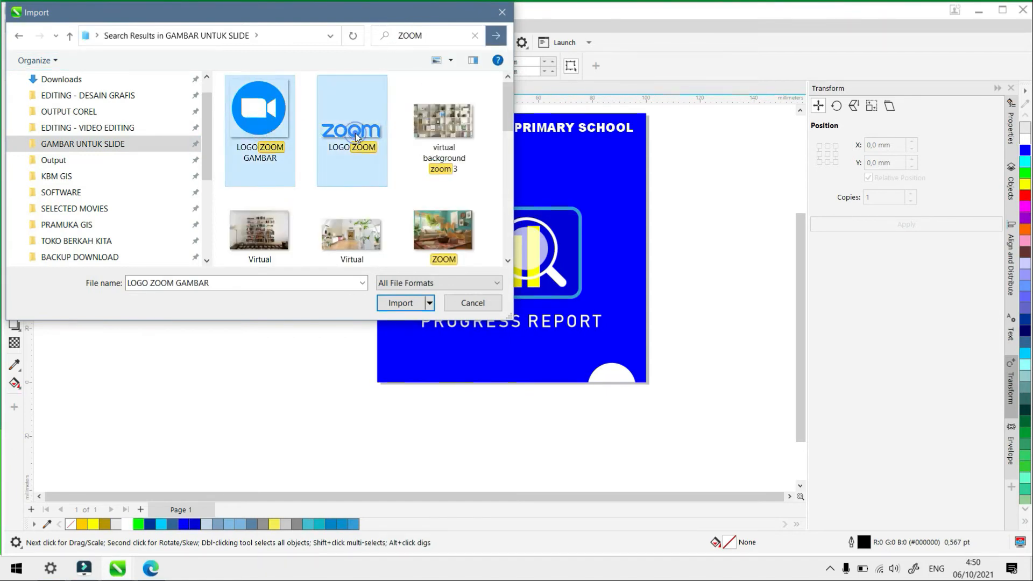
pyautogui.click(402, 303)
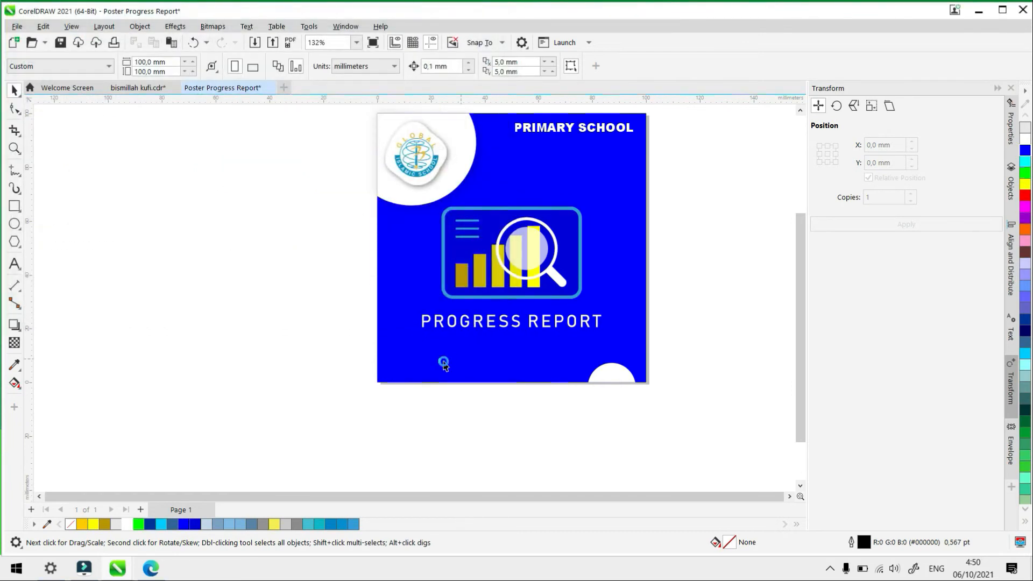
# Place the camera icon near the poster's lower-left corner and the zoom wordmark, about 22 mm wide, level with it on its right
pyautogui.click(408, 352)
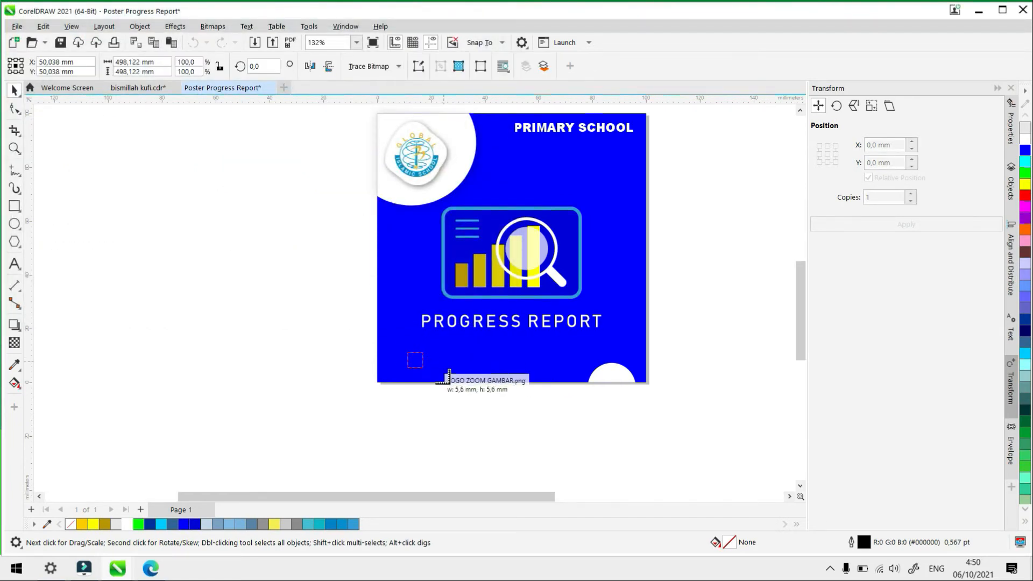
pyautogui.moveTo(461, 374); pyautogui.dragTo(496, 392)
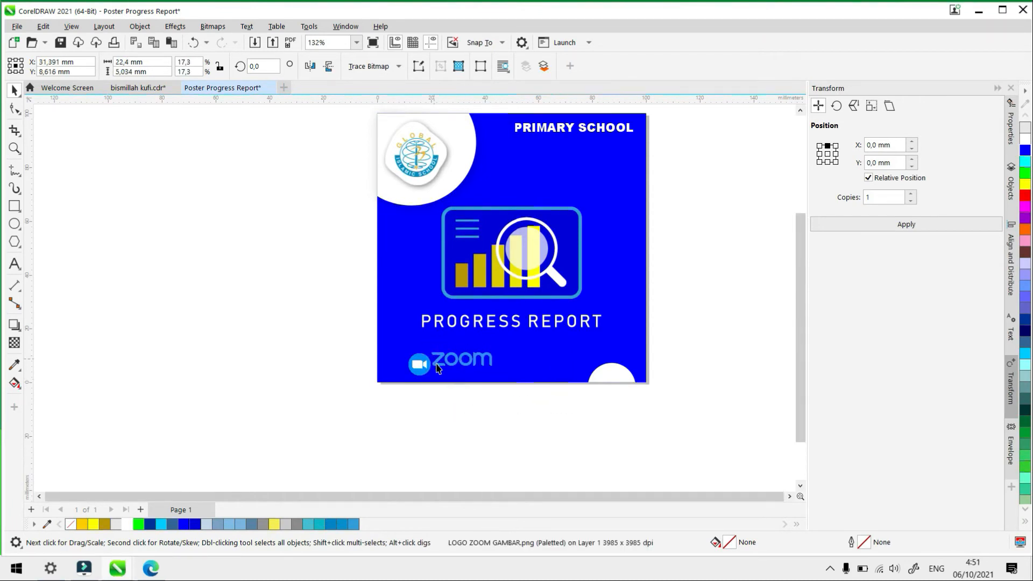
pyautogui.scroll(2, 437, 363)
pyautogui.moveTo(445, 354); pyautogui.dragTo(452, 363)
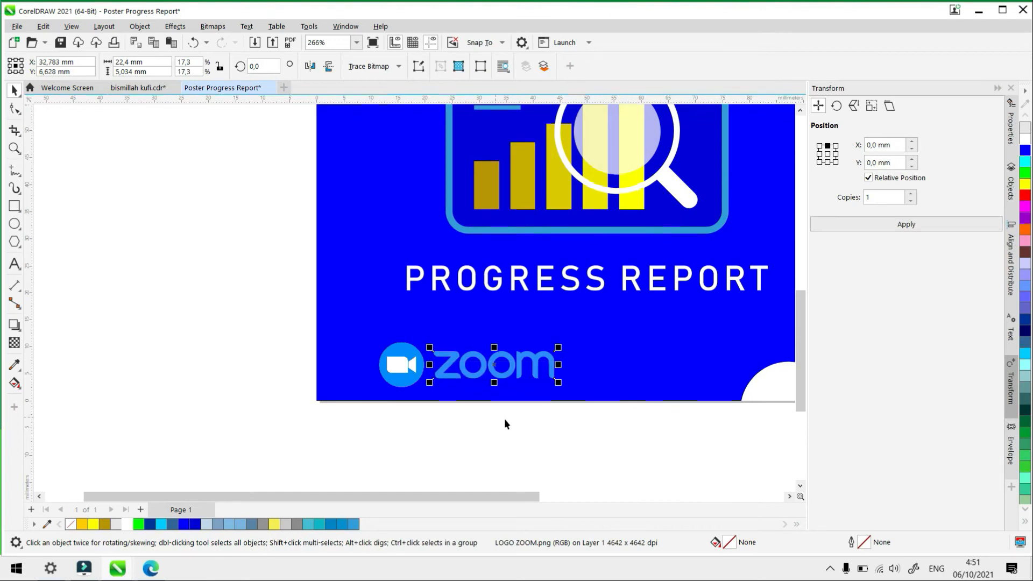
pyautogui.scroll(3, 428, 385)
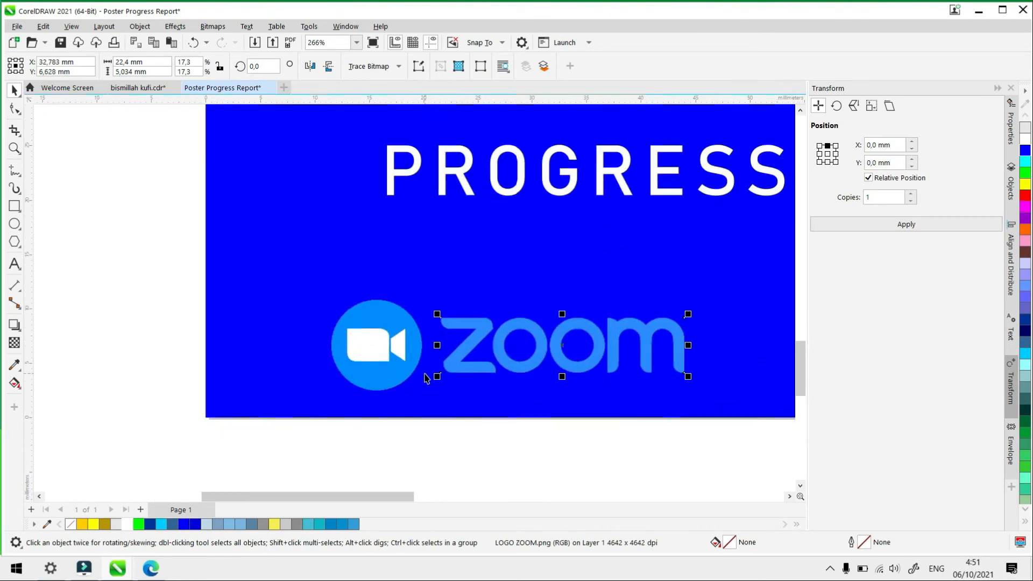
pyautogui.moveTo(477, 354); pyautogui.dragTo(483, 350)
pyautogui.scroll(-4, 409, 353)
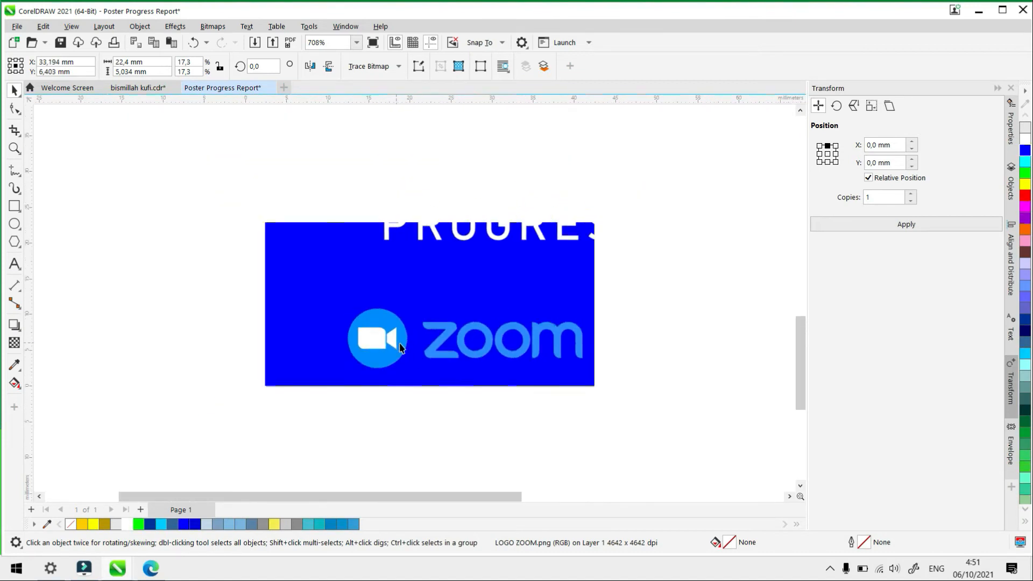
pyautogui.scroll(-4, 409, 354)
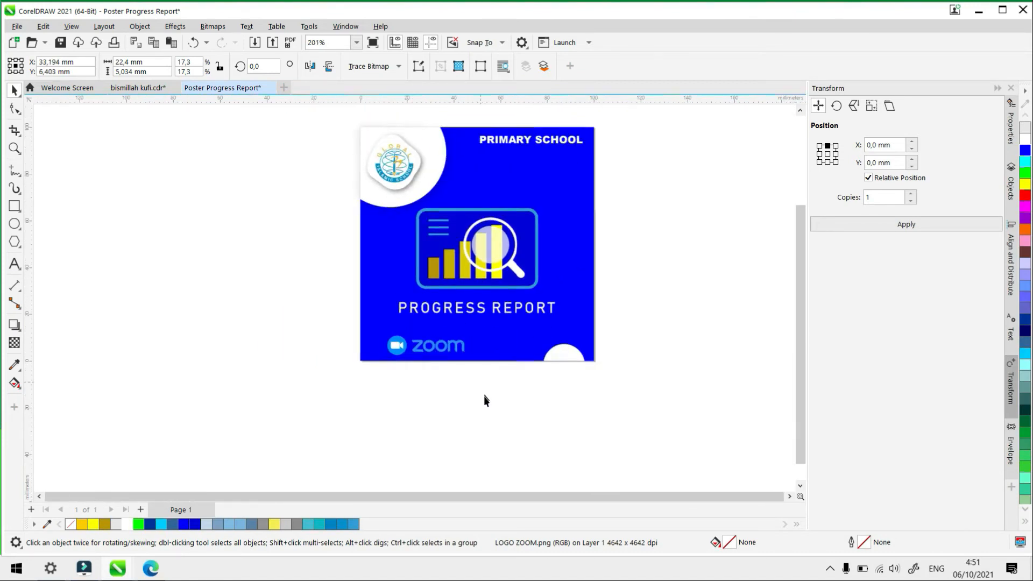
# Group the camera icon with the zoom wordmark and scale the group down to about 27 mm wide
pyautogui.click(505, 396)
pyautogui.moveTo(505, 392); pyautogui.dragTo(346, 327)
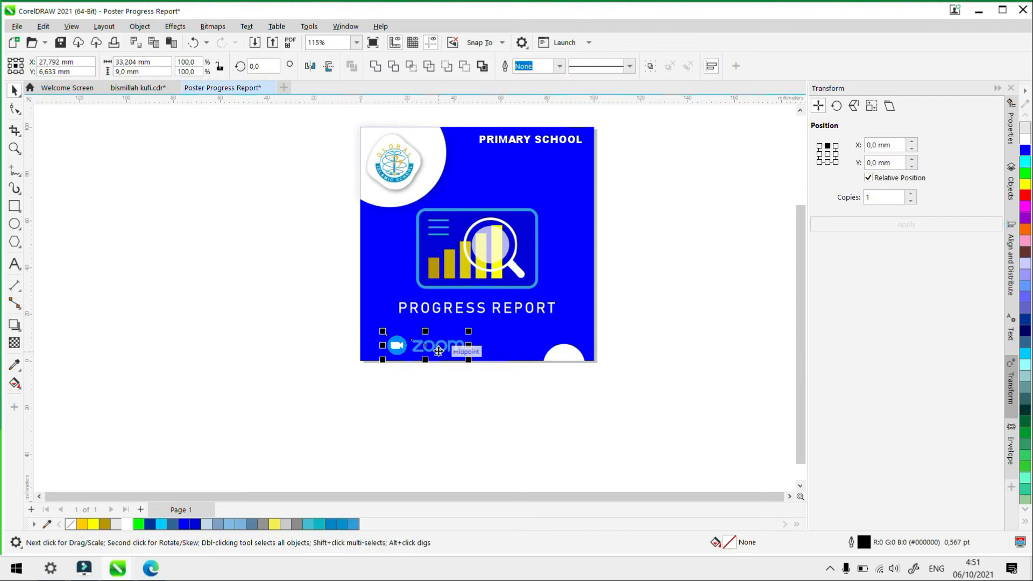
pyautogui.scroll(2, 438, 353)
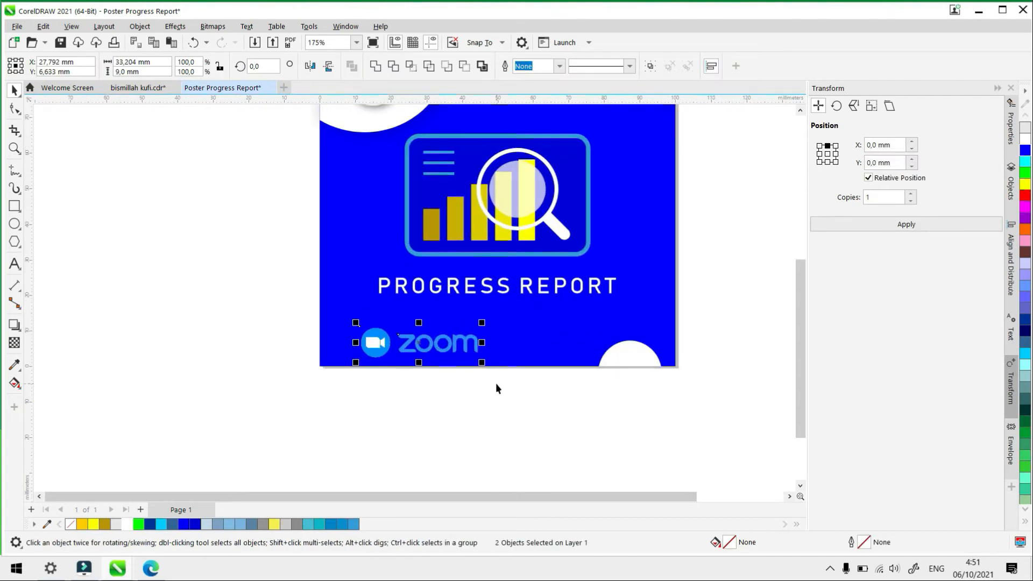
pyautogui.hotkey('ctrl', 'g')
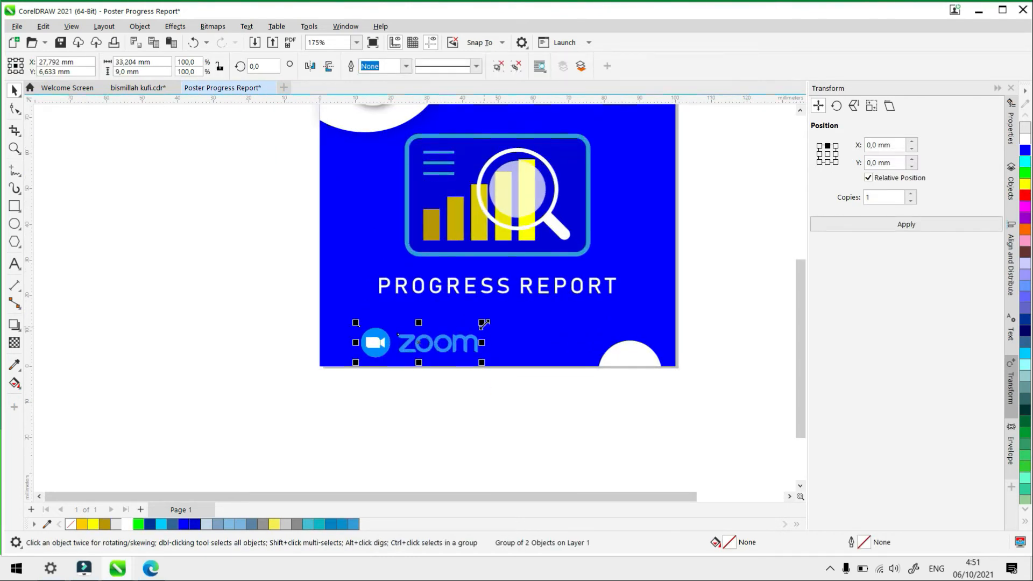
pyautogui.moveTo(482, 322); pyautogui.dragTo(457, 325)
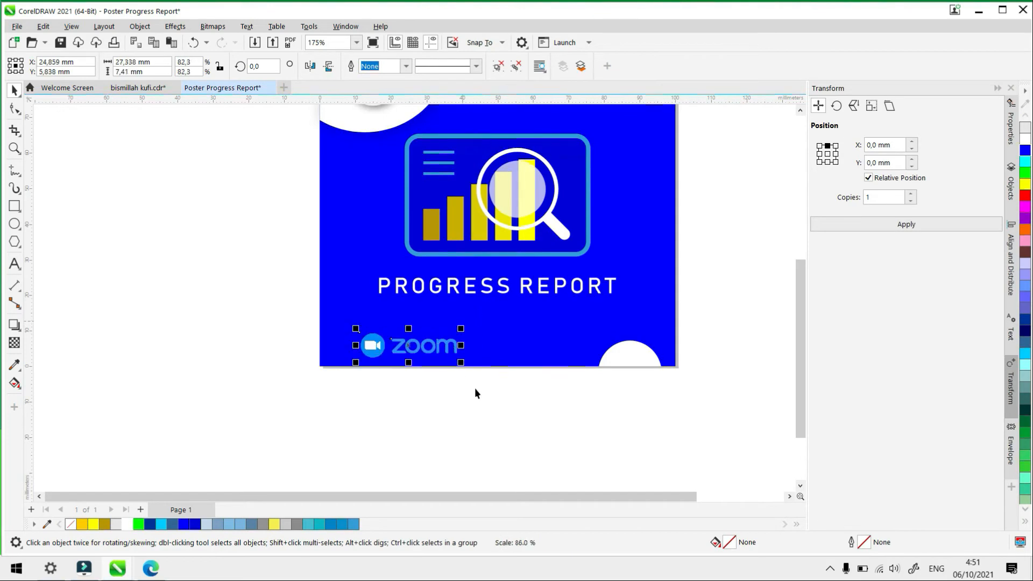
pyautogui.click(489, 290)
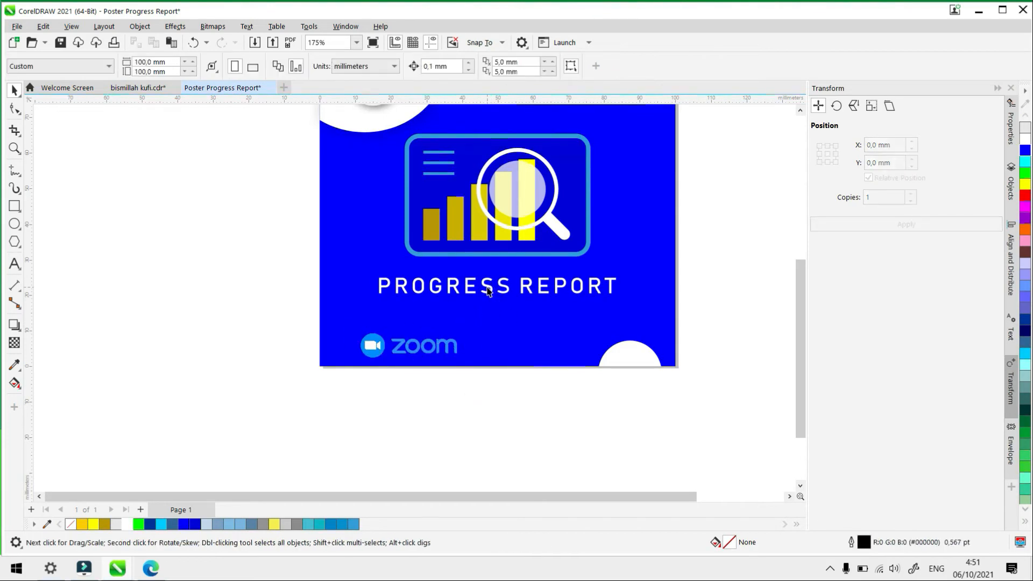
# Add the artistic text "October 8, 2021" on the empty area below the poster
pyautogui.click(14, 264)
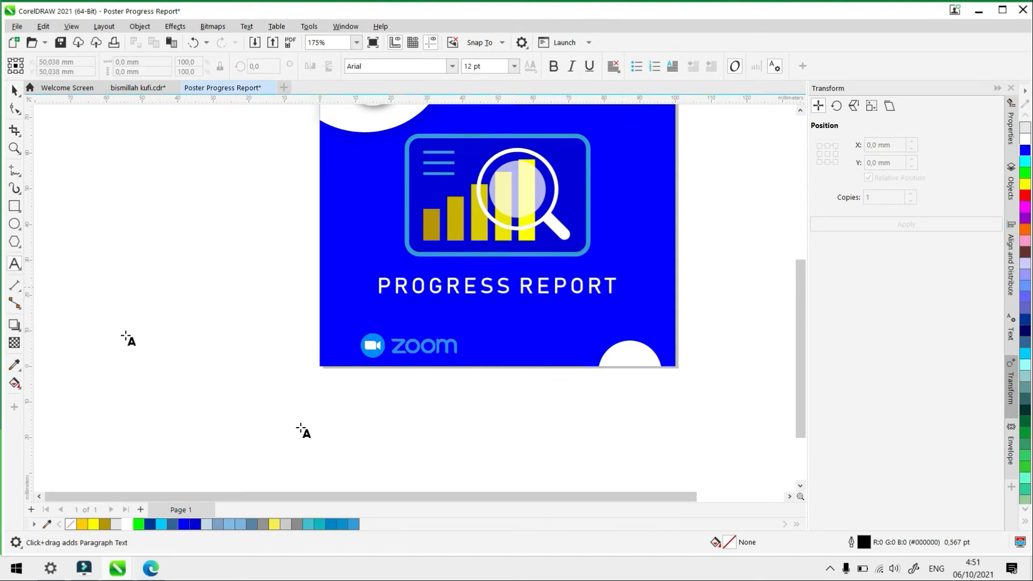
pyautogui.click(396, 417)
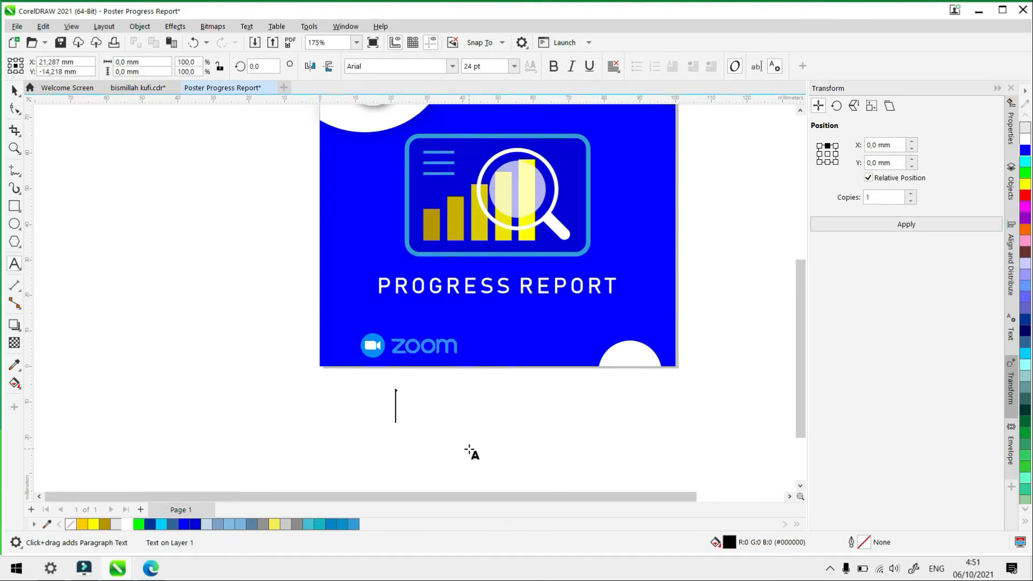
pyautogui.write('Oc')
pyautogui.press('BackSpace')
pyautogui.write('ctober ')
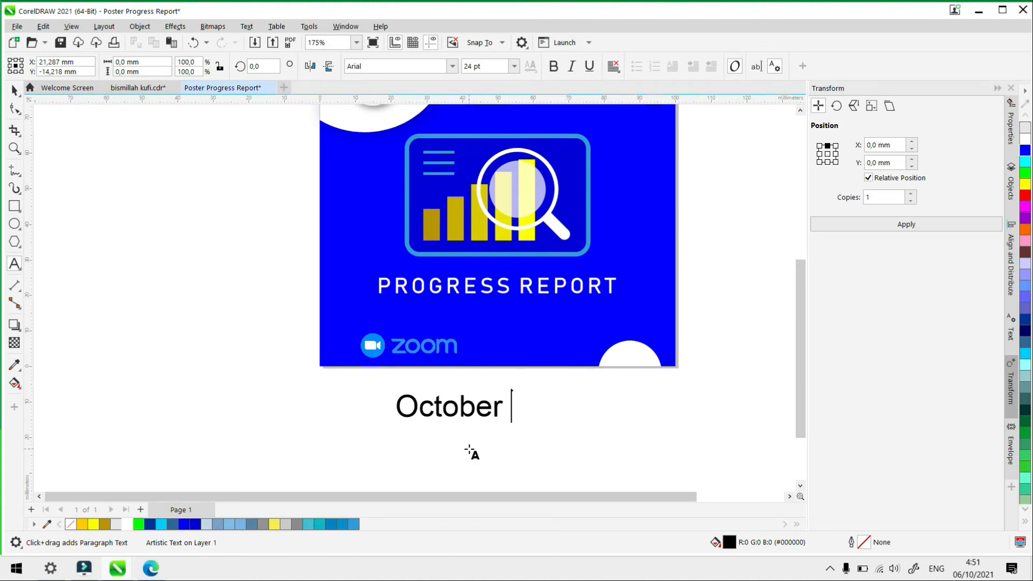
pyautogui.write('8, 2021')
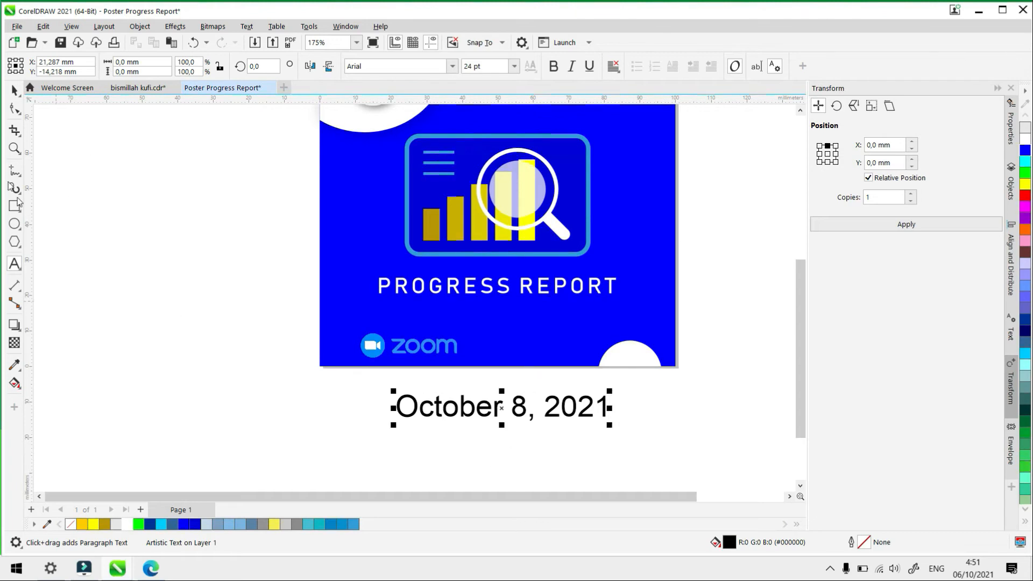
pyautogui.click(14, 91)
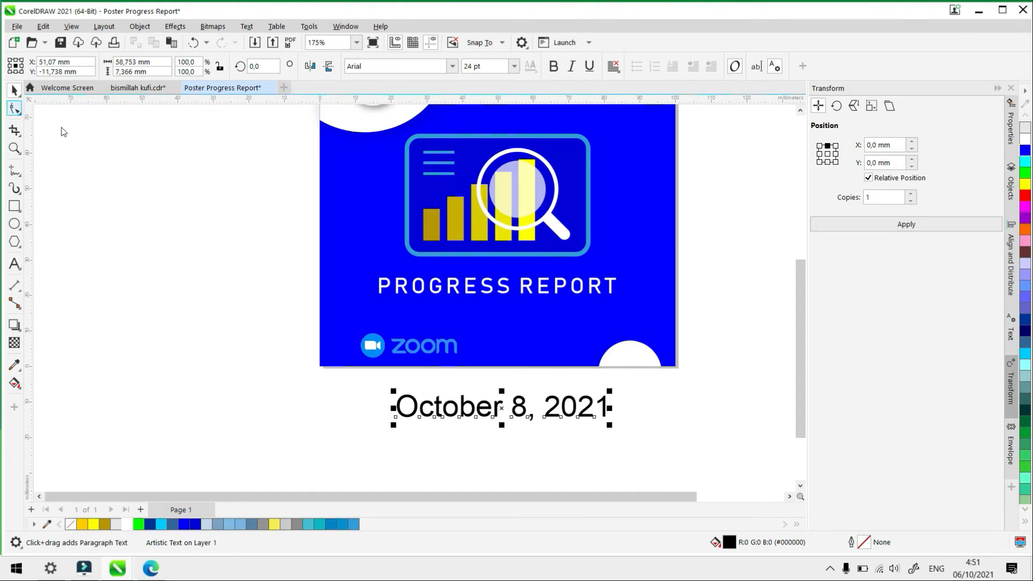
# Set the date in Bahnschrift, scale it down to about 12.7 pt and move it directly beneath PROGRESS REPORT
pyautogui.click(452, 66)
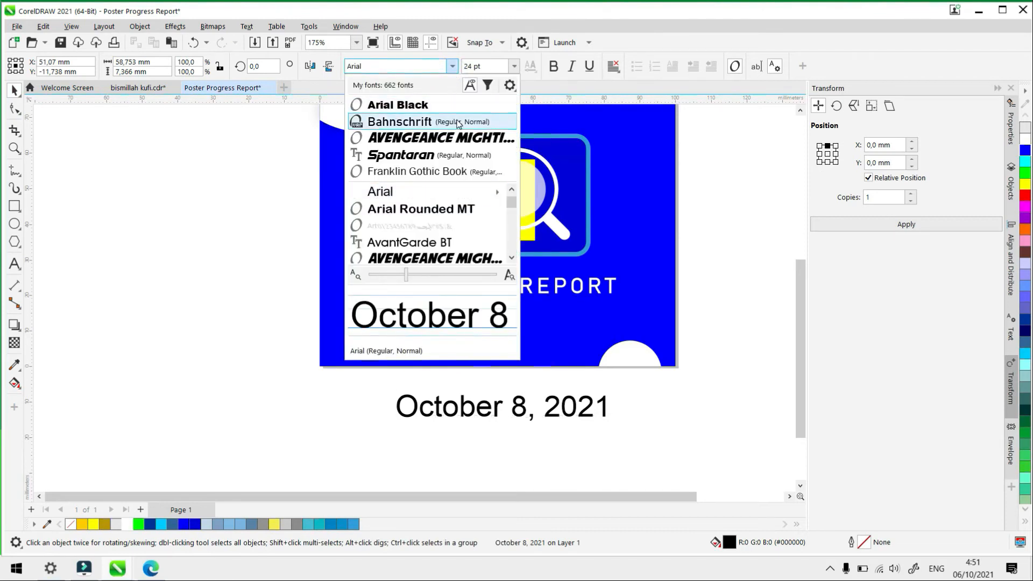
pyautogui.click(457, 122)
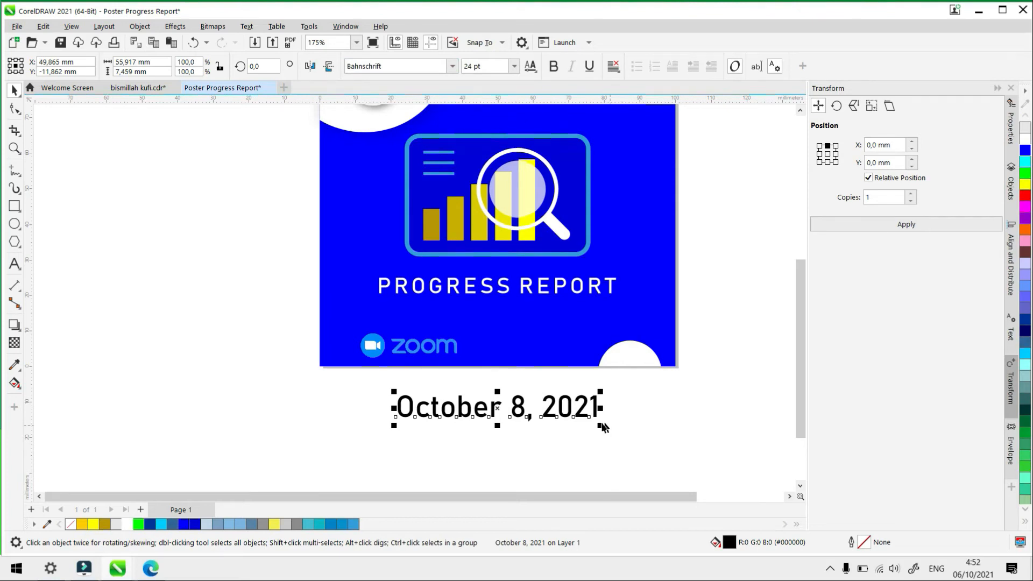
pyautogui.moveTo(601, 426); pyautogui.dragTo(492, 313)
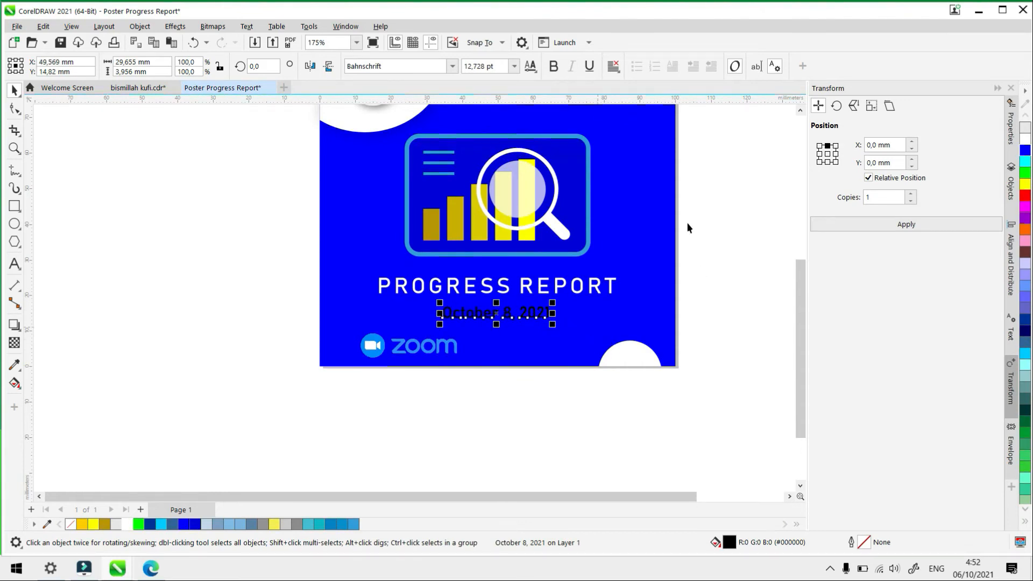
# Centre the date horizontally on the PROGRESS REPORT artwork and fill it with white
pyautogui.keyDown('shift'); pyautogui.click(561, 287); pyautogui.keyUp('shift')
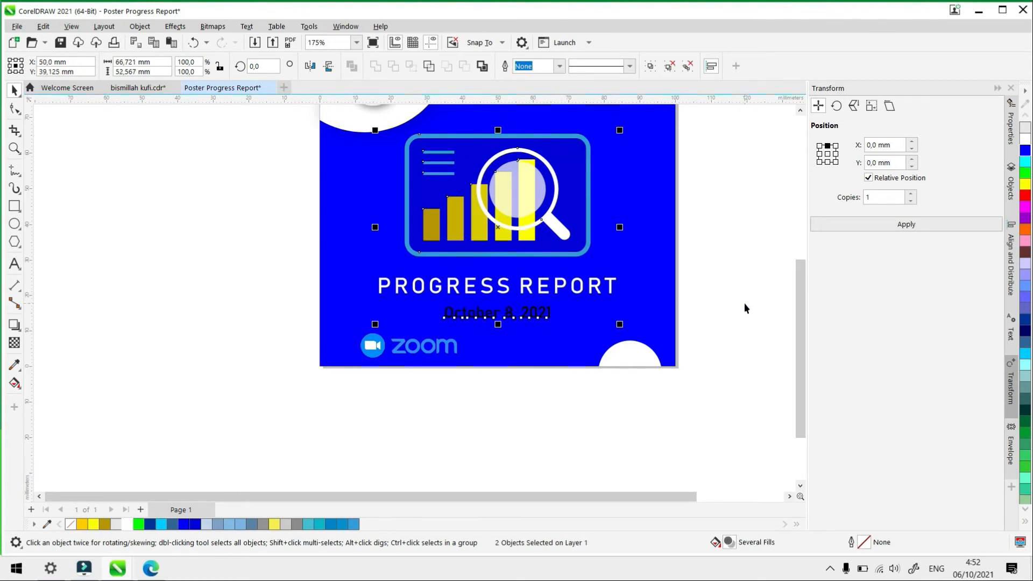
pyautogui.click(317, 304)
pyautogui.moveTo(309, 292); pyautogui.dragTo(576, 343)
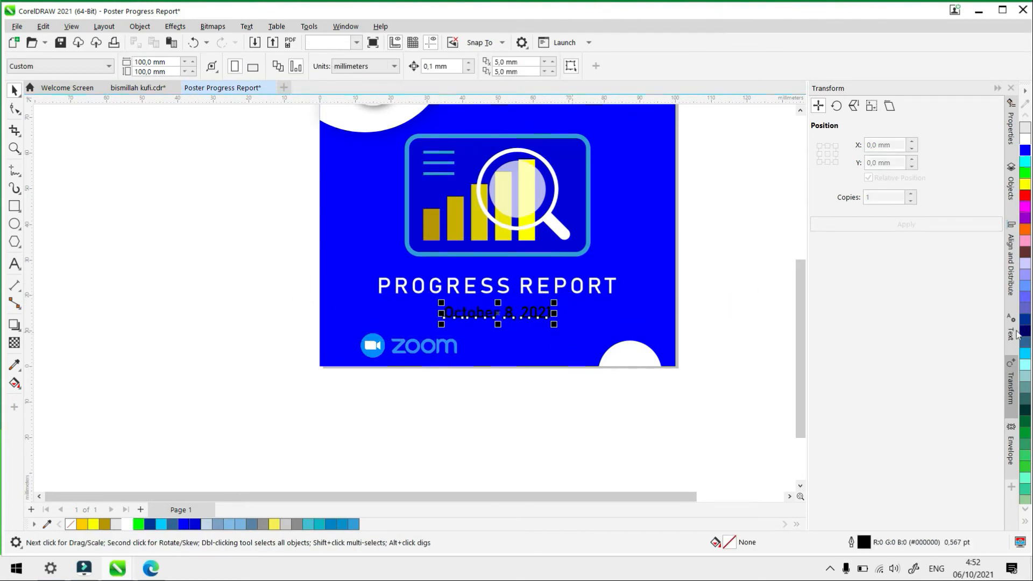
pyautogui.click(128, 526)
pyautogui.click(132, 390)
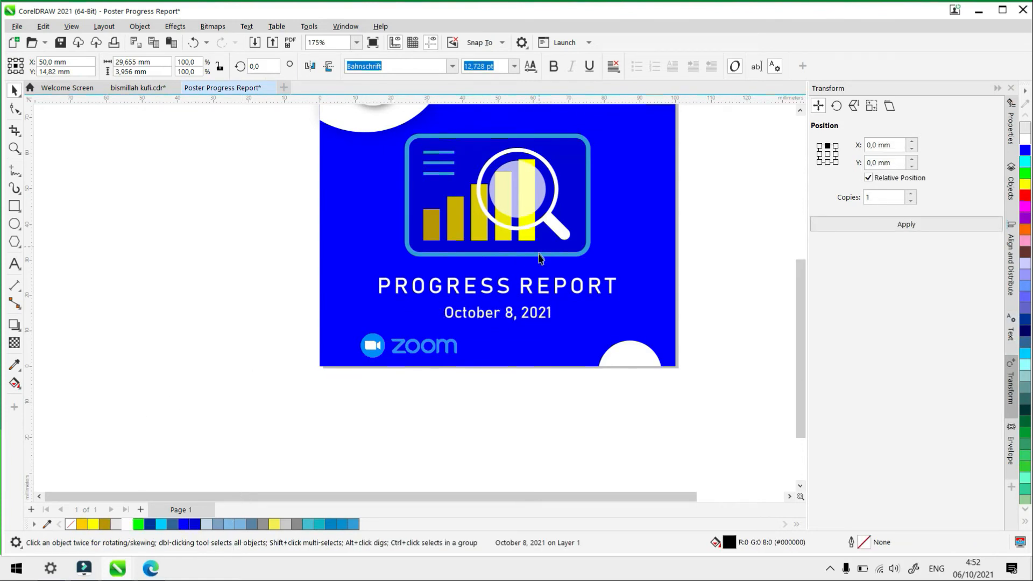
# Shrink the grouped Zoom logo to about 21 mm wide and move it closer to the poster's lower-left corner
pyautogui.scroll(-3, 513, 304)
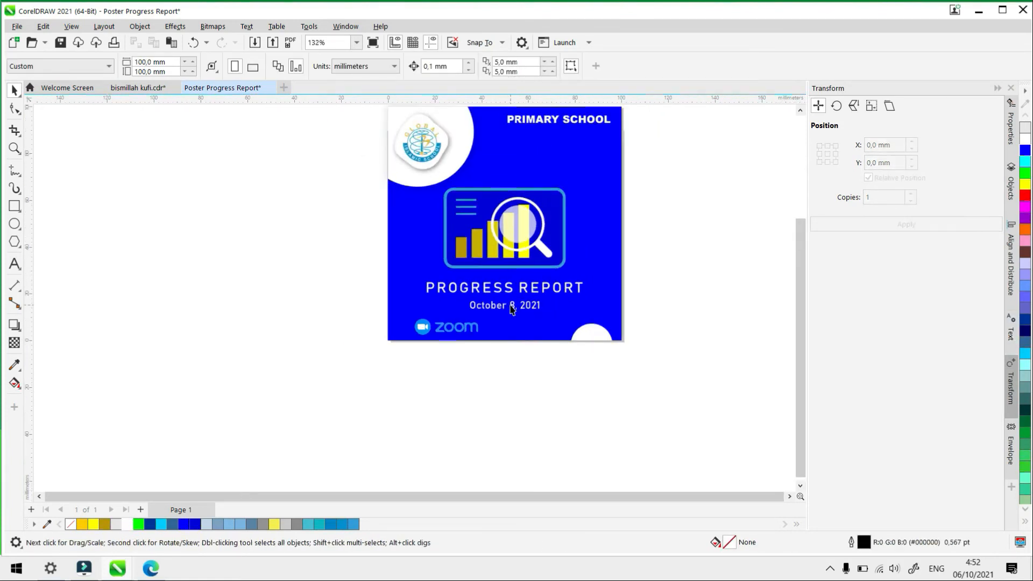
pyautogui.scroll(3, 513, 308)
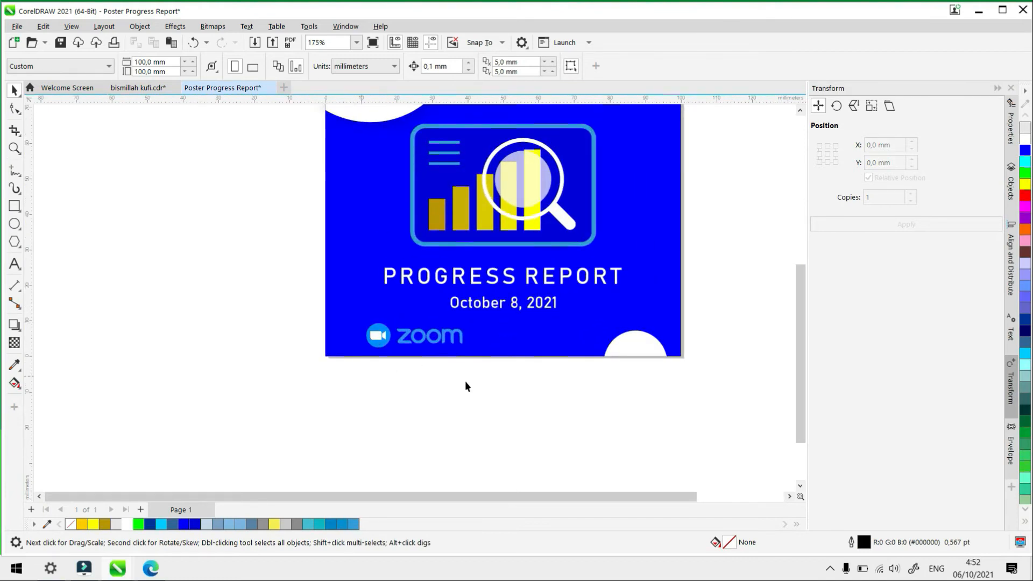
pyautogui.scroll(-3, 465, 380)
pyautogui.scroll(3, 428, 396)
pyautogui.click(351, 368)
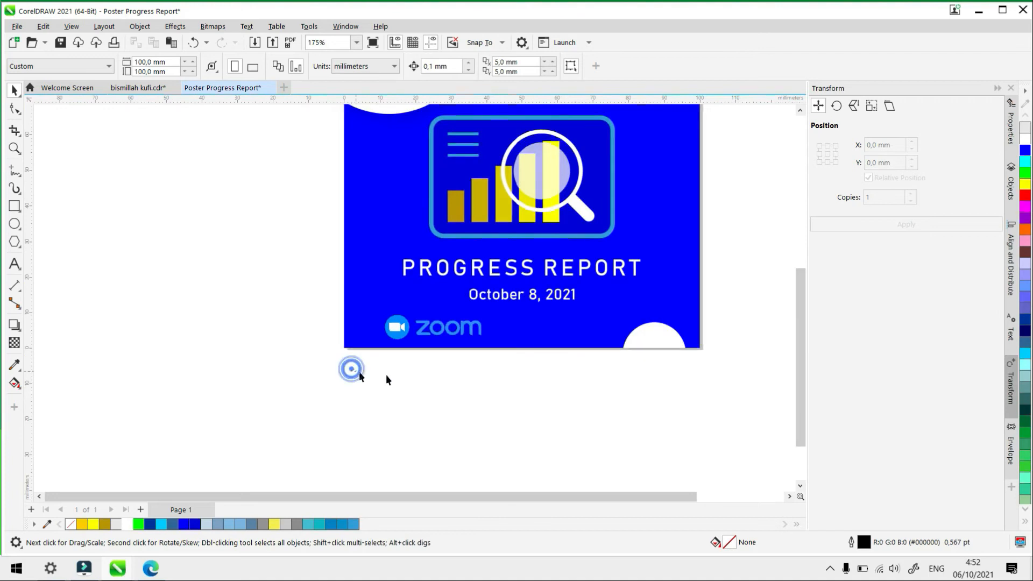
pyautogui.moveTo(498, 331); pyautogui.dragTo(461, 317)
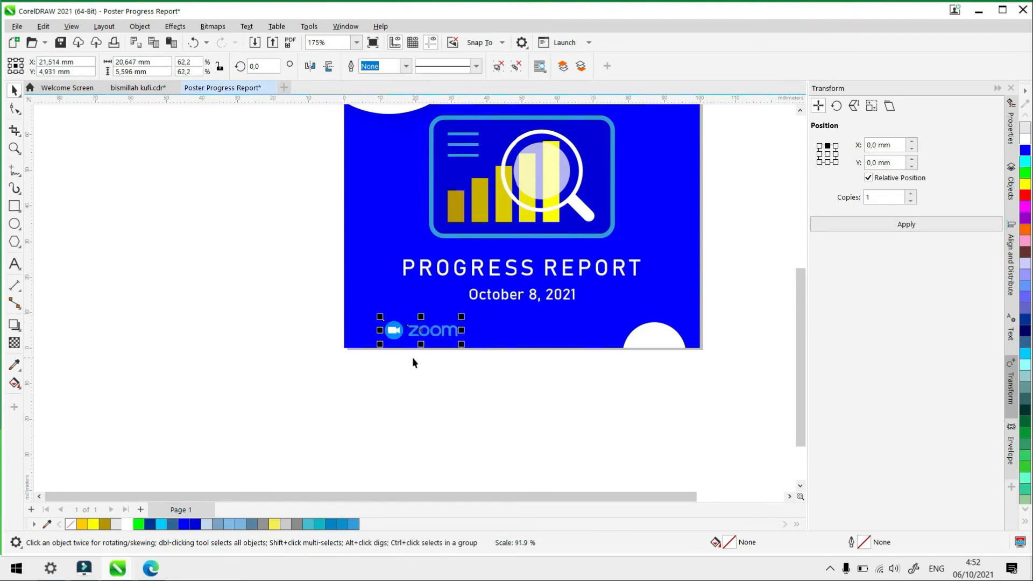
pyautogui.scroll(2, 412, 358)
pyautogui.moveTo(384, 319); pyautogui.dragTo(349, 317)
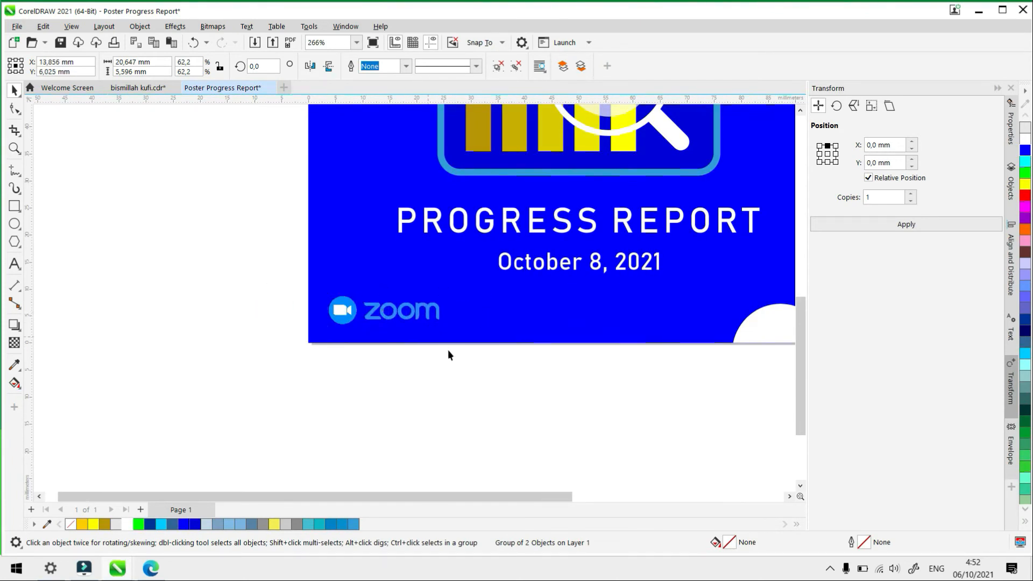
pyautogui.scroll(-6, 448, 351)
pyautogui.click(614, 386)
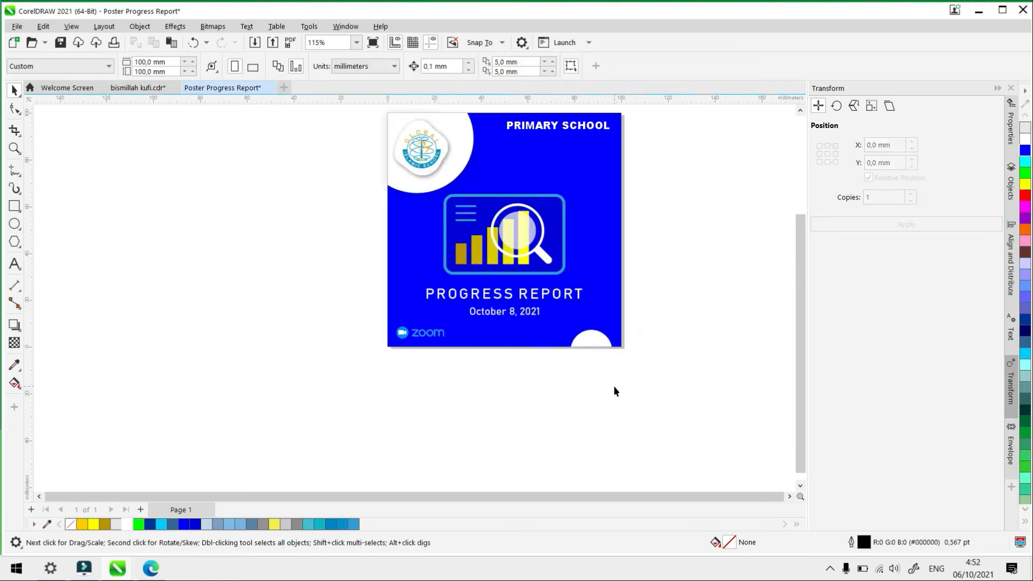
# Enlarge the small white semicircle at the poster's bottom edge until it reaches the lower-right corner
pyautogui.click(598, 346)
pyautogui.moveTo(617, 327); pyautogui.dragTo(626, 322)
pyautogui.click(671, 346)
pyautogui.moveTo(332, 355); pyautogui.dragTo(452, 319)
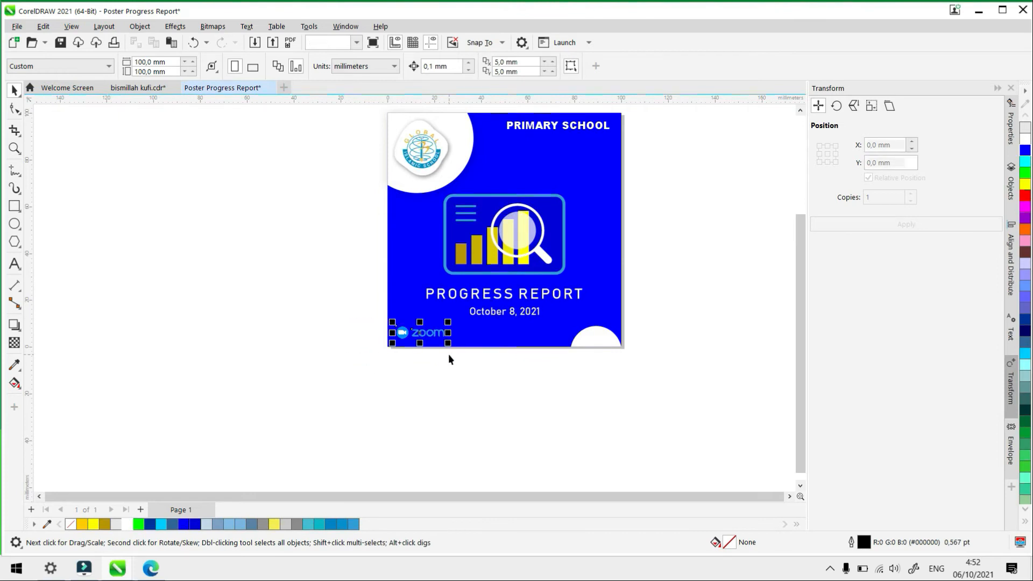
pyautogui.scroll(1, 444, 362)
pyautogui.click(321, 198)
# Scale the school logo together with its white corner circle down to about 79%, roughly 29 mm wide
pyautogui.scroll(-4, 533, 328)
pyautogui.scroll(1, 574, 269)
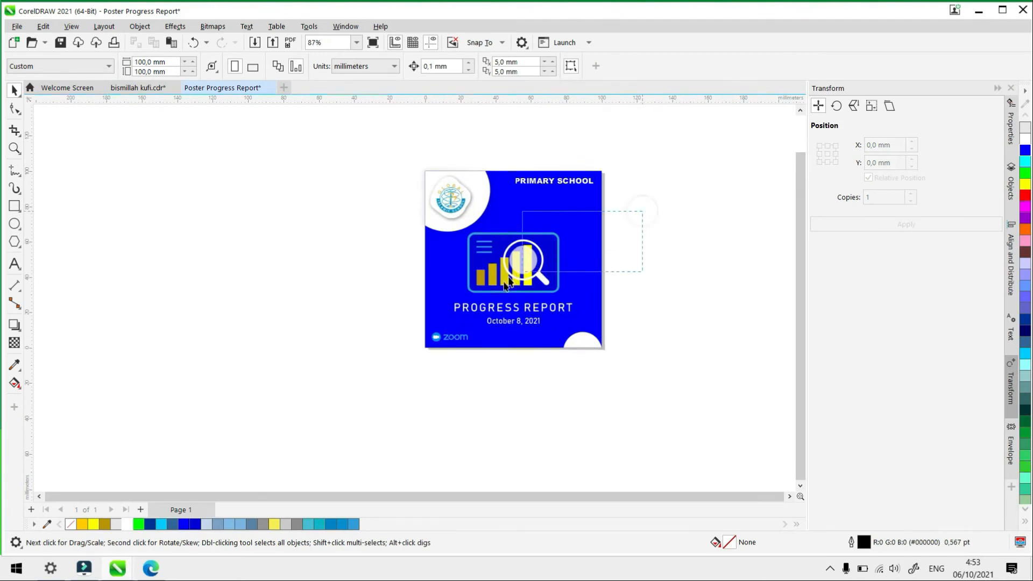
pyautogui.moveTo(421, 175); pyautogui.dragTo(481, 222)
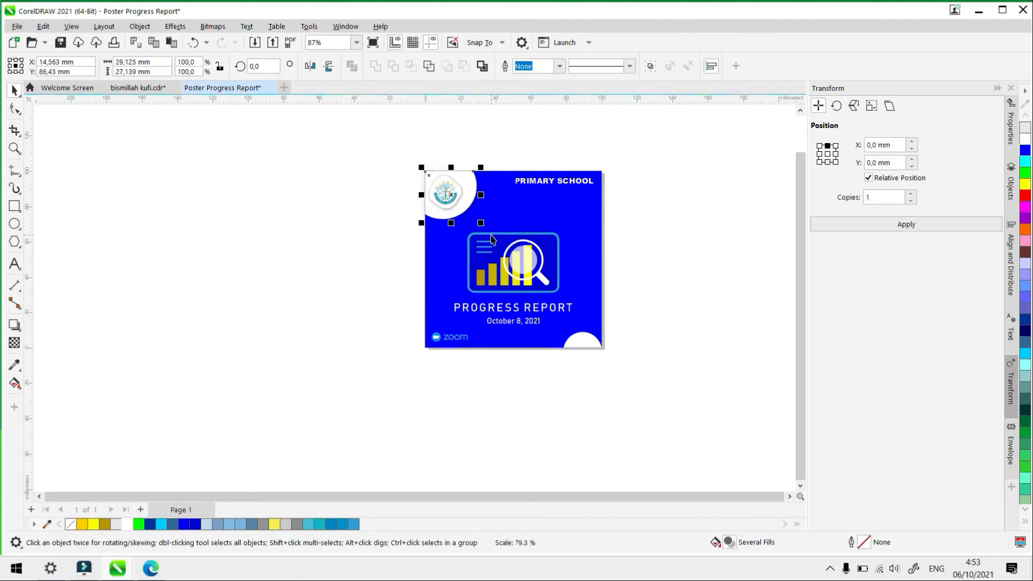
pyautogui.click(362, 194)
# Nudge the PROGRESS REPORT chart artwork and the date together straight up by about 8 mm
pyautogui.moveTo(385, 229); pyautogui.dragTo(616, 328)
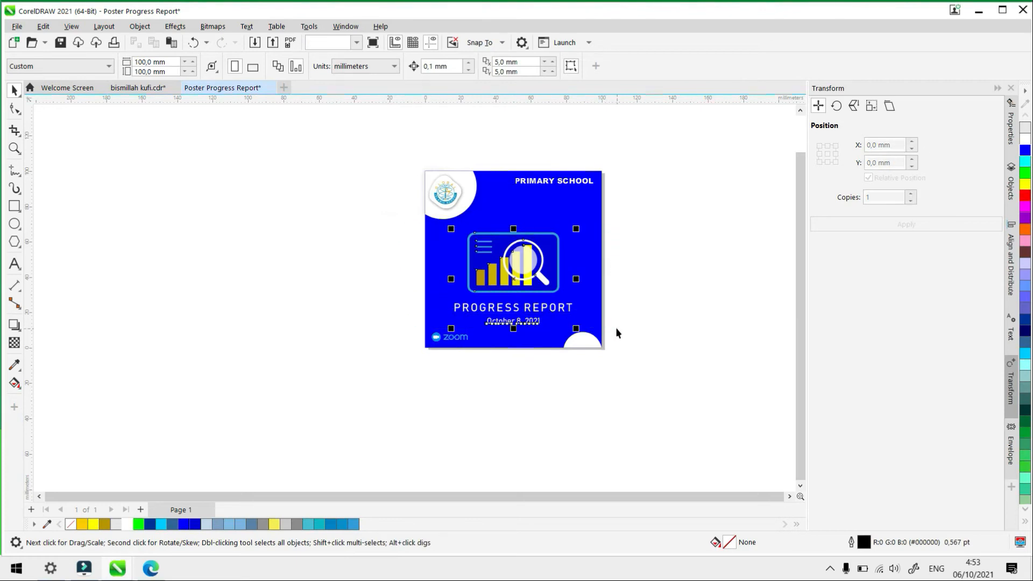
pyautogui.press('Up')
pyautogui.press('Up')
pyautogui.press('Up')
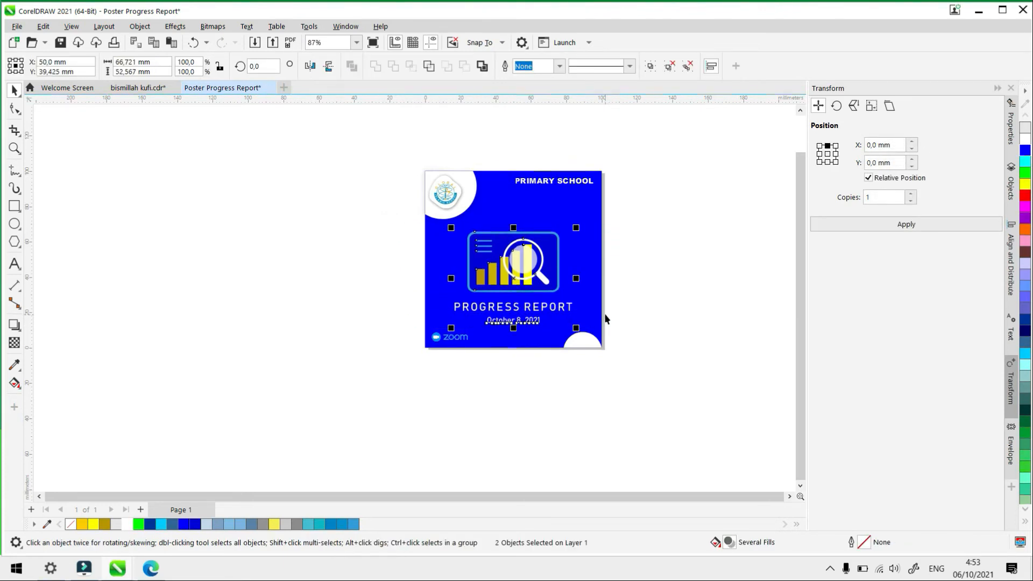
pyautogui.press('Up')
pyautogui.press('Up')
pyautogui.press('Up')
pyautogui.press('Up')
pyautogui.press('Up')
pyautogui.press('Up')
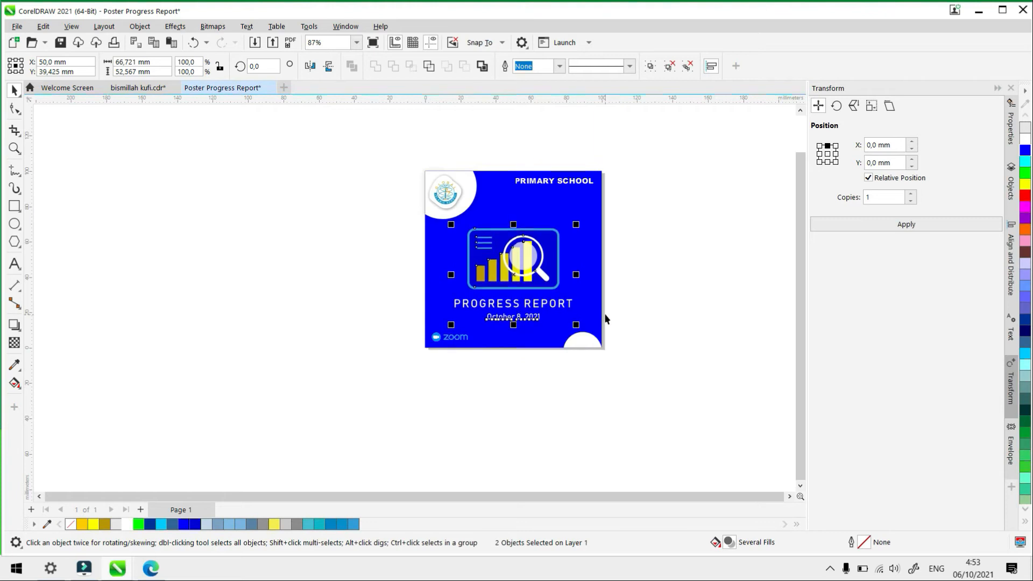
pyautogui.press('Up')
pyautogui.press('Up')
pyautogui.press('Up')
pyautogui.press('Up')
pyautogui.press('Up')
pyautogui.press('Up')
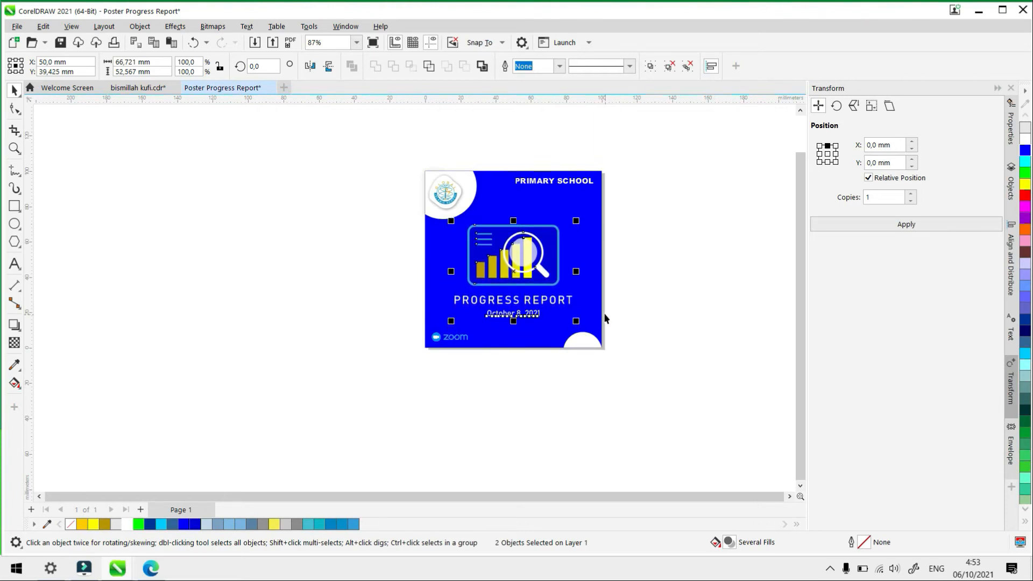
pyautogui.press('Up')
pyautogui.press('Up')
pyautogui.press('Up')
pyautogui.press('Up')
pyautogui.press('Up')
pyautogui.press('Up')
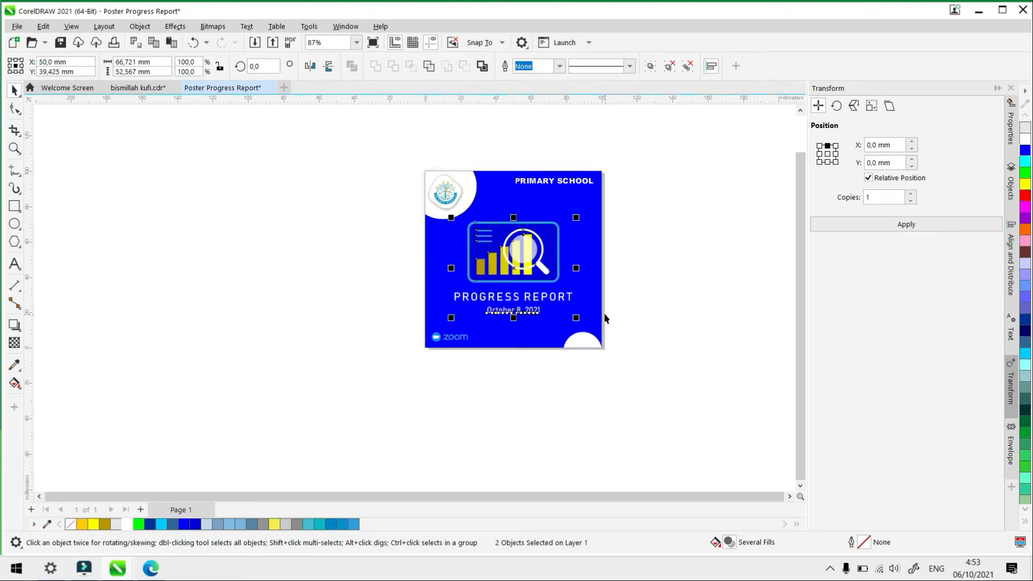
pyautogui.press('Up')
pyautogui.press('Up')
pyautogui.press('Up')
pyautogui.press('Up')
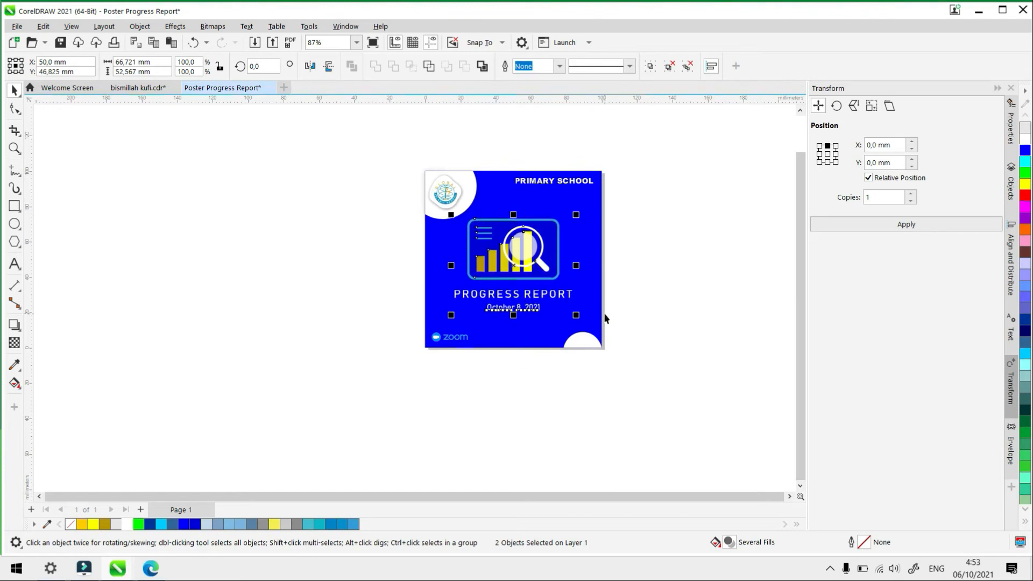
pyautogui.press('Up')
pyautogui.click(674, 282)
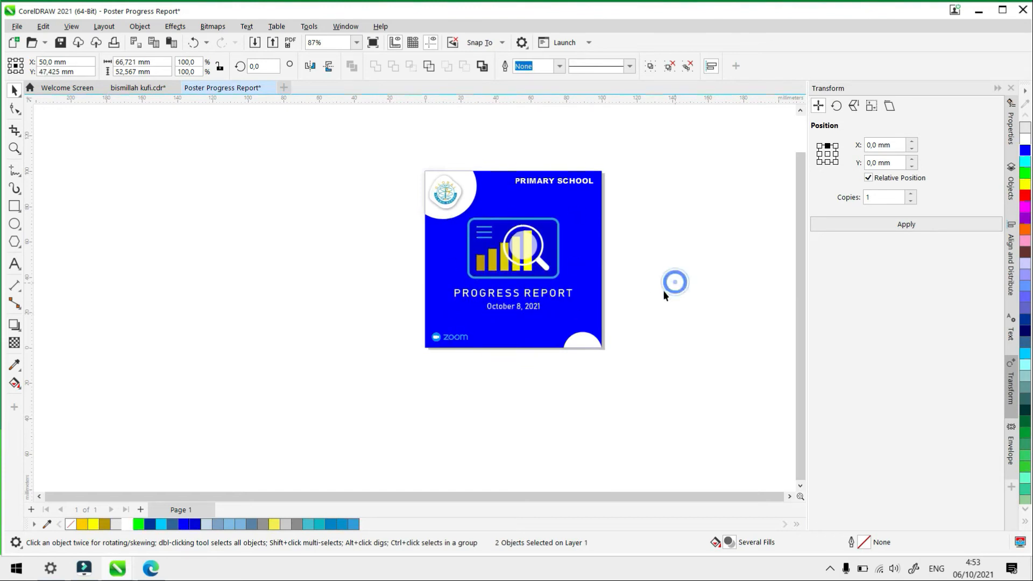
# Draw a rectangle about 70 × 12 mm over the Zoom logo in the poster's lower-left corner, filled white without outline
pyautogui.scroll(1, 505, 386)
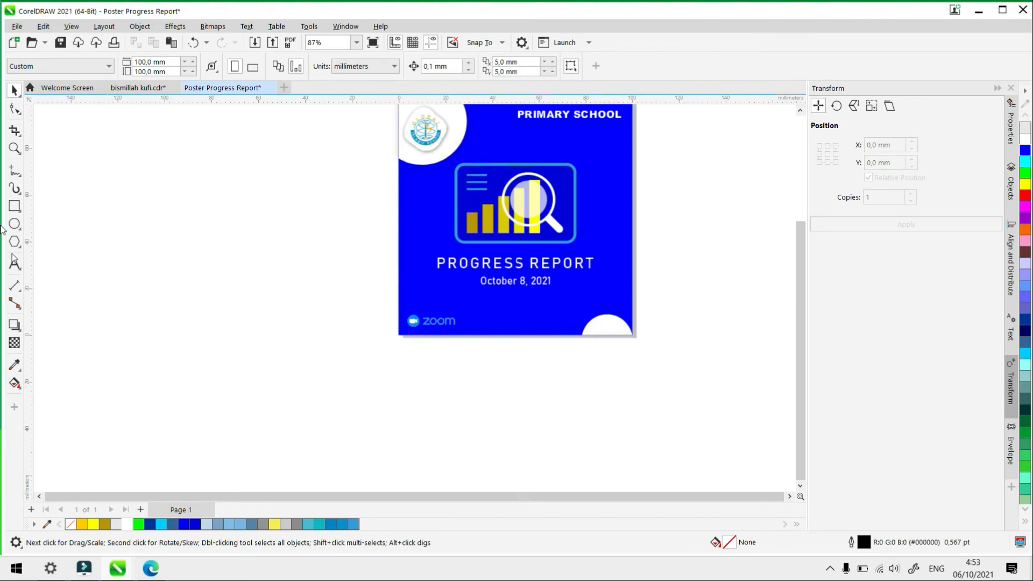
pyautogui.click(14, 206)
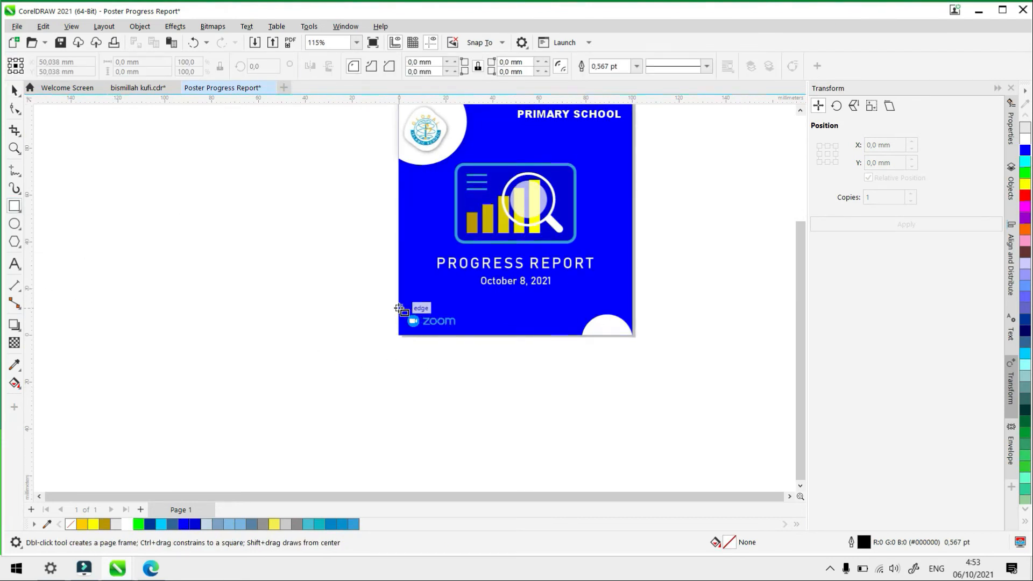
pyautogui.moveTo(399, 307); pyautogui.dragTo(562, 335)
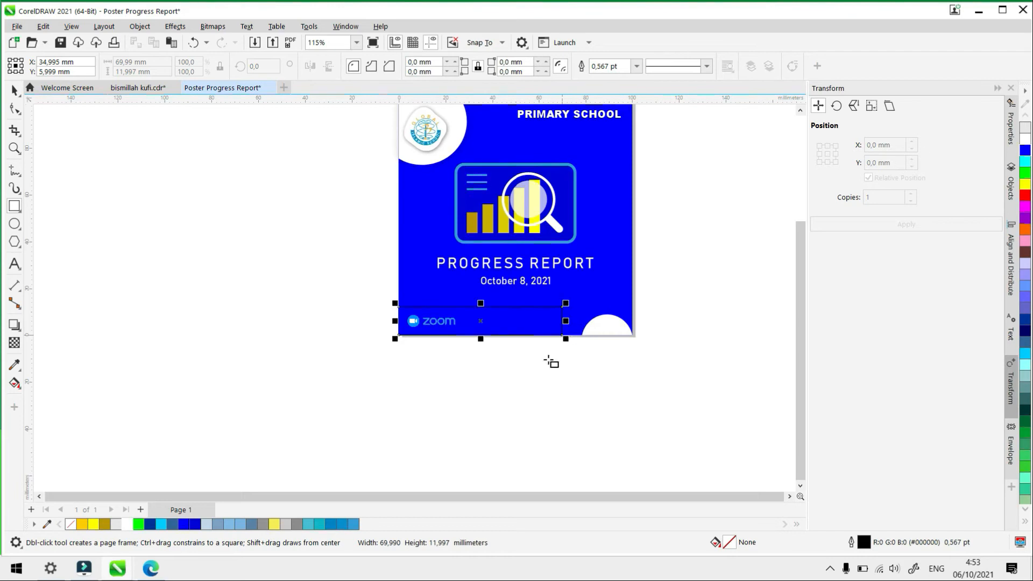
pyautogui.click(128, 524)
pyautogui.rightClick(71, 524)
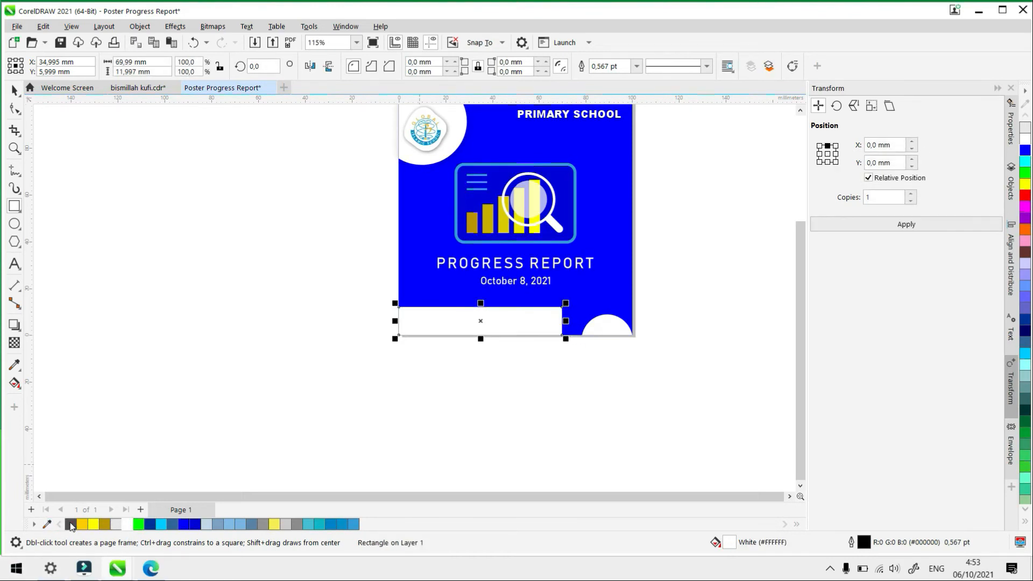
pyautogui.click(15, 91)
pyautogui.click(200, 222)
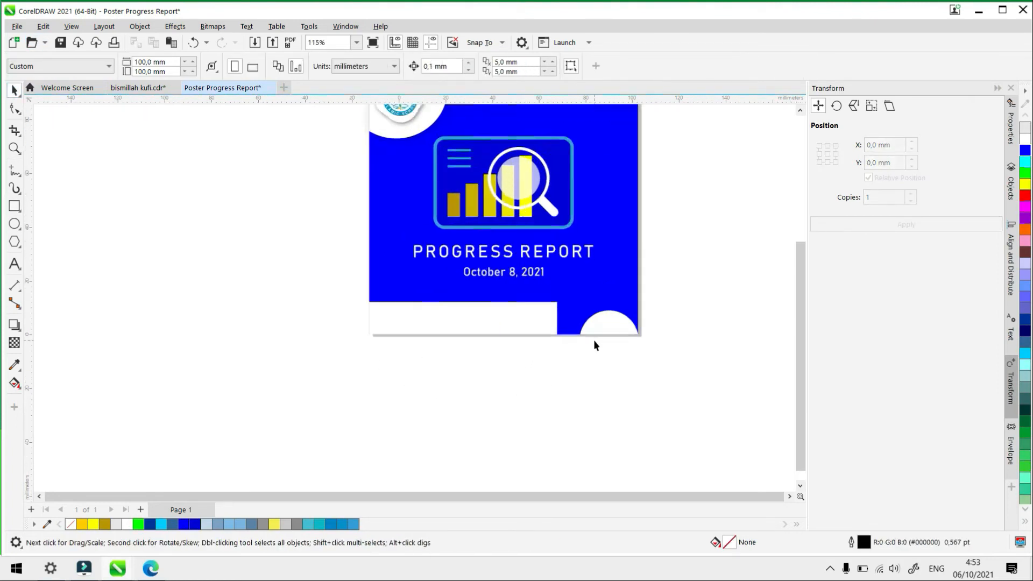
# Move the small white semicircle from the lower-right corner to the poster's left edge, beside the PROGRESS REPORT text
pyautogui.click(619, 334)
pyautogui.scroll(-2, 620, 384)
pyautogui.moveTo(613, 336); pyautogui.dragTo(442, 288)
# Stretch the white rectangle sideways to the poster's right edge so it is 100 mm wide
pyautogui.click(519, 341)
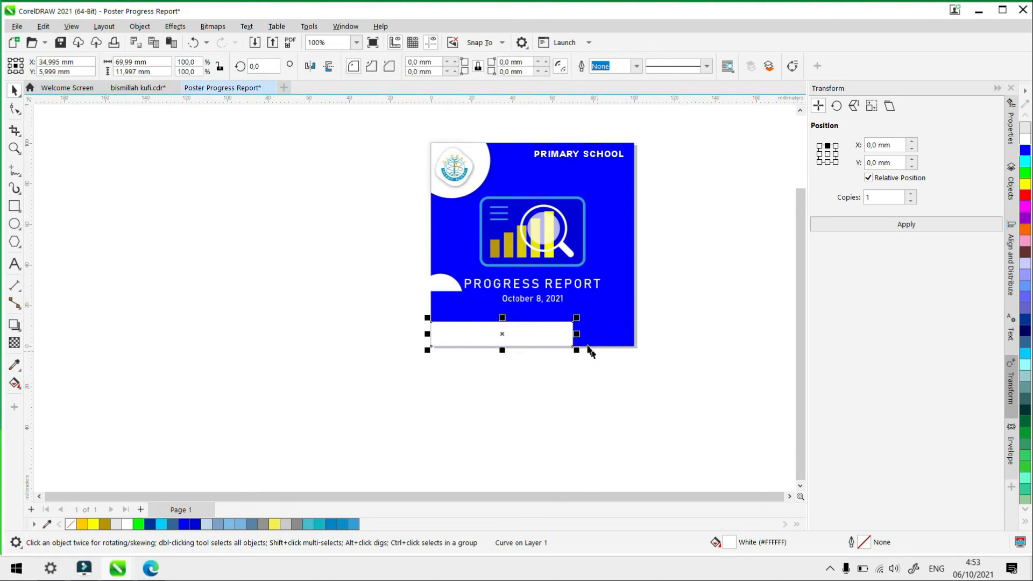
pyautogui.moveTo(577, 334); pyautogui.dragTo(615, 354)
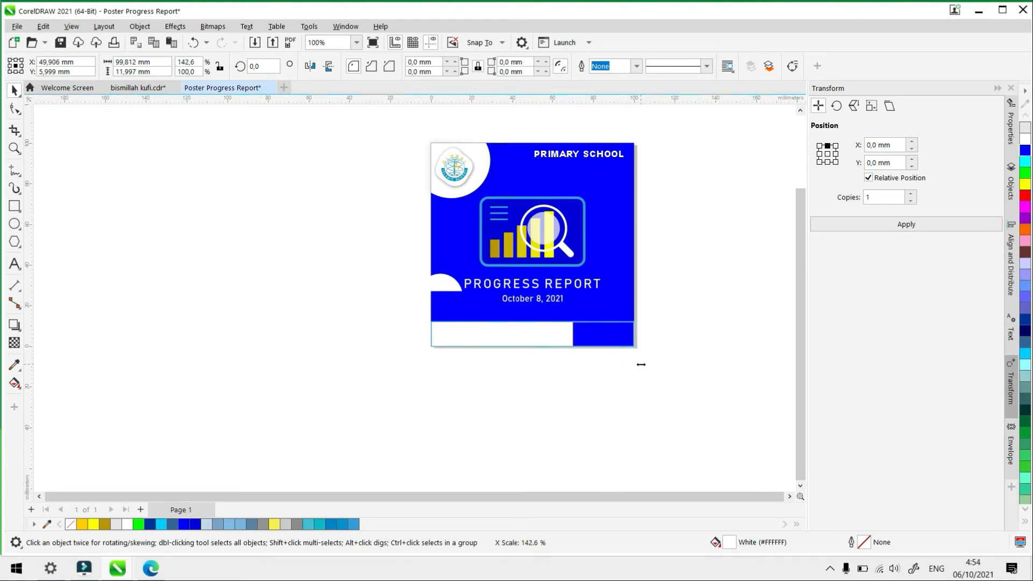
pyautogui.moveTo(640, 364); pyautogui.dragTo(641, 365)
pyautogui.scroll(4, 639, 344)
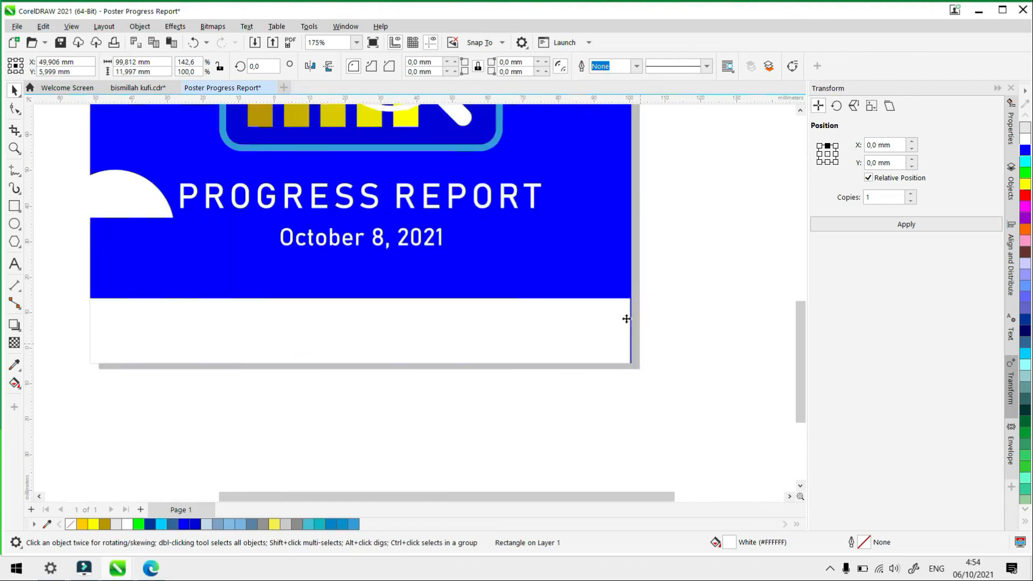
pyautogui.moveTo(611, 337); pyautogui.dragTo(614, 339)
pyautogui.scroll(-2, 630, 371)
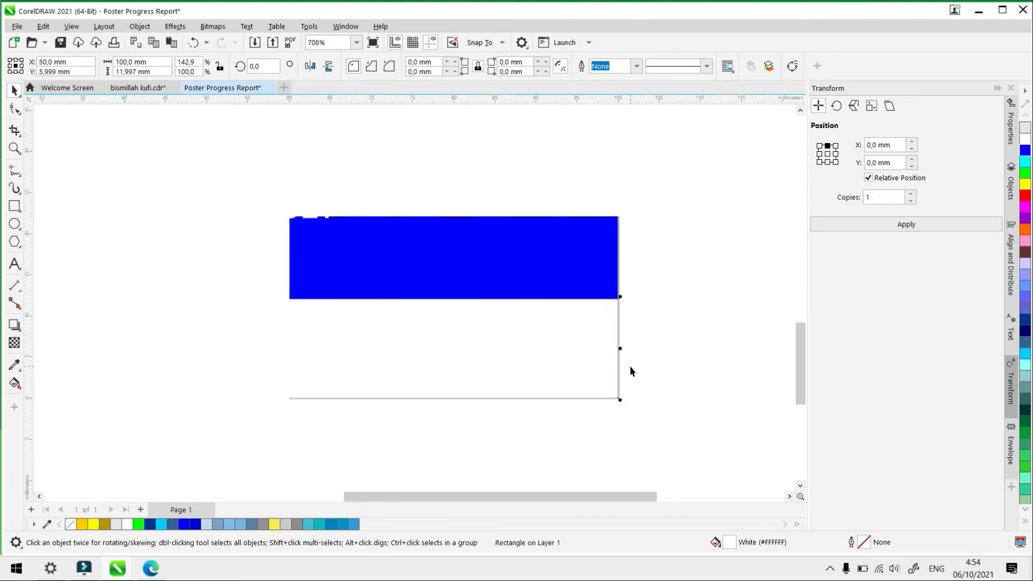
pyautogui.scroll(-5, 552, 441)
pyautogui.moveTo(586, 445); pyautogui.dragTo(256, 363)
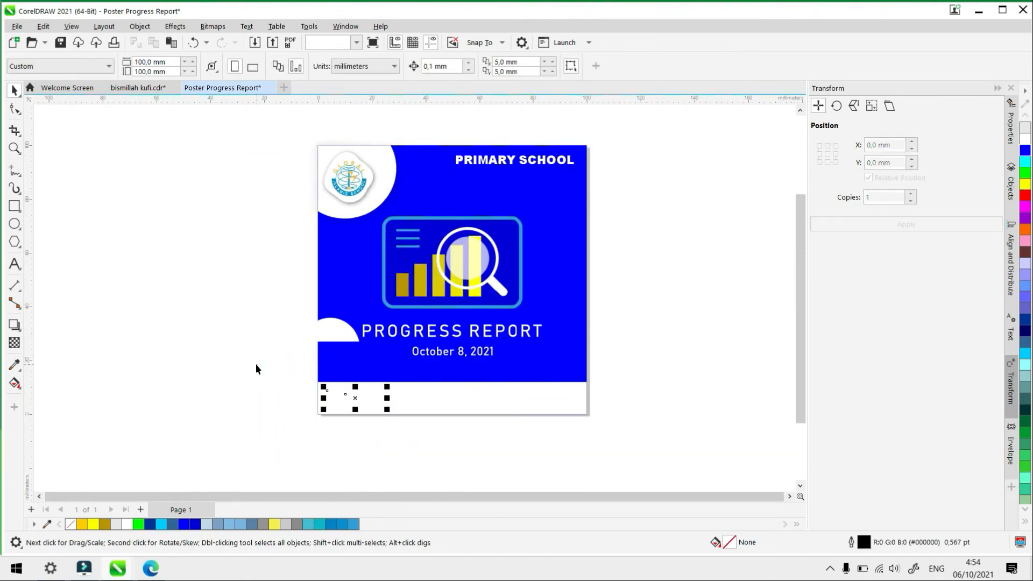
pyautogui.rightClick(354, 397)
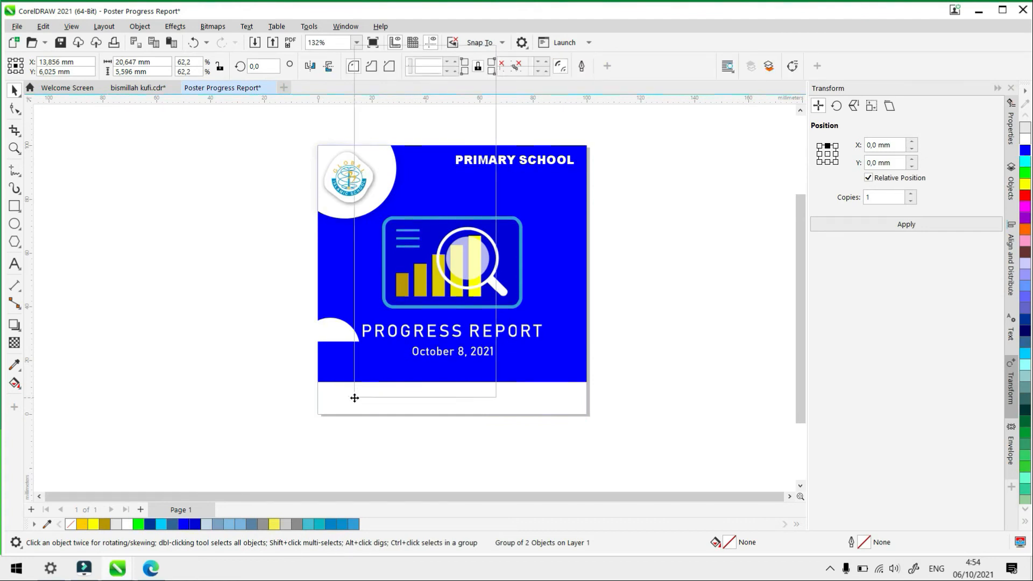
pyautogui.click(352, 444)
pyautogui.moveTo(284, 421); pyautogui.dragTo(402, 380)
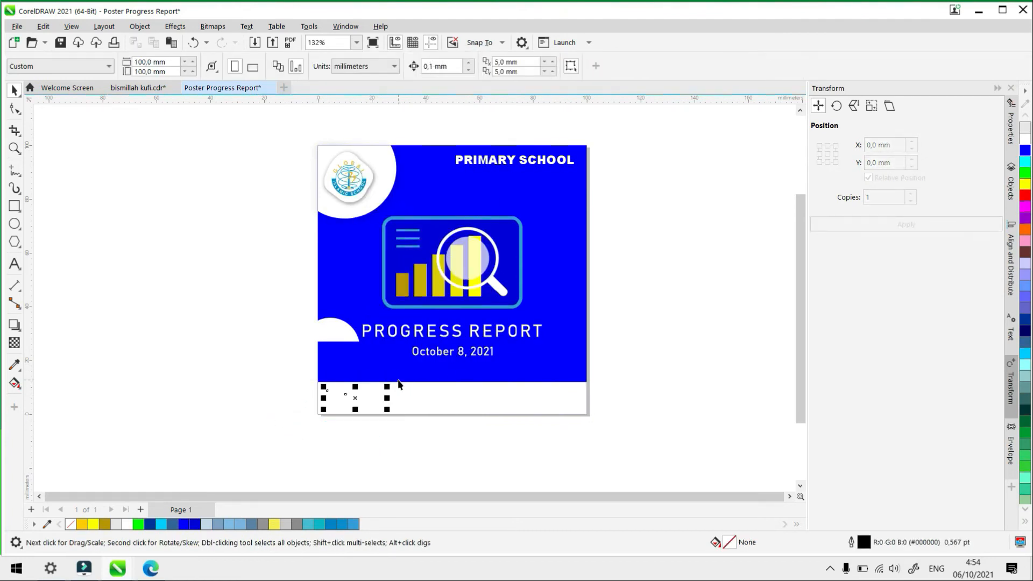
pyautogui.rightClick(355, 398)
pyautogui.click(329, 423)
pyautogui.moveTo(295, 422); pyautogui.dragTo(415, 369)
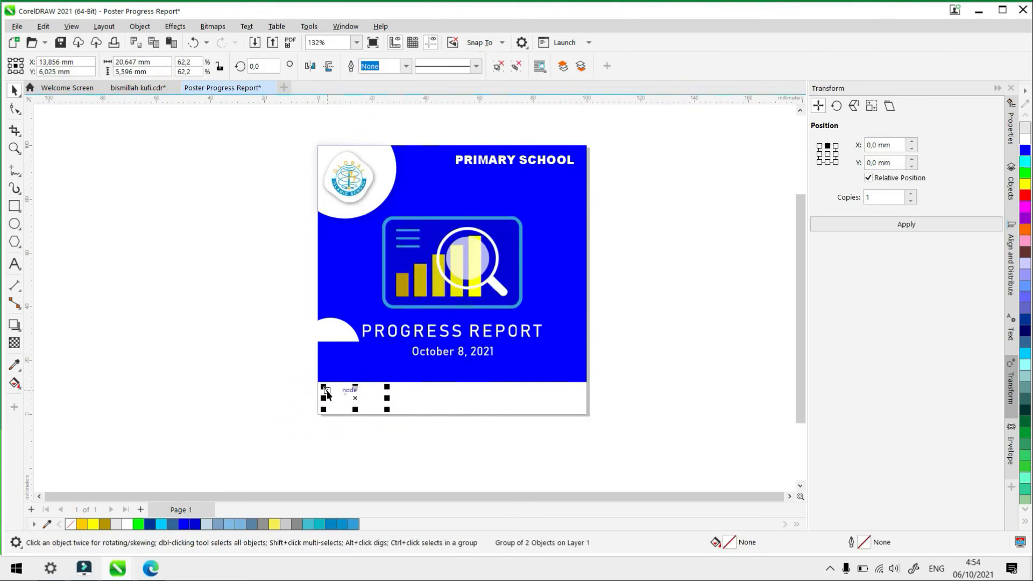
pyautogui.rightClick(324, 389)
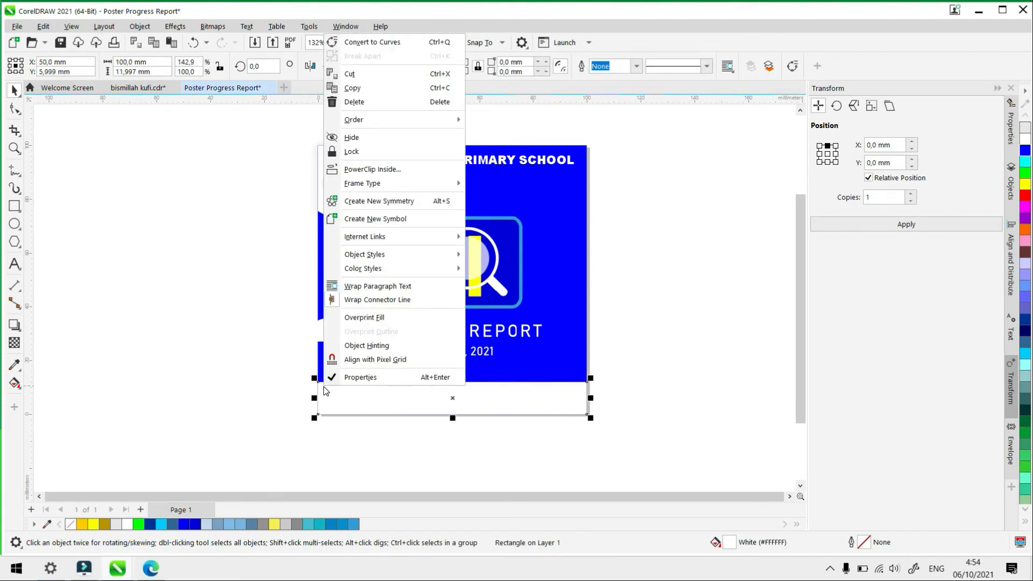
pyautogui.click(289, 431)
pyautogui.moveTo(291, 401); pyautogui.dragTo(410, 434)
# Send the white rectangle back one level twice so that it lies behind the Zoom logo
pyautogui.click(470, 400)
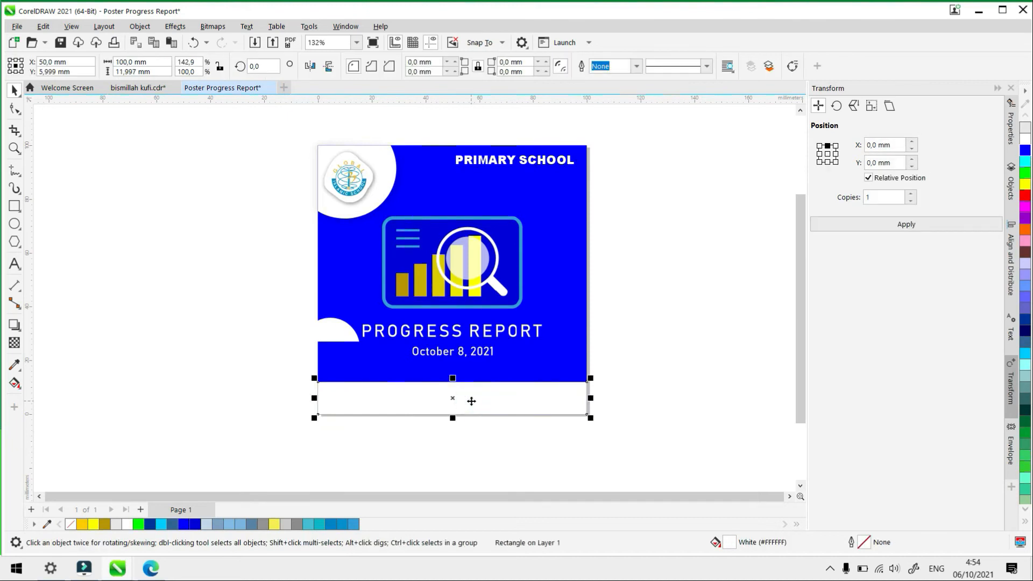
pyautogui.rightClick(472, 400)
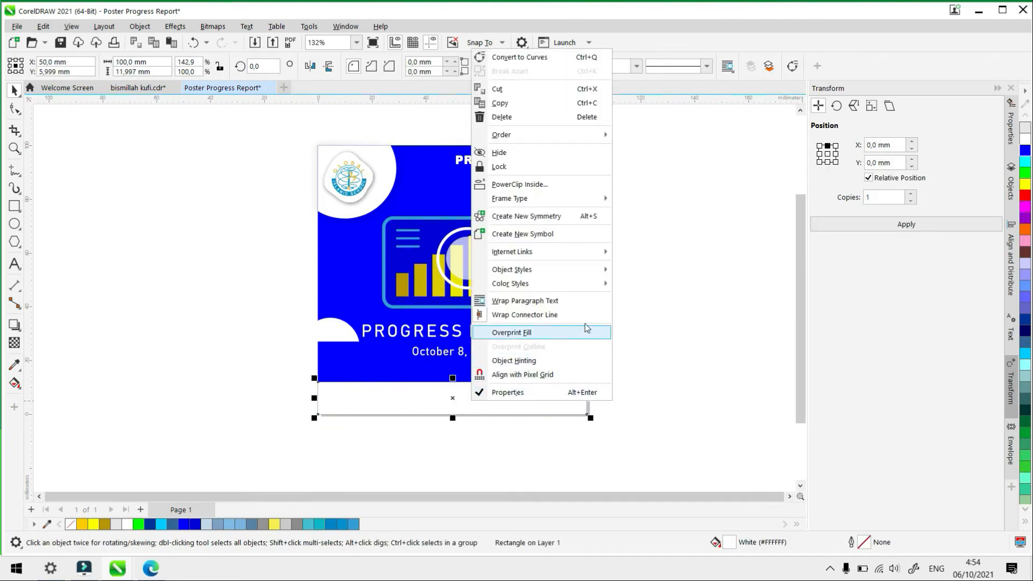
pyautogui.moveTo(592, 138)
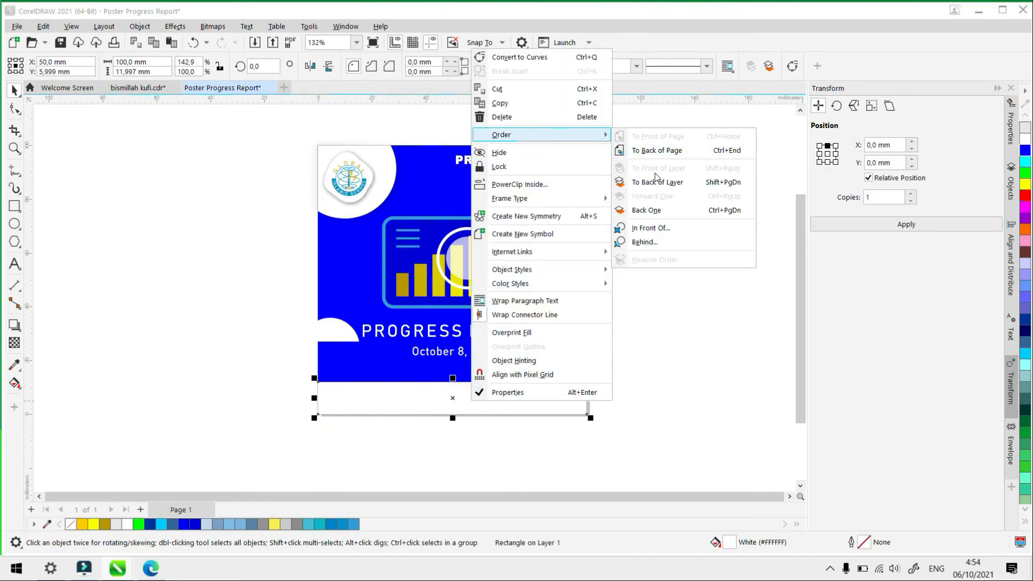
pyautogui.click(670, 208)
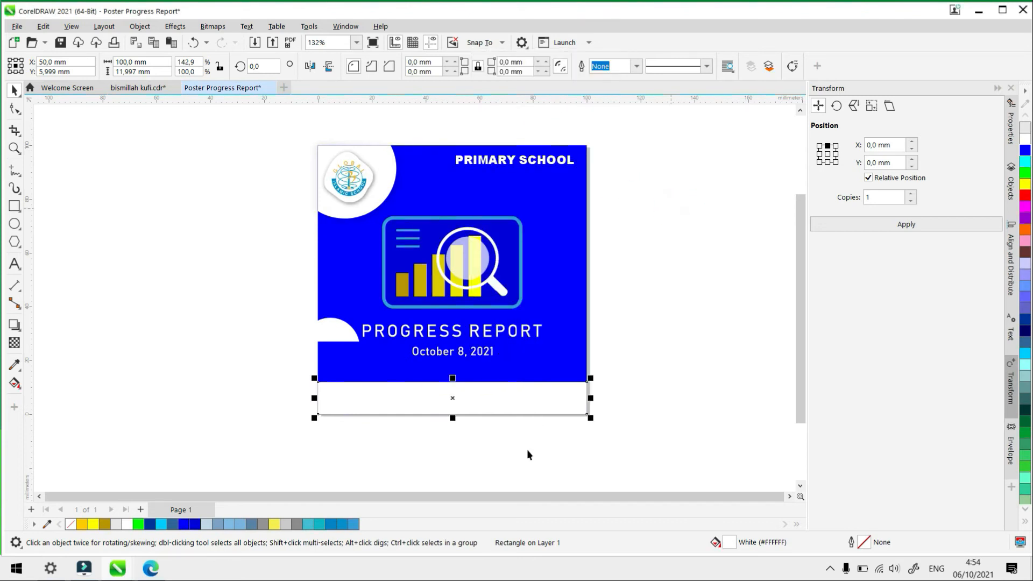
pyautogui.rightClick(454, 400)
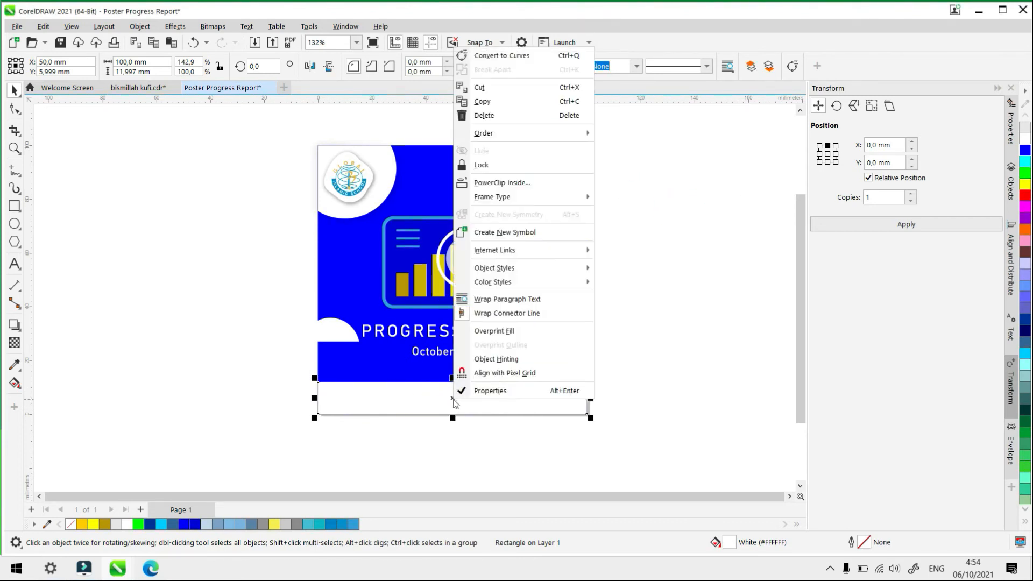
pyautogui.moveTo(586, 138)
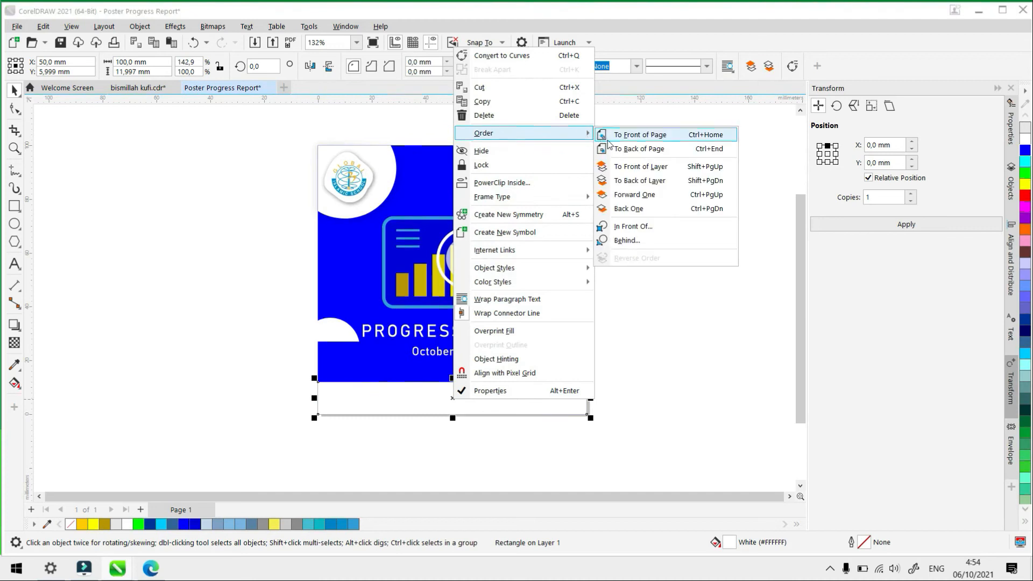
pyautogui.click(653, 208)
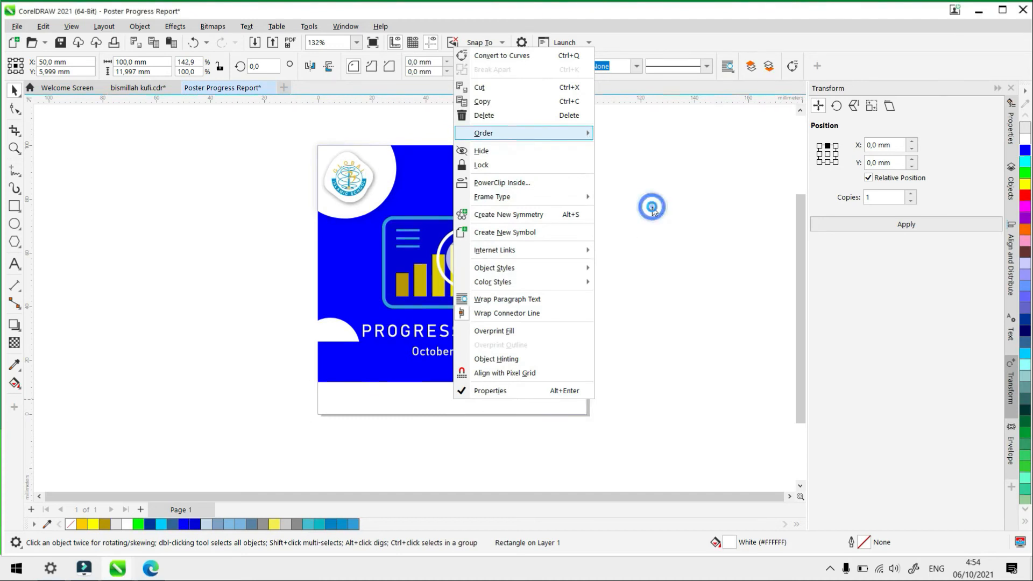
pyautogui.click(465, 479)
pyautogui.scroll(3, 393, 411)
pyautogui.click(454, 392)
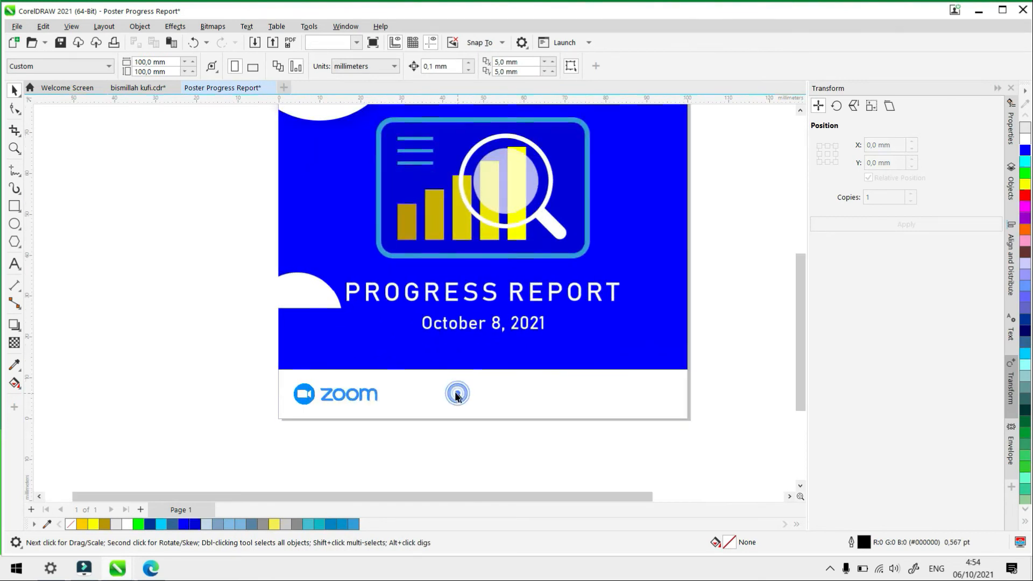
pyautogui.click(213, 387)
pyautogui.scroll(-3, 485, 436)
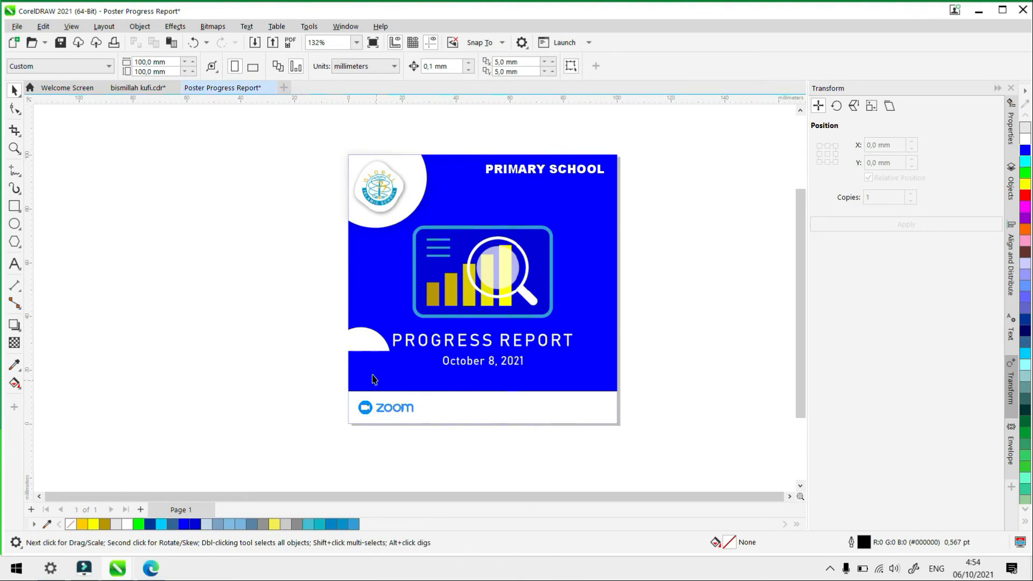
# Narrow the white rectangle behind the Zoom logo from its right side to about 32.5 mm wide
pyautogui.click(543, 408)
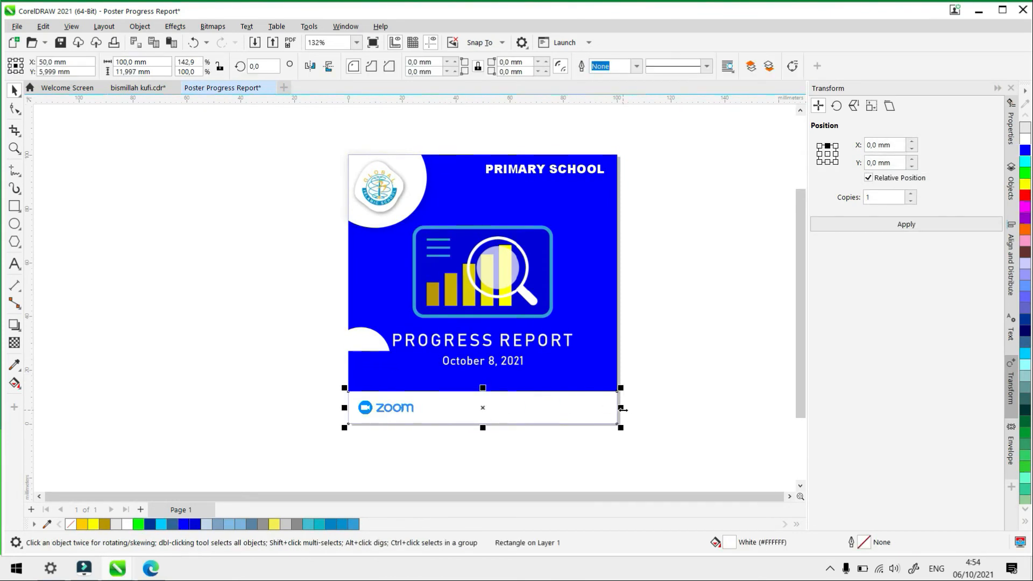
pyautogui.moveTo(621, 407); pyautogui.dragTo(551, 435)
pyautogui.moveTo(488, 460); pyautogui.dragTo(441, 476)
pyautogui.click(441, 477)
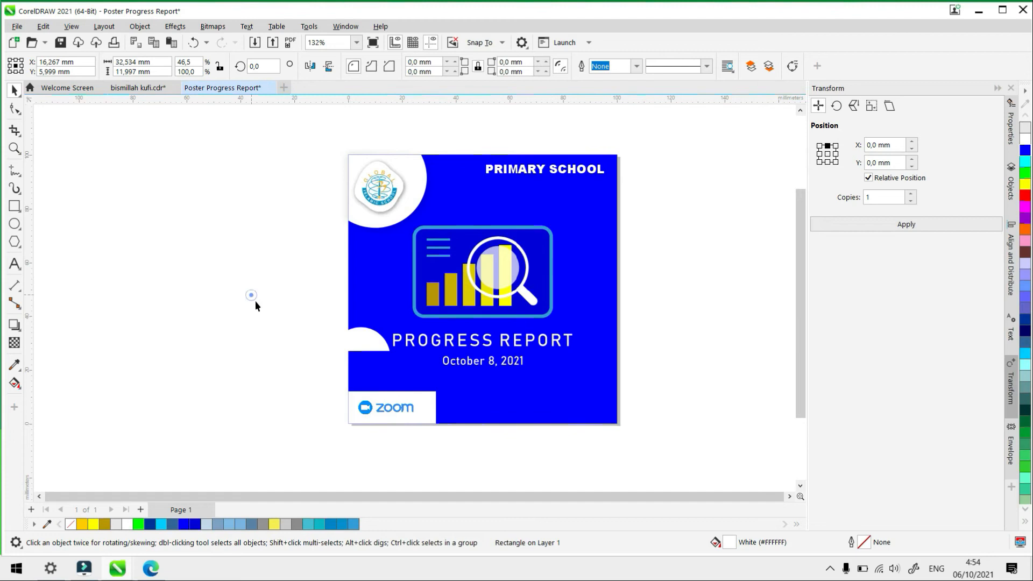
# Move the small white semicircle beside the PROGRESS REPORT text off the poster, into the empty area beyond its lower-right corner
pyautogui.click(353, 341)
pyautogui.moveTo(392, 355); pyautogui.dragTo(700, 415)
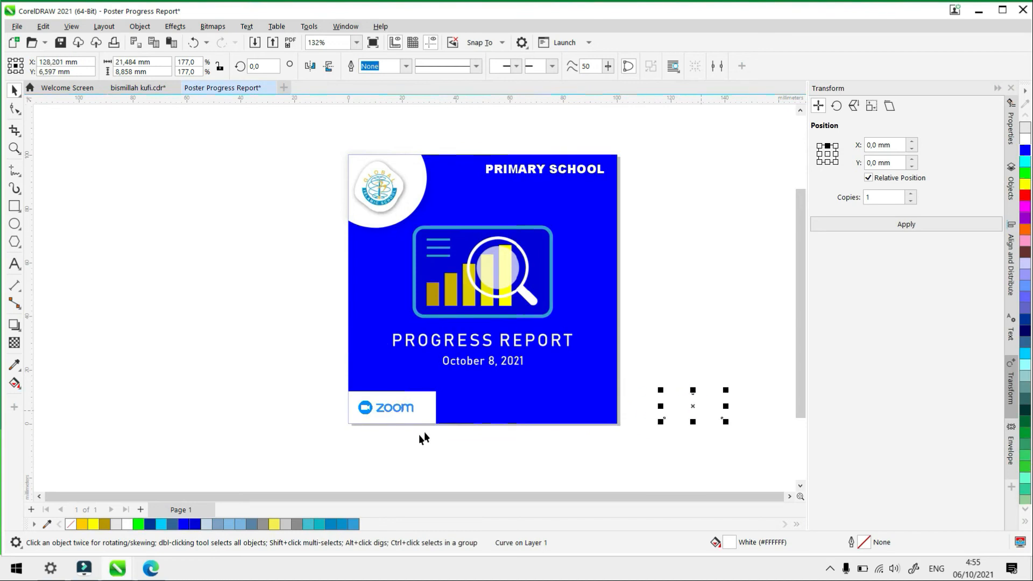
pyautogui.scroll(1, 436, 425)
# Move the Zoom logo and its white rectangle together into the poster's lower-right corner, with the rectangle flush against the right edge
pyautogui.click(436, 403)
pyautogui.scroll(-1, 437, 403)
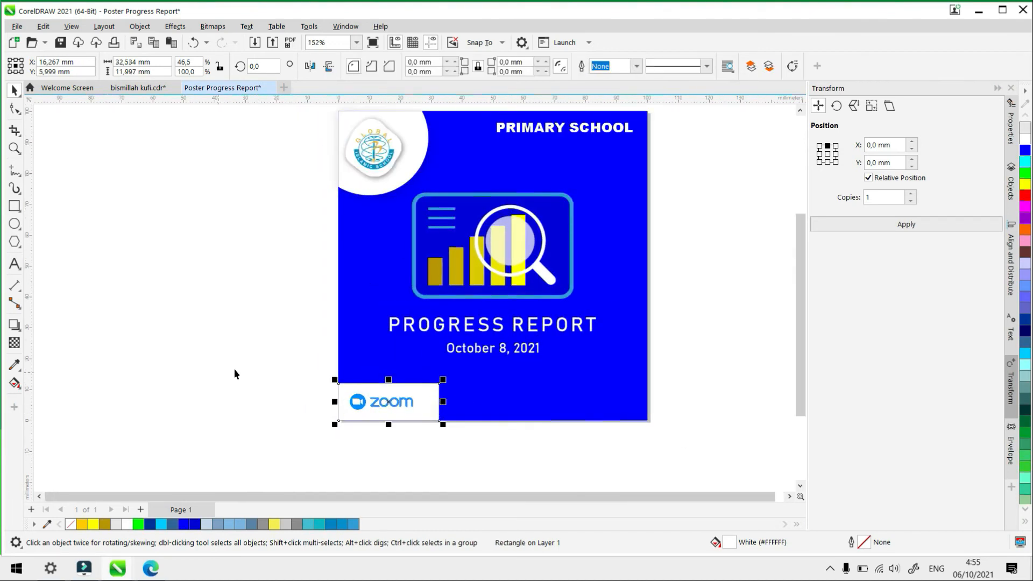
pyautogui.moveTo(261, 369); pyautogui.dragTo(346, 422)
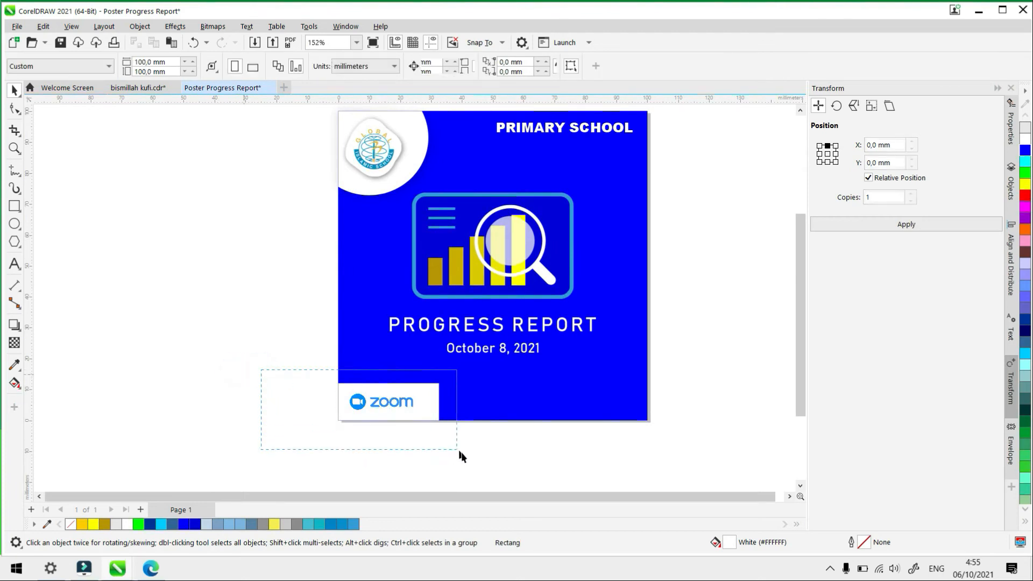
pyautogui.moveTo(459, 452); pyautogui.dragTo(457, 450)
pyautogui.moveTo(428, 419); pyautogui.dragTo(637, 415)
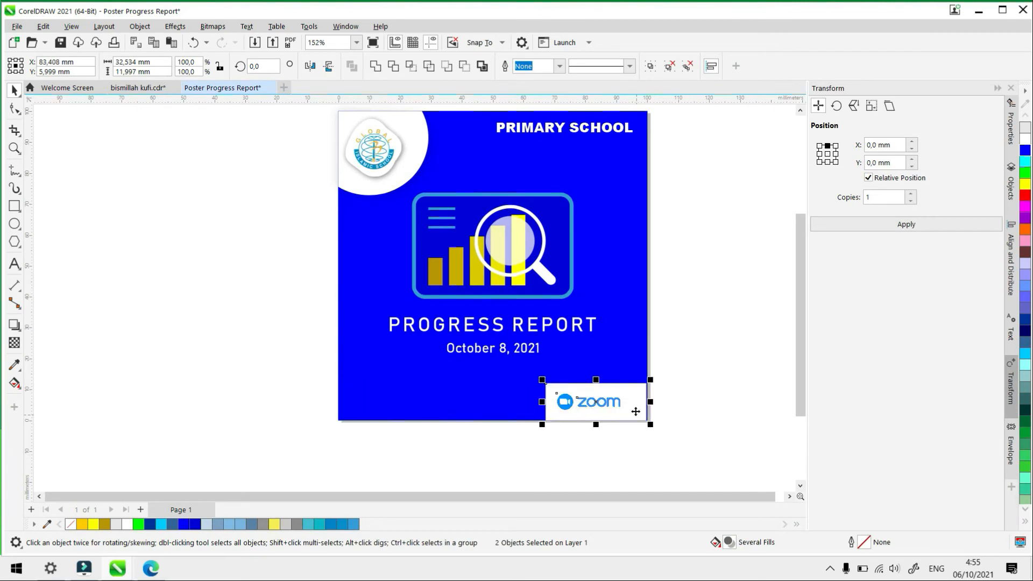
pyautogui.click(654, 362)
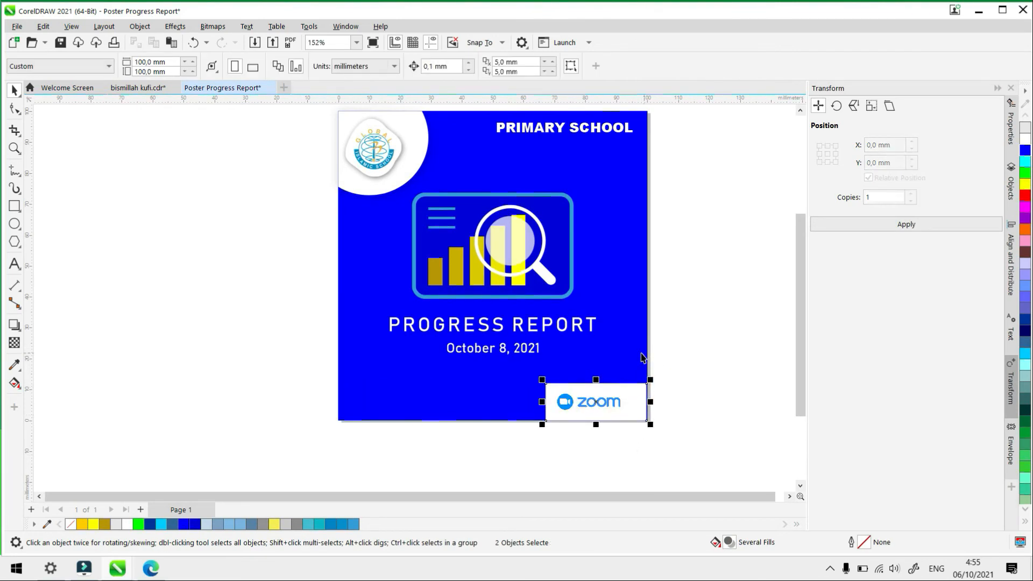
pyautogui.click(644, 359)
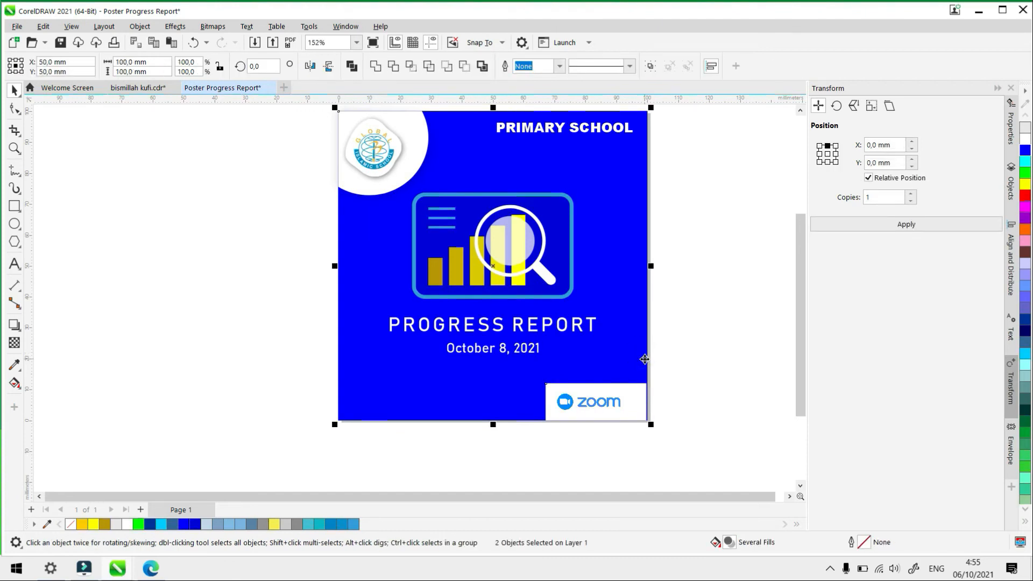
pyautogui.click(687, 404)
# Round only the upper-left corner of the white rectangle behind the Zoom logo to about 6 mm with the Shape tool
pyautogui.click(552, 385)
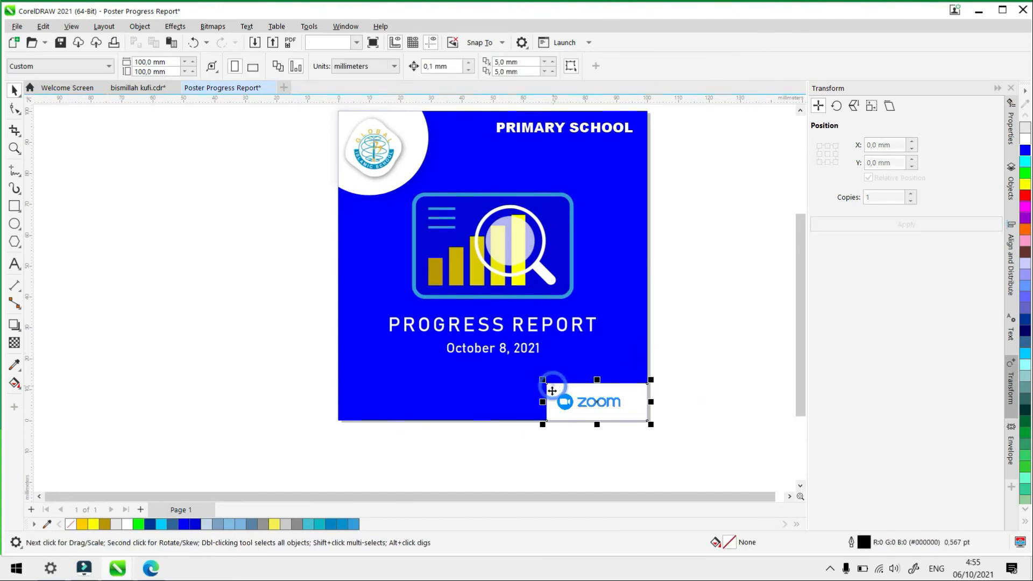
pyautogui.click(15, 110)
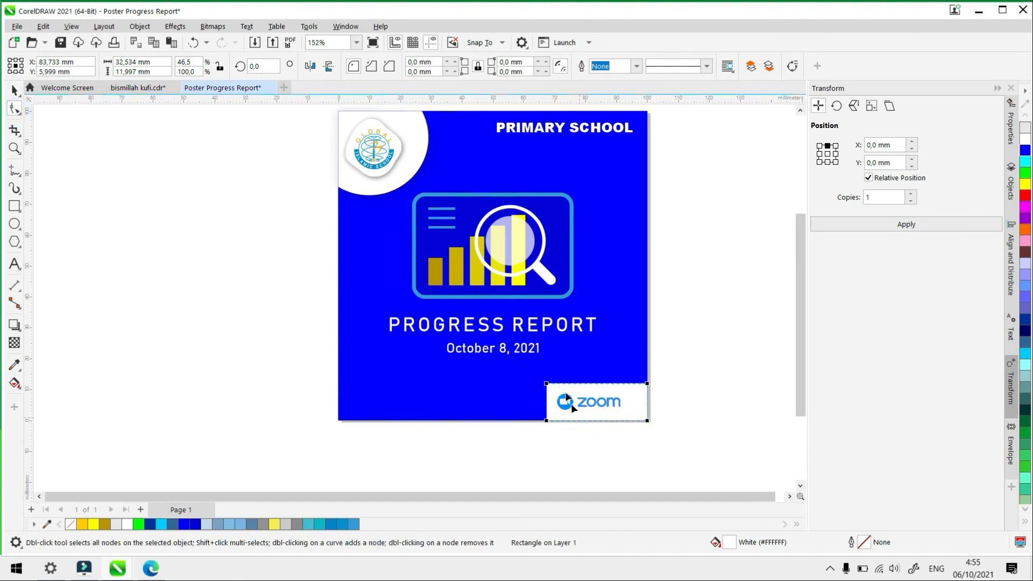
pyautogui.moveTo(547, 385); pyautogui.dragTo(580, 399)
pyautogui.moveTo(644, 417); pyautogui.dragTo(644, 418)
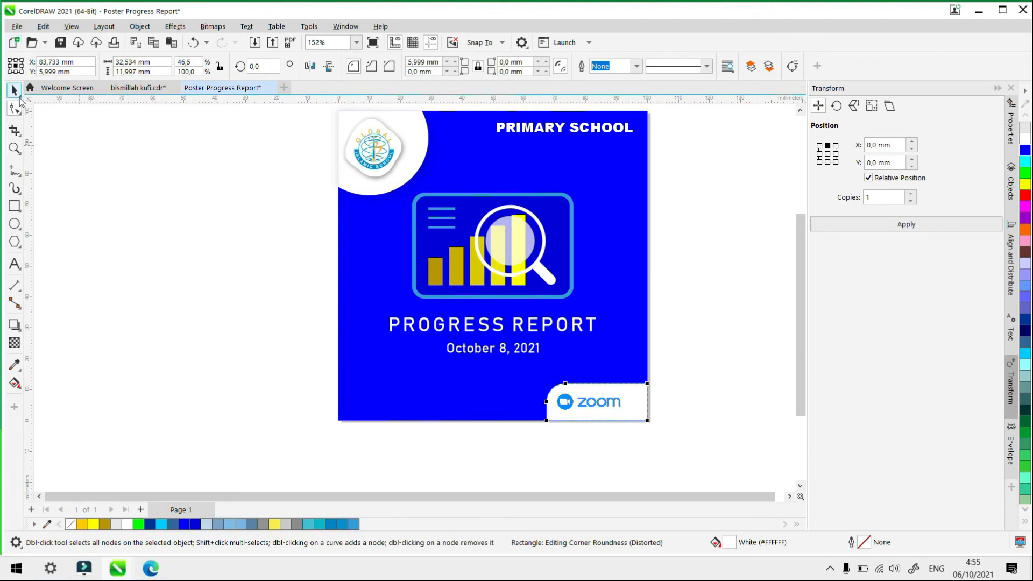
pyautogui.click(11, 92)
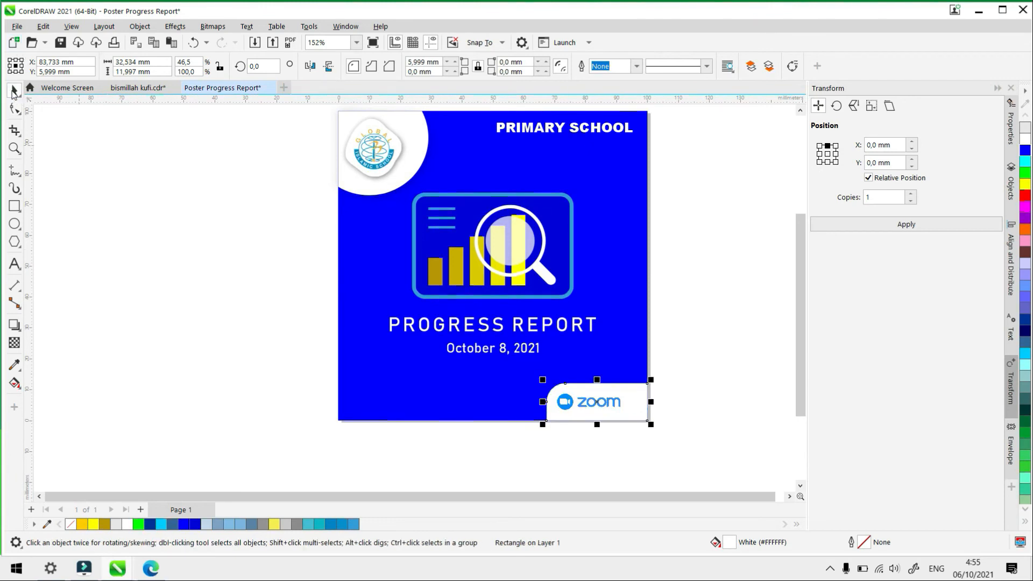
# Shift the Zoom logo slightly right within its white panel, to about X 83.2 mm and Y 5.4 mm
pyautogui.click(574, 432)
pyautogui.scroll(2, 657, 462)
pyautogui.moveTo(650, 437); pyautogui.dragTo(494, 355)
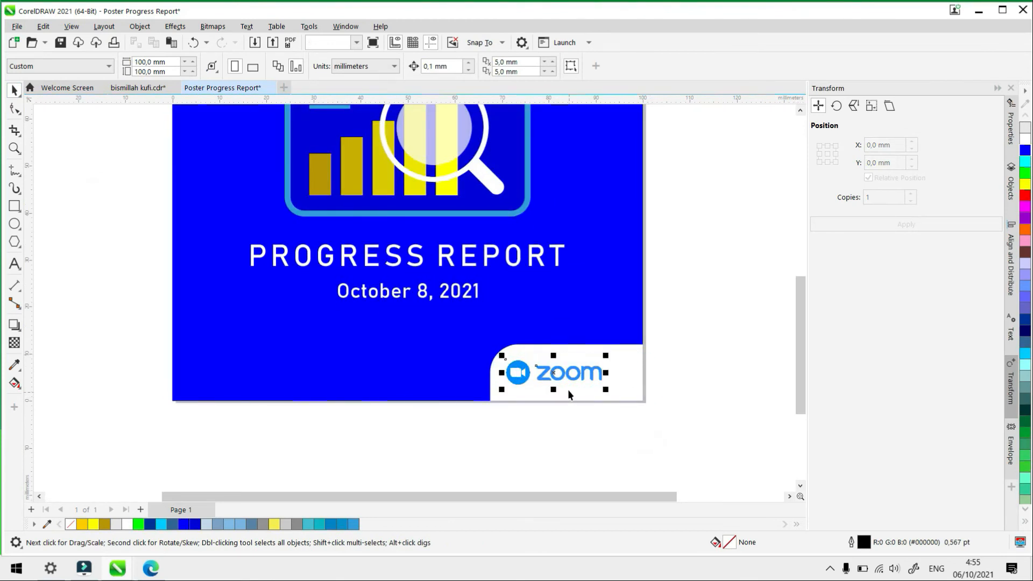
pyautogui.scroll(1, 567, 390)
pyautogui.moveTo(553, 371); pyautogui.dragTo(568, 379)
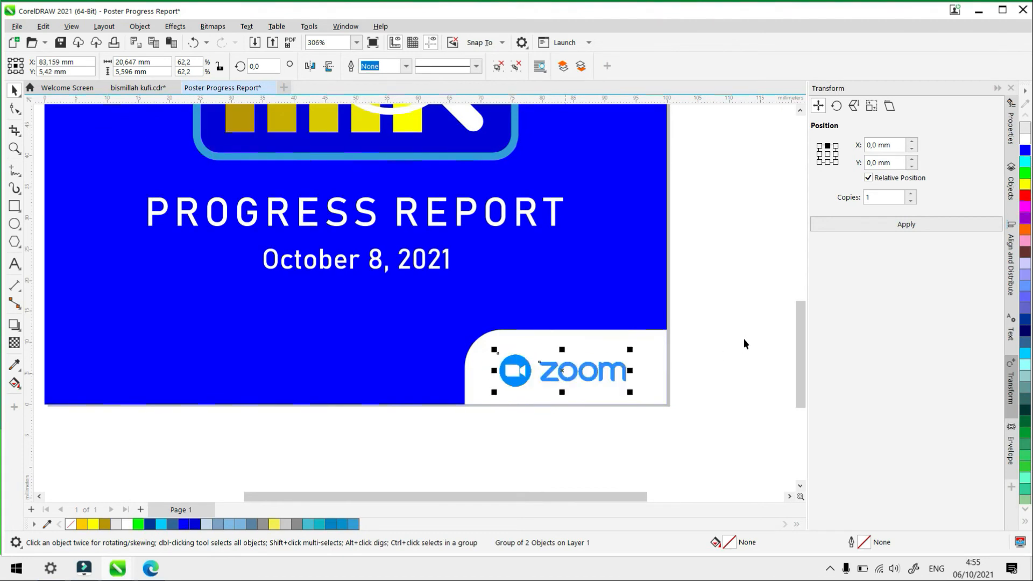
pyautogui.scroll(-3, 529, 296)
pyautogui.scroll(-3, 531, 298)
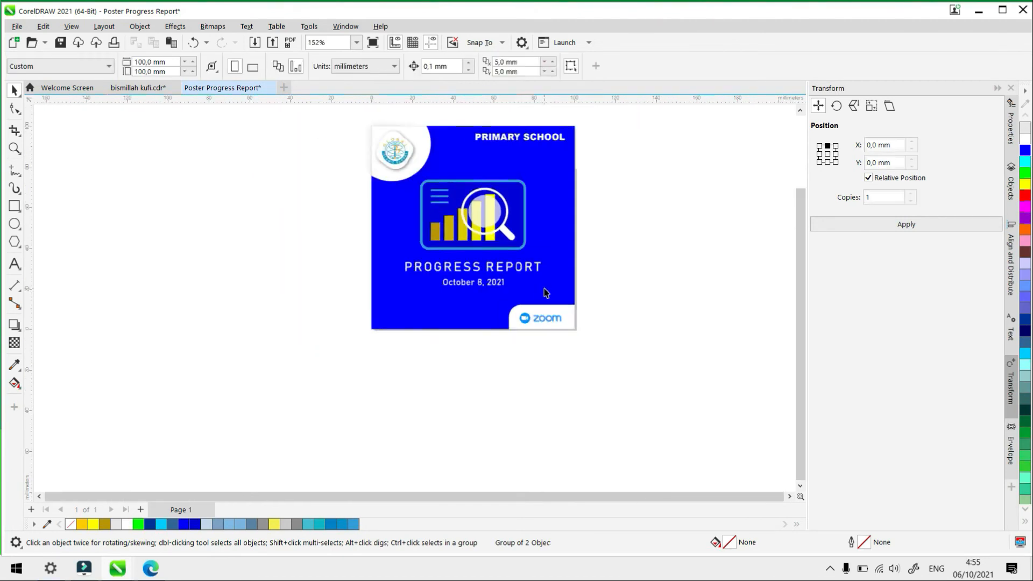
pyautogui.click(595, 285)
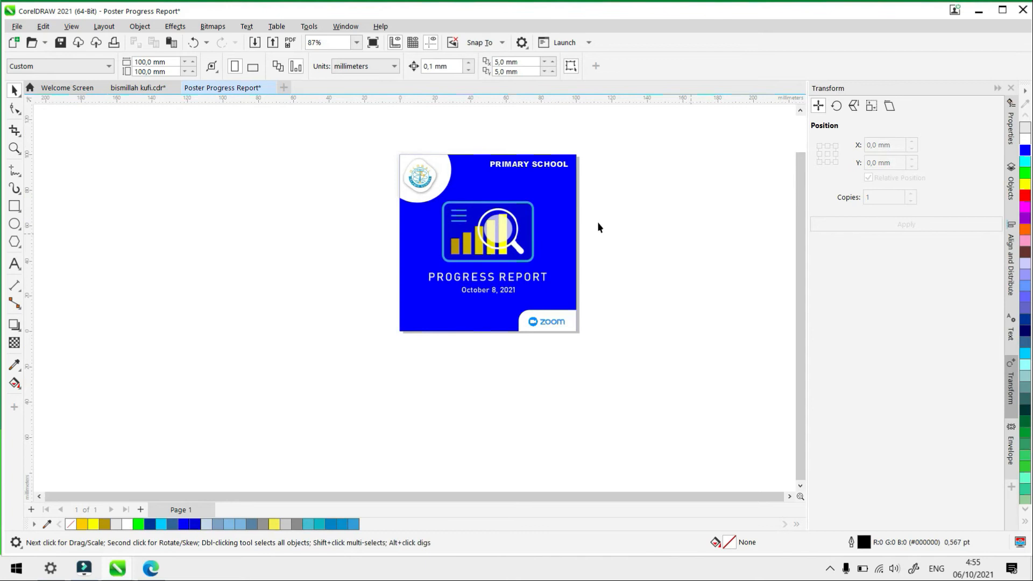
pyautogui.scroll(1, 555, 241)
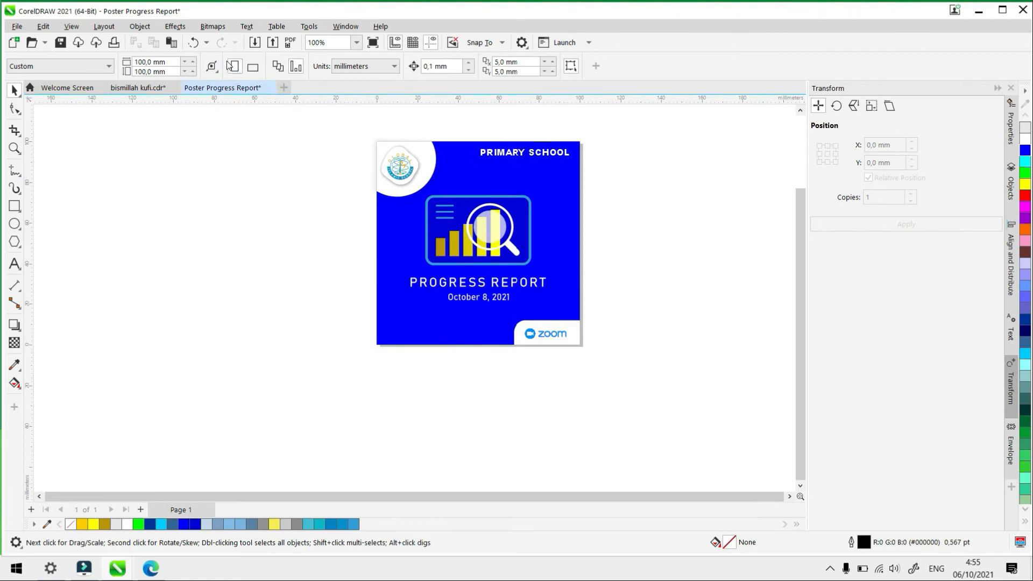
# Import BATIK GIS from the TEMPLATE GIS folder and place it about 149 mm wide, starting at the poster's lower left edge
pyautogui.click(255, 43)
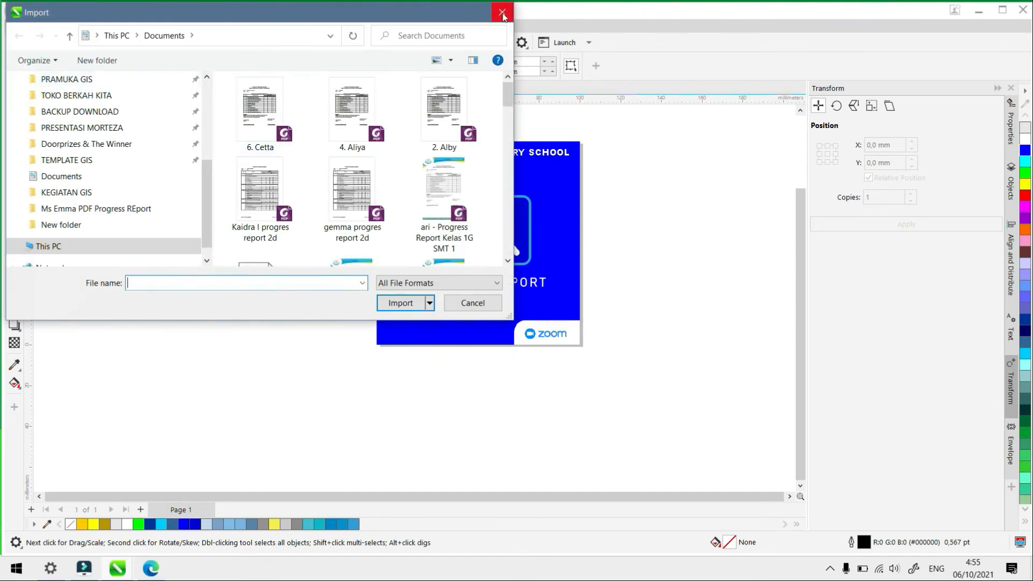
pyautogui.click(84, 163)
pyautogui.click(273, 134)
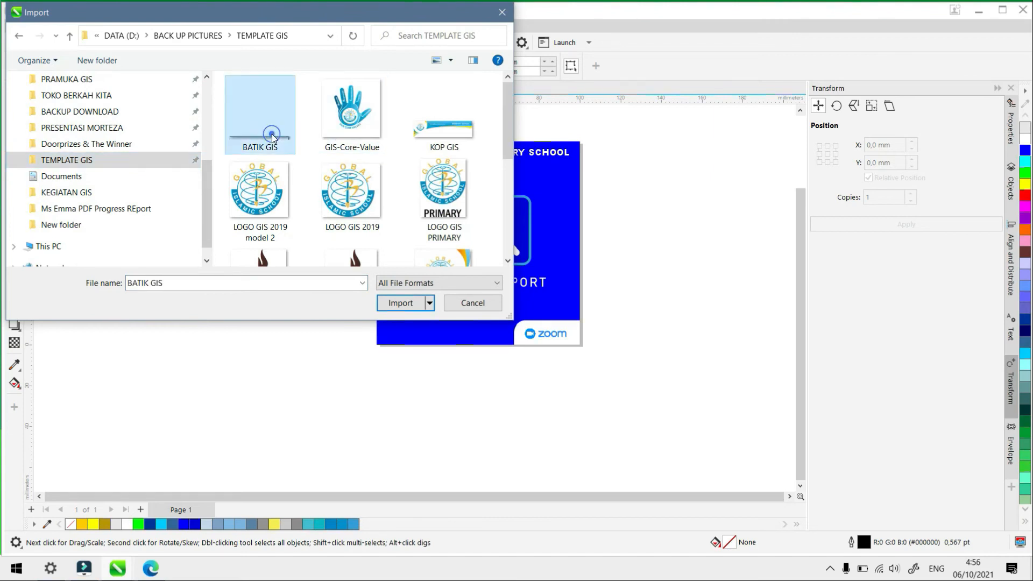
pyautogui.scroll(-3, 396, 194)
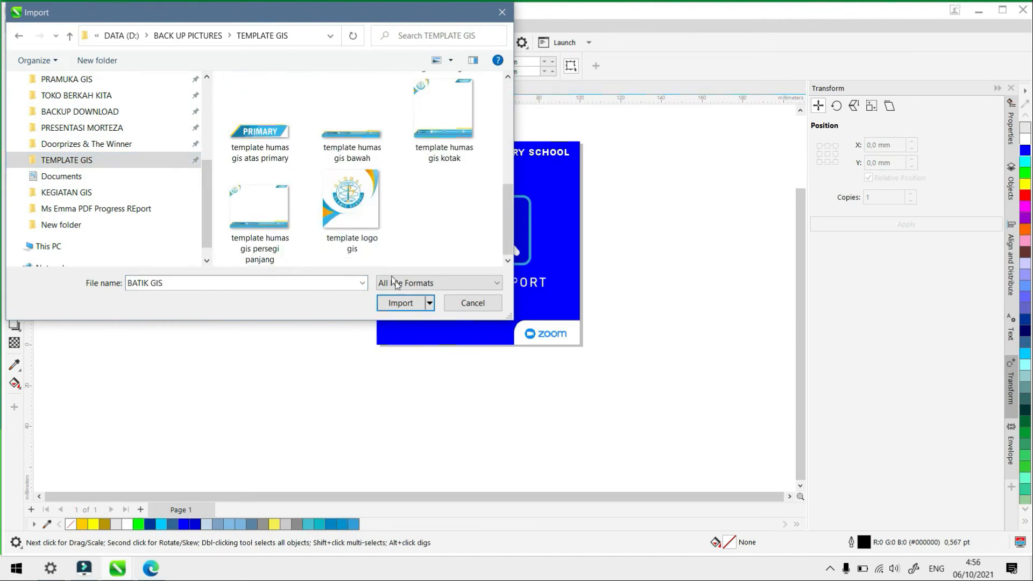
pyautogui.click(401, 303)
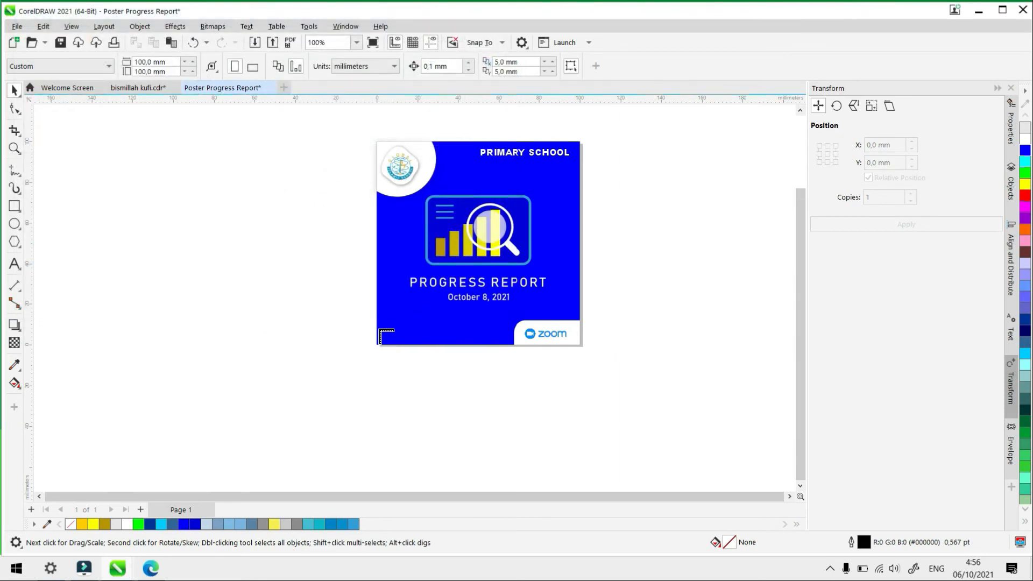
pyautogui.click(376, 321)
pyautogui.moveTo(376, 322); pyautogui.dragTo(683, 444)
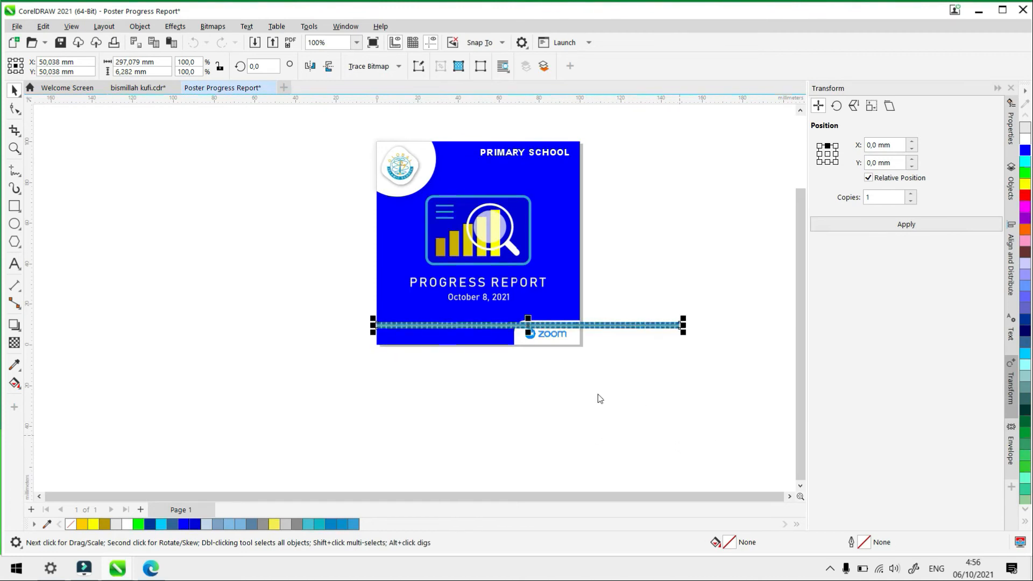
# Crop the part of the batik strip that extends past the poster's right edge, leaving it about 100 mm wide
pyautogui.click(15, 130)
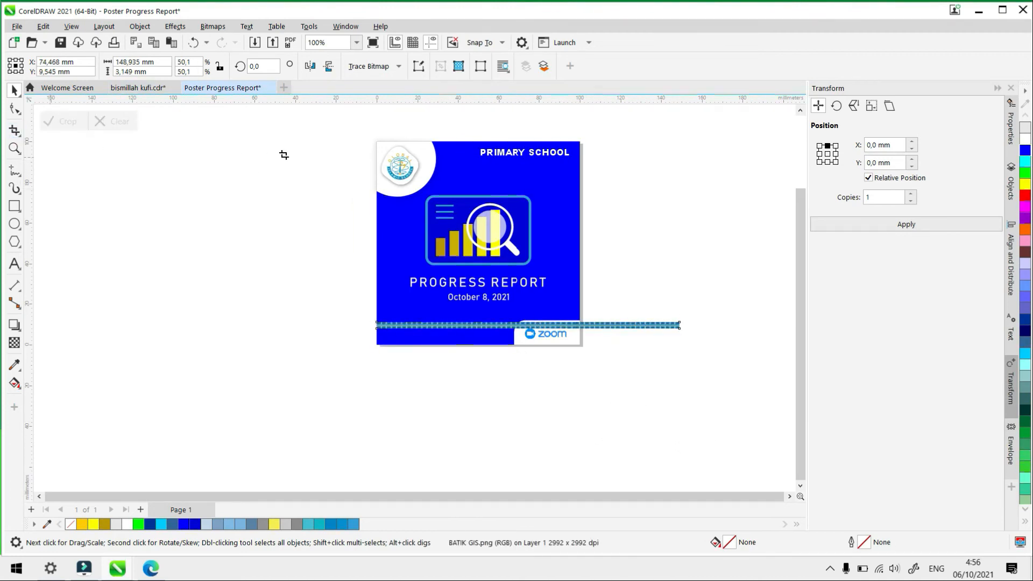
pyautogui.click(289, 146)
pyautogui.moveTo(328, 202); pyautogui.dragTo(581, 380)
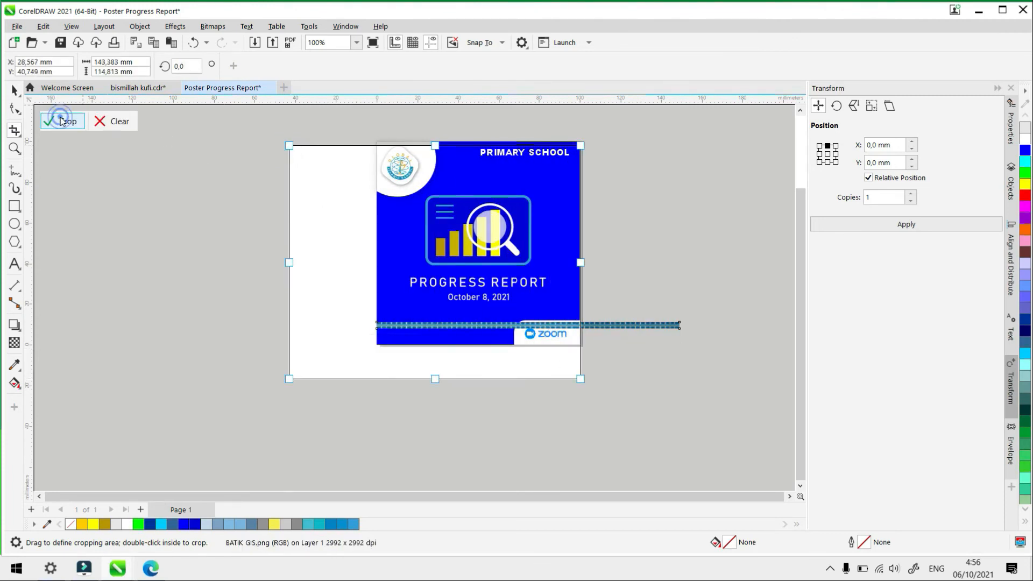
pyautogui.click(64, 121)
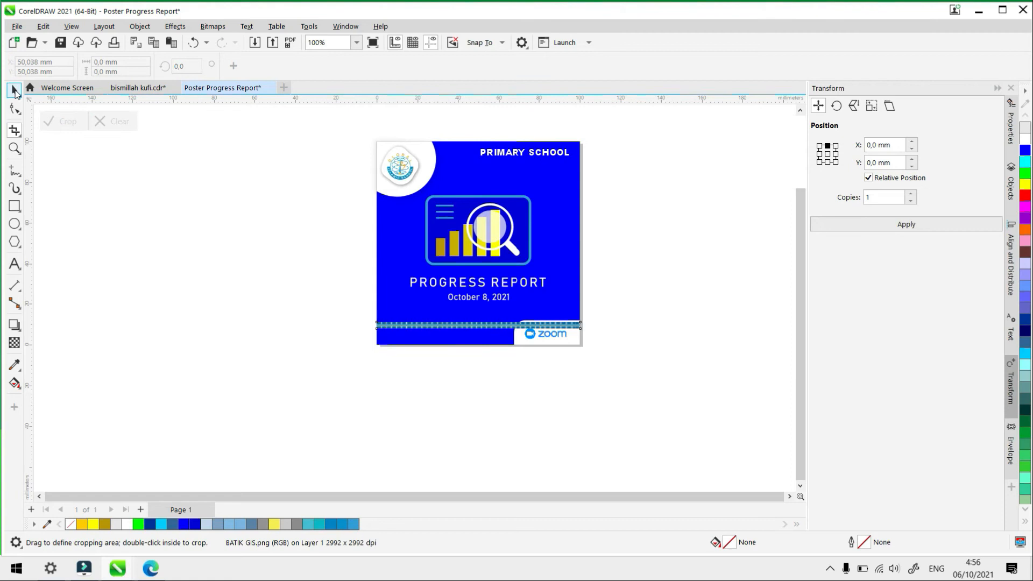
pyautogui.click(14, 91)
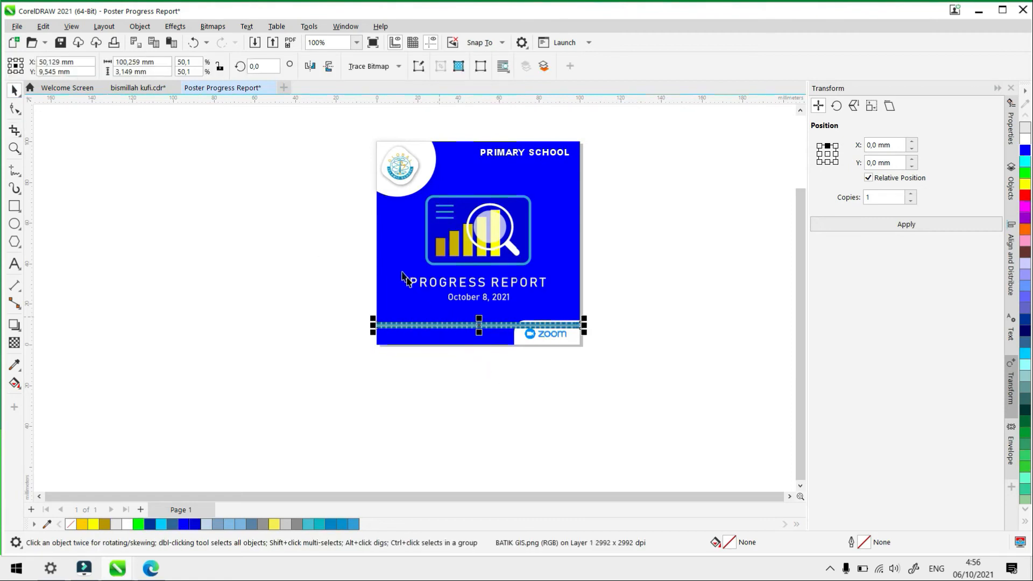
# Align the batik strip with the bottom edge of the blue poster background
pyautogui.keyDown('shift'); pyautogui.click(386, 255); pyautogui.keyUp('shift')
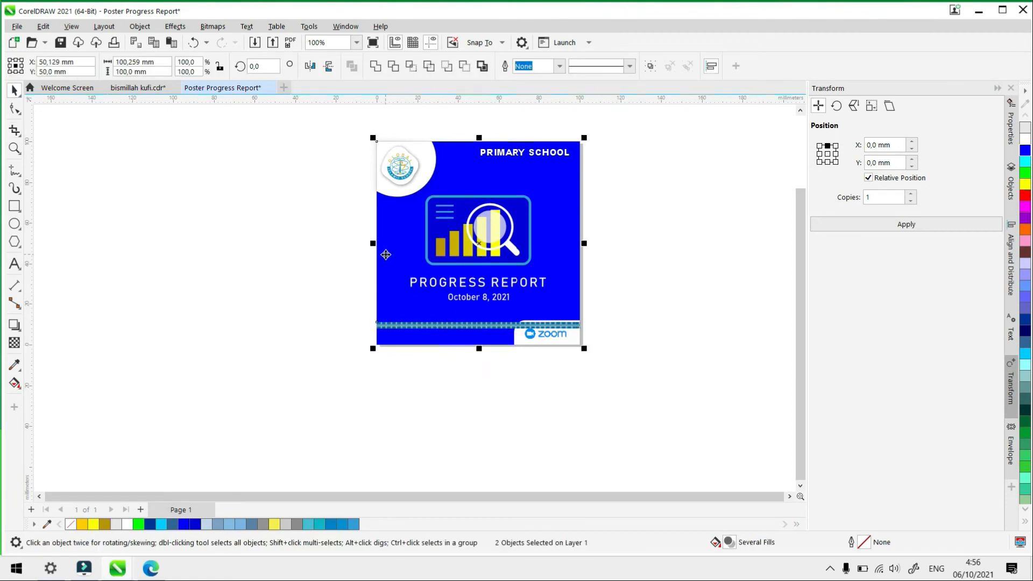
pyautogui.press('b')
pyautogui.click(446, 418)
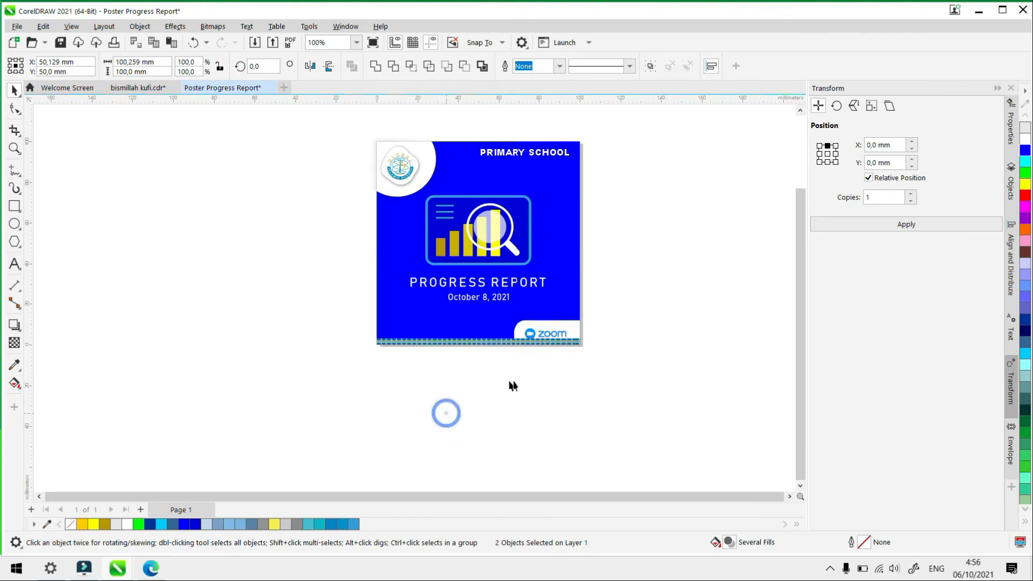
# Bring the Zoom logo and its white panel to the front, above the batik strip
pyautogui.moveTo(617, 387); pyautogui.dragTo(507, 311)
pyautogui.rightClick(541, 331)
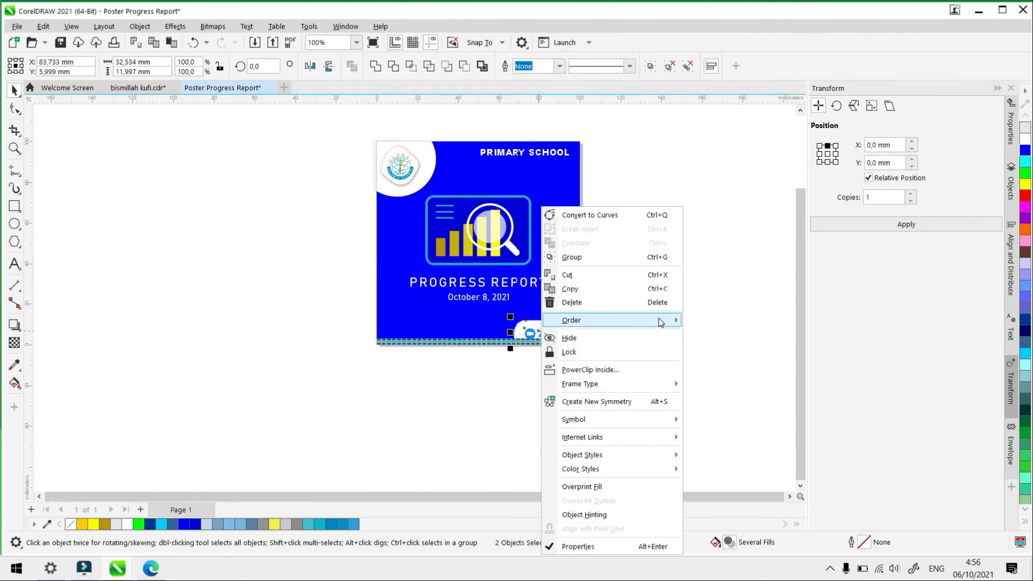
pyautogui.moveTo(662, 320)
pyautogui.click(721, 322)
pyautogui.click(571, 388)
pyautogui.scroll(-1, 572, 387)
pyautogui.scroll(1, 486, 360)
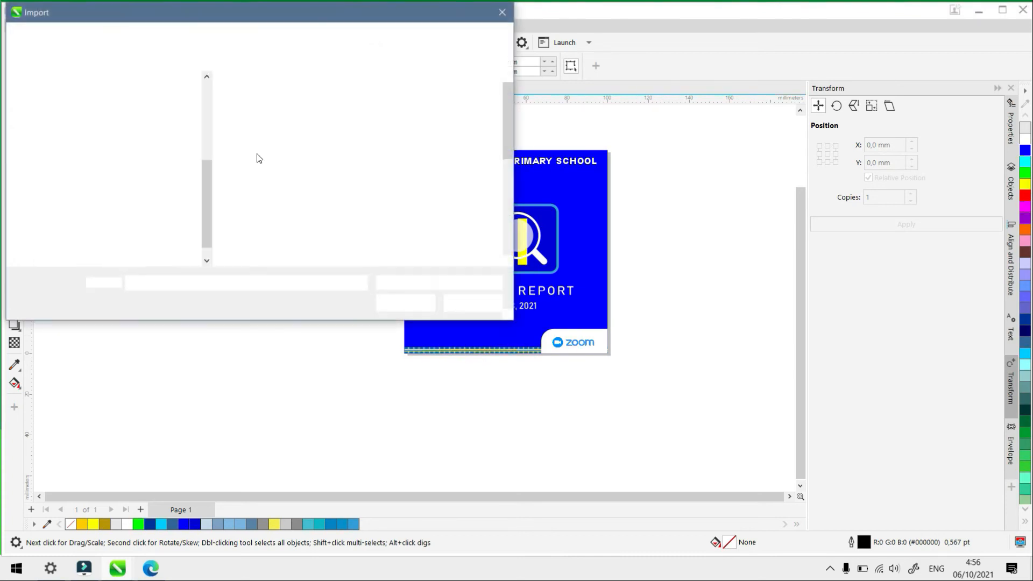
# Import template humas gis bawah and place it about 72.7 mm wide at the poster's left edge, above the batik strip
pyautogui.scroll(-3, 423, 186)
pyautogui.scroll(-3, 422, 187)
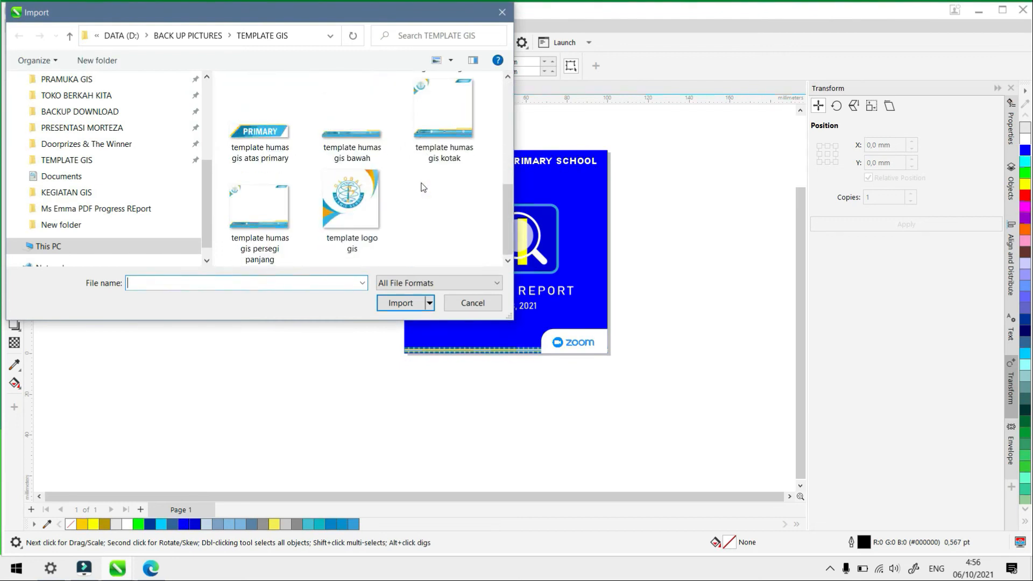
pyautogui.click(352, 121)
pyautogui.click(401, 304)
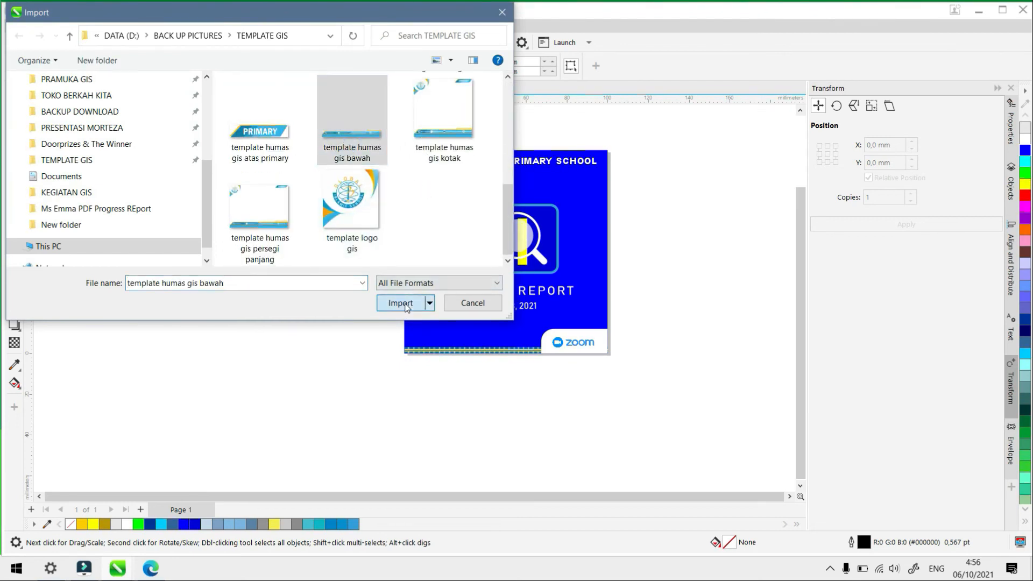
pyautogui.moveTo(405, 321)
pyautogui.mouseDown()
pyautogui.moveTo(525, 396)
pyautogui.moveTo(560, 374)
pyautogui.mouseUp()
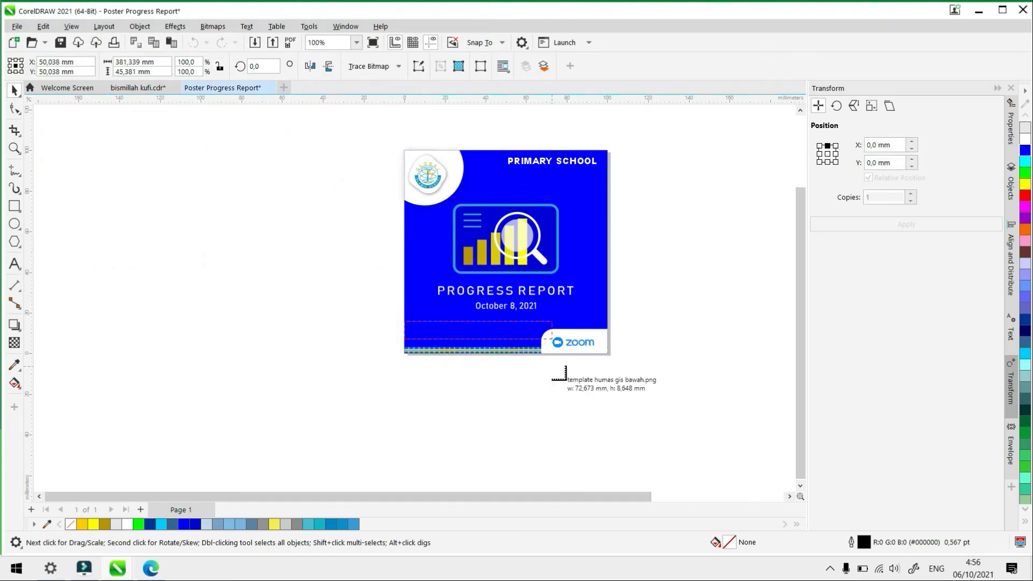
pyautogui.click(505, 370)
# Crop away the lower part of the imported contact banner so it is about 6.3 mm high
pyautogui.scroll(1, 570, 346)
pyautogui.click(530, 327)
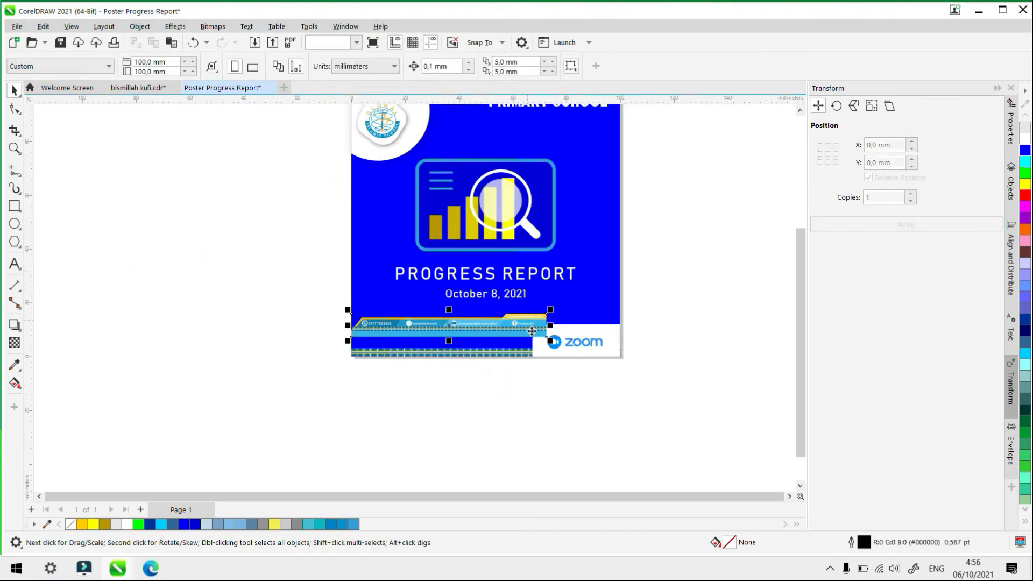
pyautogui.click(15, 130)
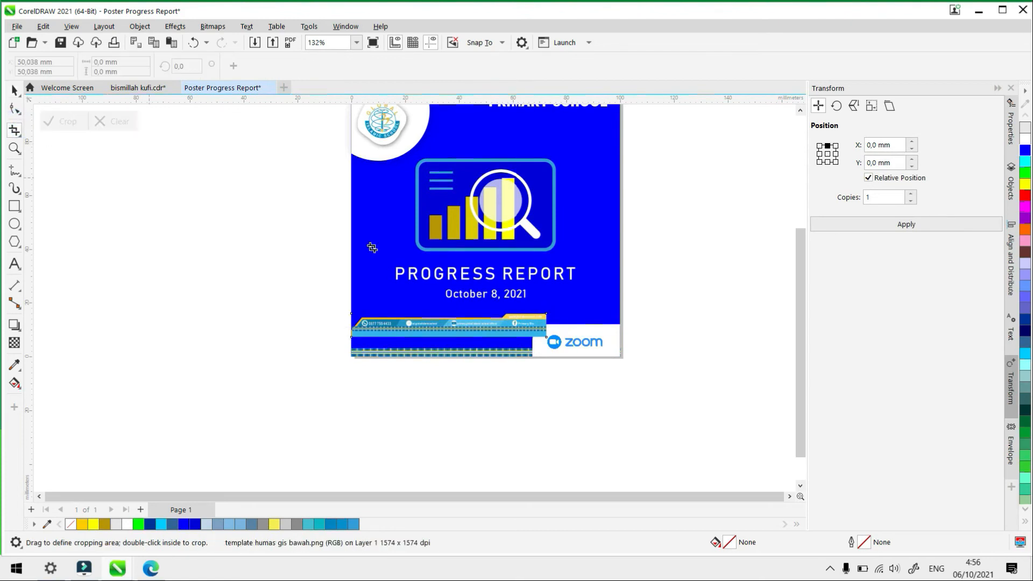
pyautogui.moveTo(295, 245); pyautogui.dragTo(591, 331)
pyautogui.click(68, 124)
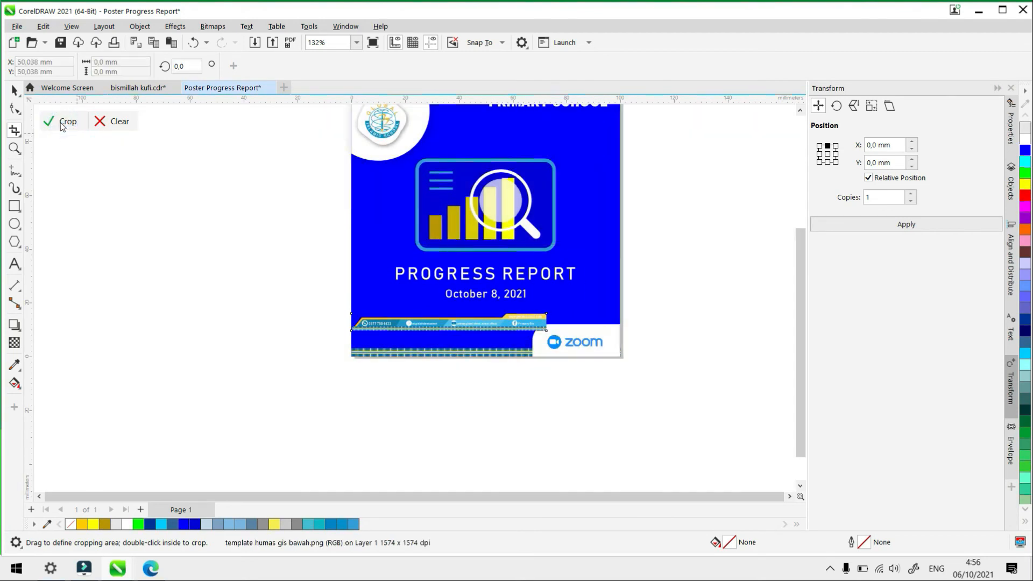
pyautogui.click(11, 94)
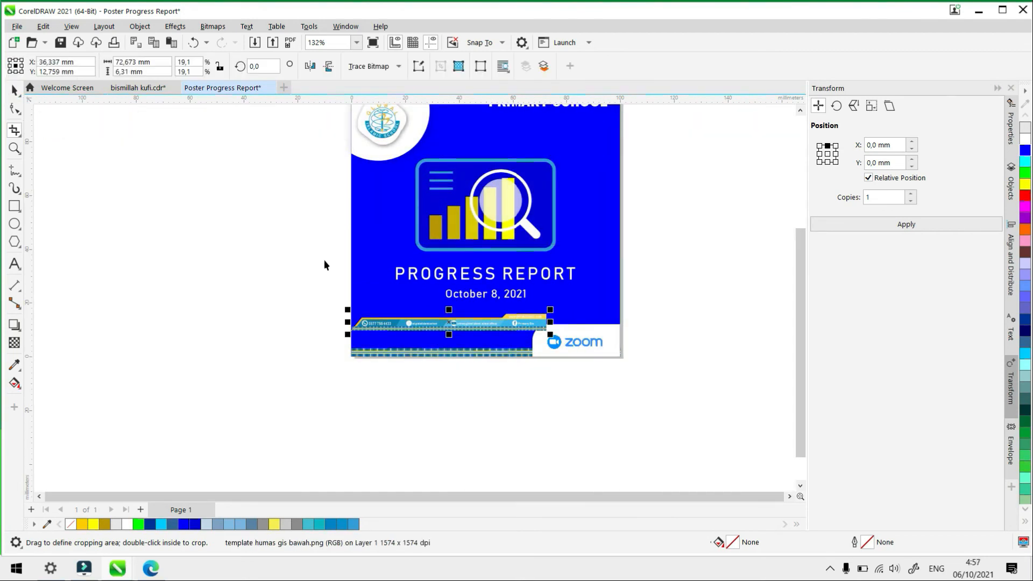
# Move the contact banner just below the poster and enlarge it proportionally to about 100.4 mm wide, spanning the poster's width
pyautogui.moveTo(435, 324); pyautogui.dragTo(451, 375)
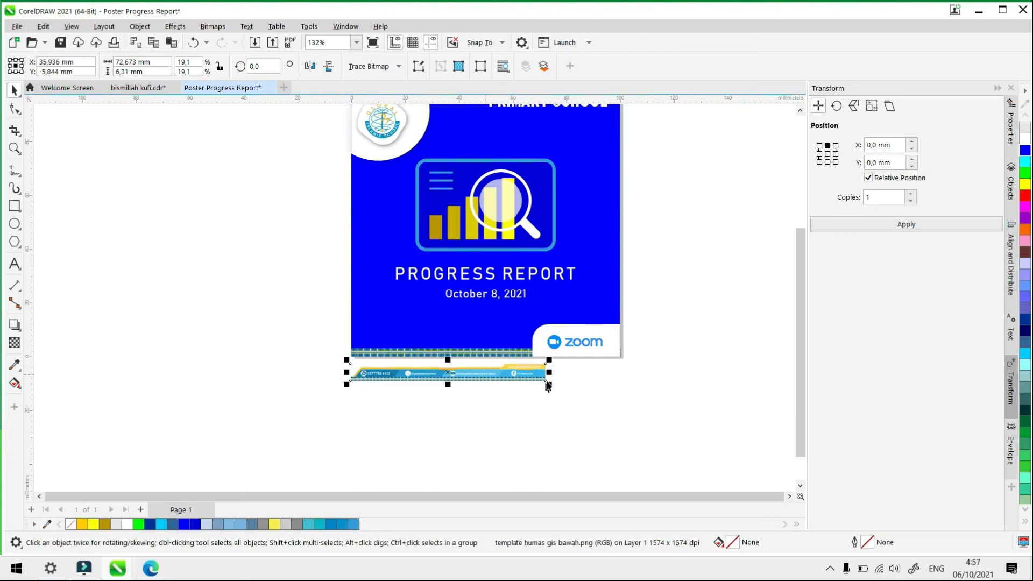
pyautogui.moveTo(549, 360); pyautogui.dragTo(624, 331)
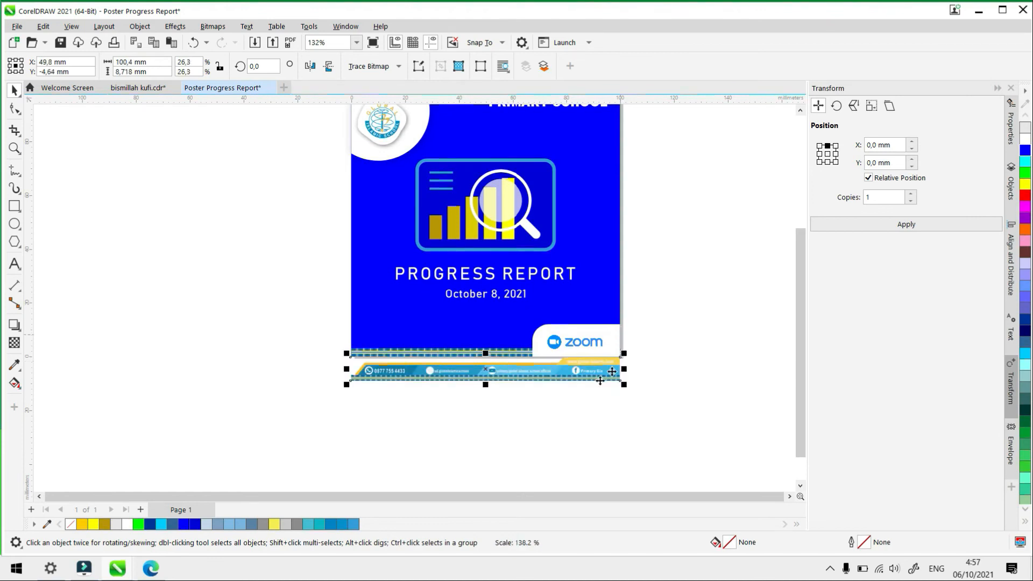
pyautogui.press('Escape')
pyautogui.scroll(-2, 497, 367)
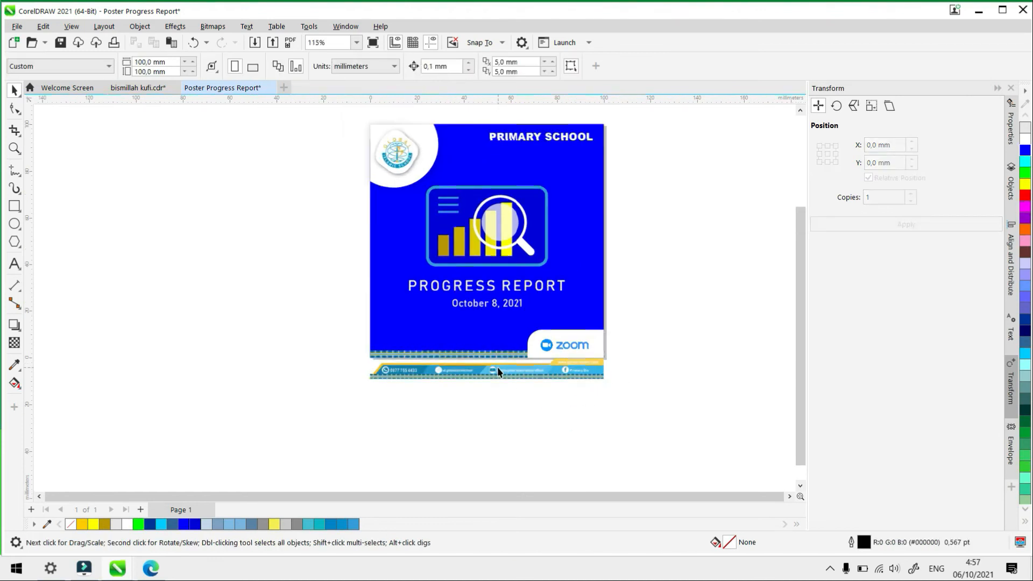
pyautogui.scroll(2, 498, 367)
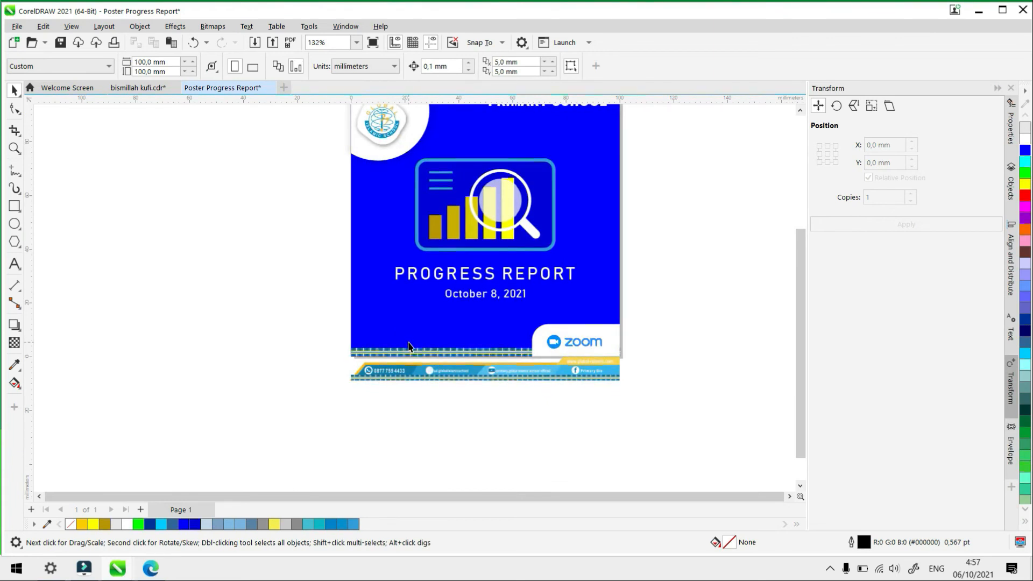
# Delete the separate batik strip along the poster's bottom edge
pyautogui.click(415, 354)
pyautogui.press('Escape')
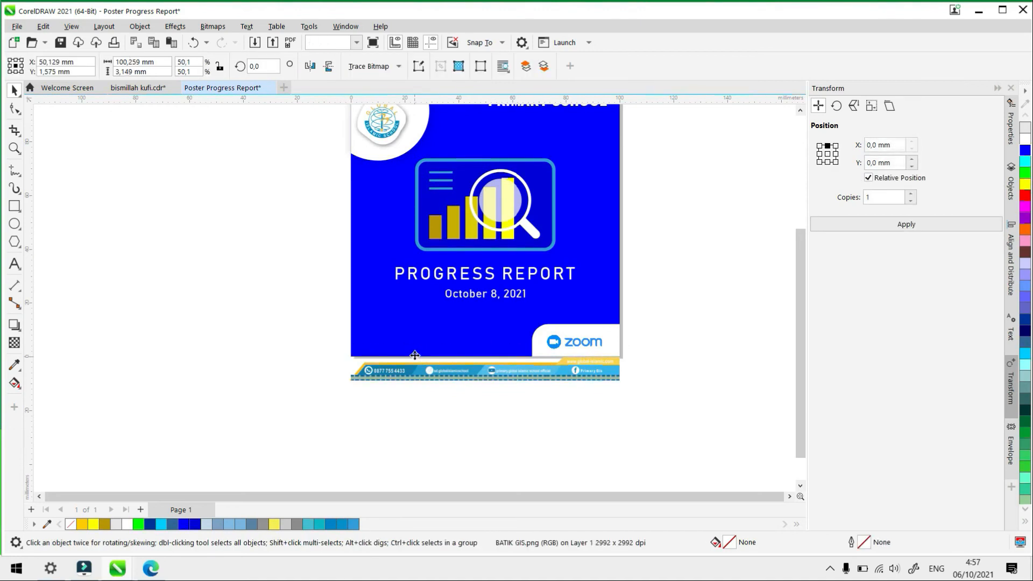
pyautogui.click(613, 381)
# Nudge the Zoom logo and its white panel upward together to make room for the contact banner
pyautogui.moveTo(664, 399); pyautogui.dragTo(530, 320)
pyautogui.press('Up')
pyautogui.press('Up')
pyautogui.press('Up')
pyautogui.press('Up')
pyautogui.press('Up')
pyautogui.press('Up')
pyautogui.press('Up')
pyautogui.press('Up')
pyautogui.press('Up')
pyautogui.click(638, 404)
# Align the contact banner with the bottom edge of the blue poster background
pyautogui.click(610, 377)
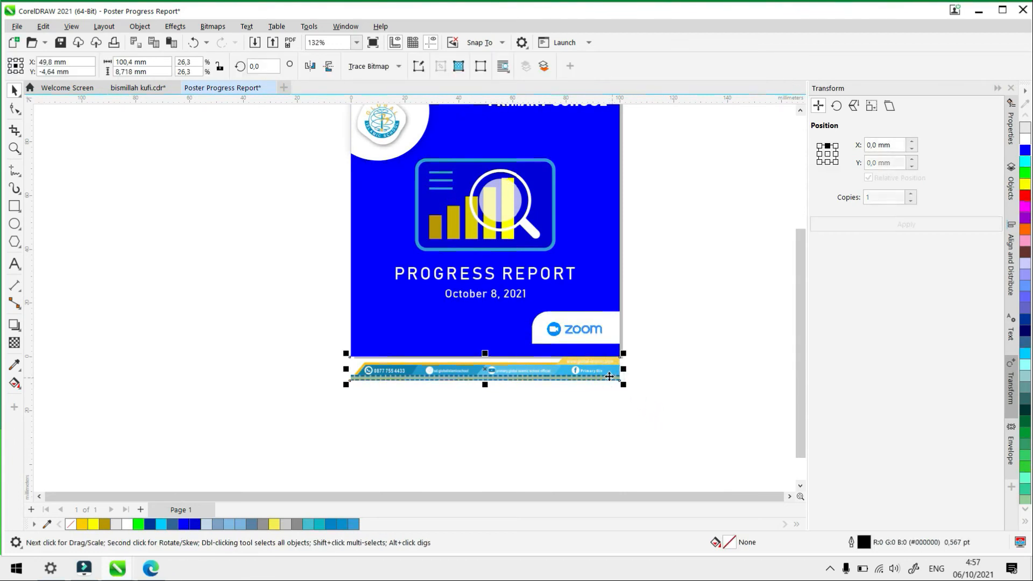
pyautogui.keyDown('shift'); pyautogui.click(603, 278); pyautogui.keyUp('shift')
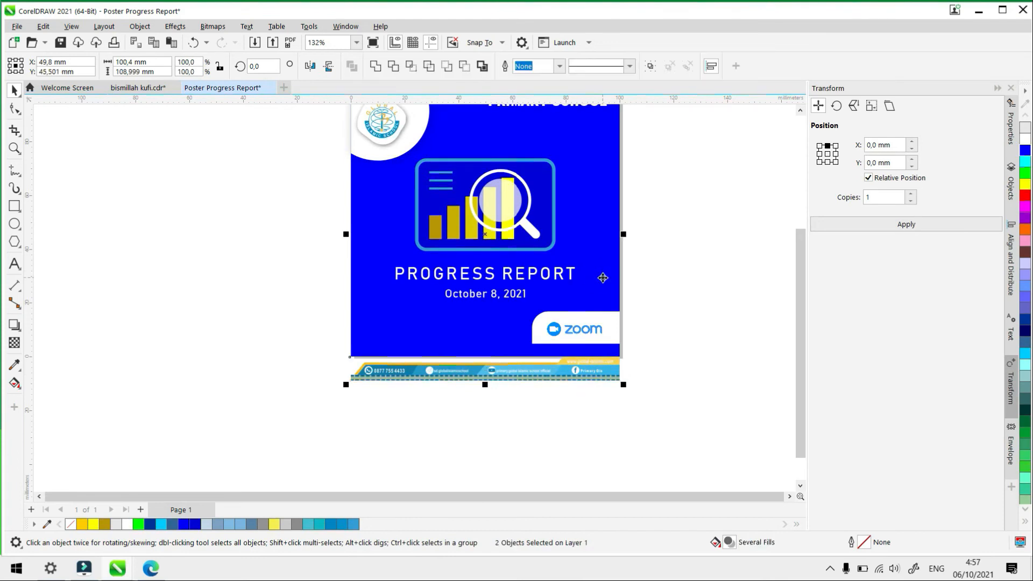
pyautogui.press('b')
pyautogui.click(691, 342)
pyautogui.scroll(-2, 643, 340)
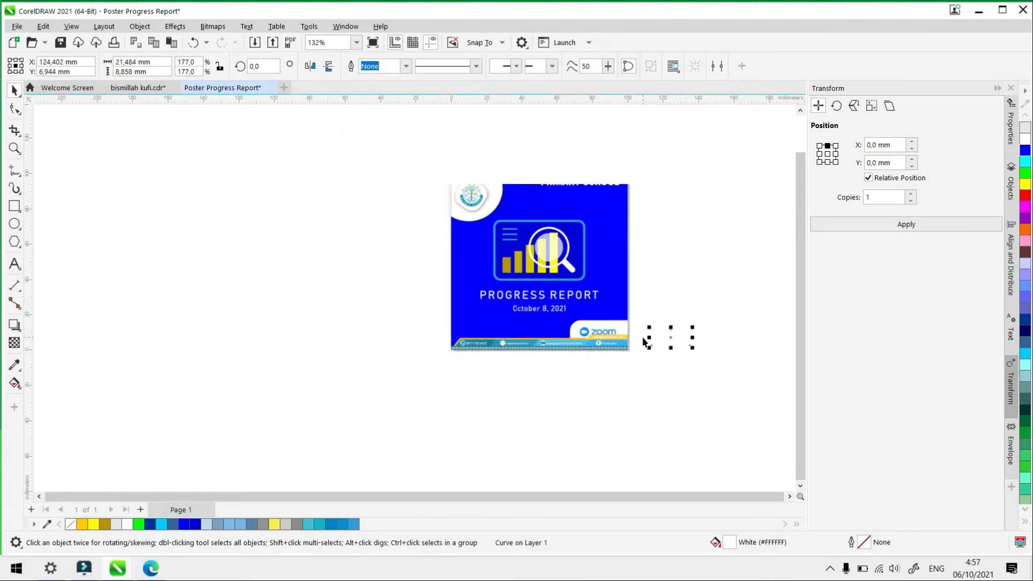
pyautogui.click(673, 396)
# Shift the Zoom logo slightly up and right within its white panel, to about X 87.1 mm, Y 14 mm
pyautogui.scroll(2, 638, 376)
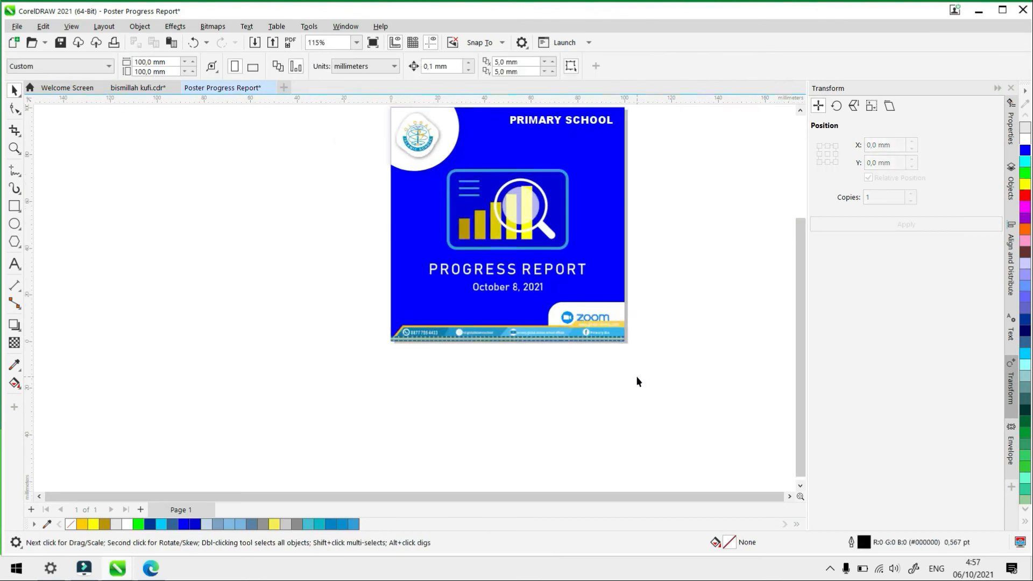
pyautogui.scroll(2, 592, 334)
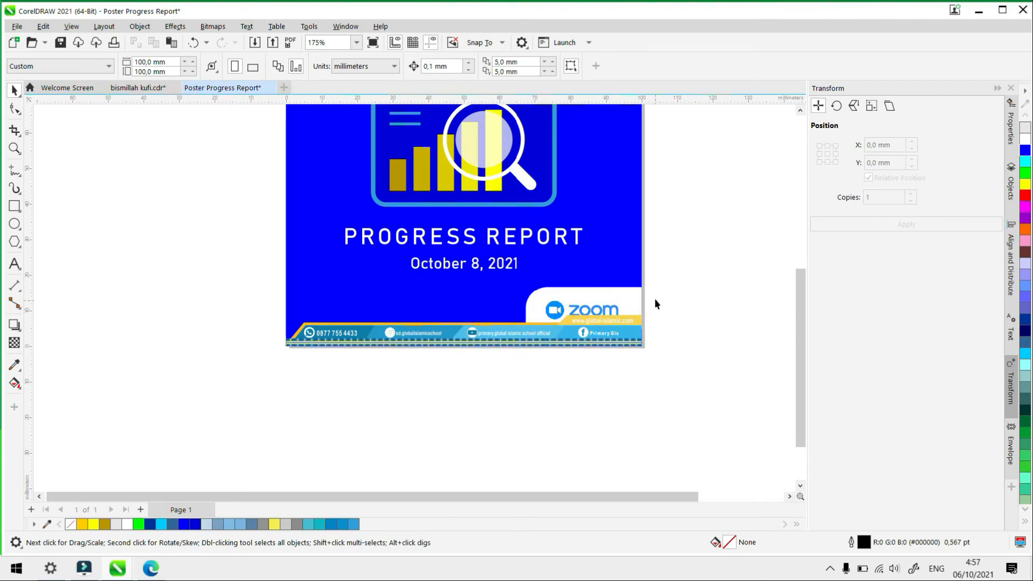
pyautogui.moveTo(655, 299); pyautogui.dragTo(604, 300)
pyautogui.scroll(1, 581, 313)
pyautogui.scroll(3, 607, 304)
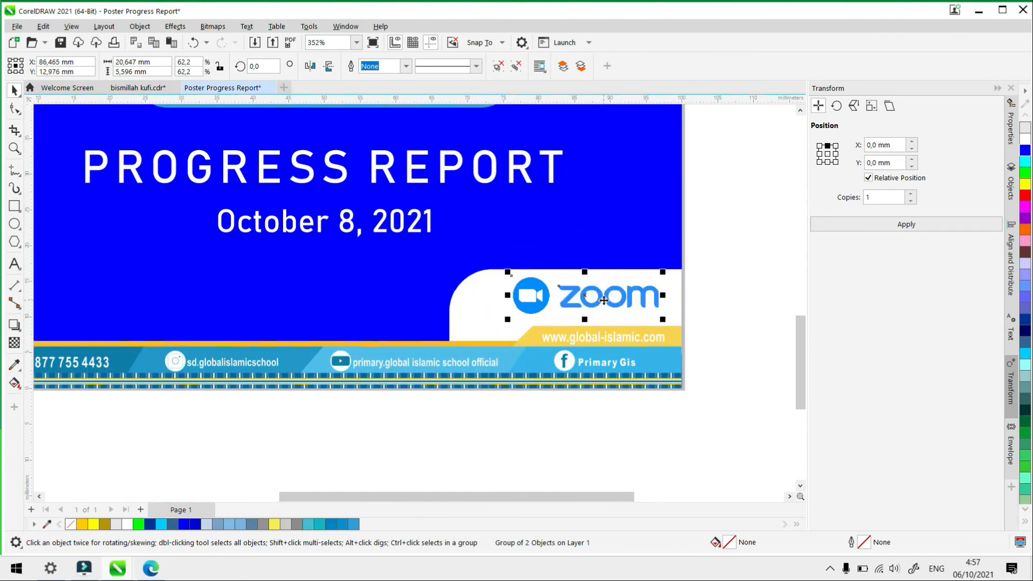
pyautogui.moveTo(531, 300)
pyautogui.mouseDown()
pyautogui.moveTo(538, 293)
pyautogui.moveTo(521, 294)
pyautogui.mouseUp()
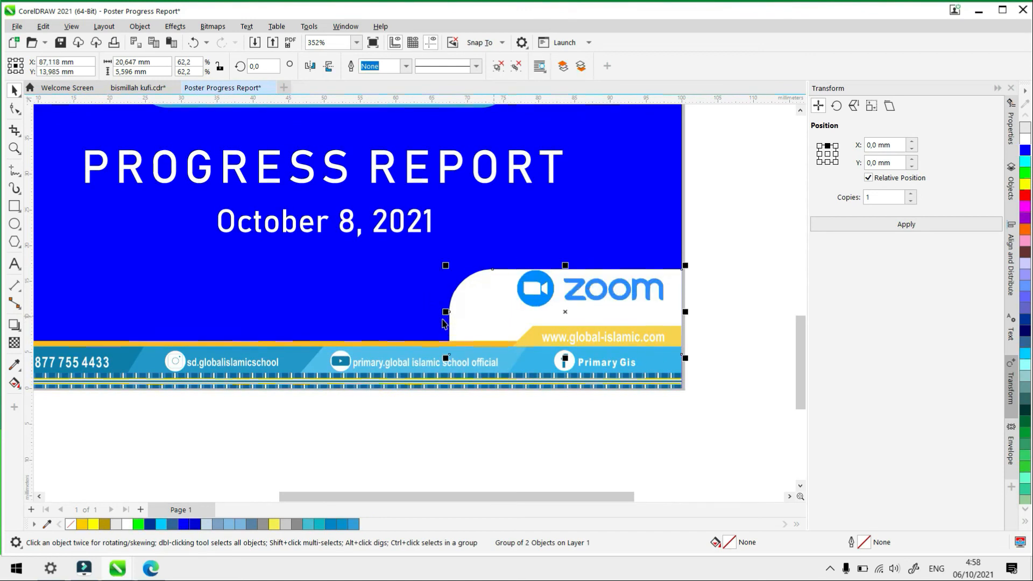
# Resize the white panel behind the Zoom logo to about 28.8 mm wide and 15 mm high, keeping its right and bottom edges fixed
pyautogui.keyDown('ctrl'); pyautogui.click(440, 314); pyautogui.keyUp('ctrl')
pyautogui.moveTo(445, 311); pyautogui.dragTo(472, 311)
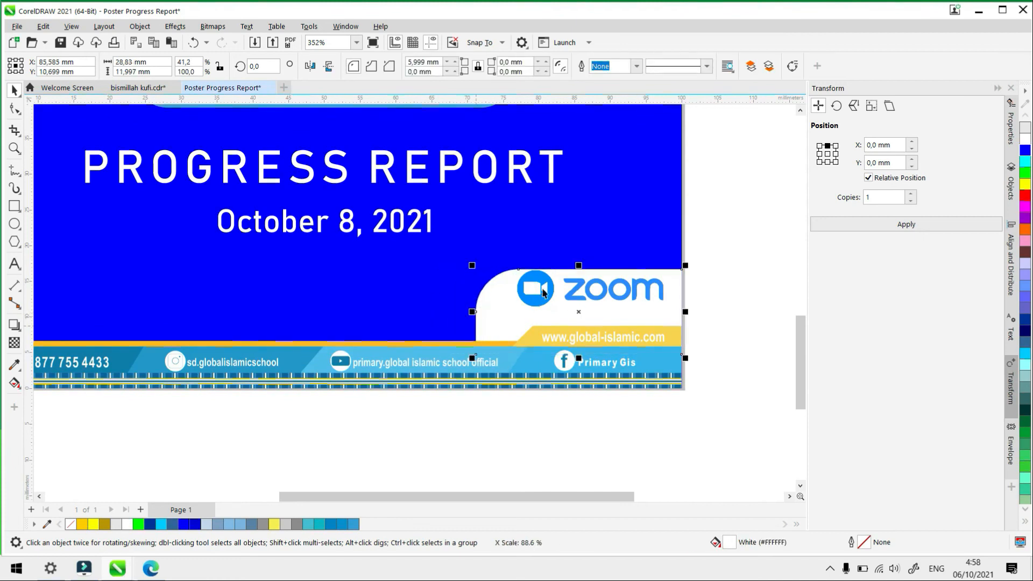
pyautogui.moveTo(578, 266); pyautogui.dragTo(585, 247)
pyautogui.scroll(-4, 606, 337)
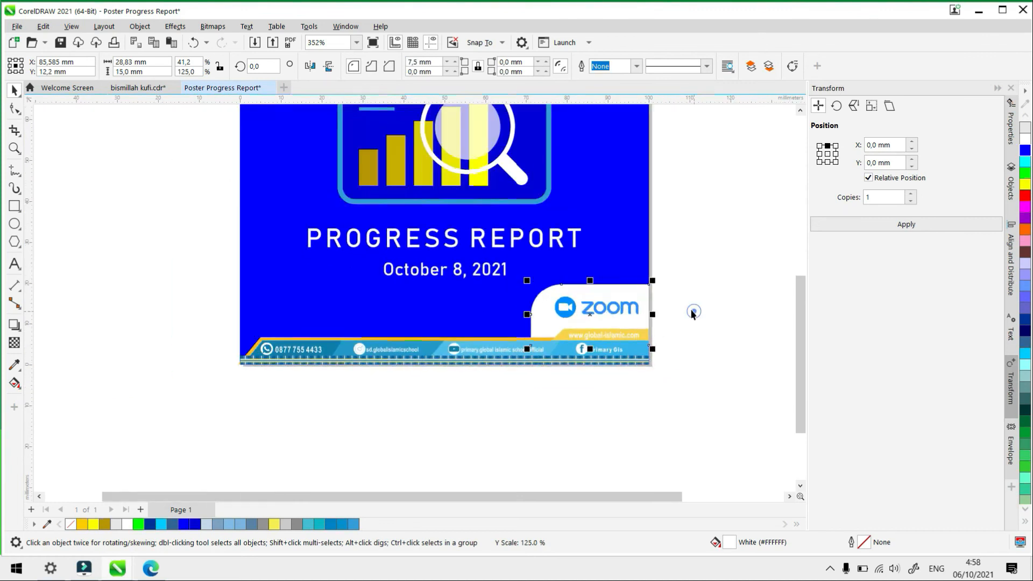
pyautogui.scroll(-1, 694, 336)
pyautogui.click(693, 339)
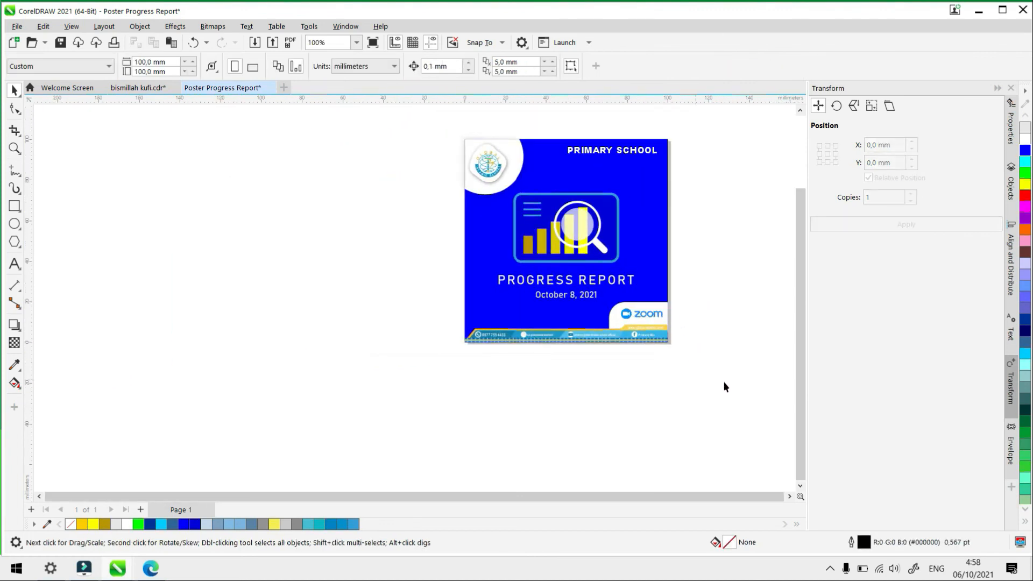
# Move the spare white half-circle from beside the page onto the poster's lower-left area
pyautogui.moveTo(763, 273); pyautogui.dragTo(663, 425)
pyautogui.moveTo(719, 324); pyautogui.dragTo(497, 299)
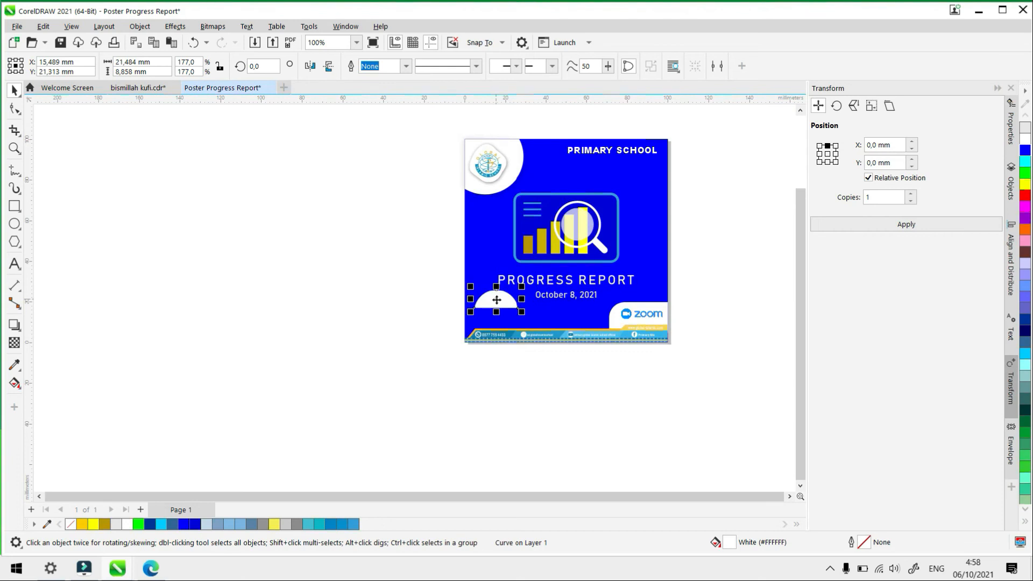
pyautogui.scroll(3, 501, 307)
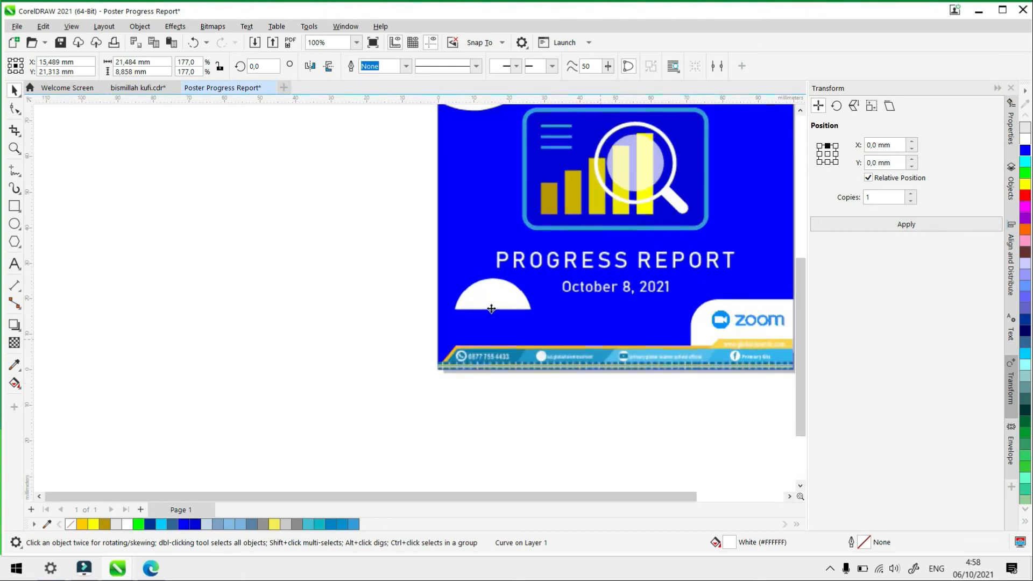
# Rotate the white half-circle by 90 degrees and mirror it horizontally so its curved side faces right
pyautogui.click(267, 67)
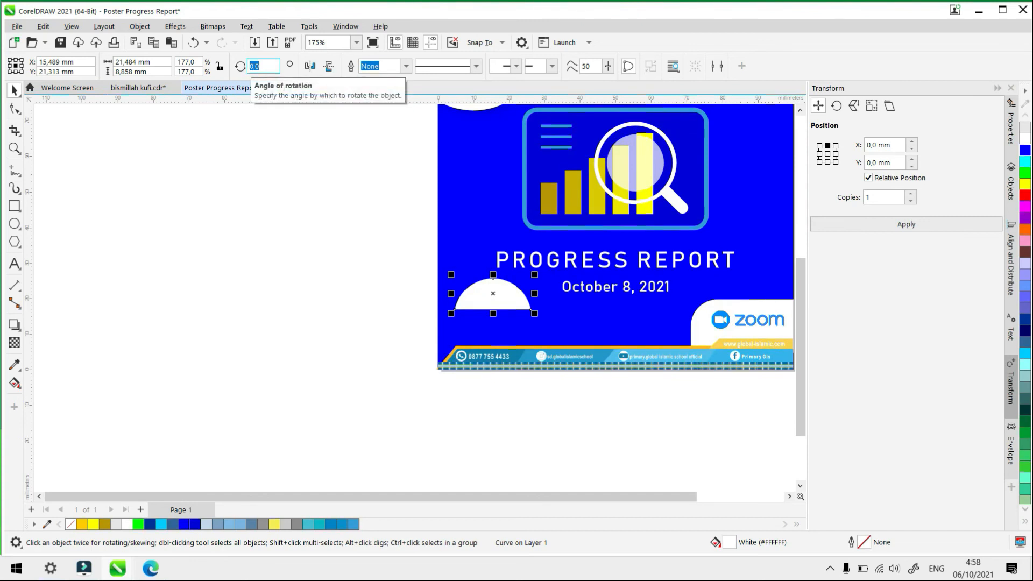
pyautogui.press('Return')
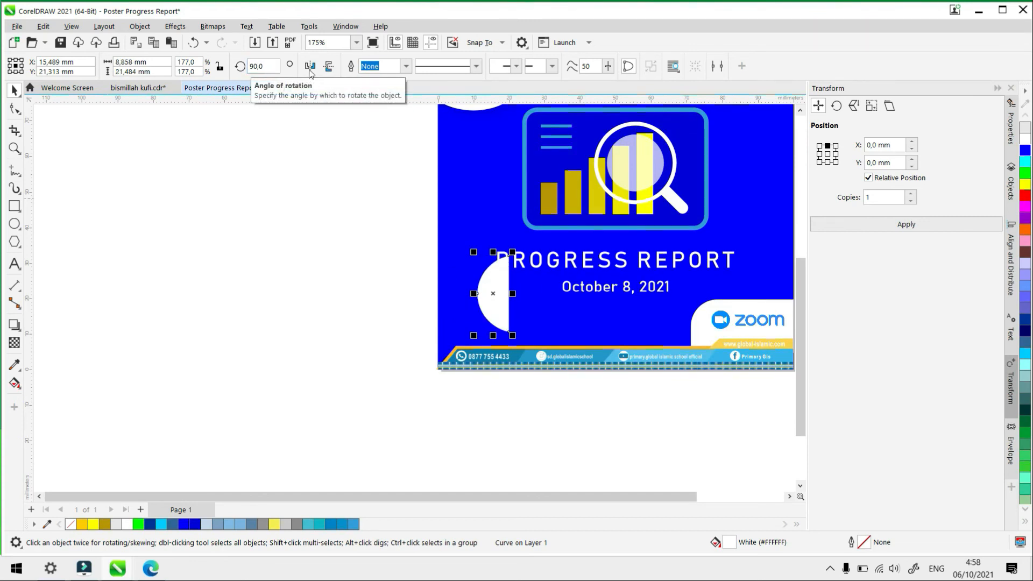
pyautogui.click(310, 67)
# Place the half-circle beside the PROGRESS REPORT heading and align it with the background's left edge
pyautogui.moveTo(494, 302); pyautogui.dragTo(459, 254)
pyautogui.keyDown('shift'); pyautogui.click(498, 303); pyautogui.keyUp('shift')
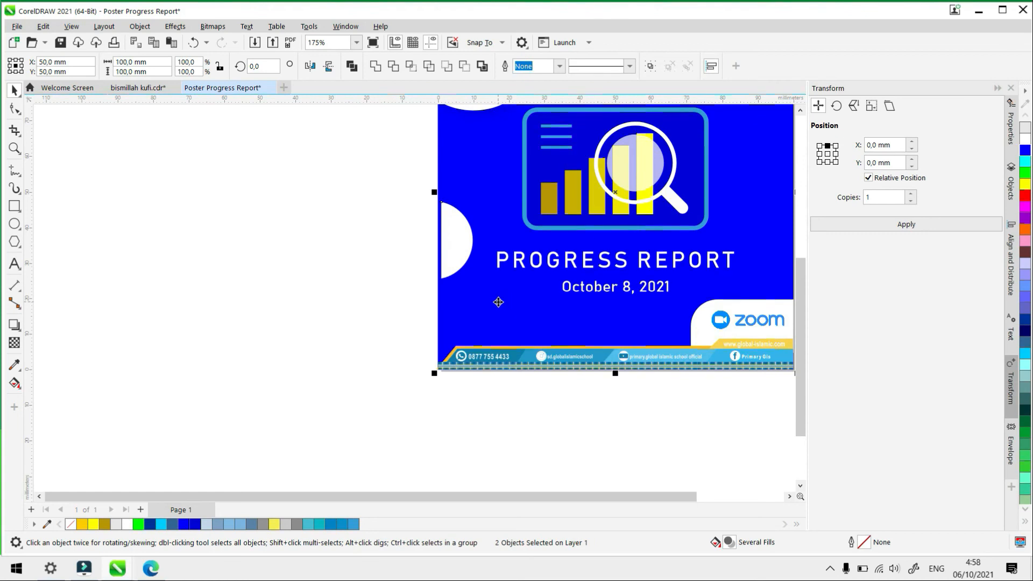
pyautogui.press('l')
pyautogui.click(353, 204)
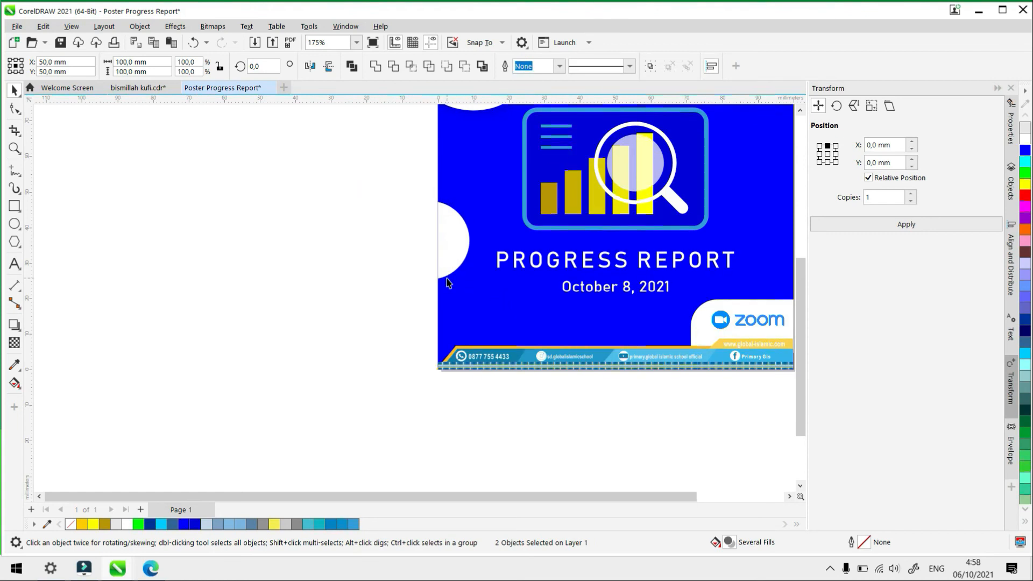
pyautogui.scroll(-3, 450, 266)
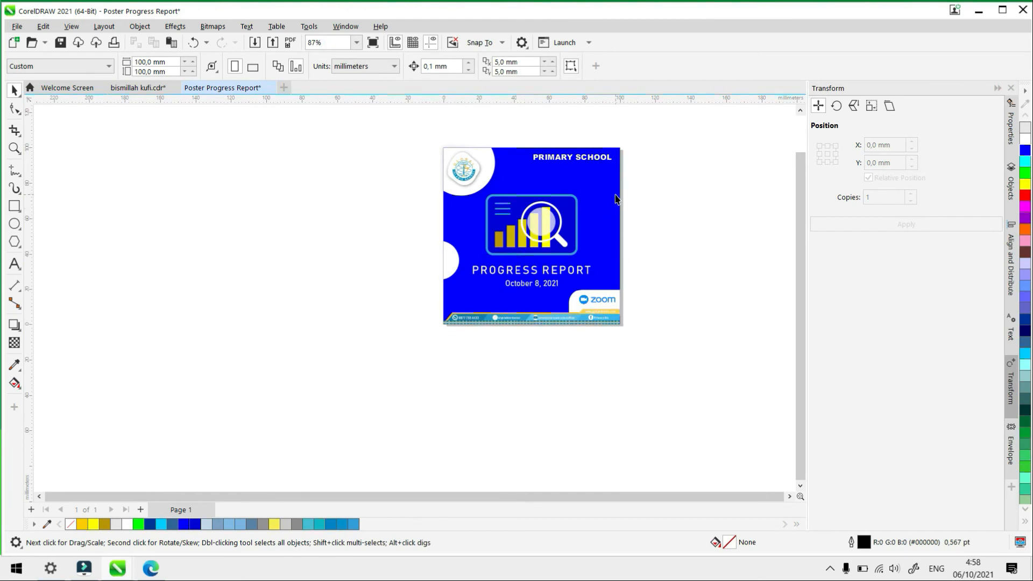
# Duplicate the half-circle to the area right of the chart illustration, mirrored so its curved side faces left
pyautogui.click(455, 266)
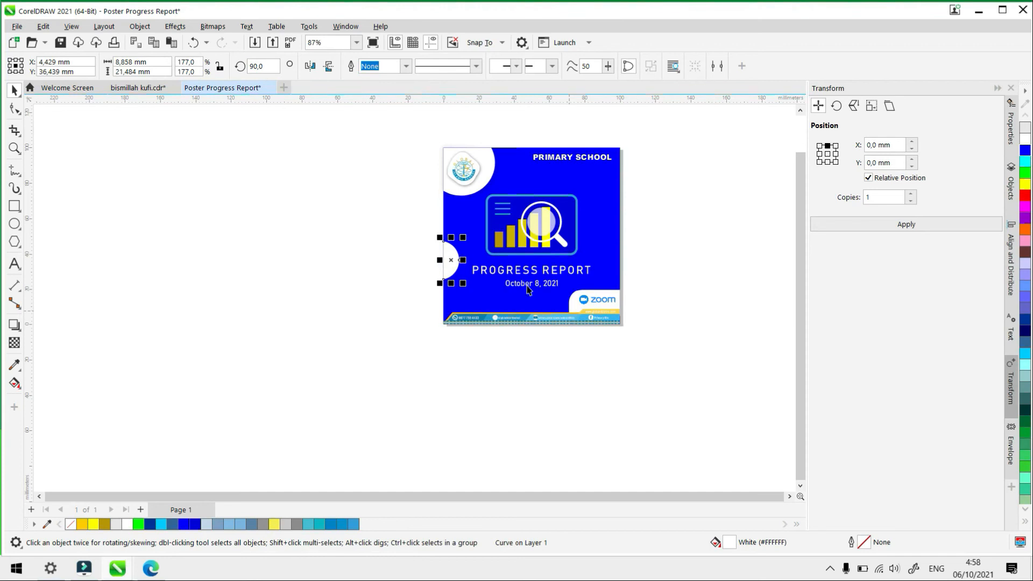
pyautogui.moveTo(452, 260); pyautogui.dragTo(601, 214)
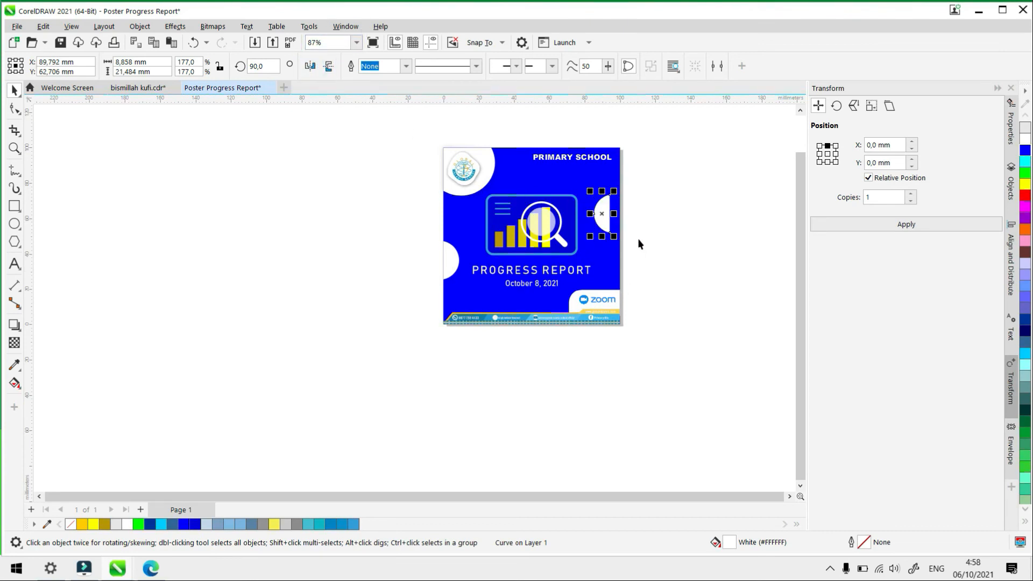
pyautogui.scroll(3, 637, 239)
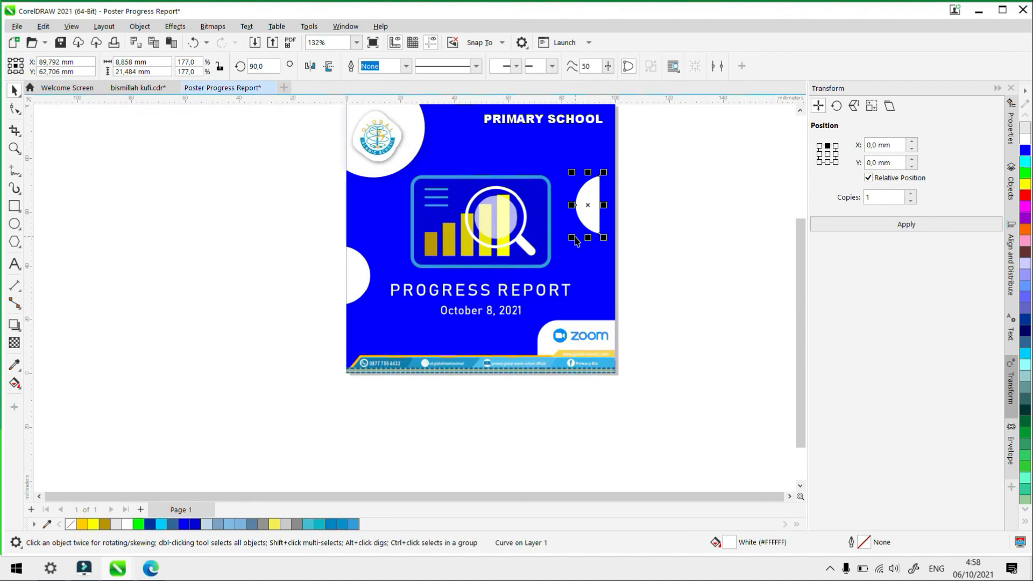
# Shrink the half-circle copy to about 6.1 by 14.9 mm and align it with the background's right edge
pyautogui.moveTo(574, 238); pyautogui.dragTo(604, 264)
pyautogui.keyDown('shift'); pyautogui.click(604, 264); pyautogui.keyUp('shift')
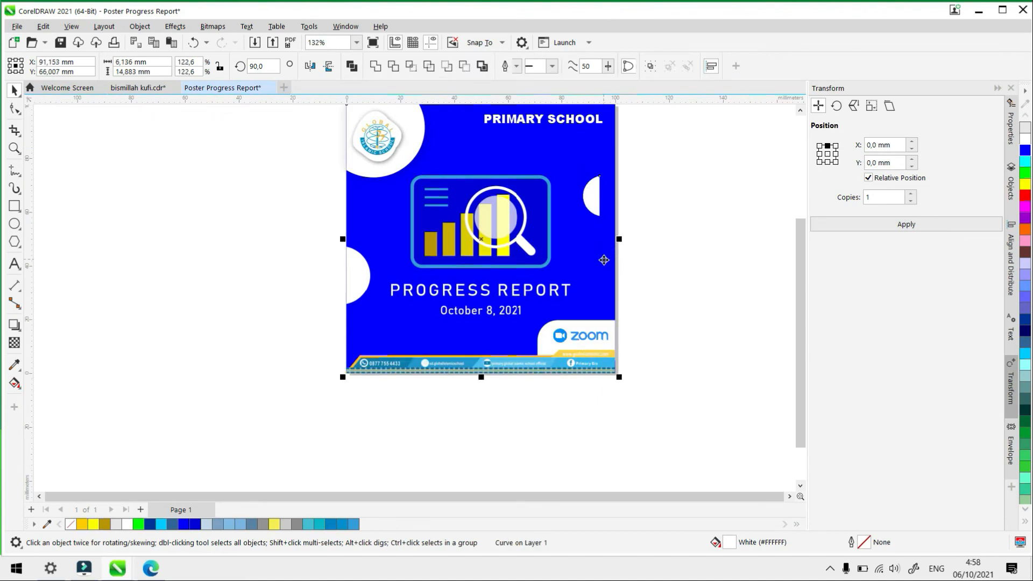
pyautogui.press('r')
pyautogui.click(650, 240)
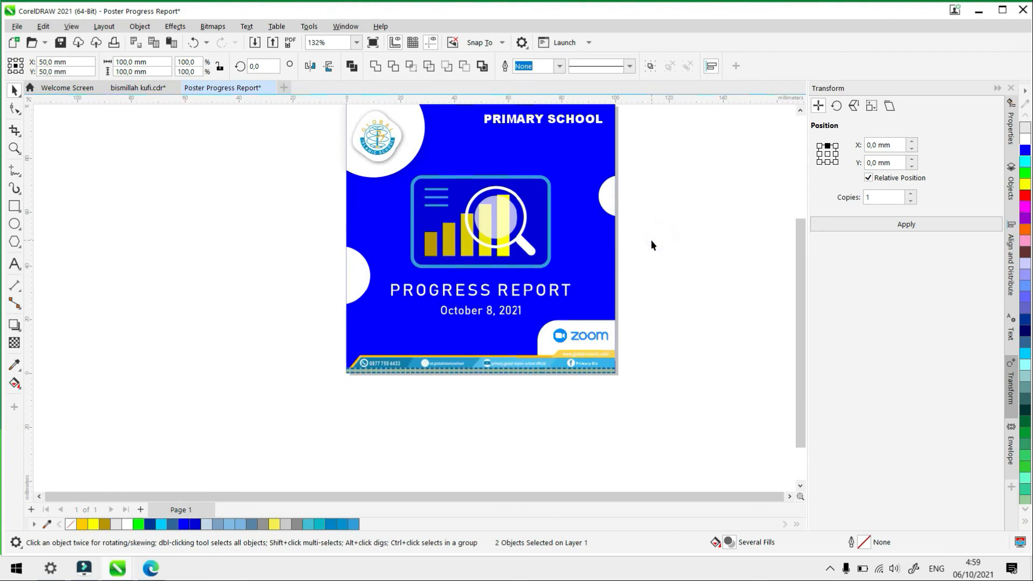
# Shrink the half-circle on the poster's left edge proportionally to about 6 by 14.5 mm
pyautogui.scroll(-2, 651, 240)
pyautogui.scroll(4, 499, 256)
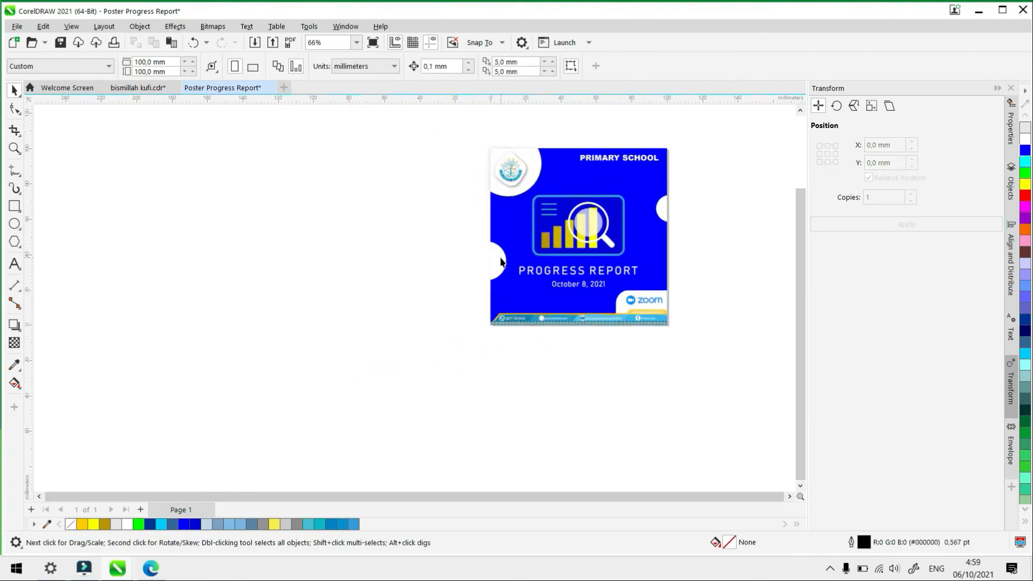
pyautogui.click(498, 258)
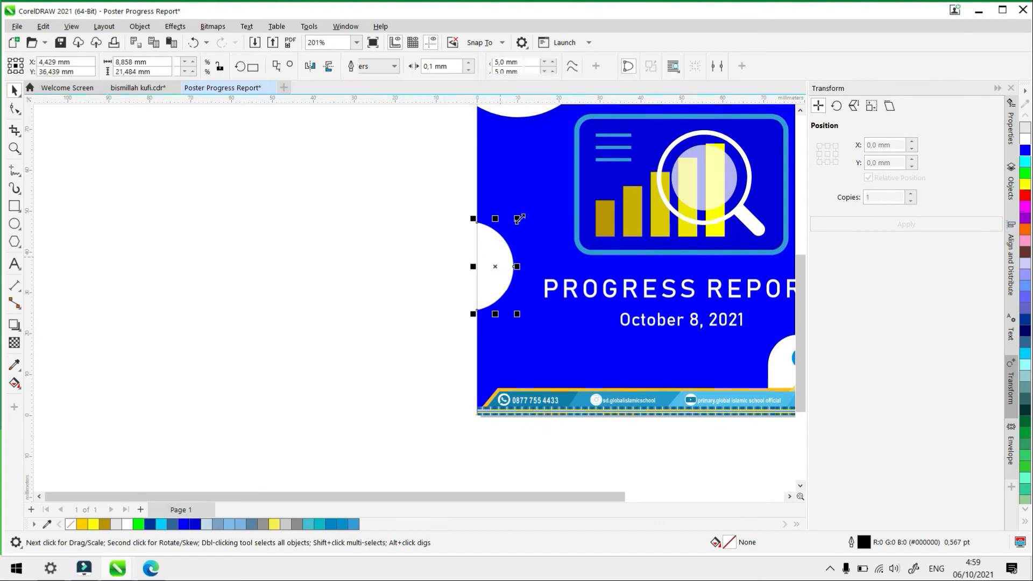
pyautogui.moveTo(517, 217); pyautogui.dragTo(510, 226)
pyautogui.scroll(-1, 314, 225)
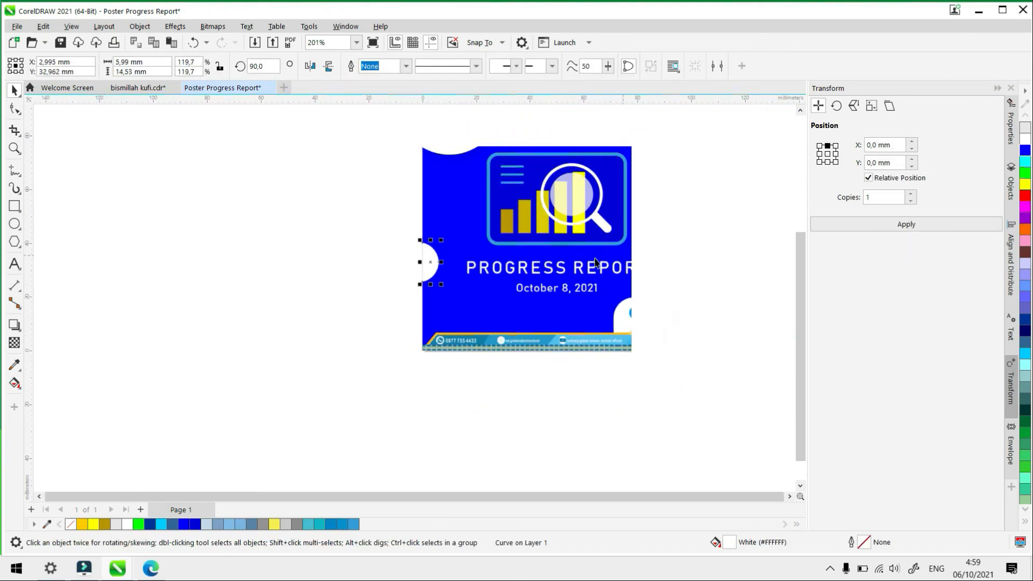
pyautogui.scroll(-1, 635, 245)
pyautogui.scroll(-1, 654, 247)
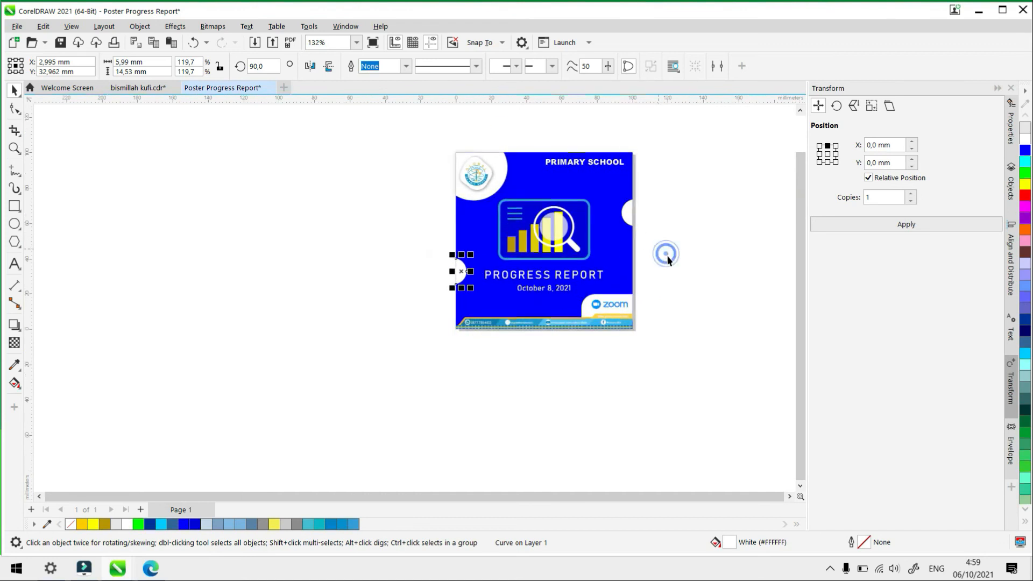
pyautogui.click(395, 212)
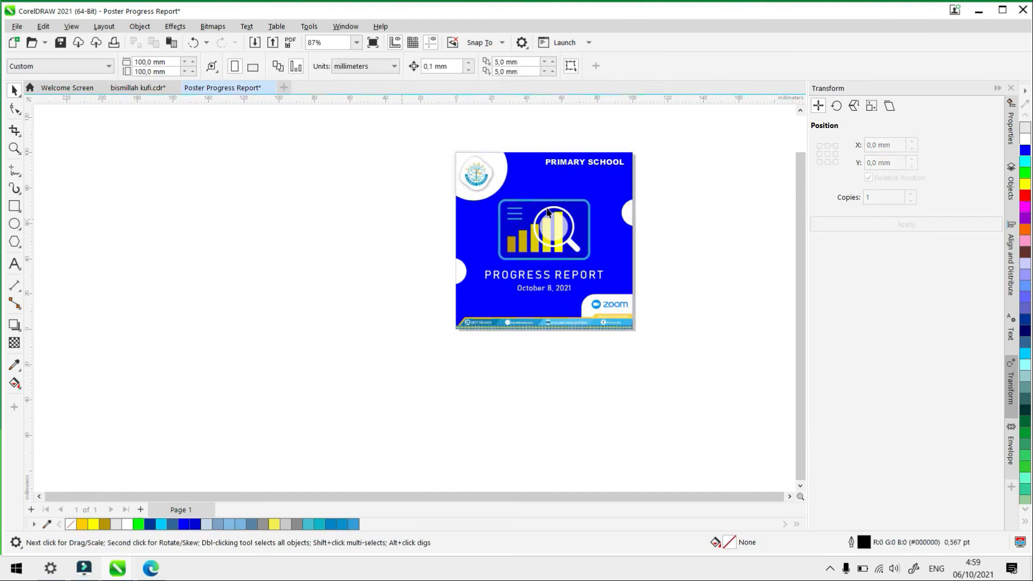
# Apply uniform transparency to both half-circles, 42 on the right-edge one and about 48 on the left-edge one
pyautogui.scroll(1, 596, 206)
pyautogui.moveTo(672, 186); pyautogui.dragTo(615, 272)
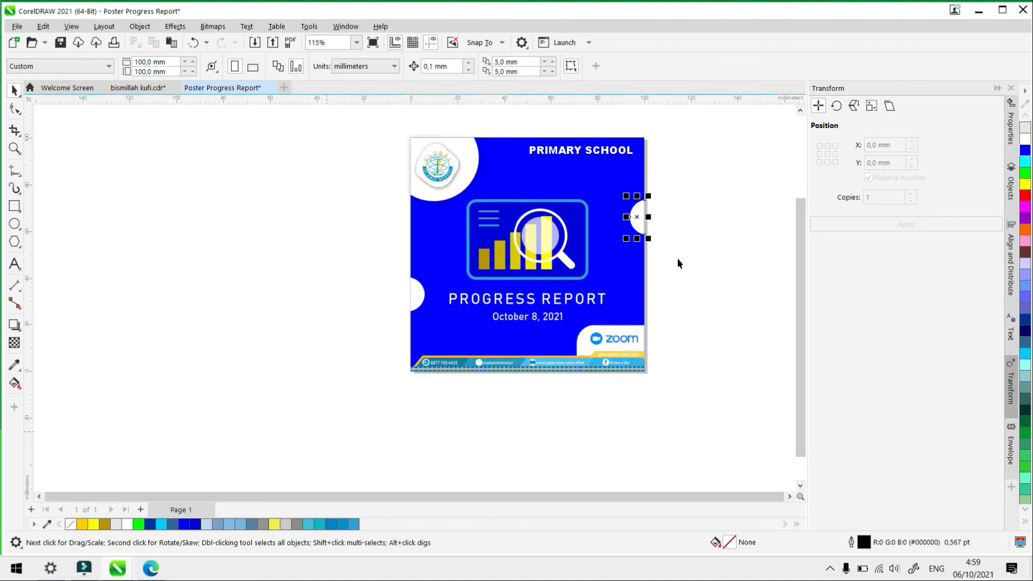
pyautogui.click(14, 344)
pyautogui.moveTo(618, 252)
pyautogui.mouseDown()
pyautogui.moveTo(629, 254)
pyautogui.moveTo(620, 249)
pyautogui.mouseUp()
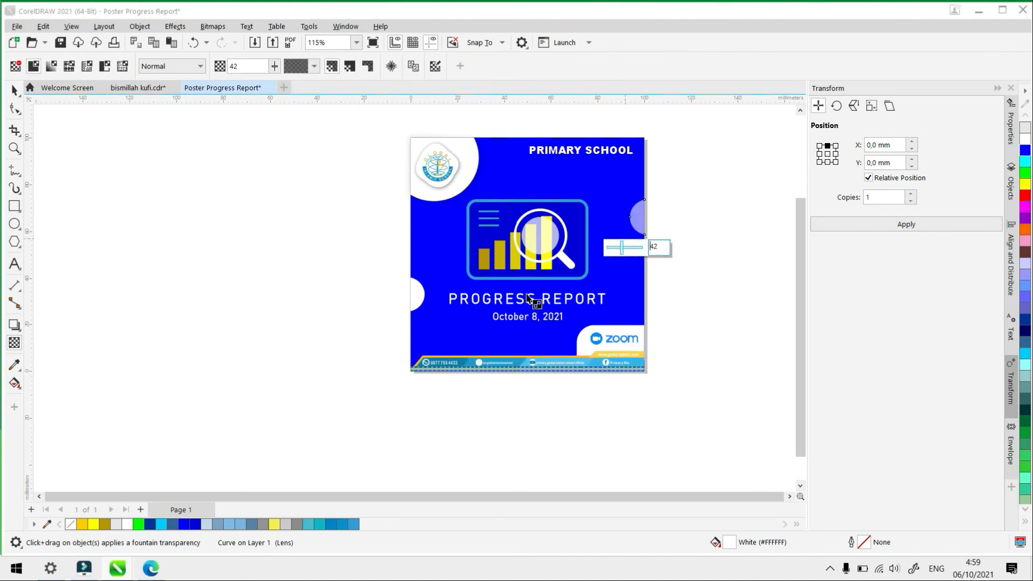
pyautogui.click(419, 299)
pyautogui.moveTo(396, 324); pyautogui.dragTo(411, 327)
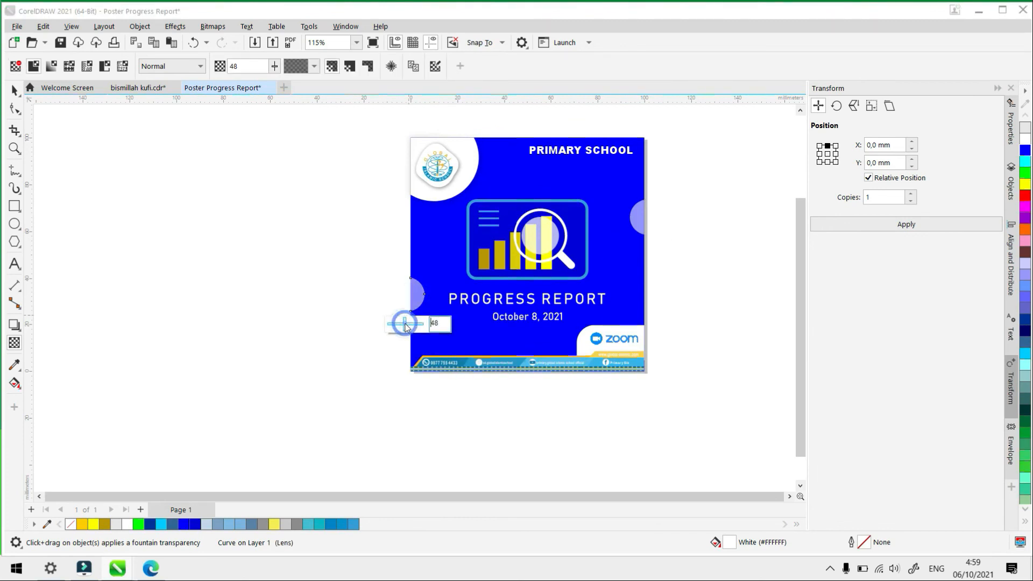
# Deselect the left-edge half-circle and examine the overall poster layout
pyautogui.click(15, 89)
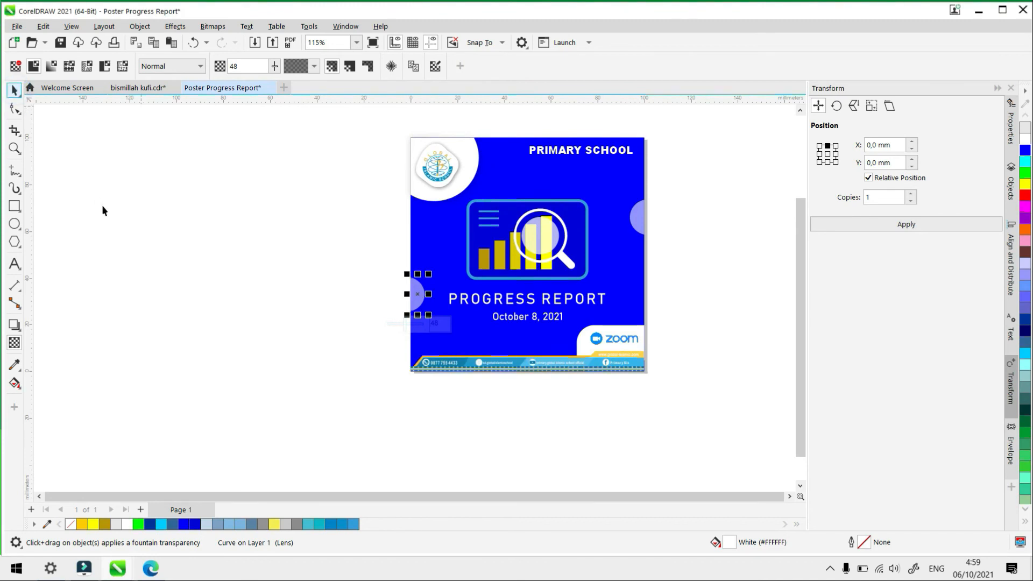
pyautogui.scroll(-1, 573, 307)
pyautogui.scroll(-1, 573, 308)
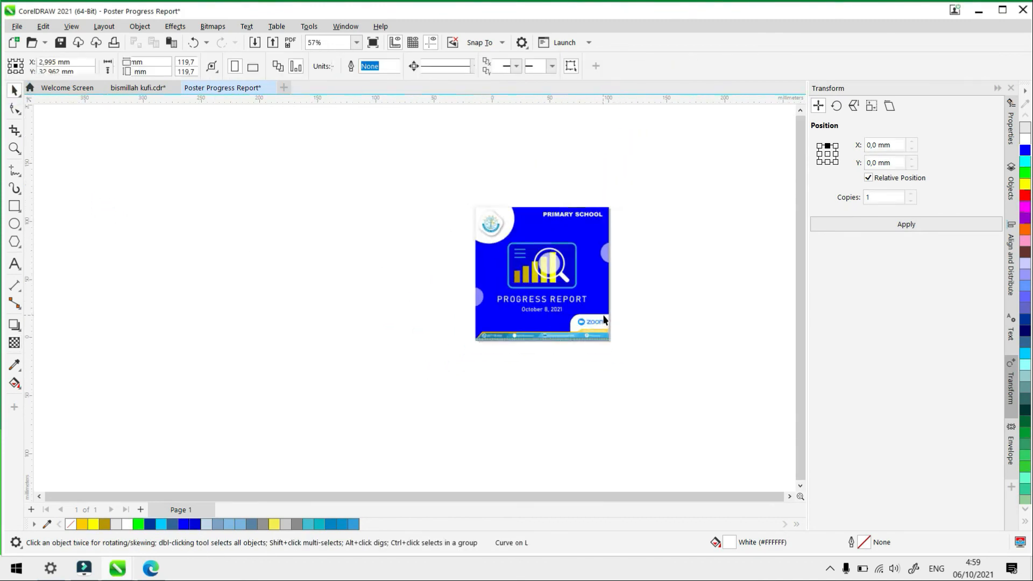
pyautogui.press('Escape')
pyautogui.scroll(3, 573, 293)
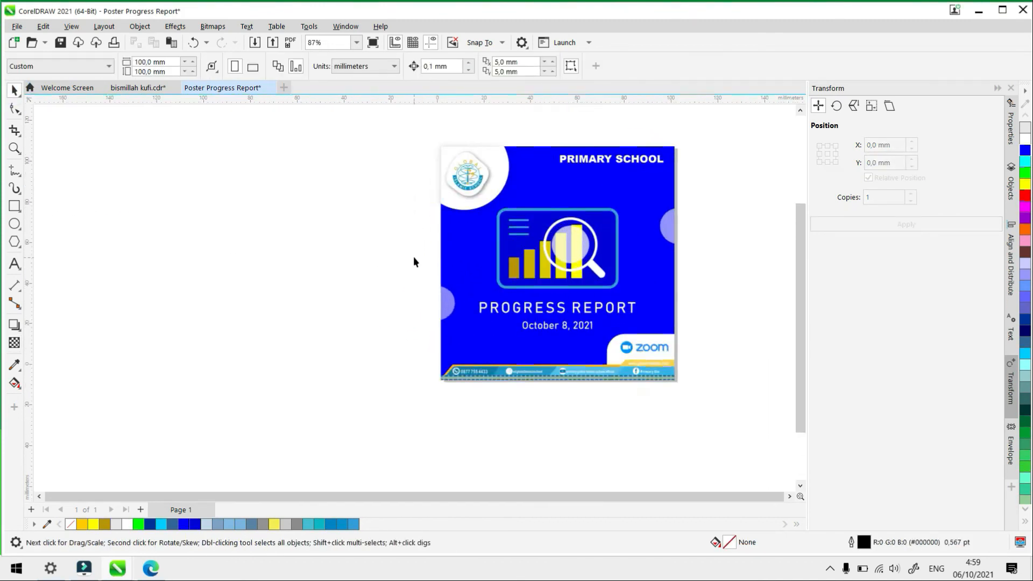
pyautogui.scroll(1, 526, 358)
pyautogui.scroll(-2, 526, 357)
pyautogui.scroll(1, 584, 201)
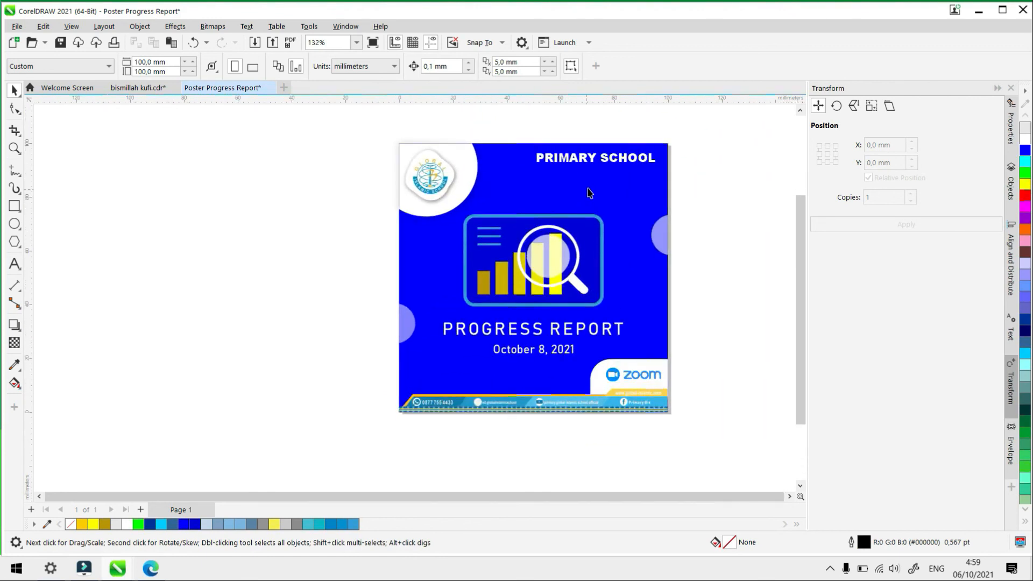
# Apply a vertical linear fountain fill to the blue background rectangle, running from just below the heading down to just above the contact banner
pyautogui.click(588, 192)
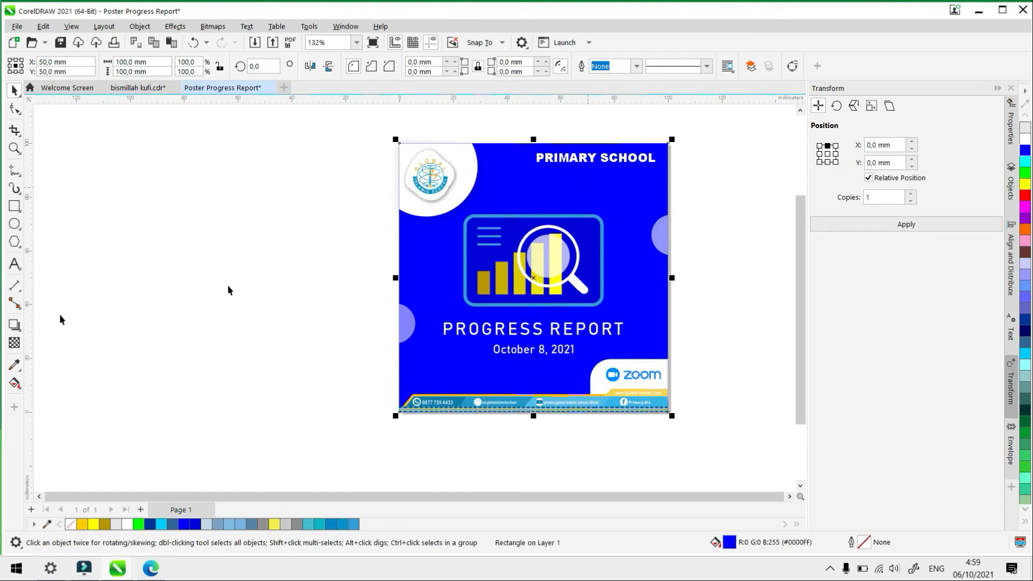
pyautogui.click(14, 383)
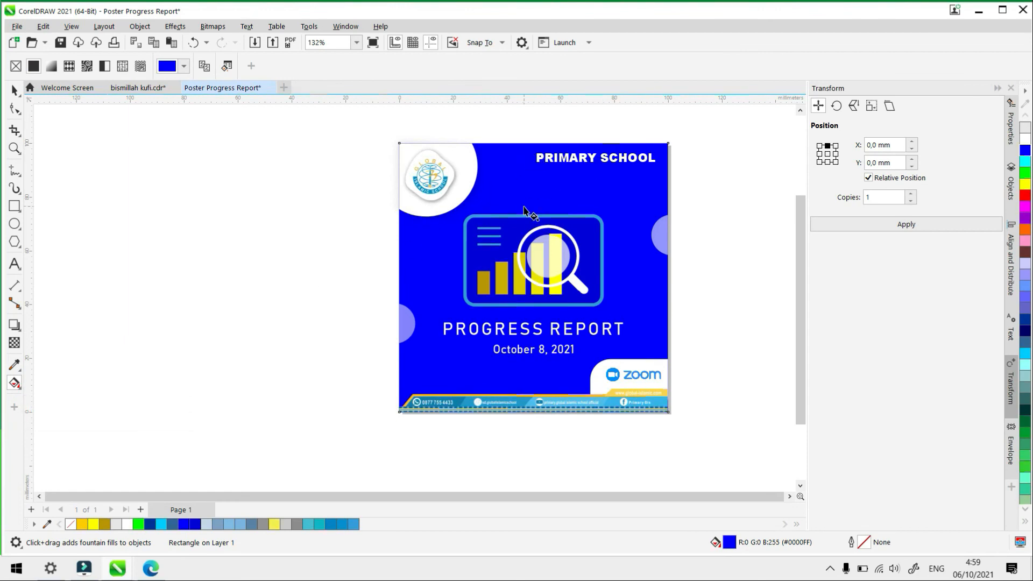
pyautogui.moveTo(535, 188); pyautogui.dragTo(537, 390)
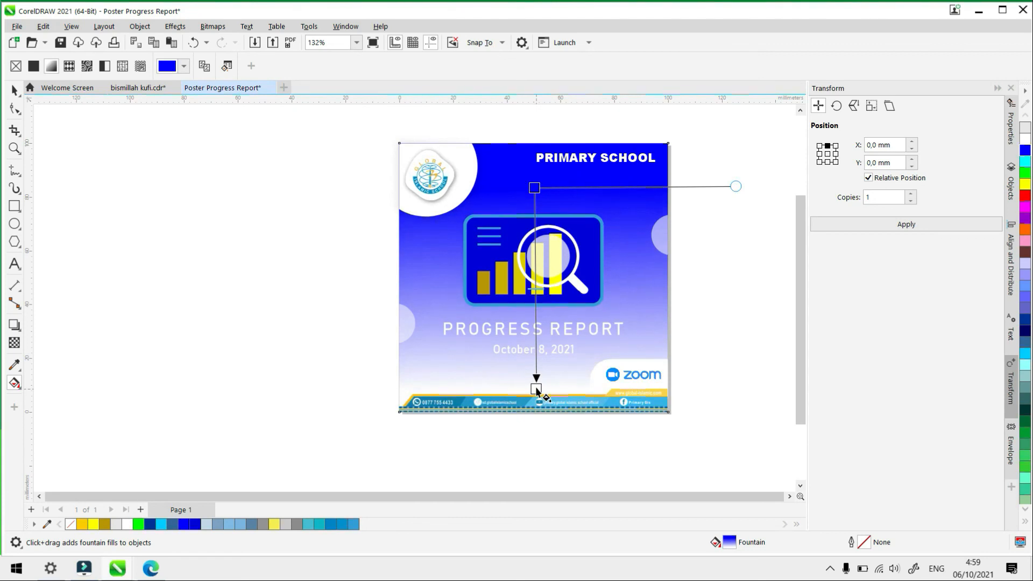
# Set the color of the background gradient's lower end node to dark blue #002687
pyautogui.click(536, 388)
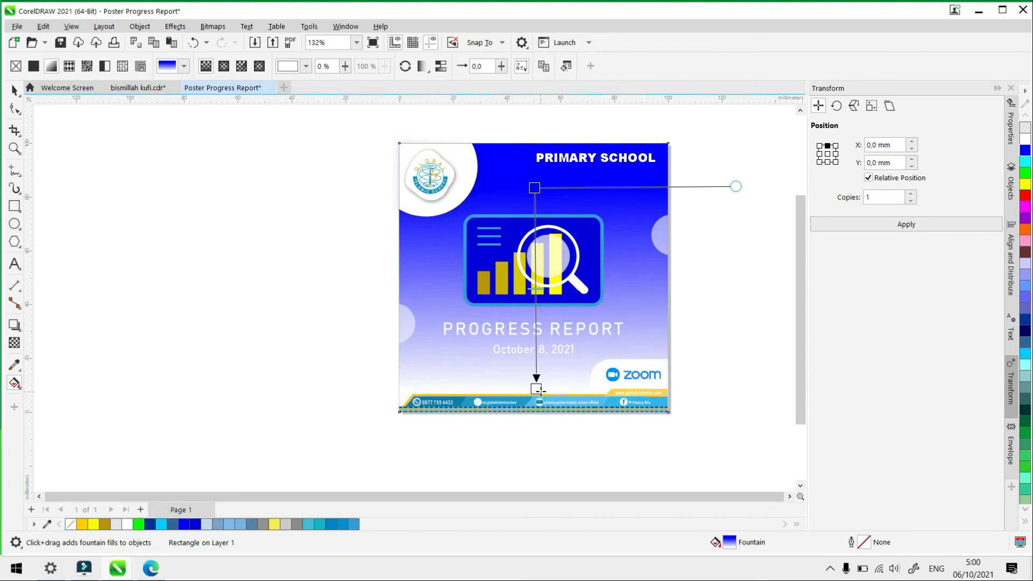
pyautogui.moveTo(536, 388)
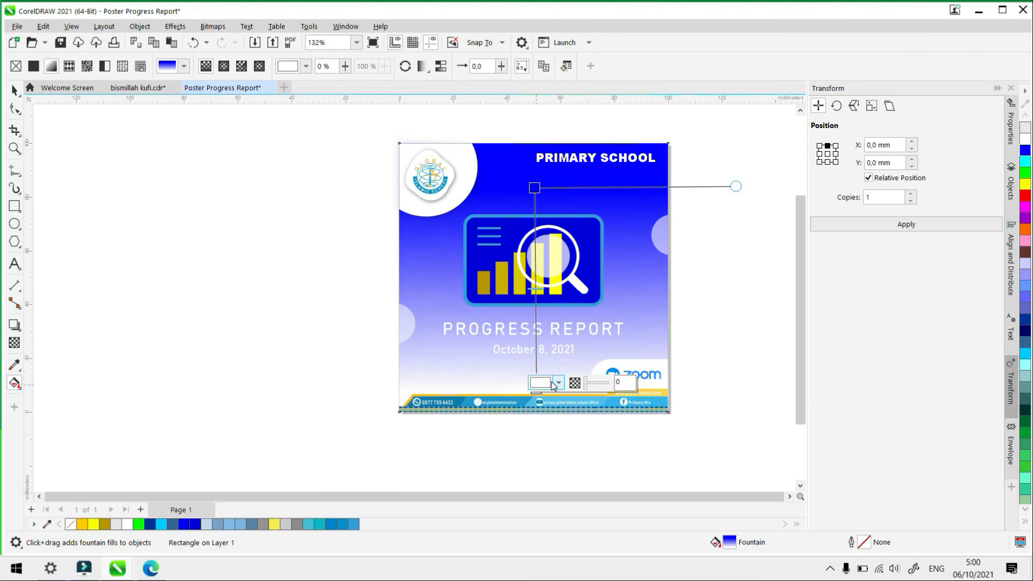
pyautogui.click(557, 383)
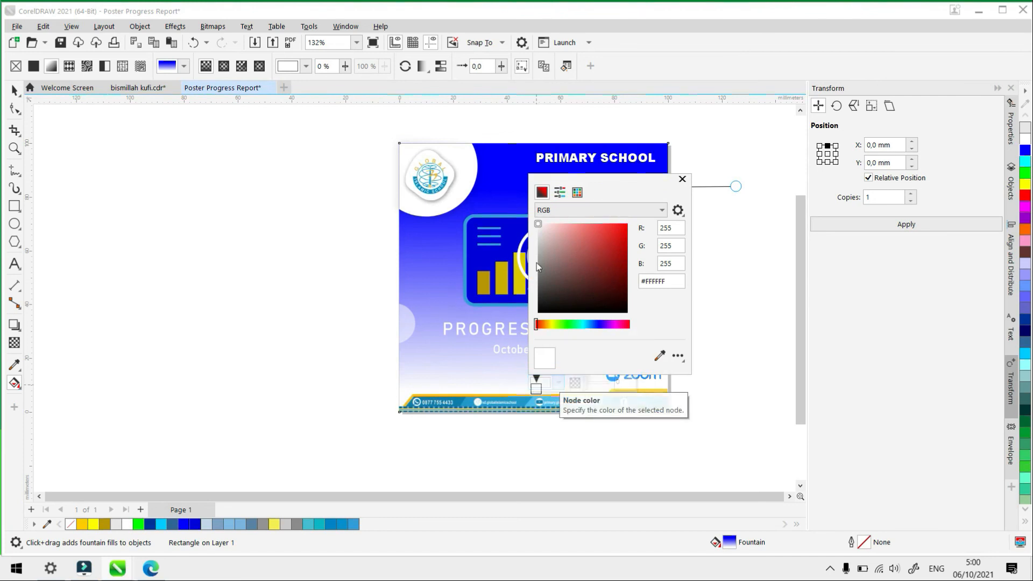
pyautogui.moveTo(537, 221); pyautogui.dragTo(509, 264)
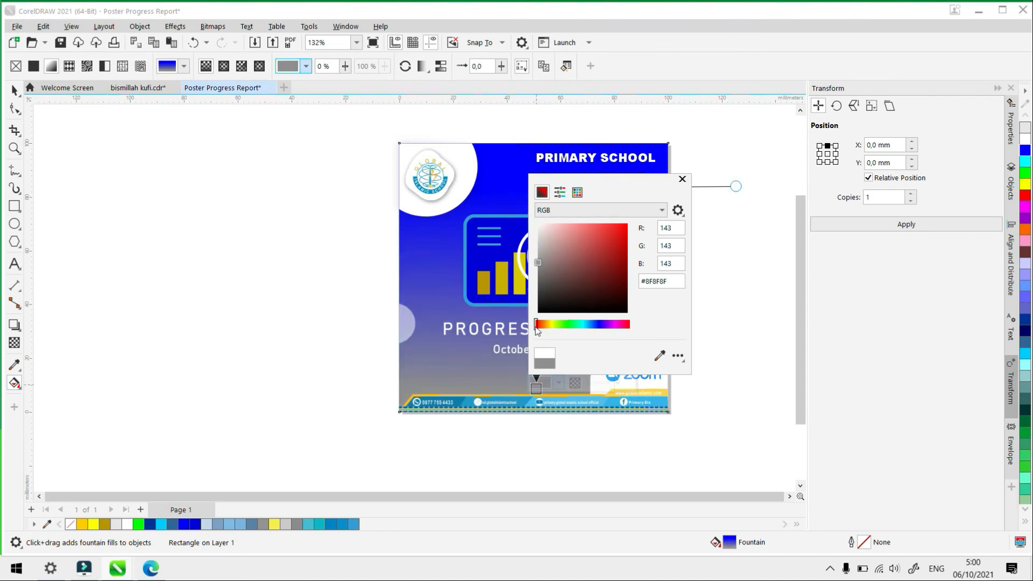
pyautogui.moveTo(537, 326); pyautogui.dragTo(593, 337)
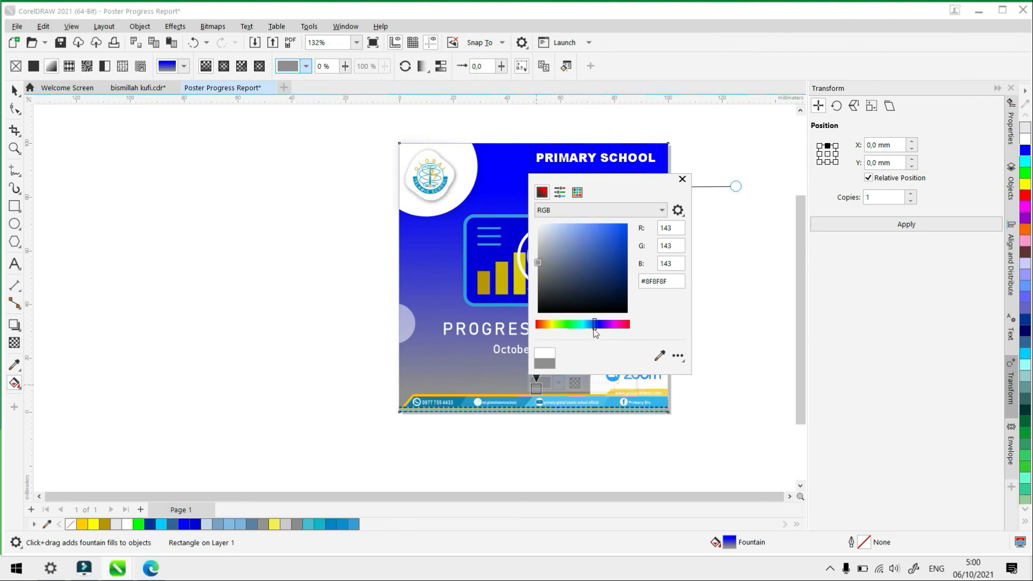
pyautogui.moveTo(540, 263); pyautogui.dragTo(628, 270)
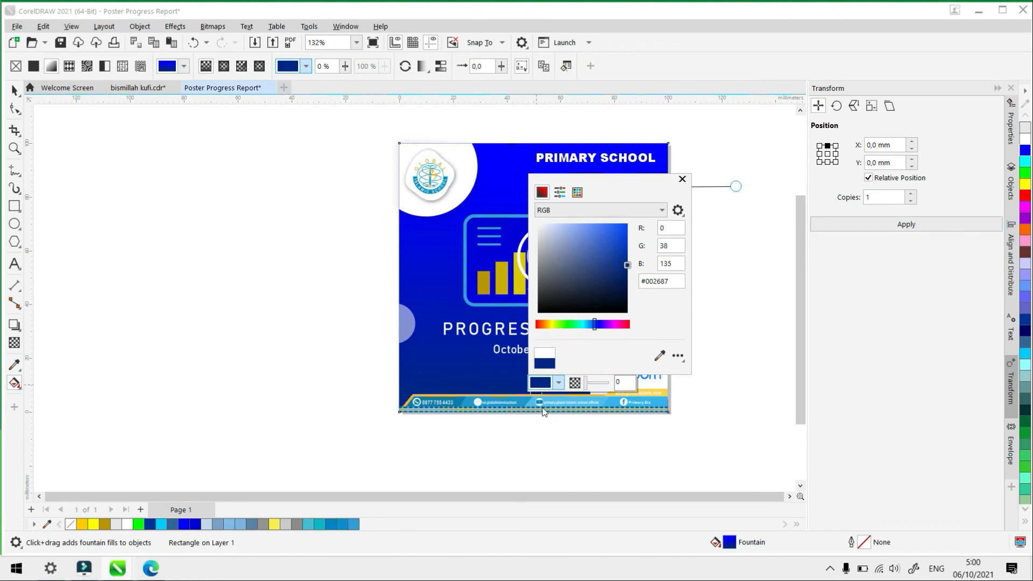
pyautogui.click(537, 437)
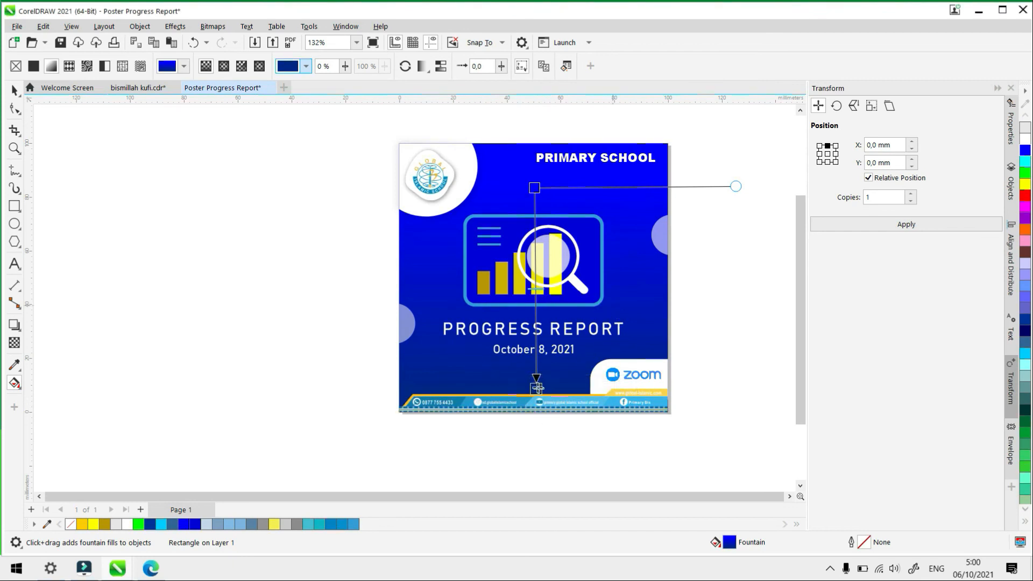
# Extend the background gradient's end below the poster and shift its start down to the middle of the chart illustration
pyautogui.moveTo(536, 388); pyautogui.dragTo(532, 472)
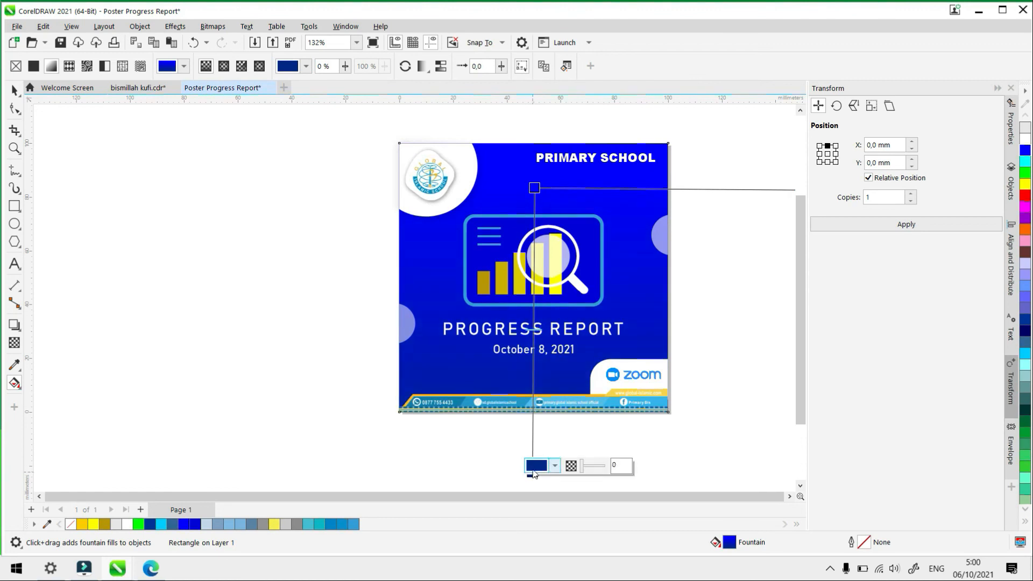
pyautogui.scroll(-2, 509, 366)
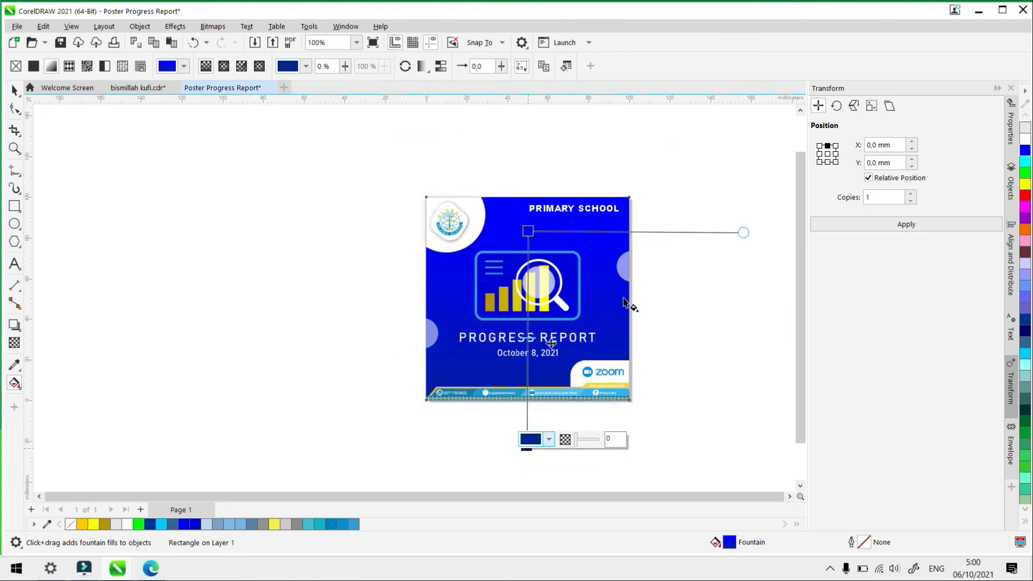
pyautogui.click(529, 231)
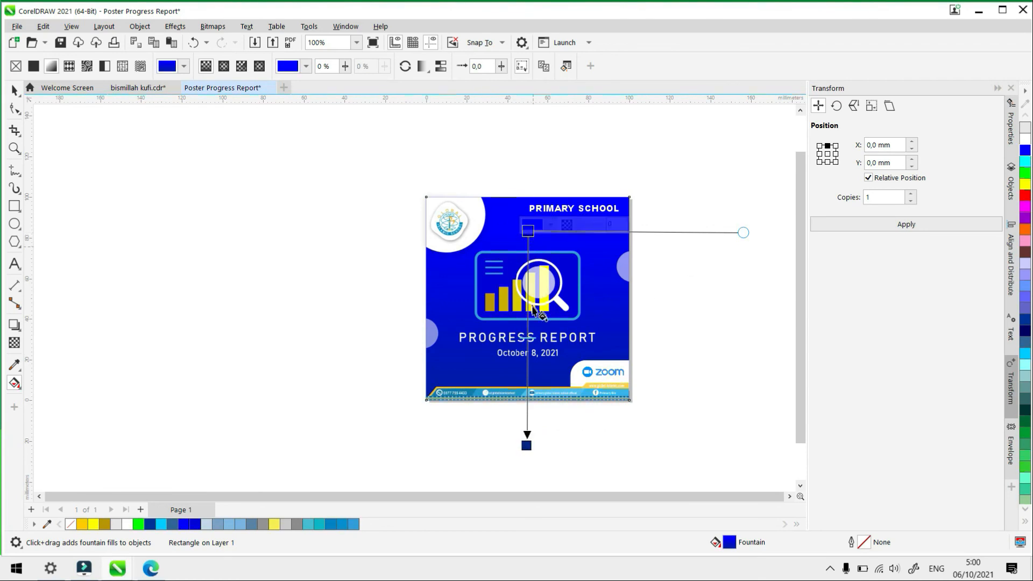
pyautogui.moveTo(527, 308); pyautogui.dragTo(526, 369)
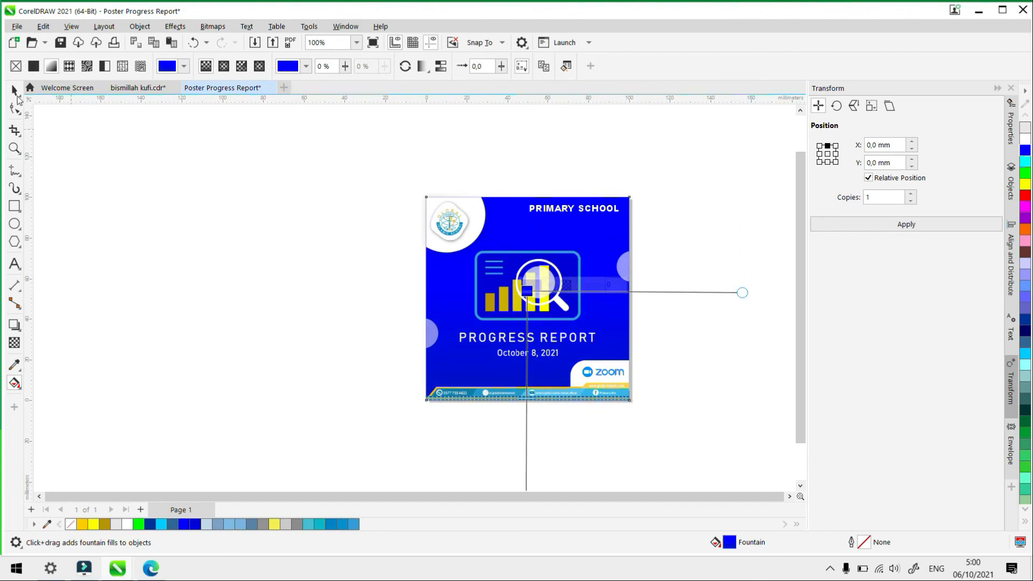
pyautogui.click(14, 92)
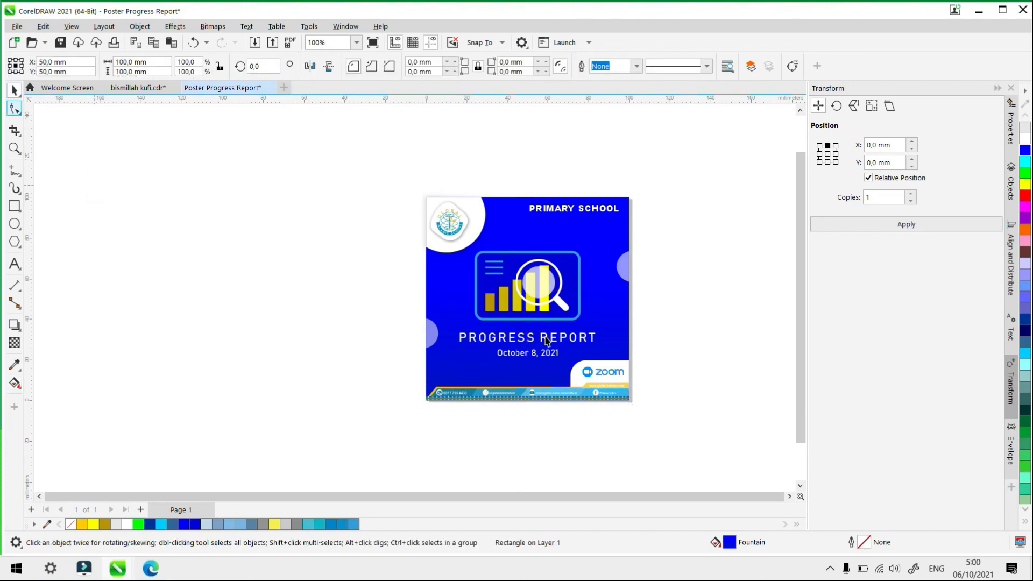
pyautogui.scroll(-1, 548, 342)
pyautogui.scroll(3, 557, 372)
pyautogui.press('Escape')
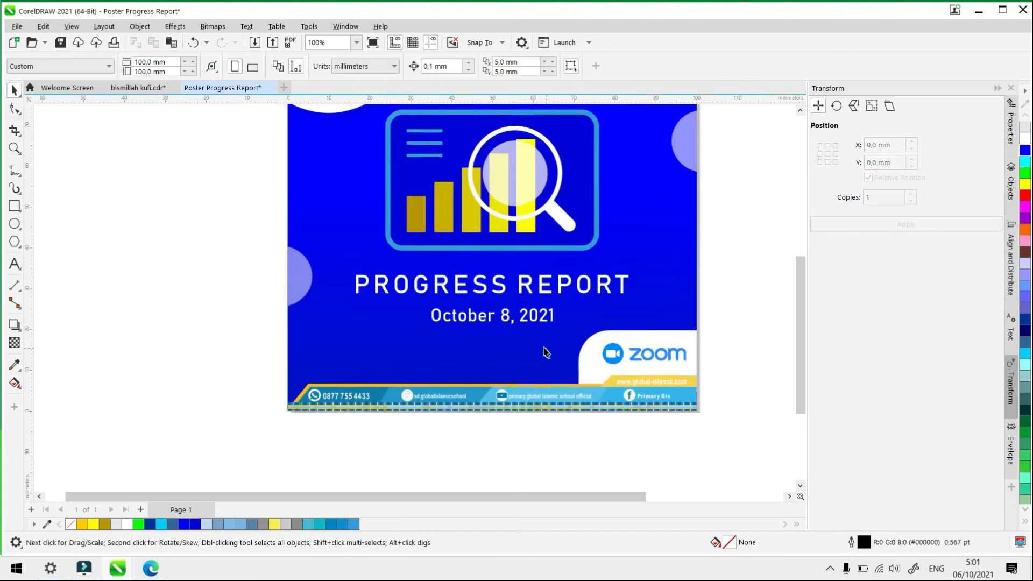
# Enlarge the contact banner image proportionally from its upper-left corner to about 100.6 by 8.7 mm
pyautogui.scroll(1, 648, 398)
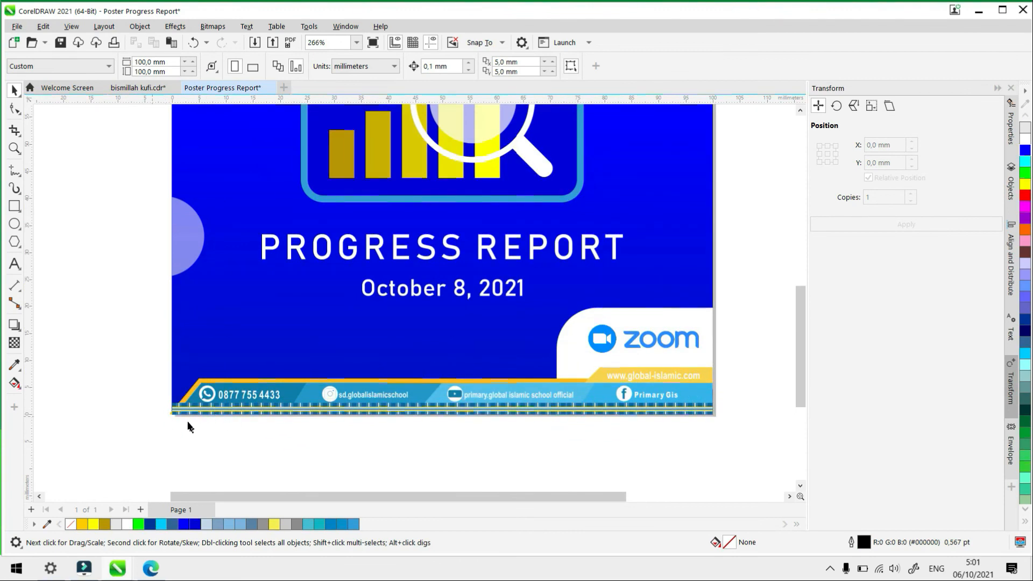
pyautogui.scroll(5, 156, 411)
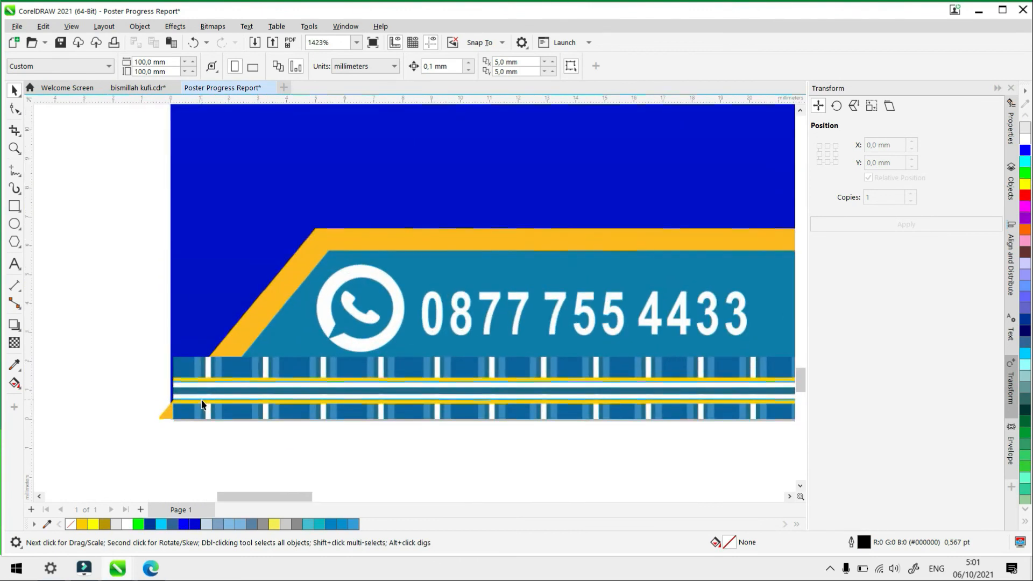
pyautogui.click(202, 403)
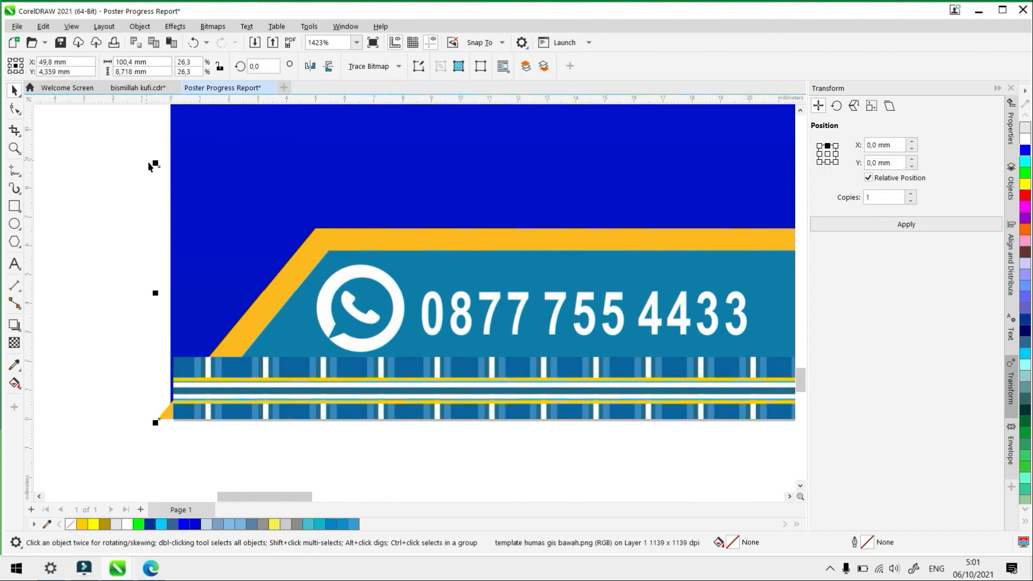
pyautogui.moveTo(154, 161); pyautogui.dragTo(150, 162)
pyautogui.scroll(-1, 123, 209)
pyautogui.scroll(-2, 123, 204)
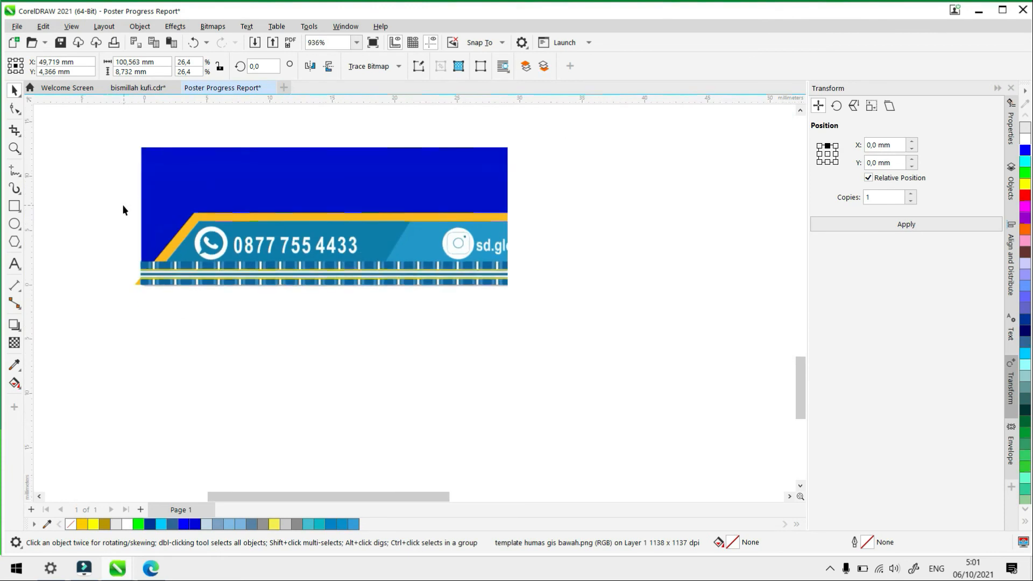
pyautogui.scroll(-2, 276, 251)
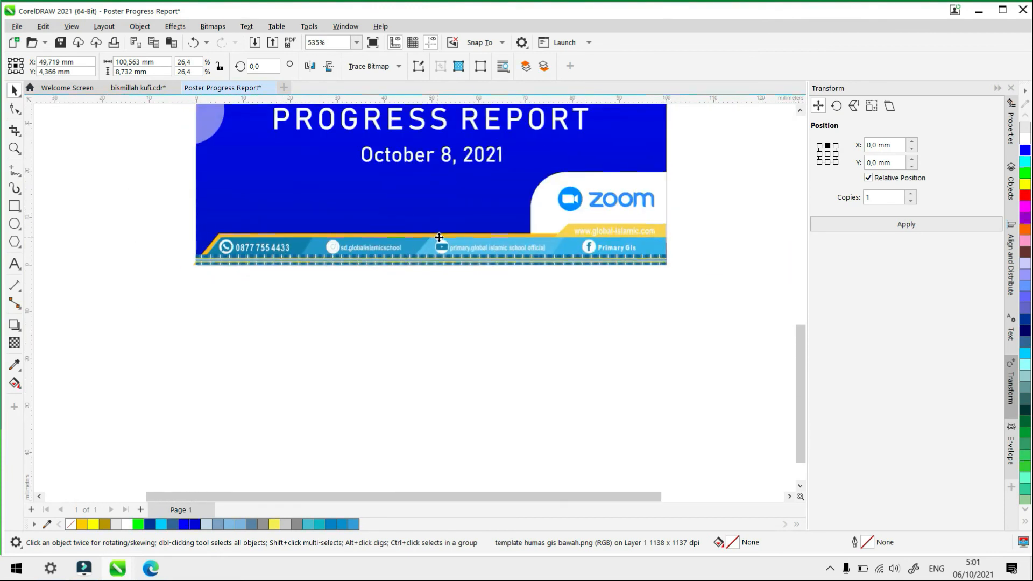
# Crop the contact banner to the poster's 100 mm width, removing the part that overhangs the left edge
pyautogui.click(13, 131)
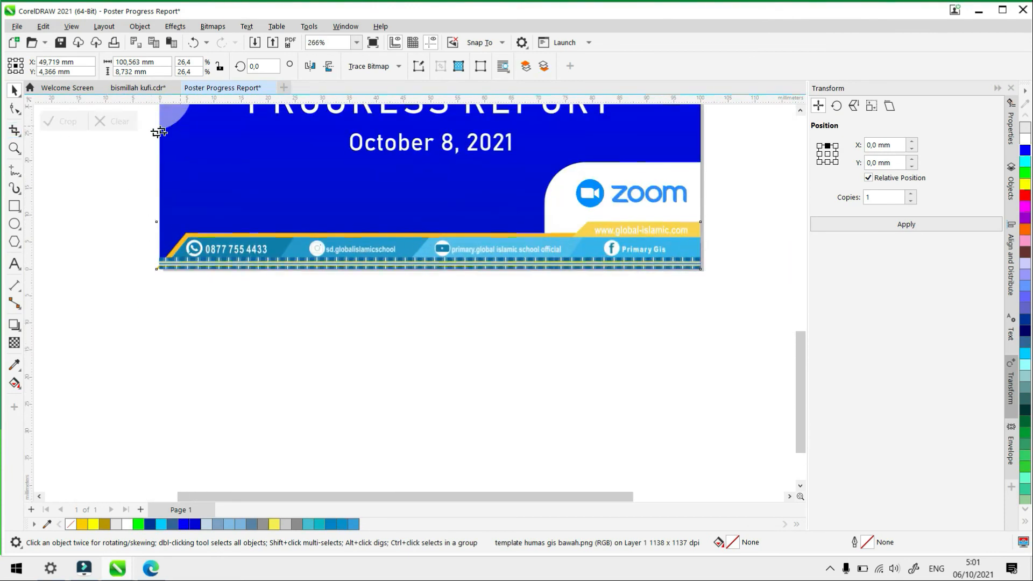
pyautogui.moveTo(157, 134); pyautogui.dragTo(701, 269)
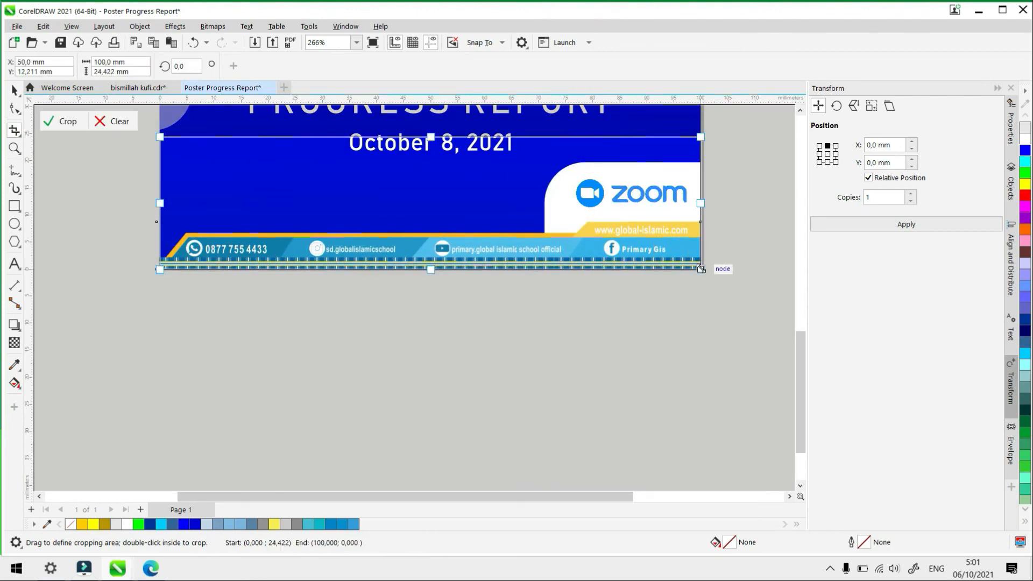
pyautogui.click(47, 123)
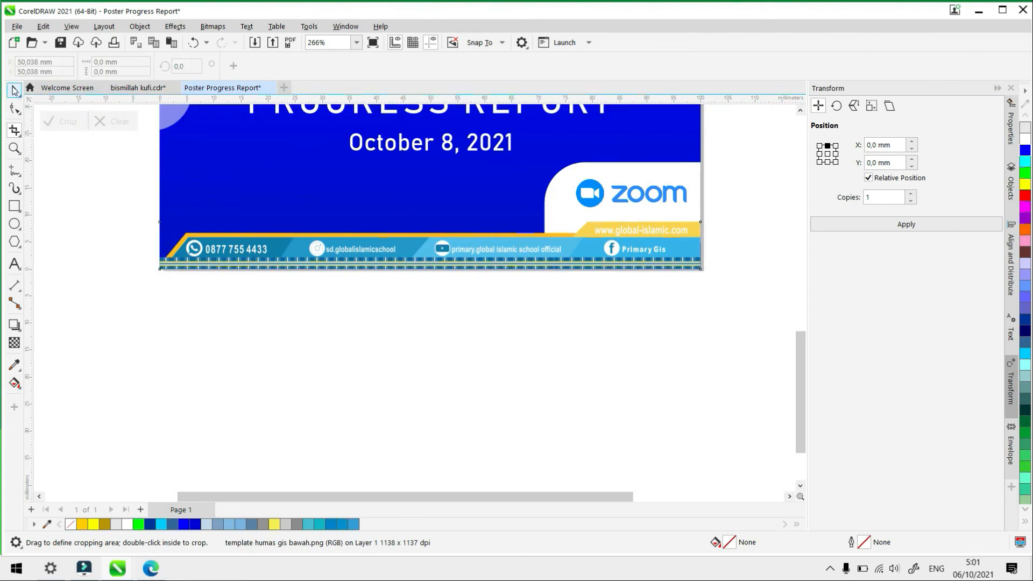
pyautogui.click(240, 350)
# Add an upward perspective drop shadow to the contact banner, starting from its bottom edge with a stretch of about 124
pyautogui.click(455, 255)
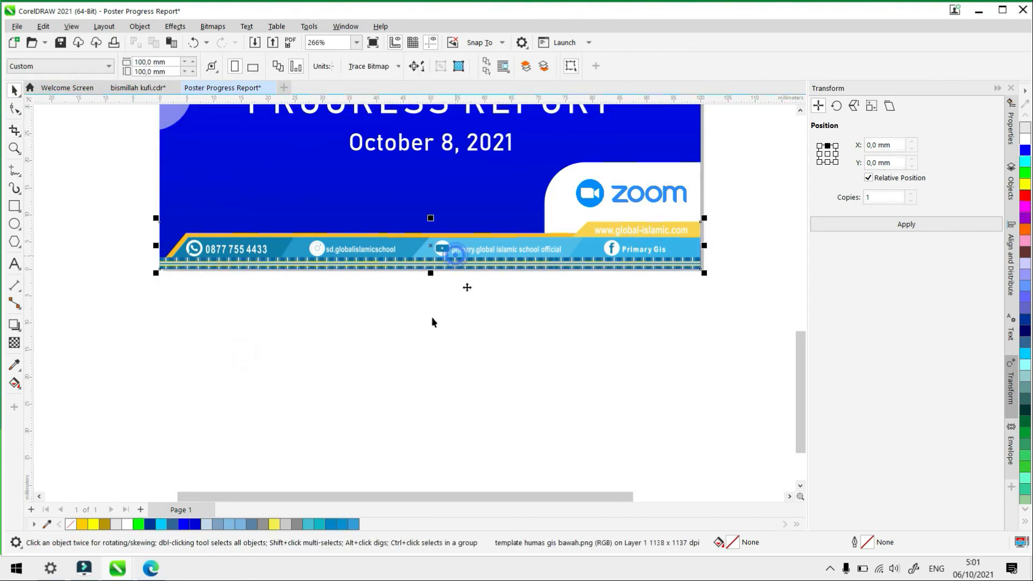
pyautogui.scroll(-4, 431, 317)
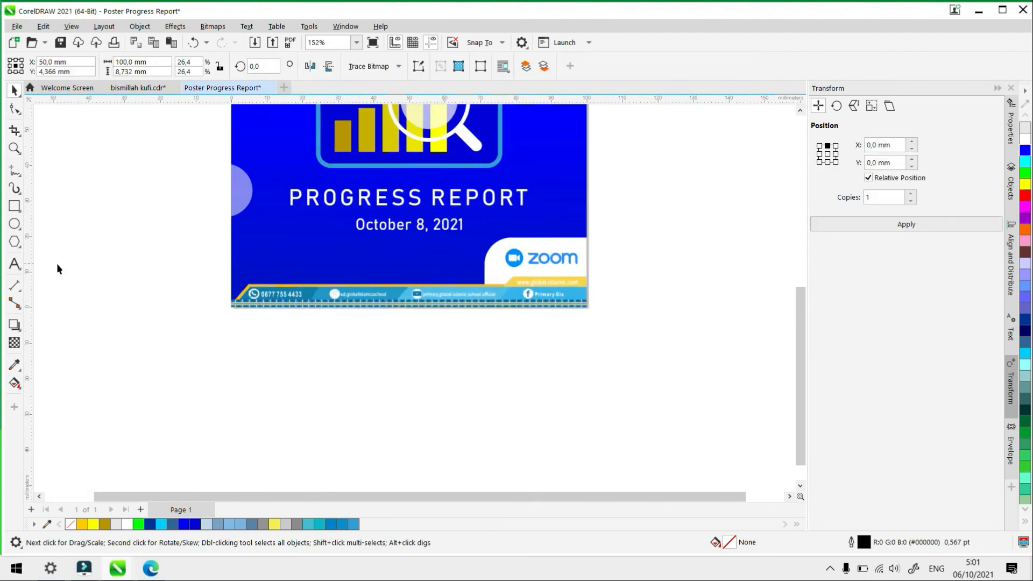
pyautogui.click(18, 329)
pyautogui.click(52, 325)
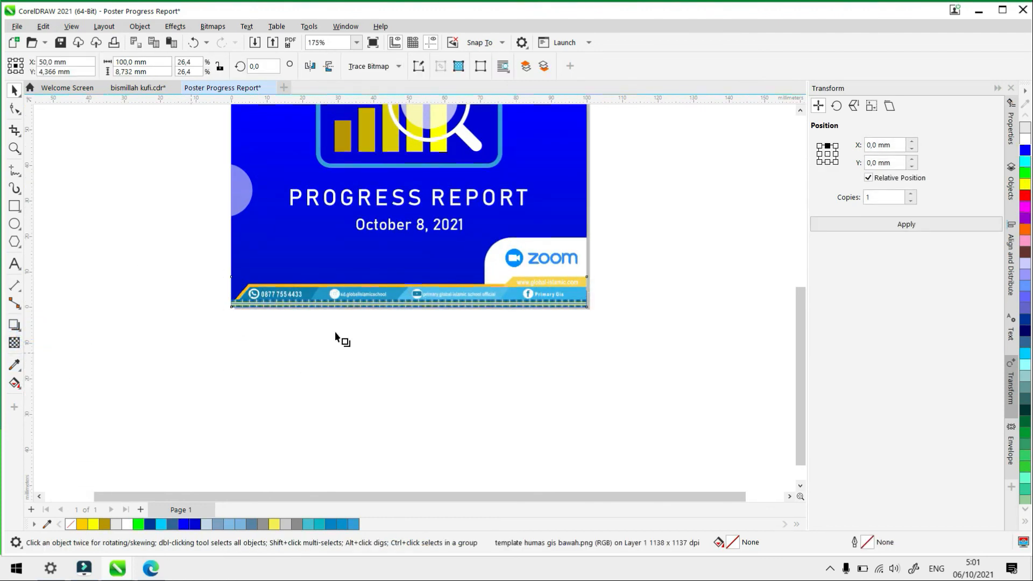
pyautogui.moveTo(423, 306); pyautogui.dragTo(411, 269)
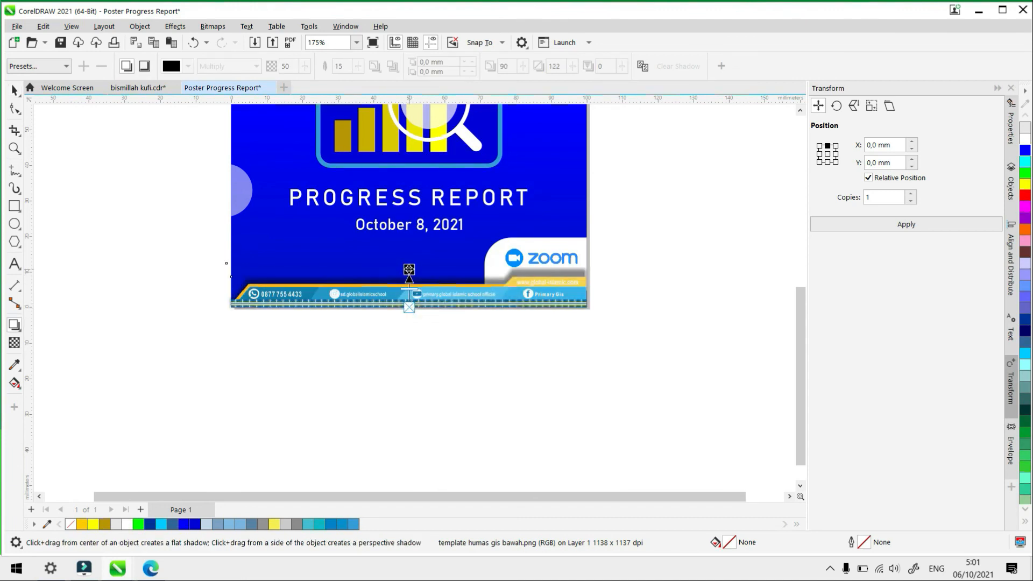
# Shorten the contact banner's drop shadow to a stretch of 100
pyautogui.scroll(1, 409, 270)
pyautogui.scroll(2, 409, 271)
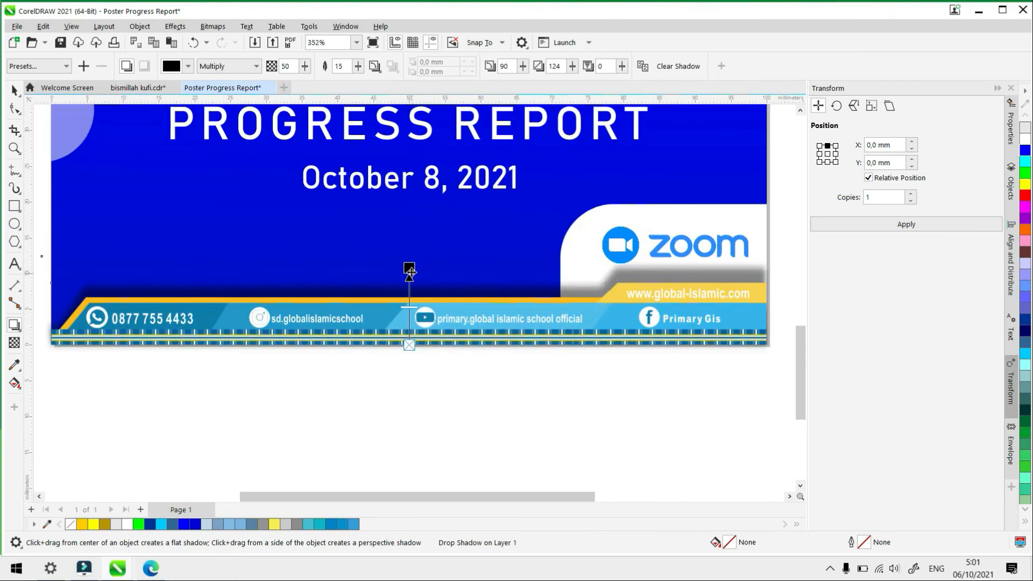
pyautogui.moveTo(409, 269); pyautogui.dragTo(410, 281)
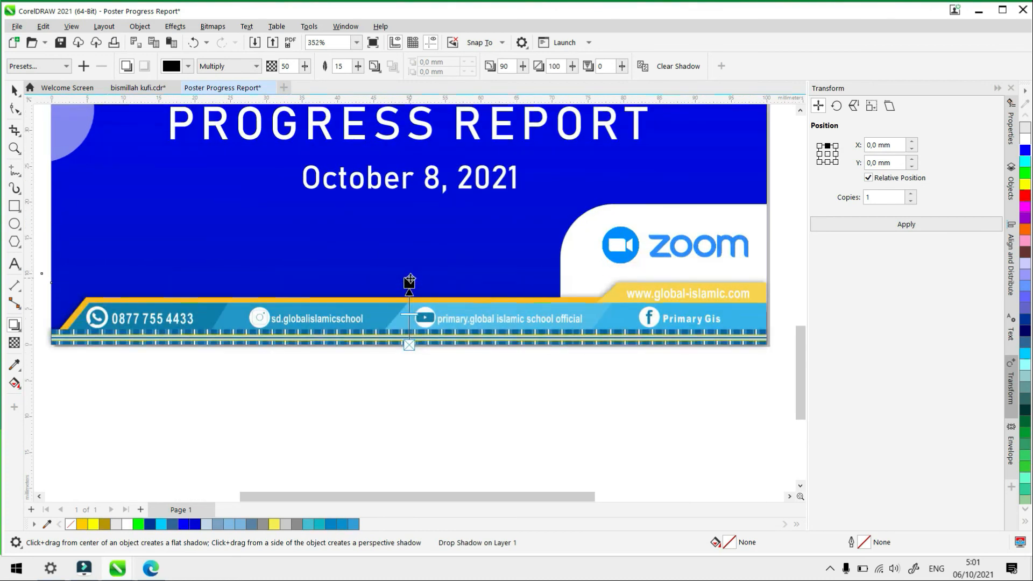
pyautogui.scroll(-3, 409, 281)
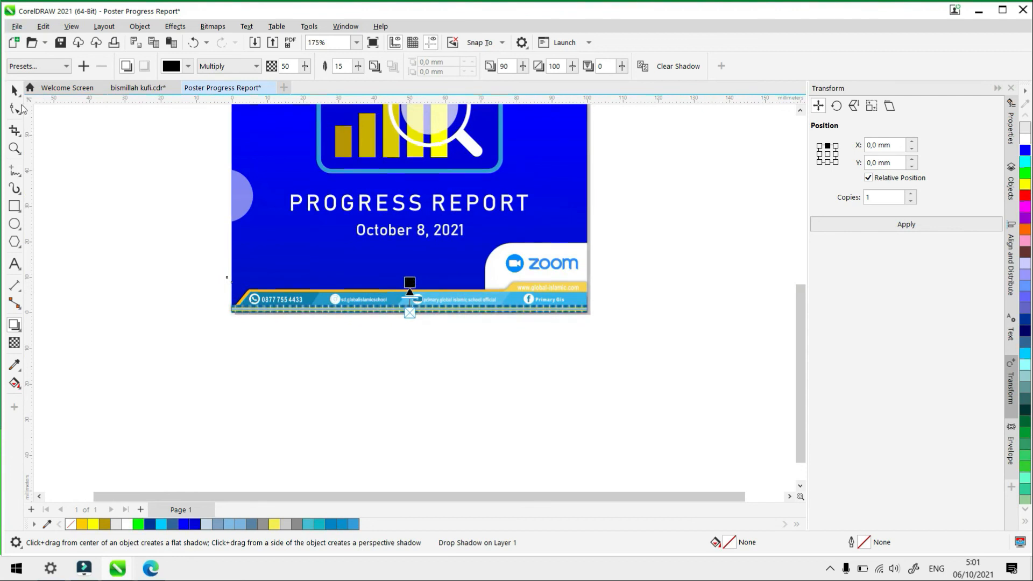
# Leave the Drop Shadow tool, deselect the contact banner's shadow and examine the layout of the whole poster
pyautogui.click(15, 91)
pyautogui.click(285, 322)
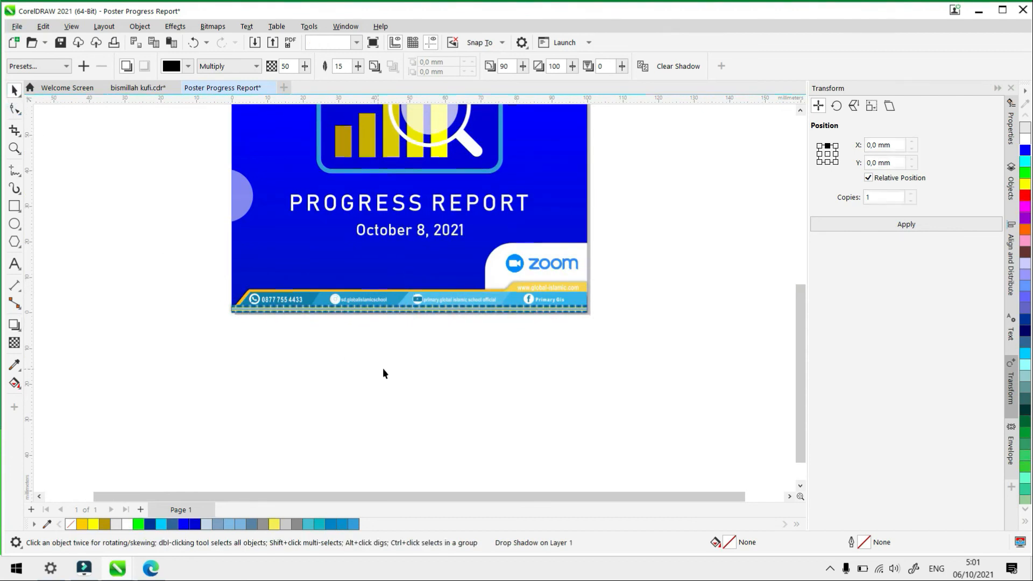
pyautogui.scroll(-2, 383, 368)
pyautogui.scroll(1, 400, 362)
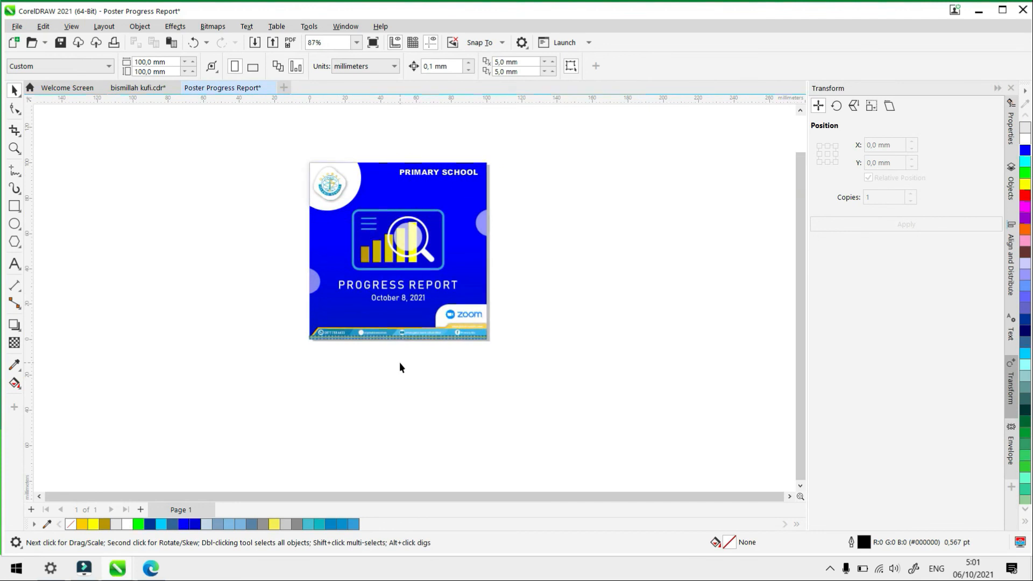
pyautogui.scroll(-1, 421, 355)
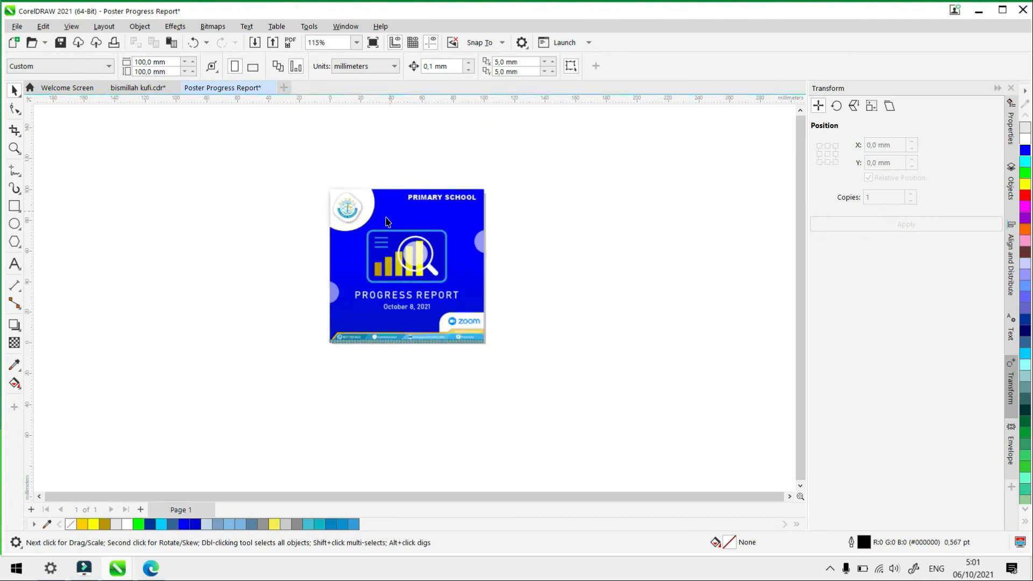
pyautogui.scroll(1, 369, 273)
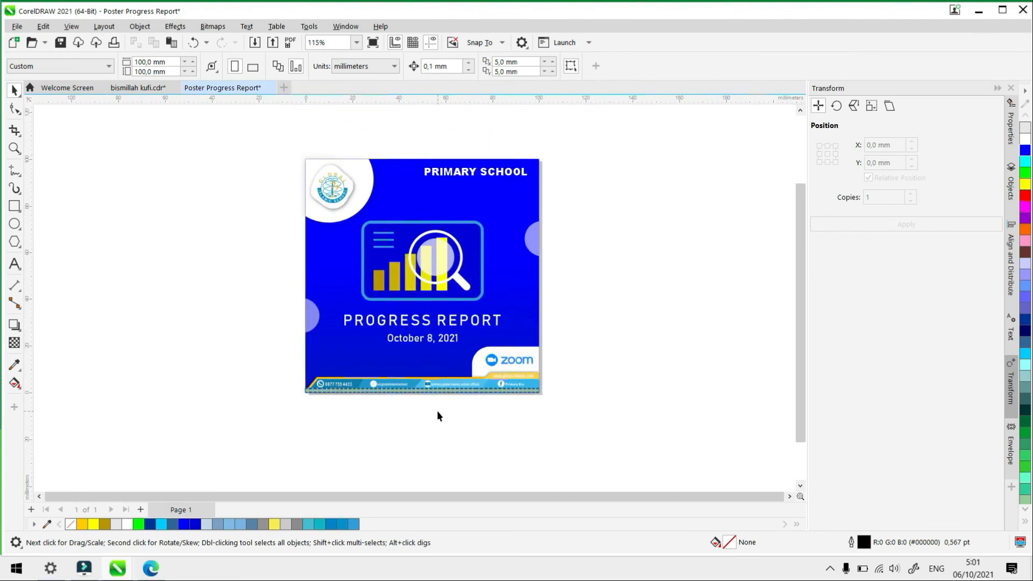
pyautogui.scroll(1, 437, 411)
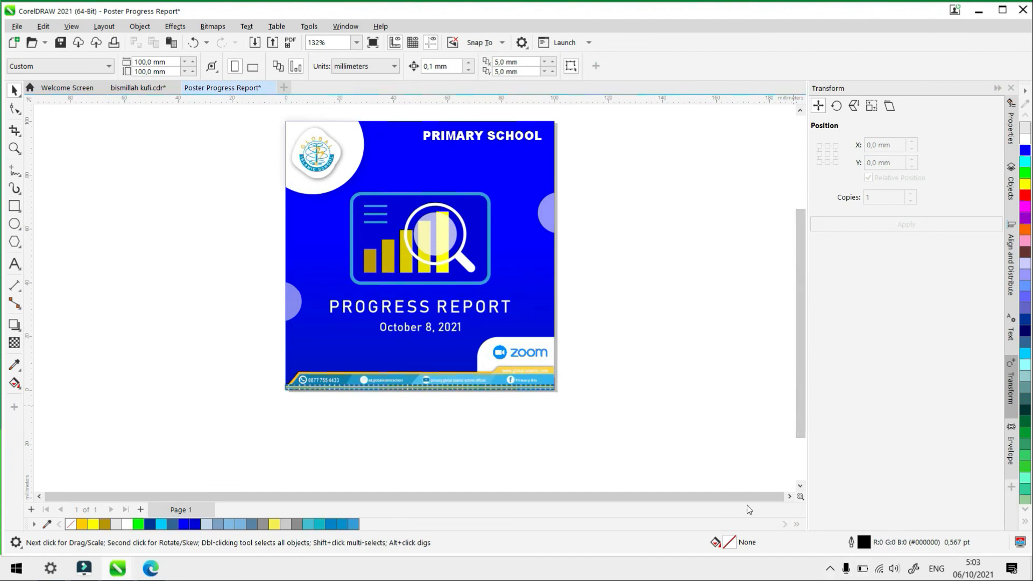
pyautogui.click(830, 569)
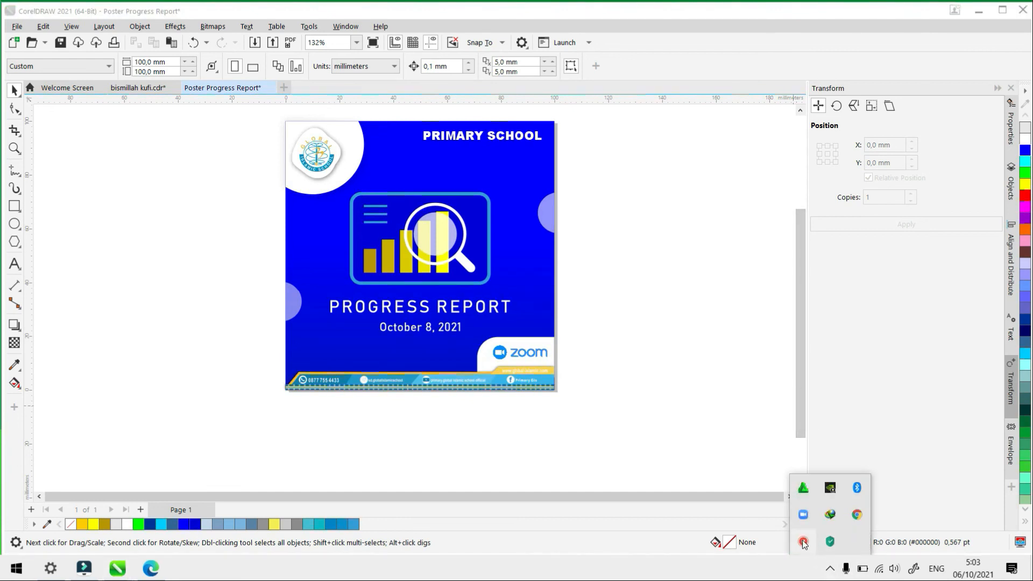